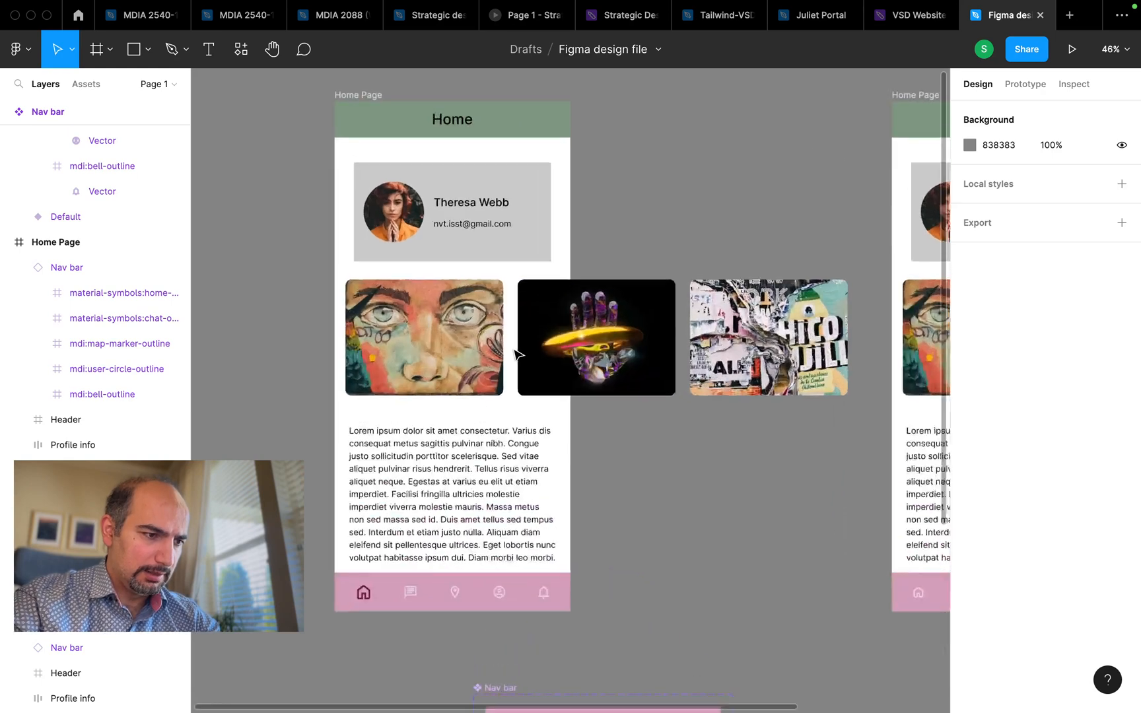
Delete the row of artwork images and the lorem ipsum paragraph from the first Home Page frame.
left_click(476, 333)
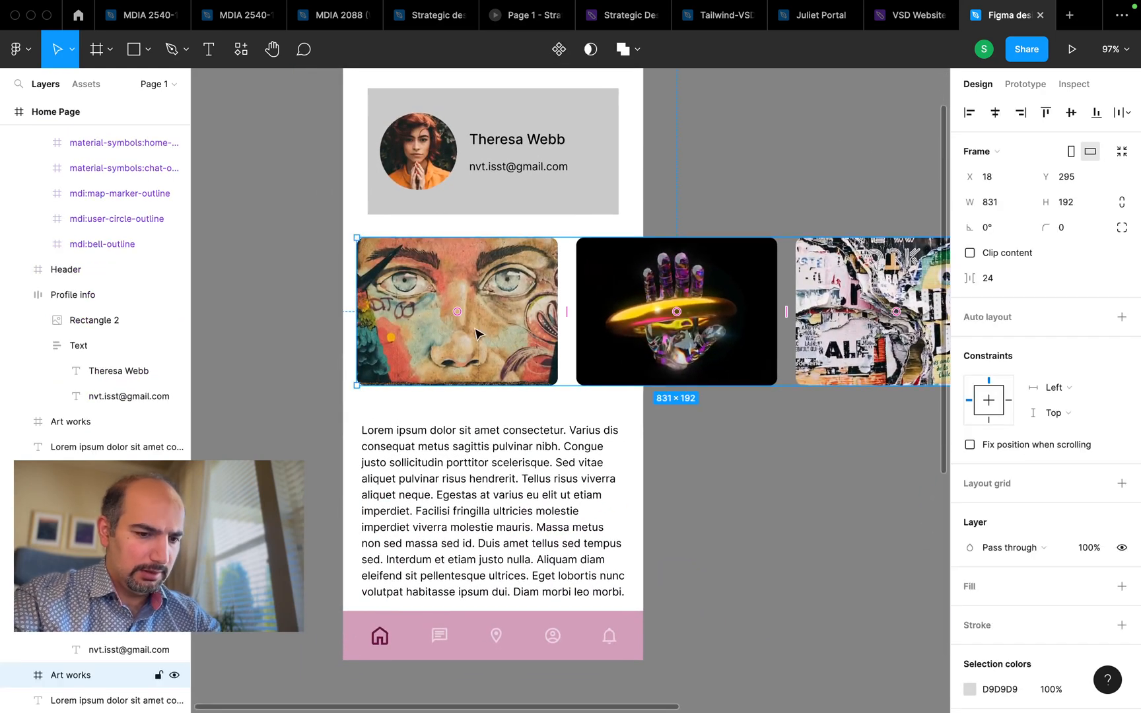
key("Delete")
left_click(503, 468)
key("Delete")
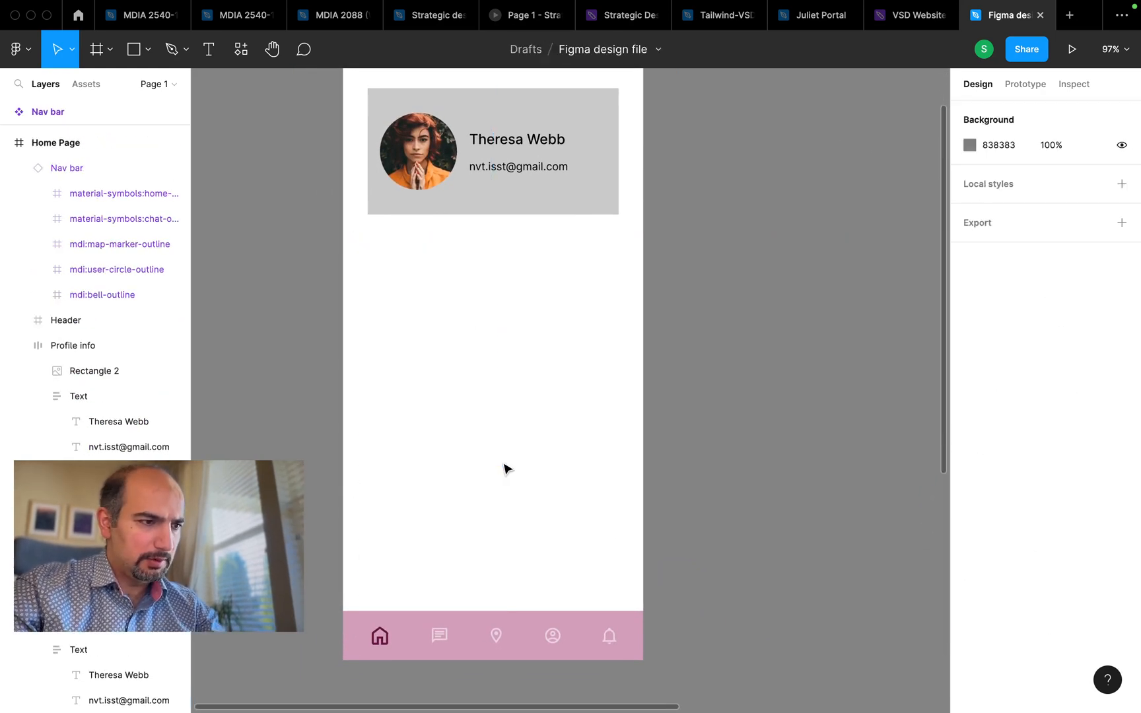
Change the header title of the second Home Page frame to "Profile".
scroll(548, 235, "up", 2)
scroll(550, 235, "right", 10)
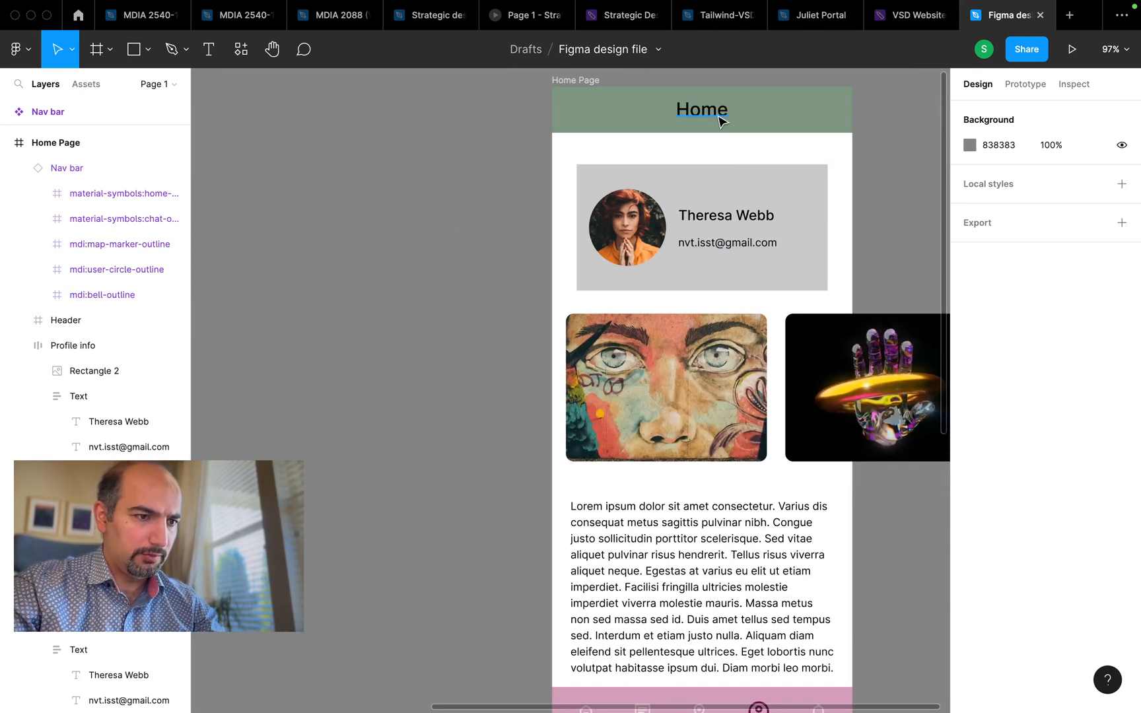
double_click(717, 115)
type("Profile")
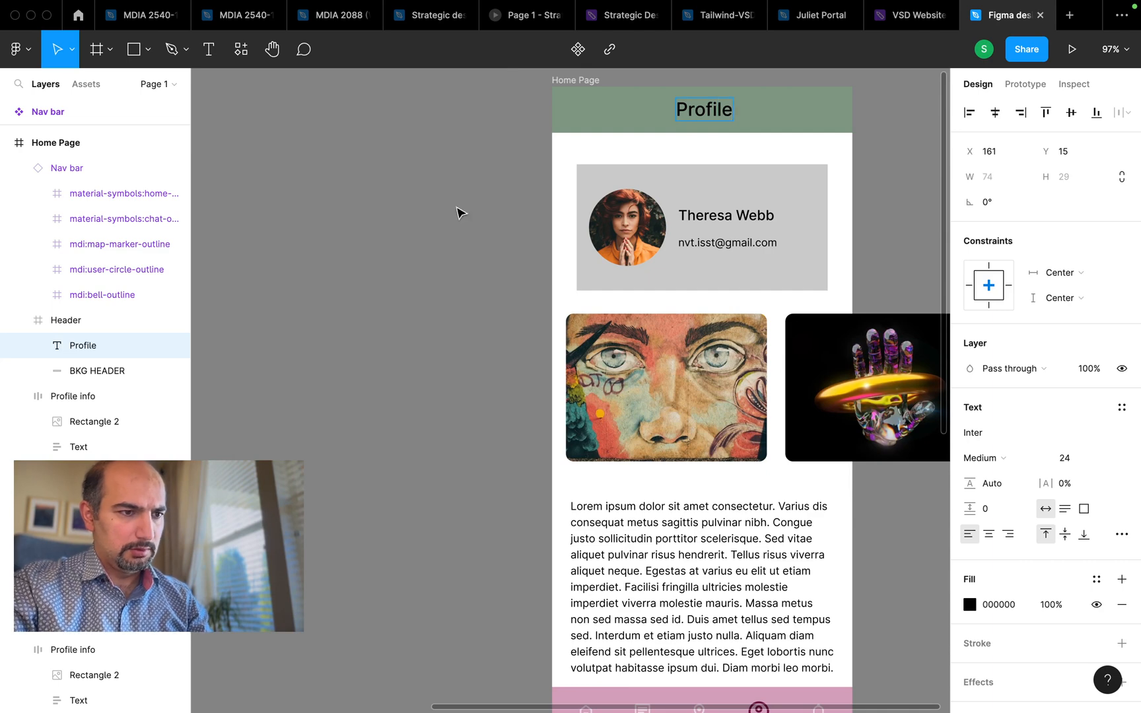
key("Escape")
key("Escape")
Recolour the header bars of both pages together with the nav bar's pink, D29EBA, sampled using the eyedropper.
scroll(440, 224, "down", 5)
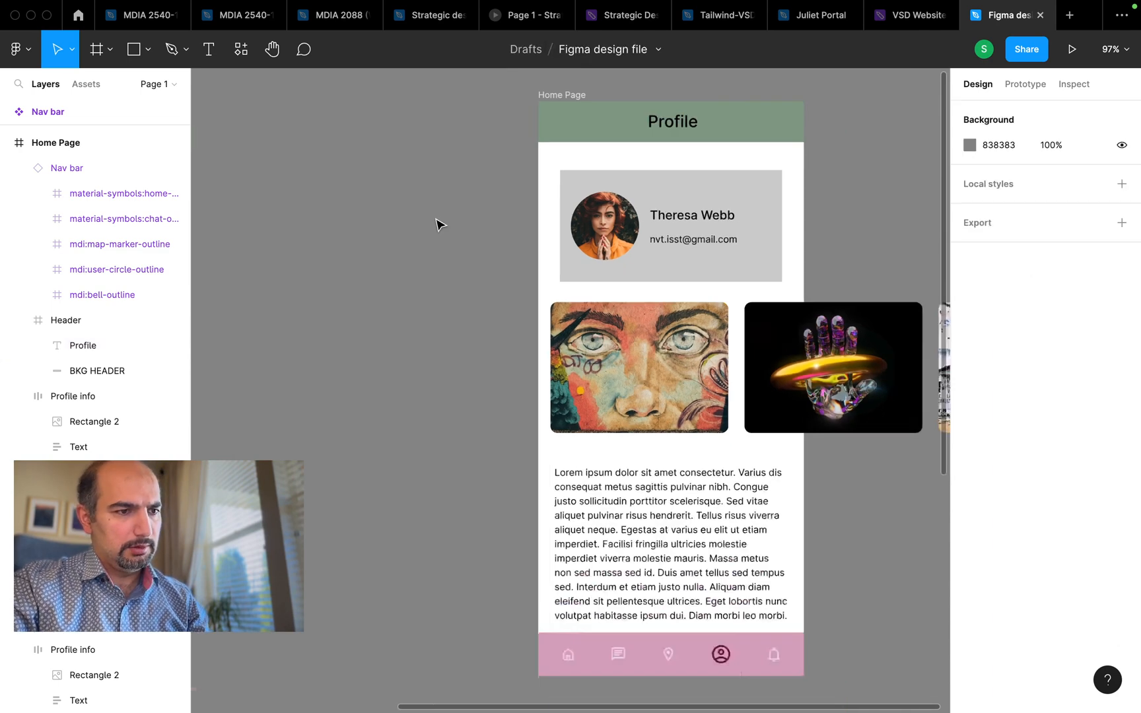
scroll(440, 224, "left", 8)
scroll(436, 222, "right", 5)
scroll(438, 222, "down", 3)
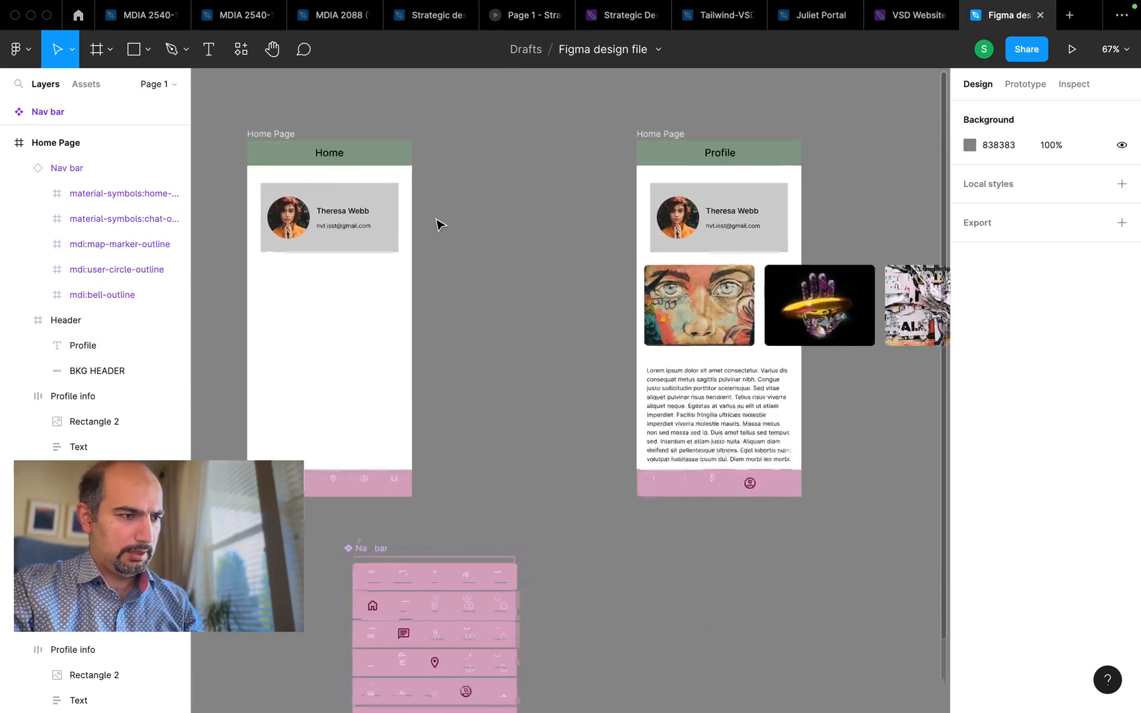
left_click(386, 159)
left_click(672, 163, "shift")
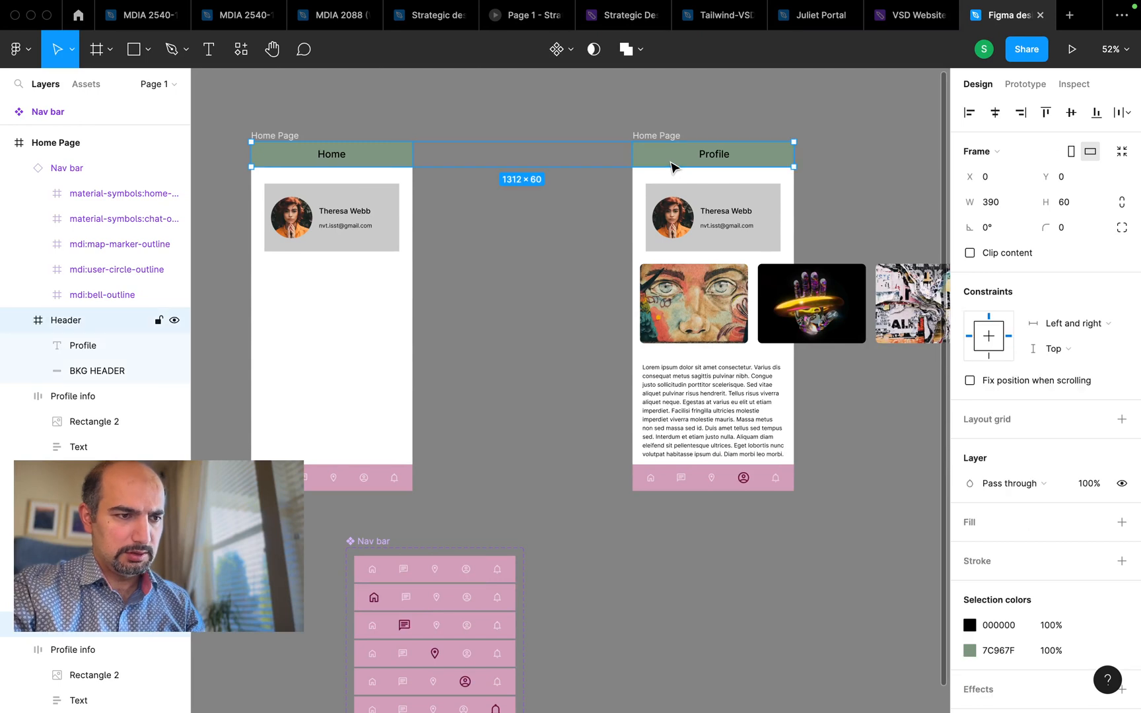
left_click(969, 651)
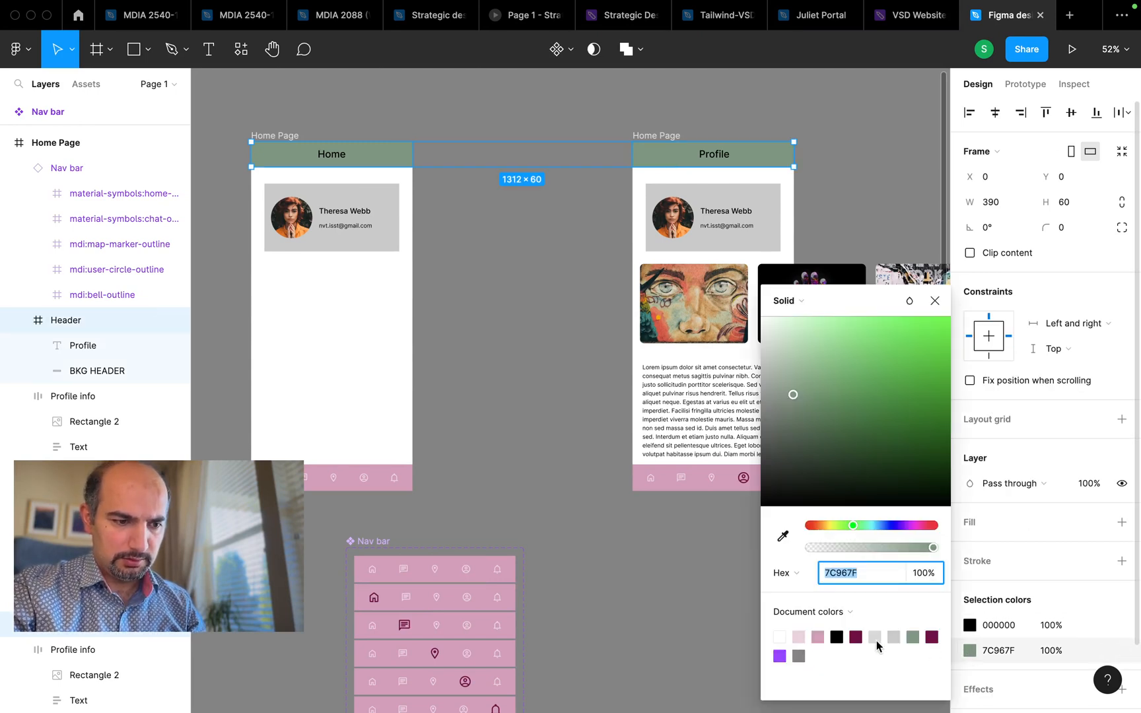
left_click(783, 538)
left_click(731, 468)
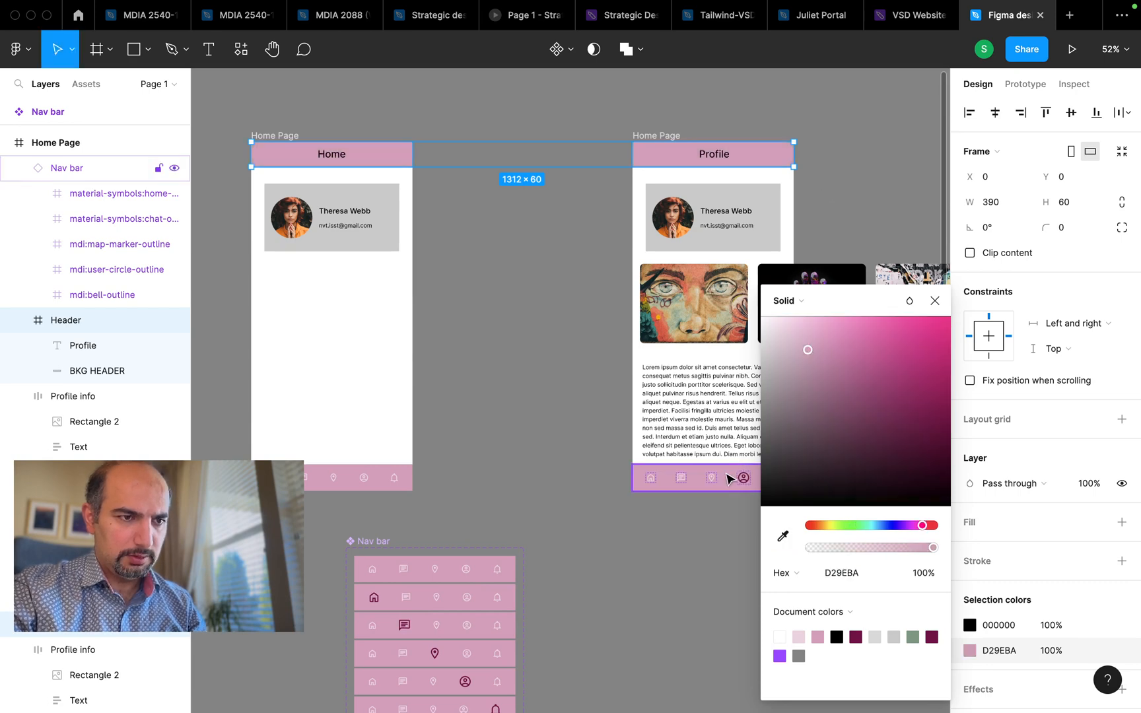
left_click(879, 212)
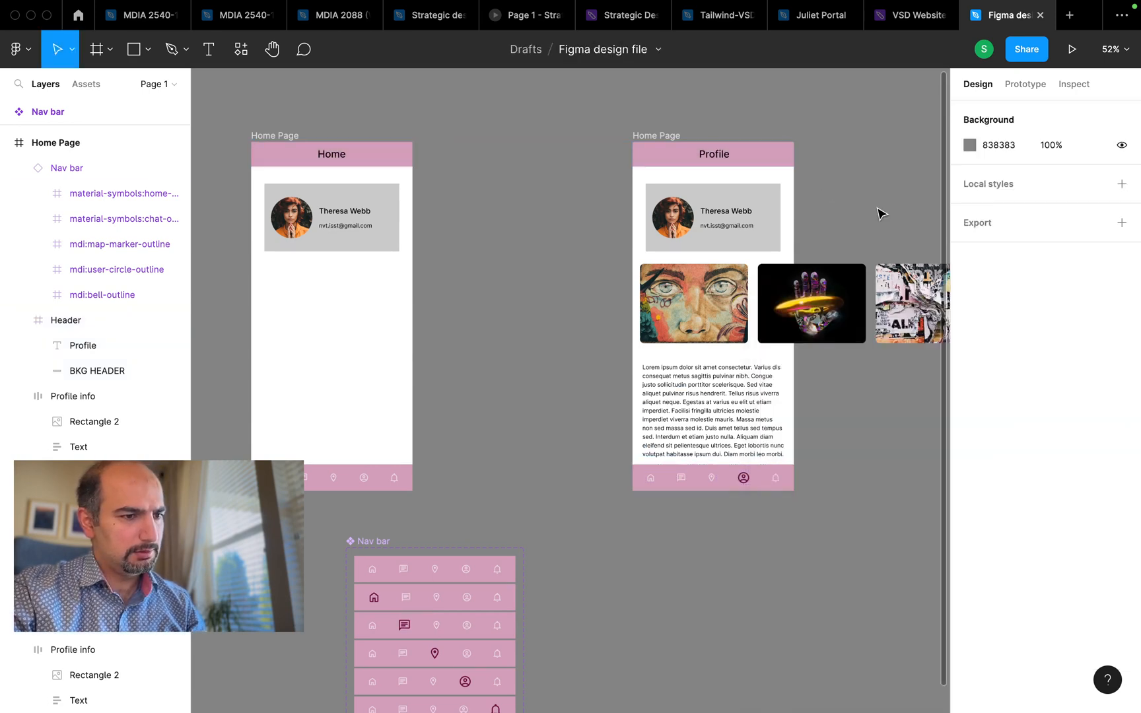
Set the corner radius of the Profile info card on the Home screen to 10.
left_click(313, 199)
scroll(314, 199, "up", 6)
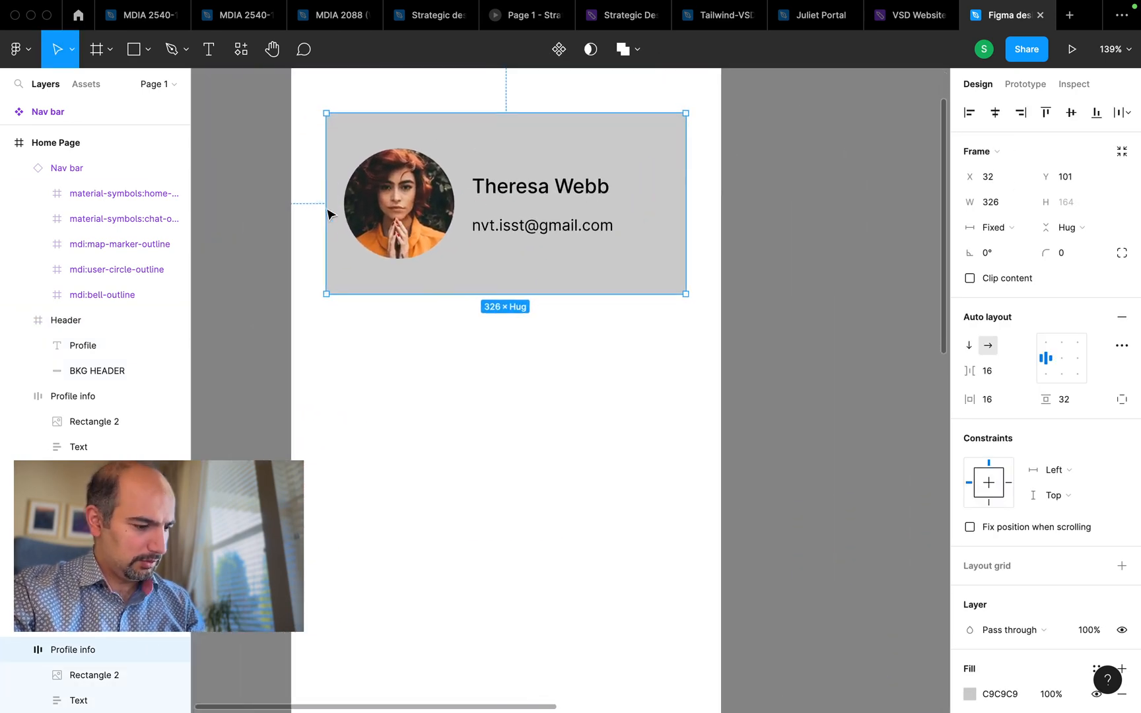
left_click(1062, 254)
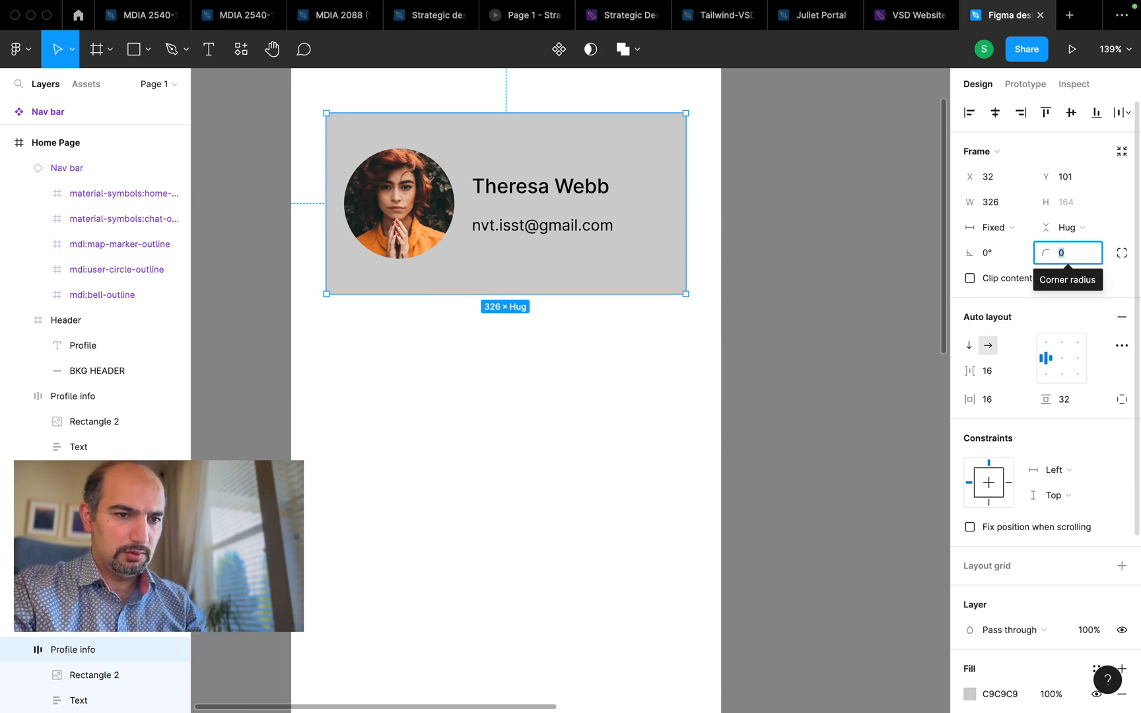
type("10")
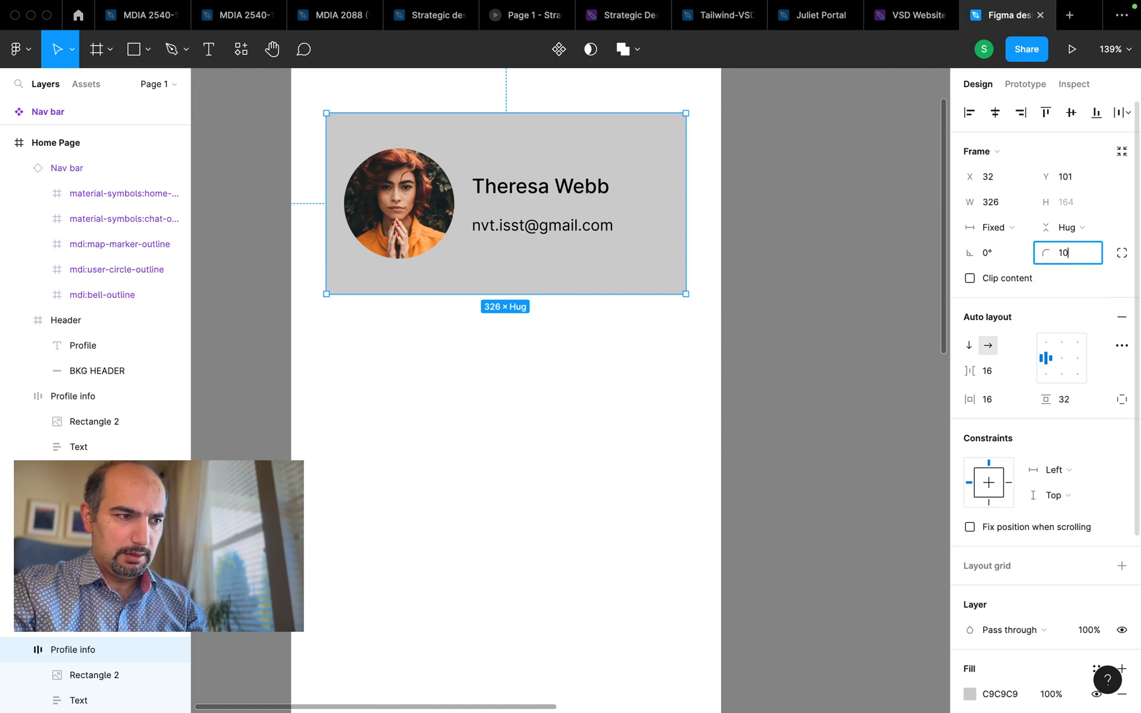
left_click(858, 390)
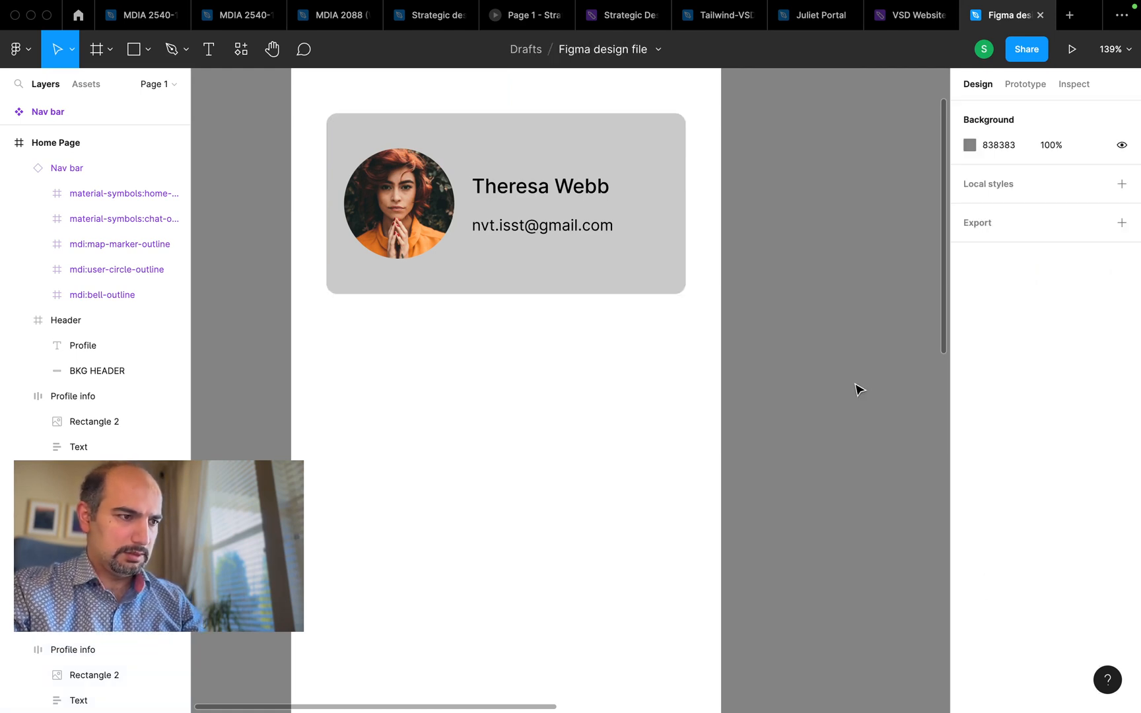
Lighten the fill of the Home screen's Profile info card to the light grey ECECEC.
scroll(858, 389, "down", 3)
left_click(730, 300)
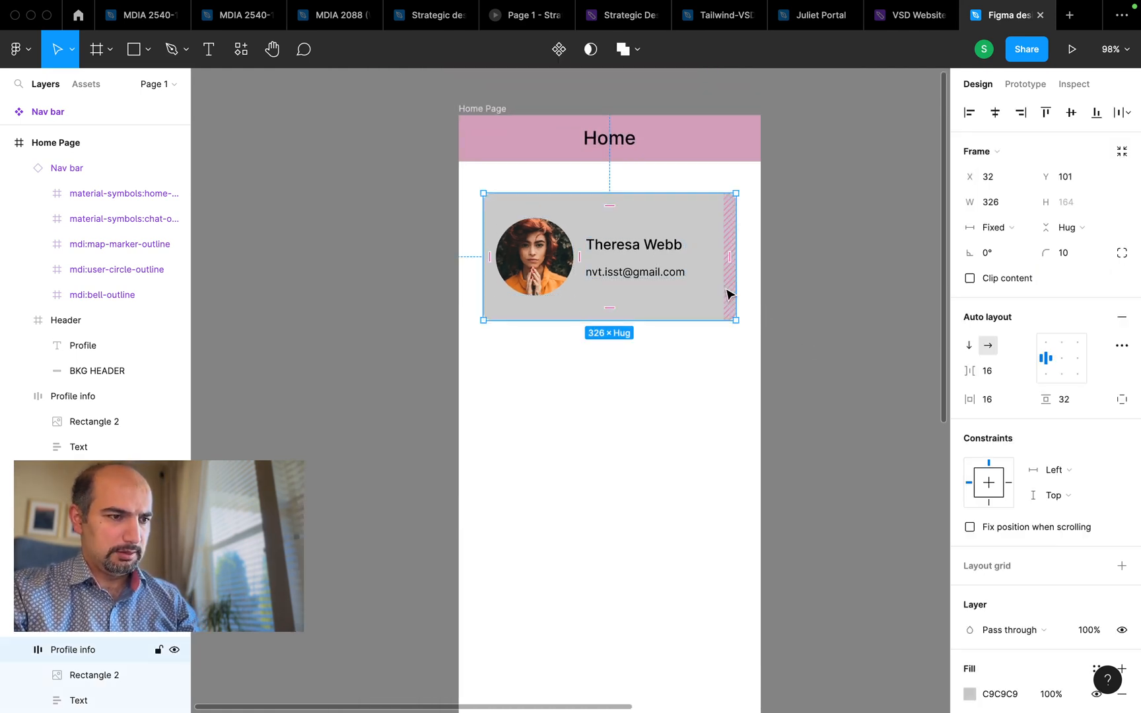
scroll(1026, 611, "down", 5)
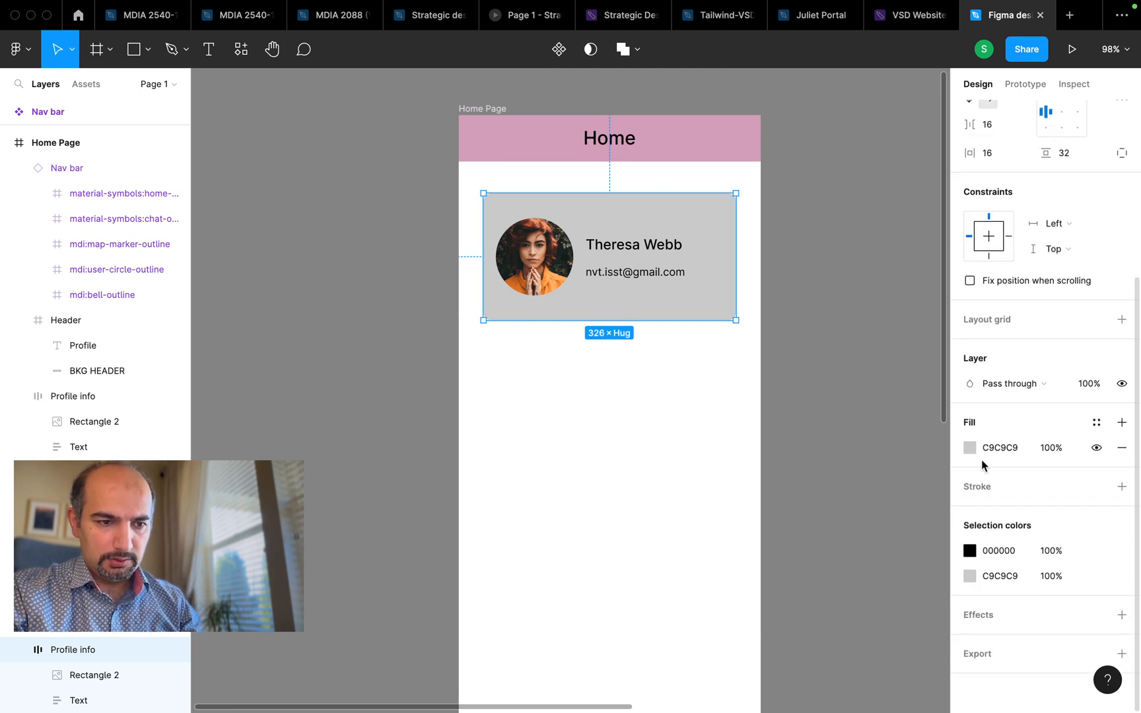
left_click(970, 448)
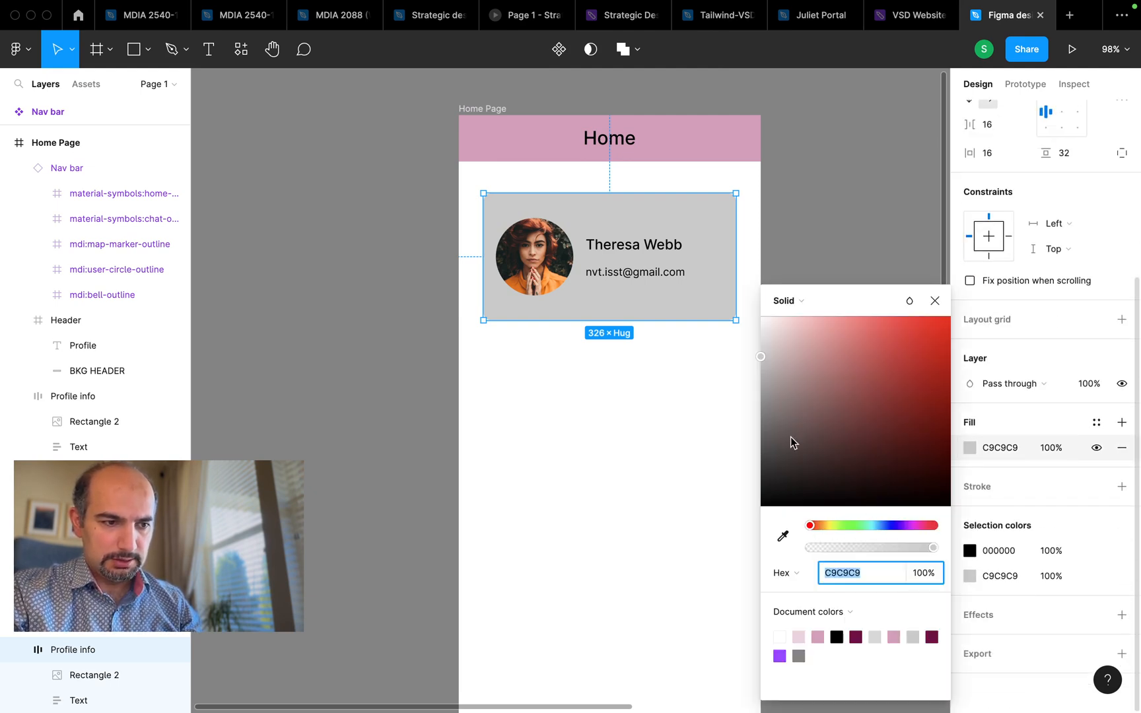
left_click_drag(769, 343, 758, 341)
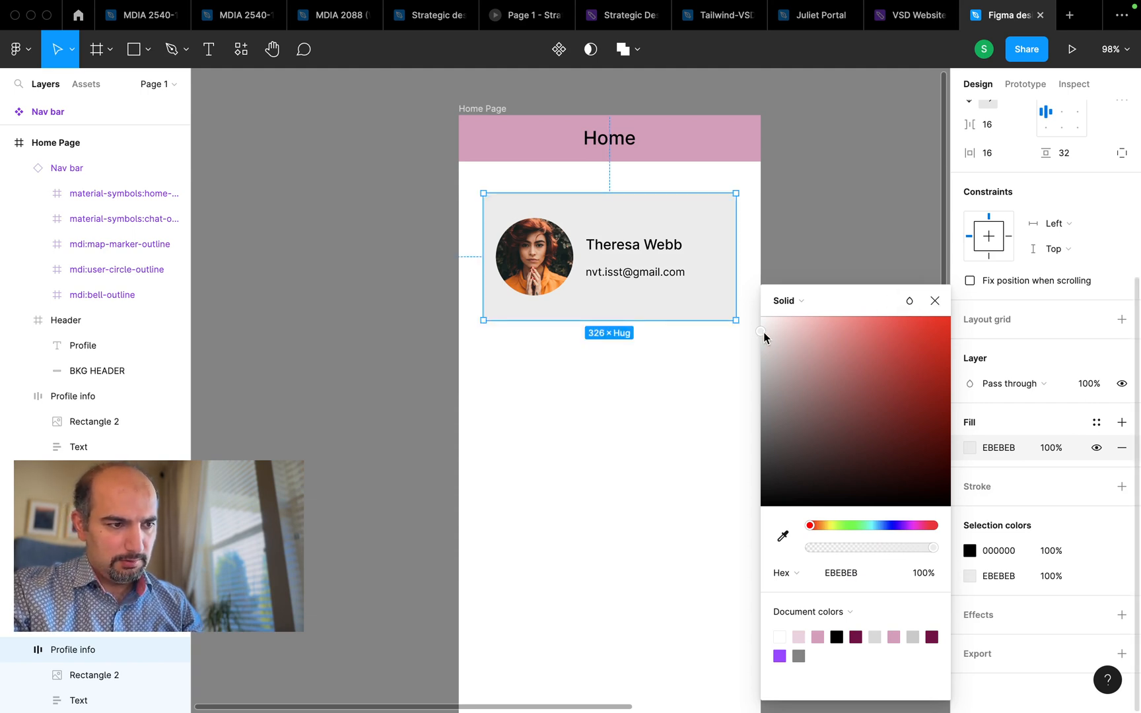
left_click_drag(763, 337, 761, 339)
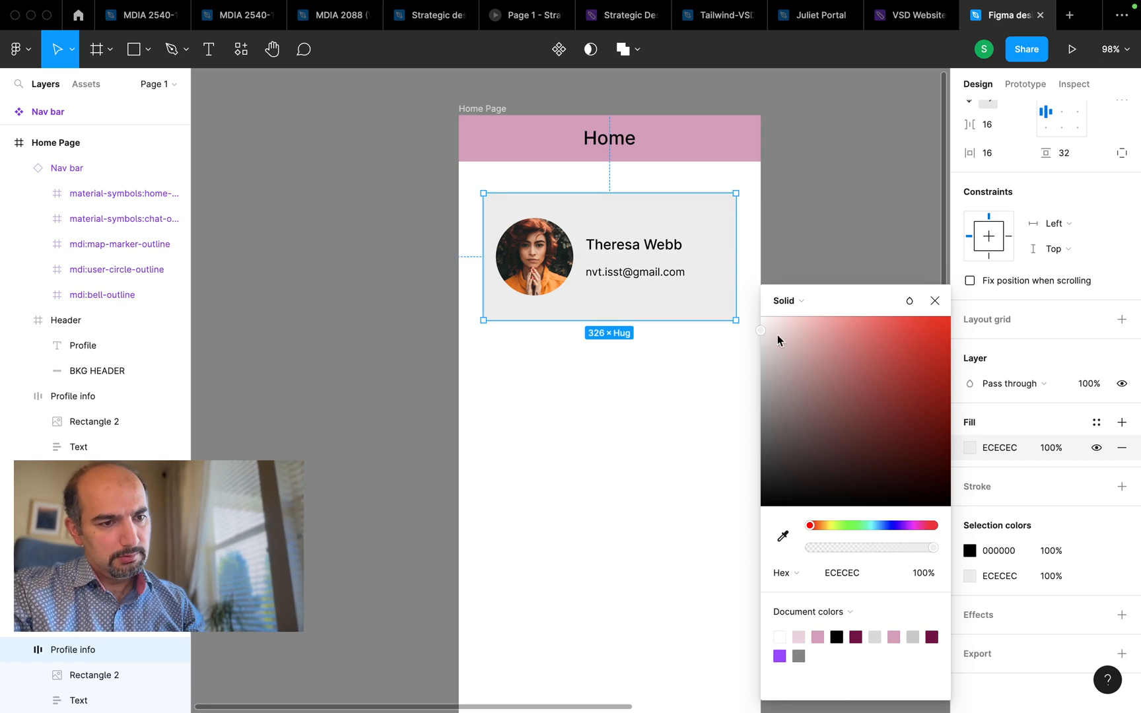
left_click(934, 300)
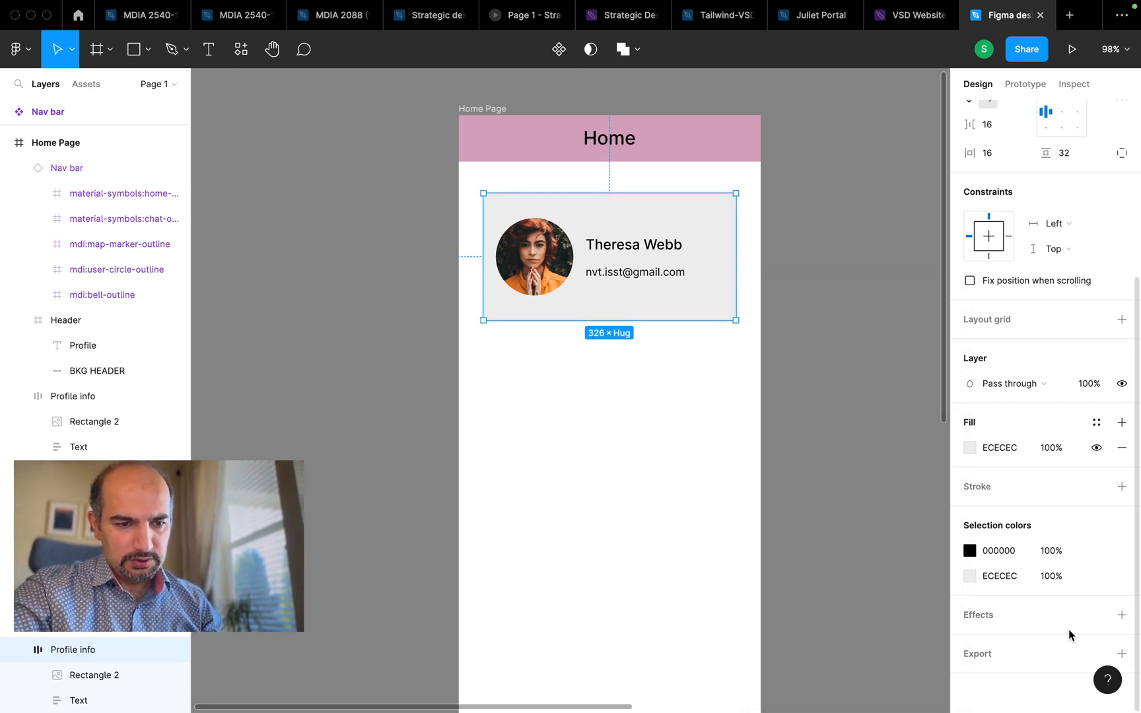
Add a drop shadow to the Home screen's Profile info card with blur 15 and 10% opacity.
left_click(1124, 621)
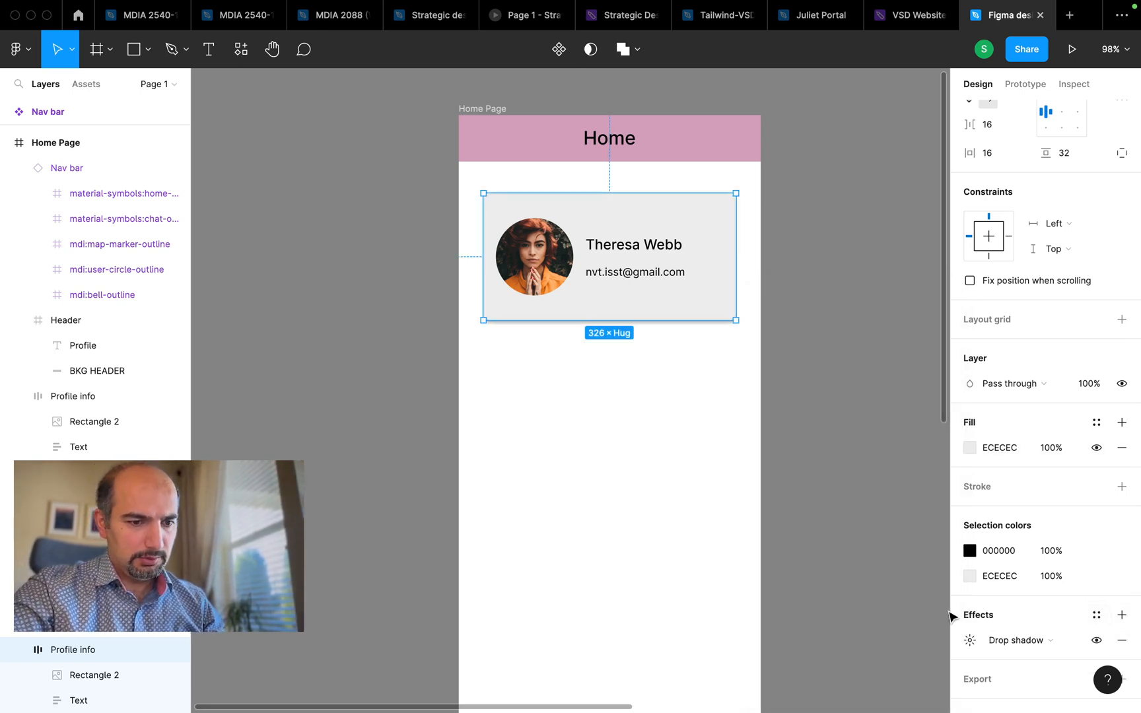
left_click(967, 638)
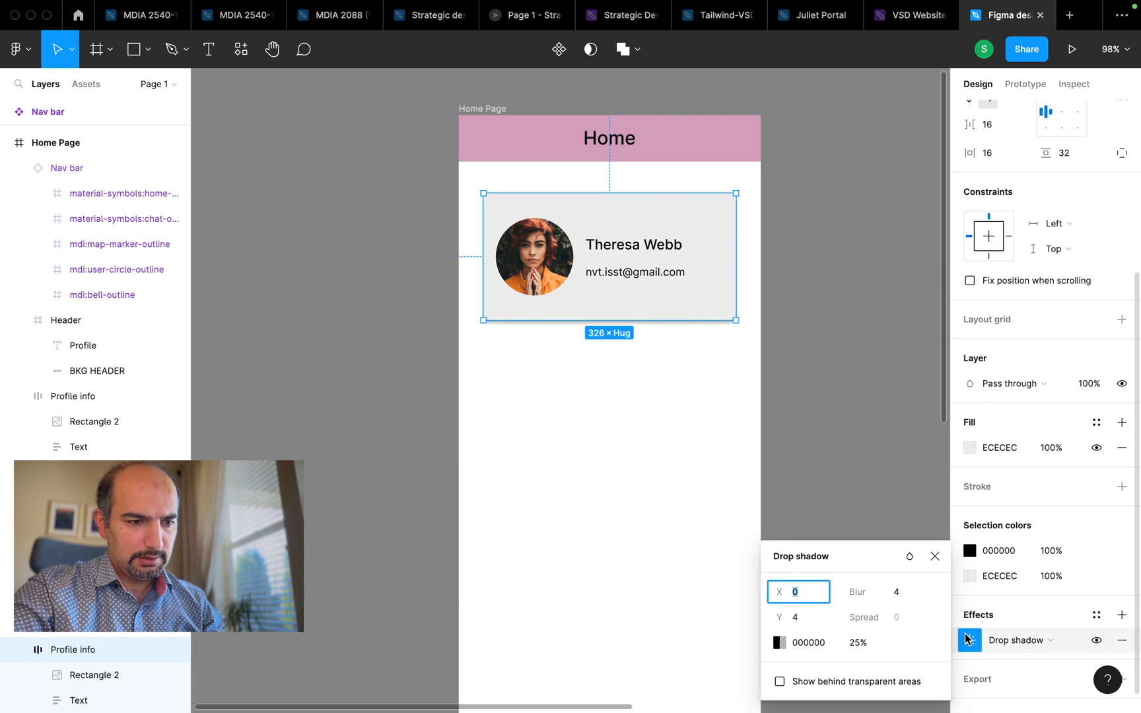
left_click(907, 592)
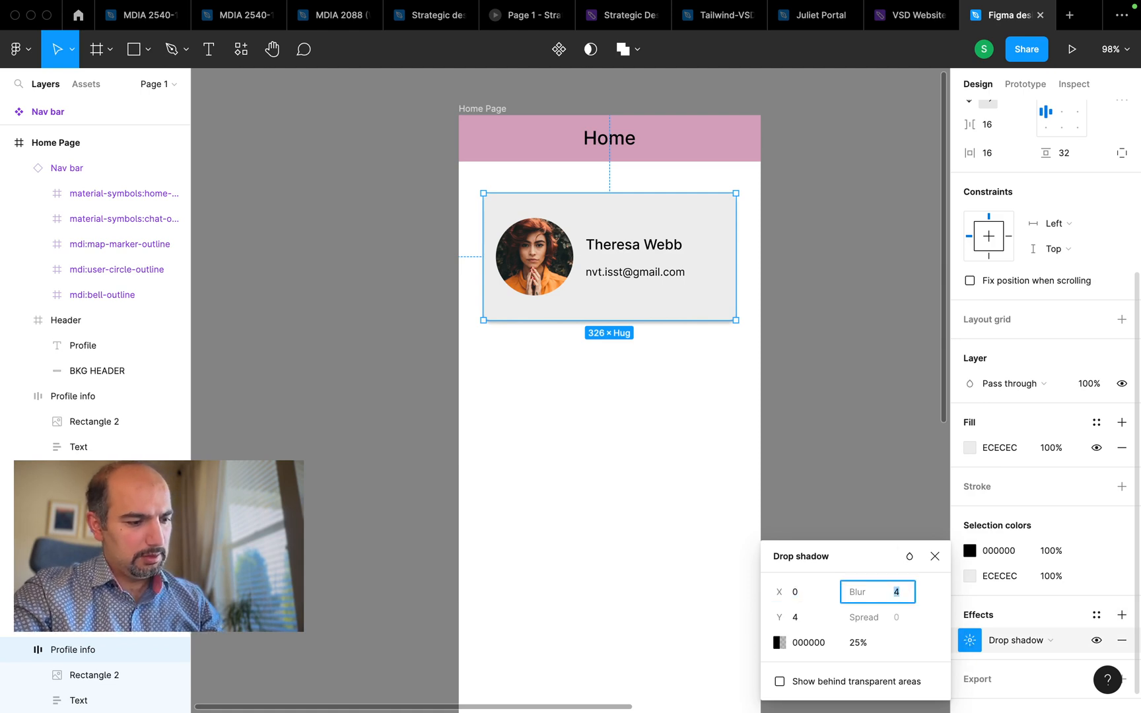
key("Return")
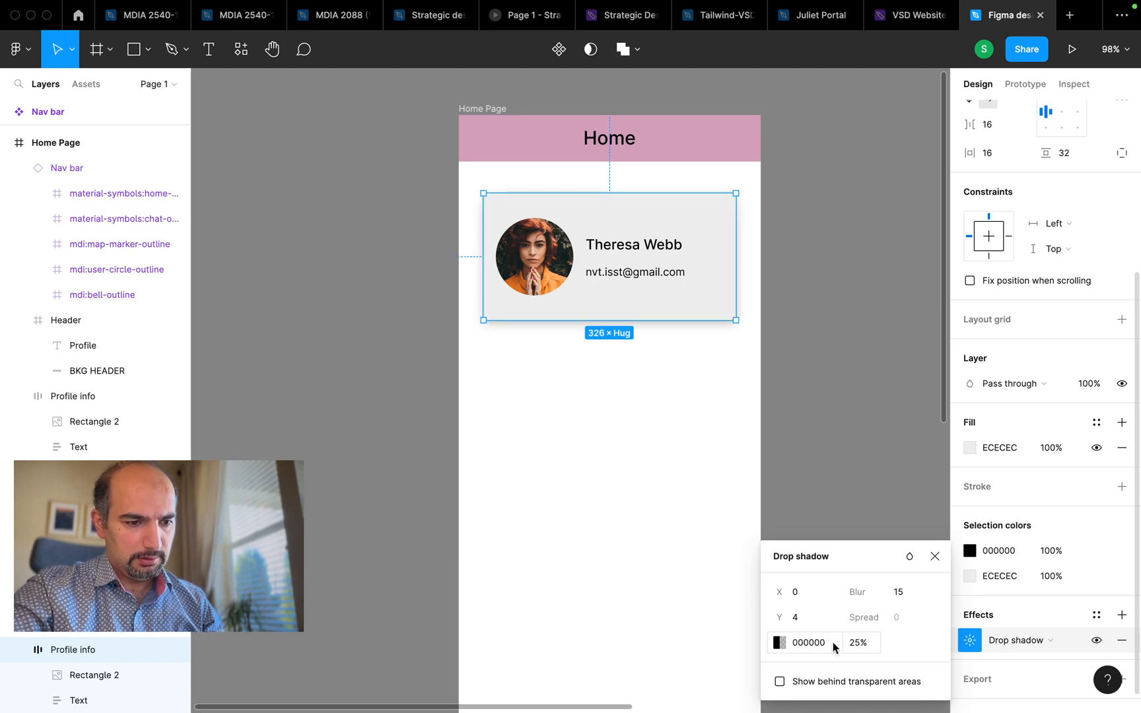
left_click(861, 650)
type("10")
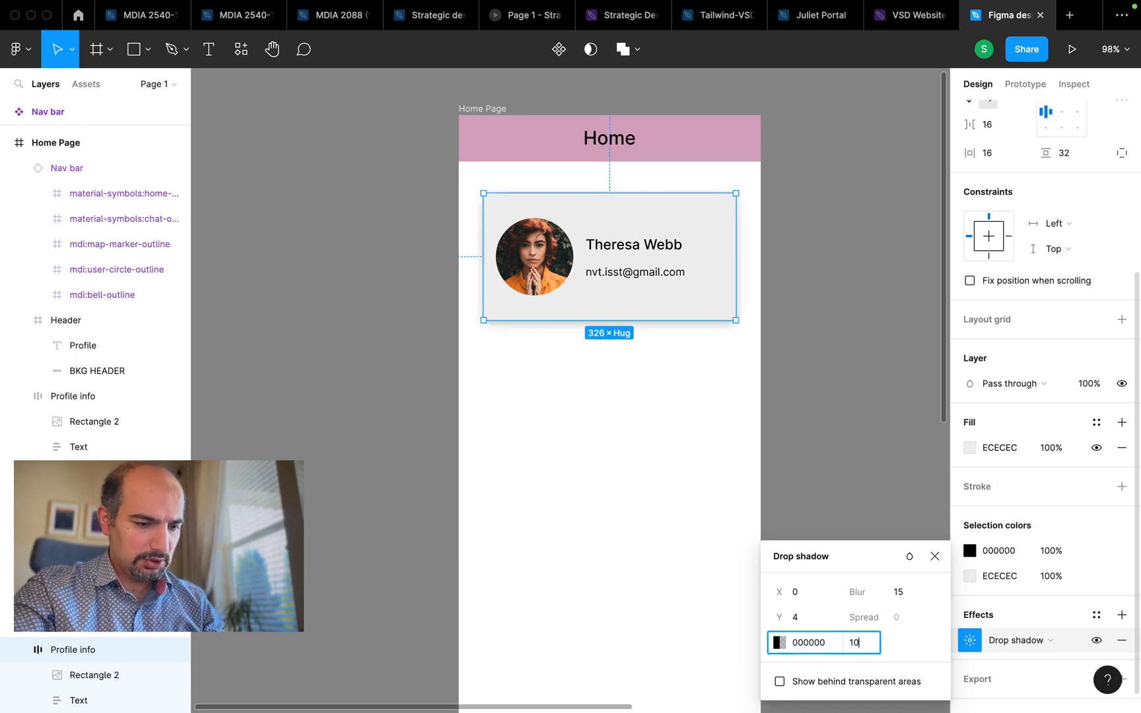
key("Return")
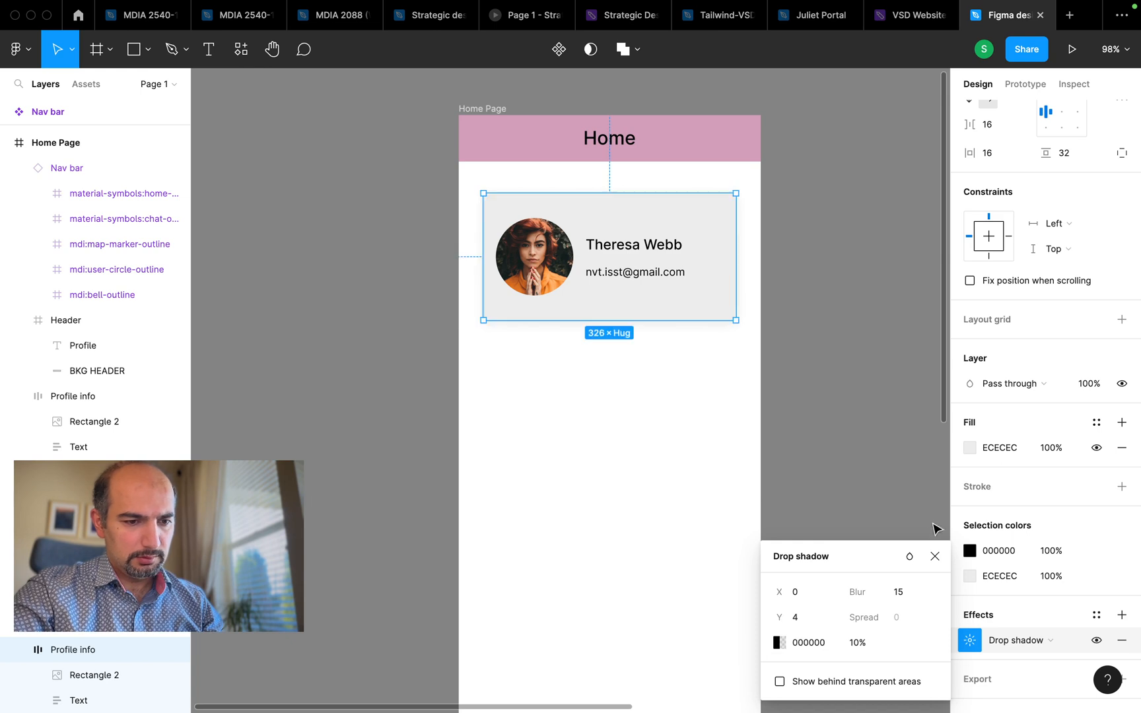
left_click(897, 500)
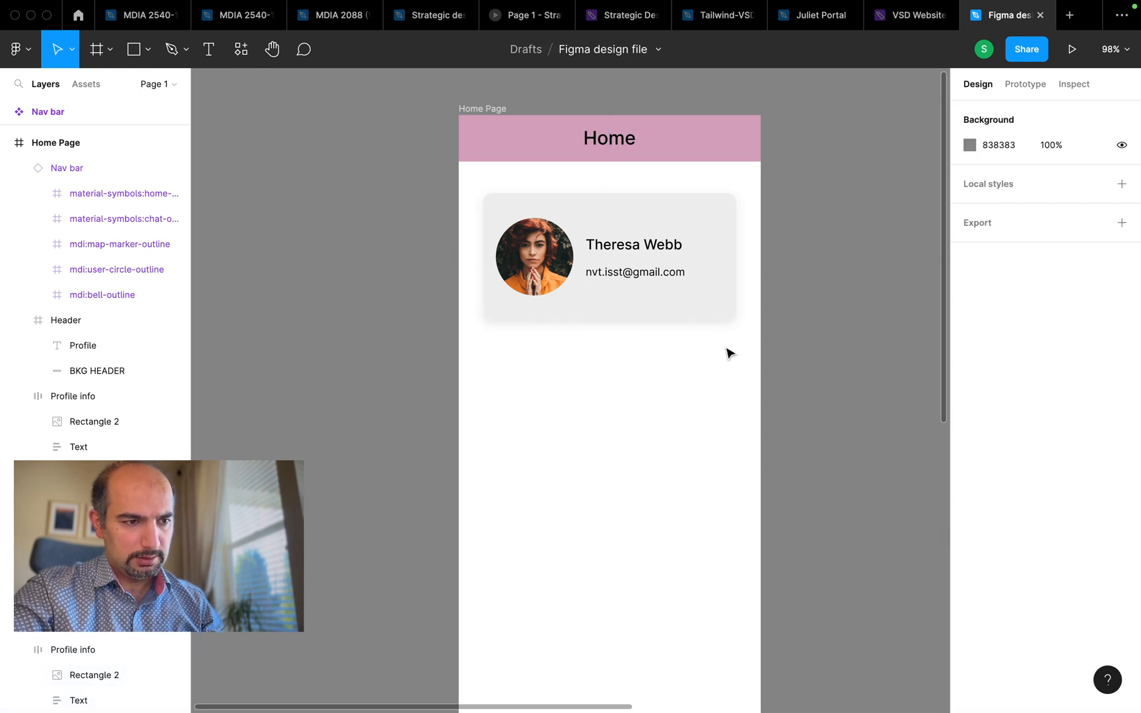
Change the Profile info card's fill on the Home screen to white, FFFFFF.
left_click(720, 309)
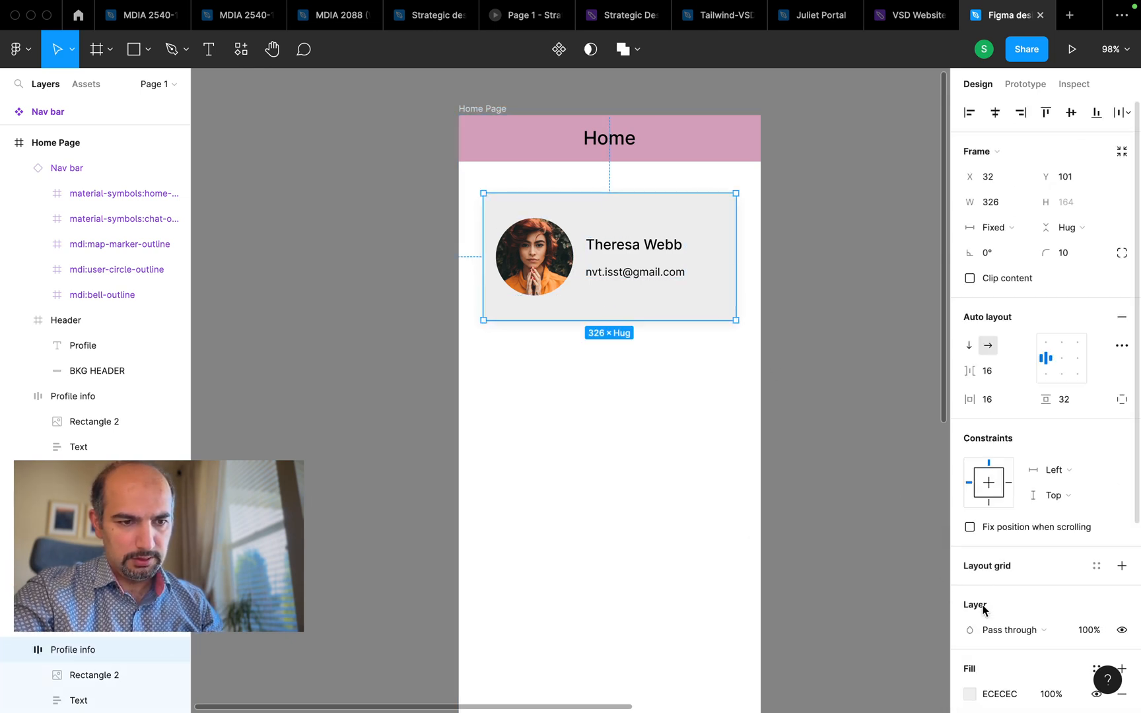
scroll(983, 621, "down", 2)
left_click(972, 582)
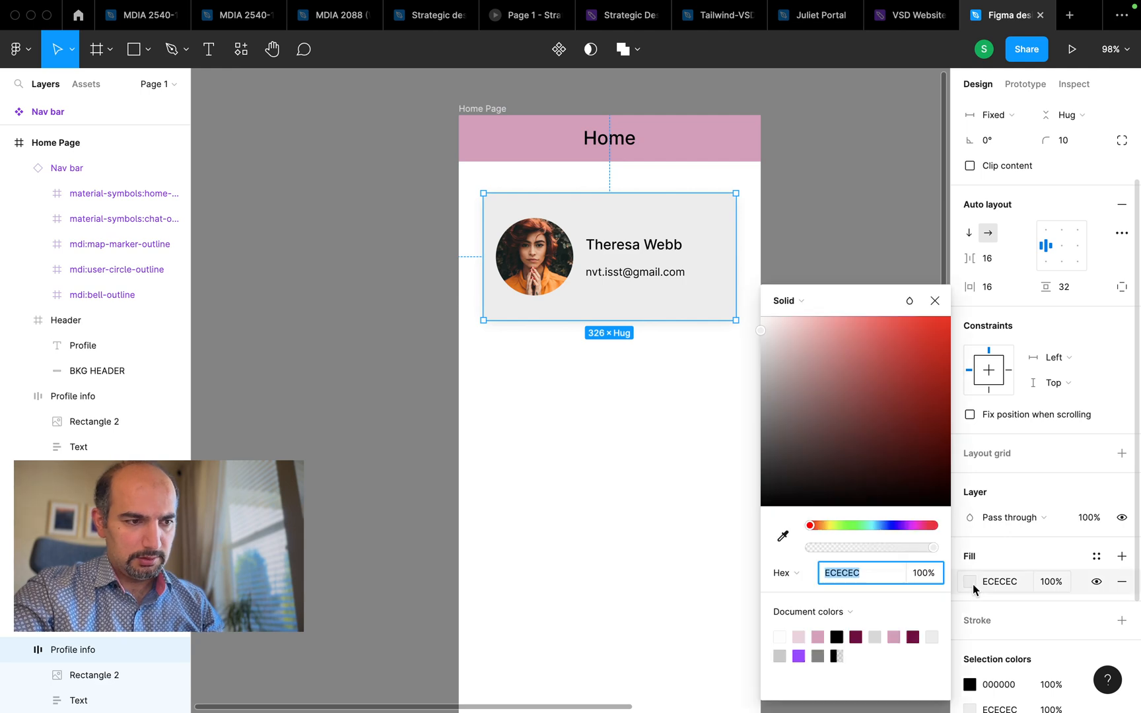
left_click(835, 442)
left_click_drag(816, 414, 741, 260)
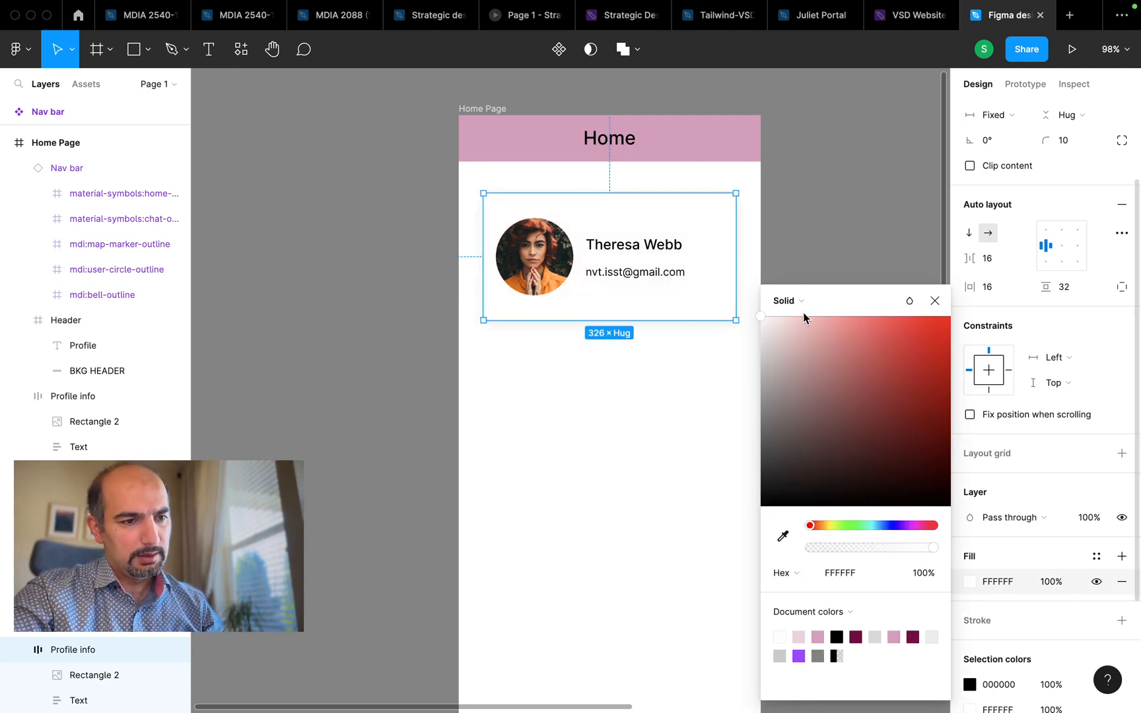
left_click(934, 301)
left_click(814, 338)
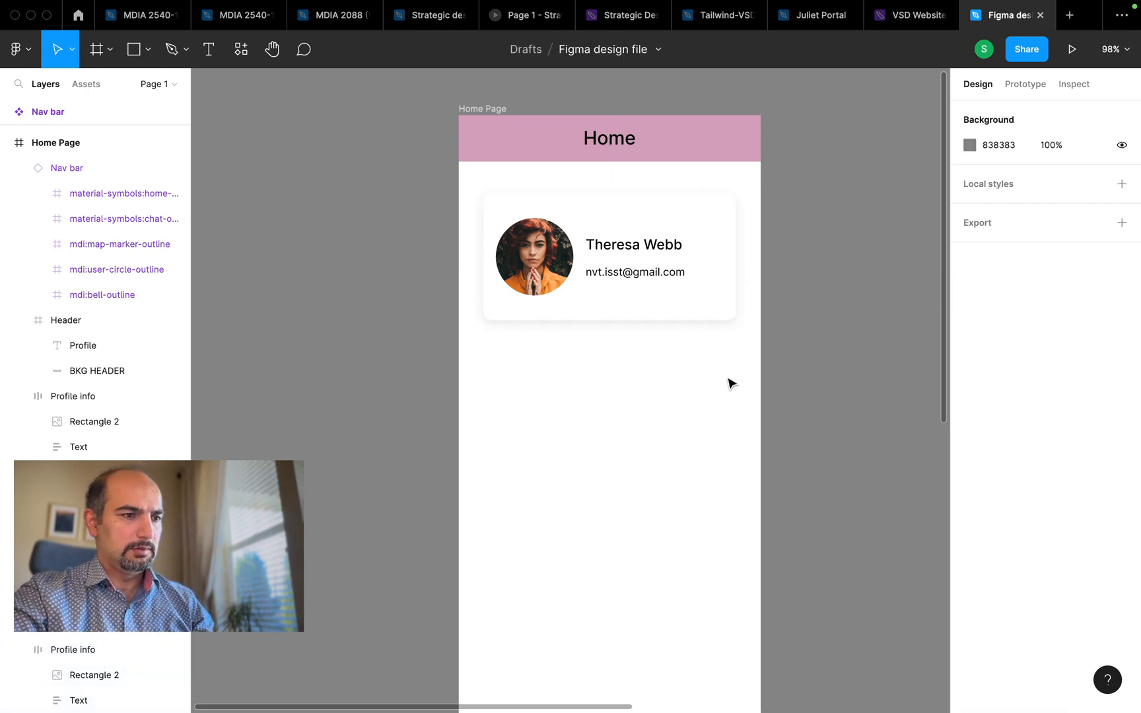
Change the Home screen frame's background fill to a light grey.
left_click(696, 409)
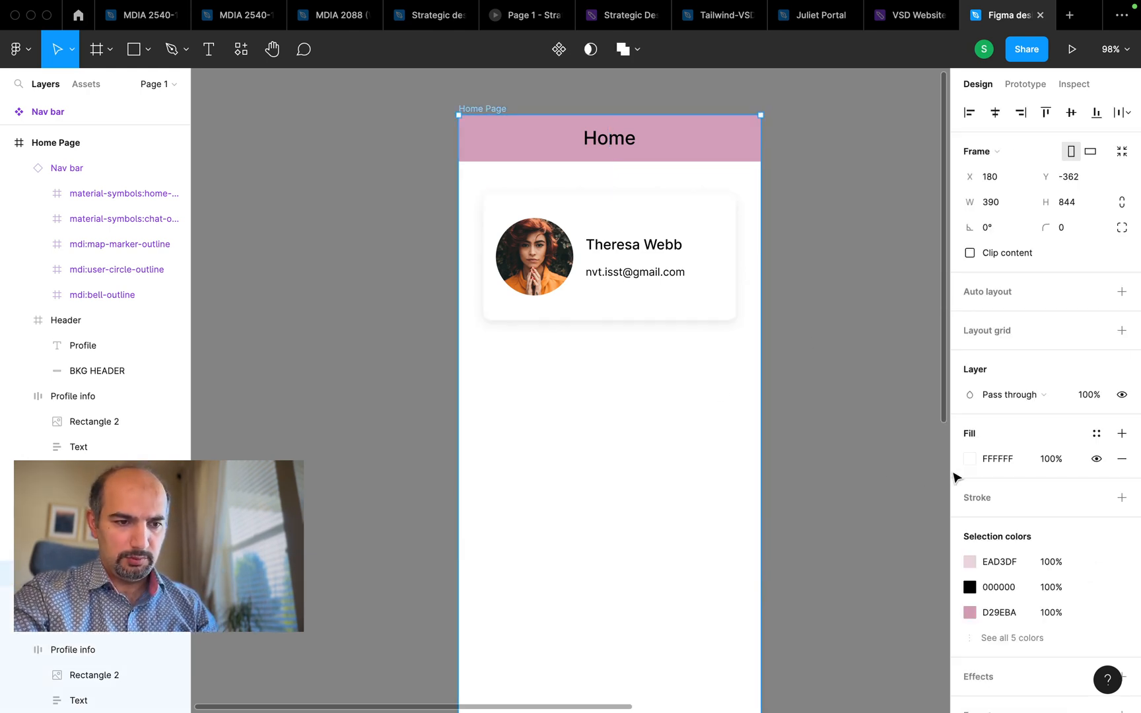
left_click(970, 461)
mouse_move(782, 354)
left_mouse_down()
mouse_move(777, 338)
mouse_move(756, 343)
left_mouse_up()
left_click(833, 228)
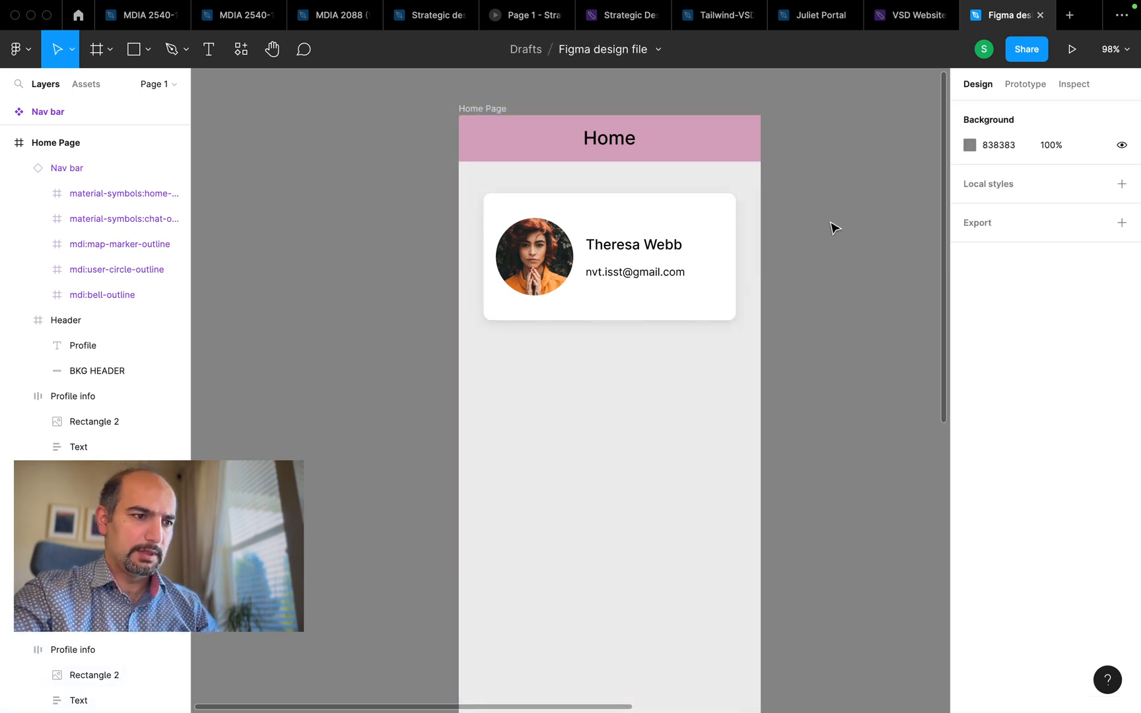
Duplicate the Profile info card on the Home screen.
scroll(834, 225, "up", 2)
left_click(701, 288)
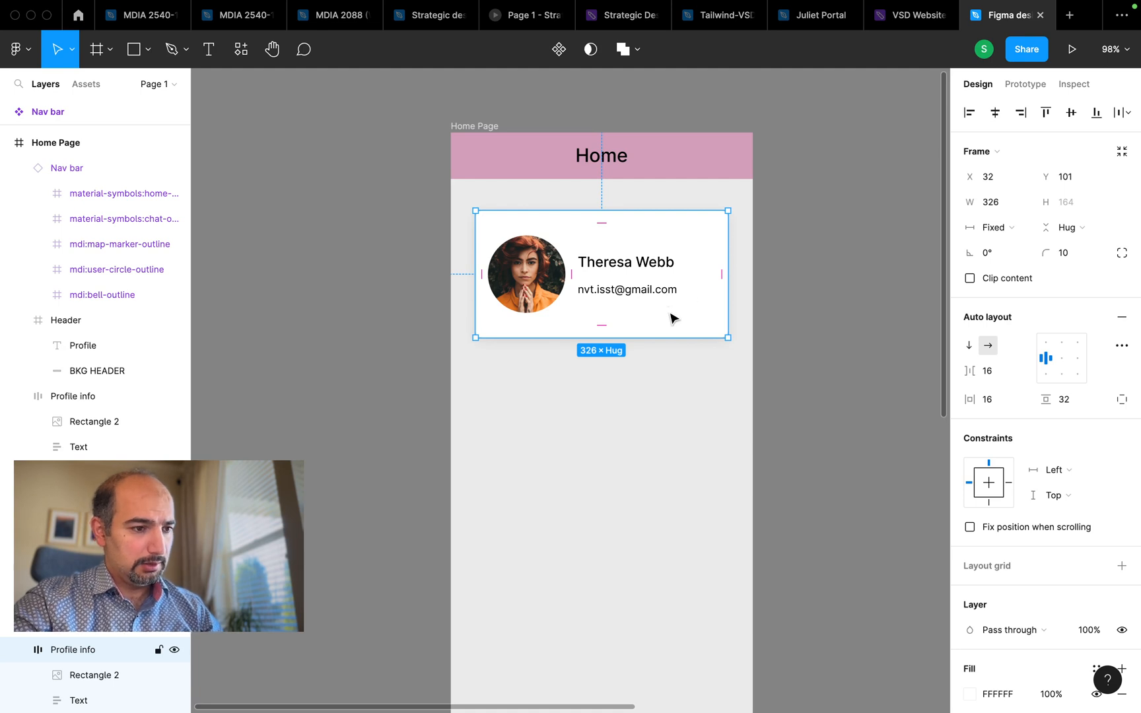
key("super+d")
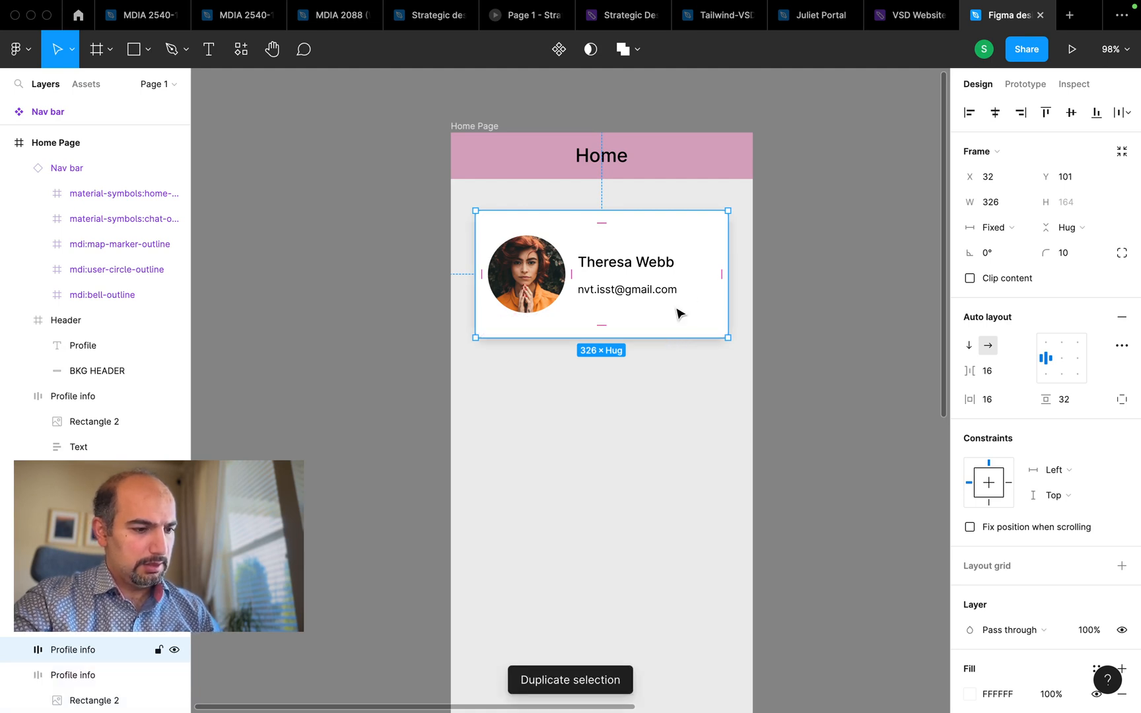
Place the duplicated Profile info card about 21 px below the original and wrap both cards in a vertical auto layout.
left_click_drag(680, 313, 676, 455)
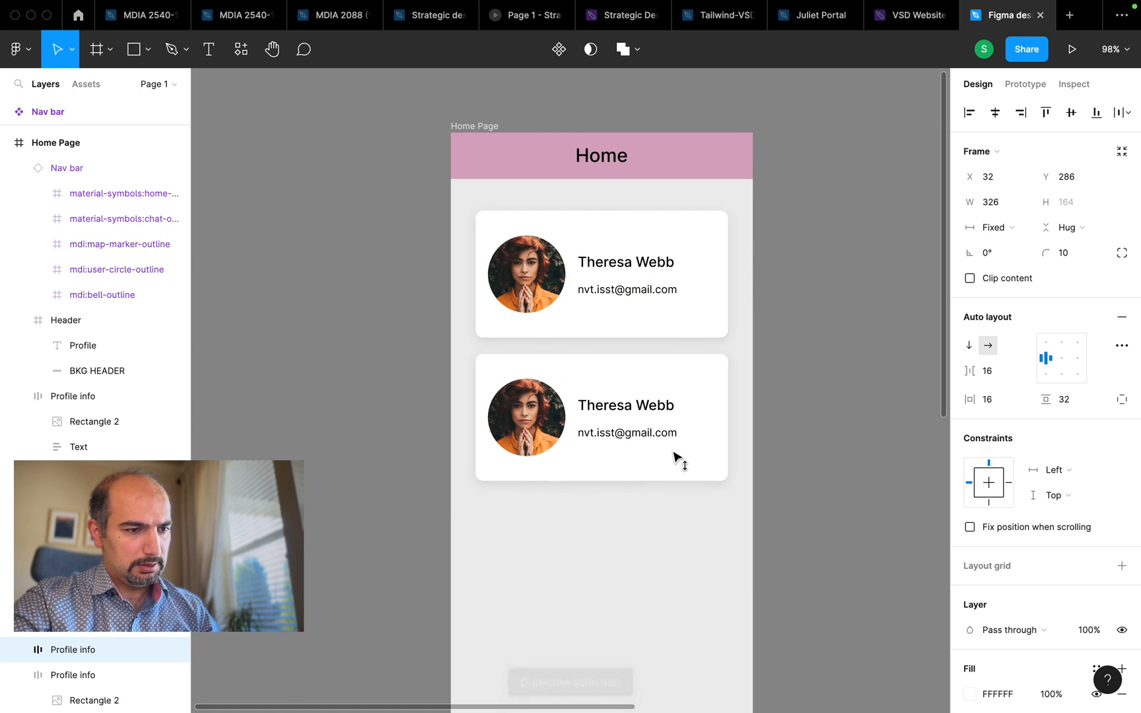
left_click(663, 326, "shift")
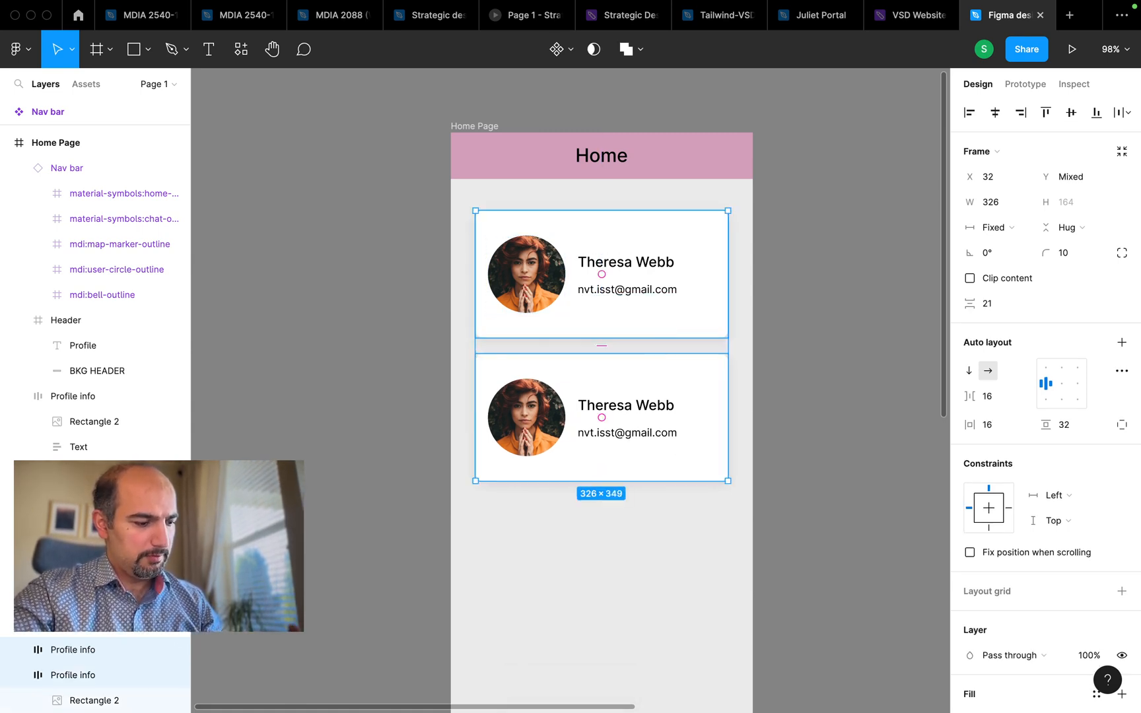
key("shift+a")
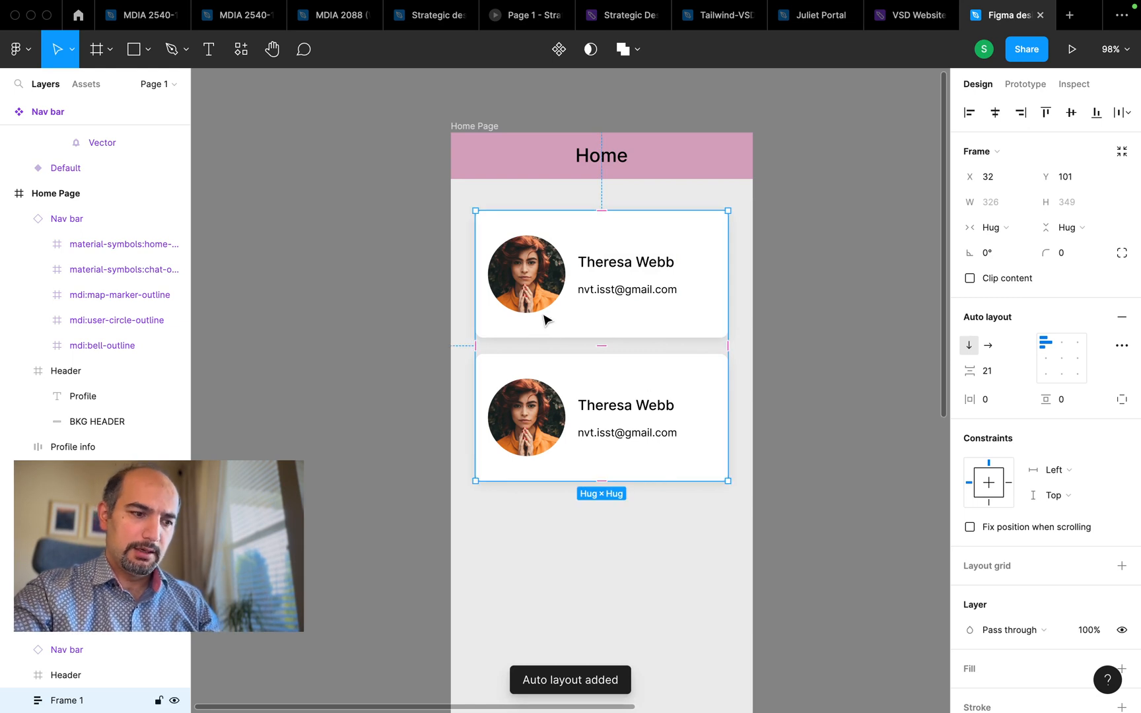
Duplicate the lower card four times within the auto layout and move the Nav bar component set clear of the cards.
scroll(633, 409, "down", 2)
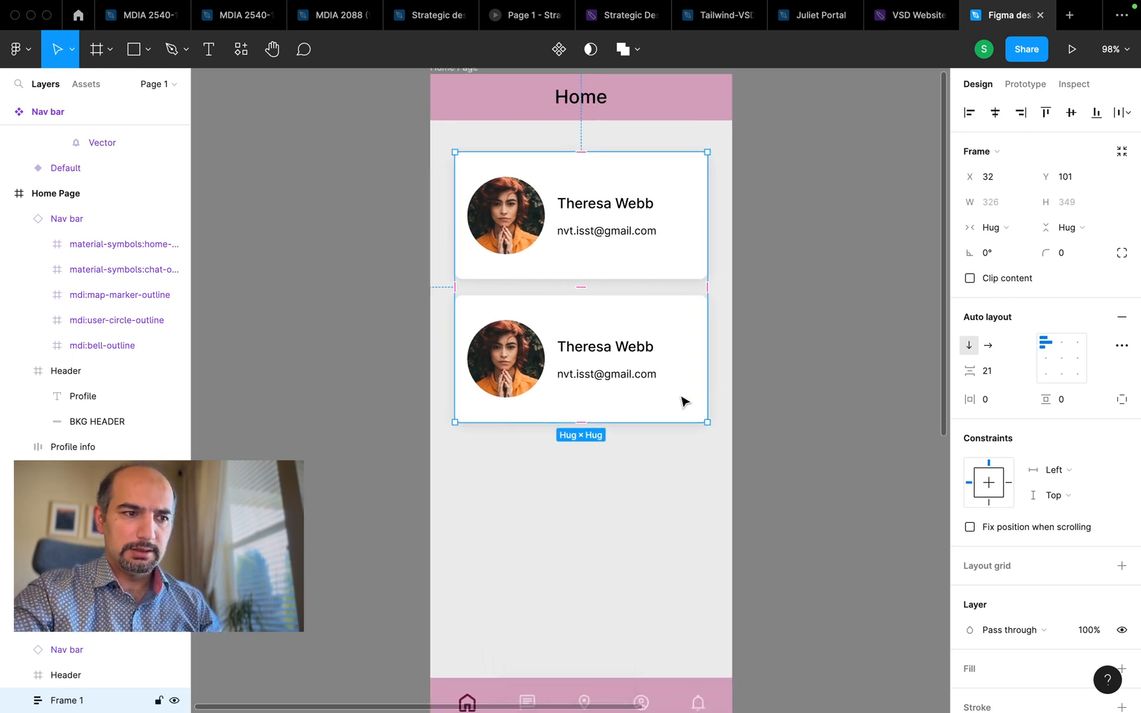
scroll(759, 395, "down", 3)
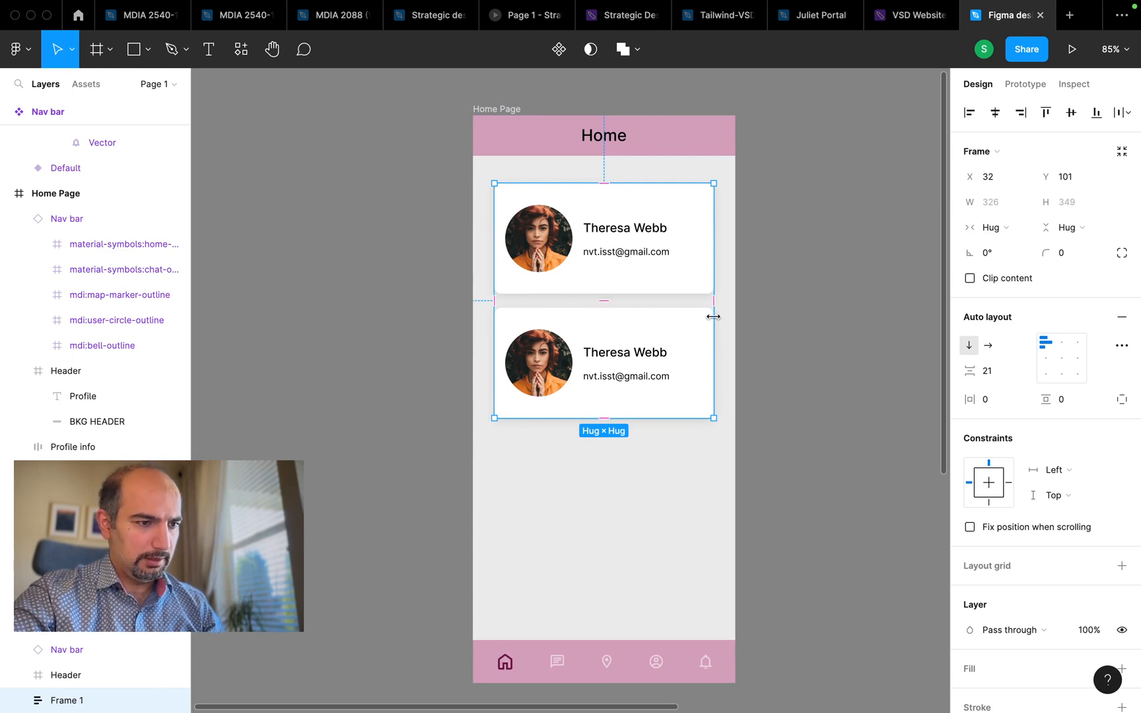
left_click(672, 361)
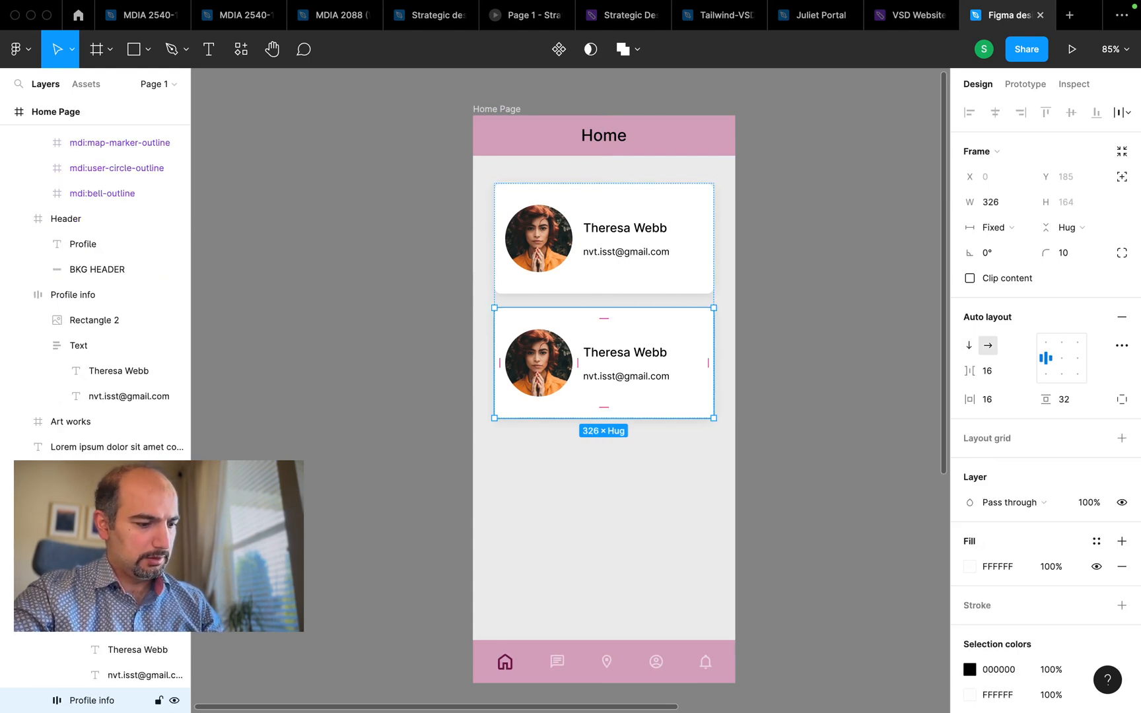
key("super+d")
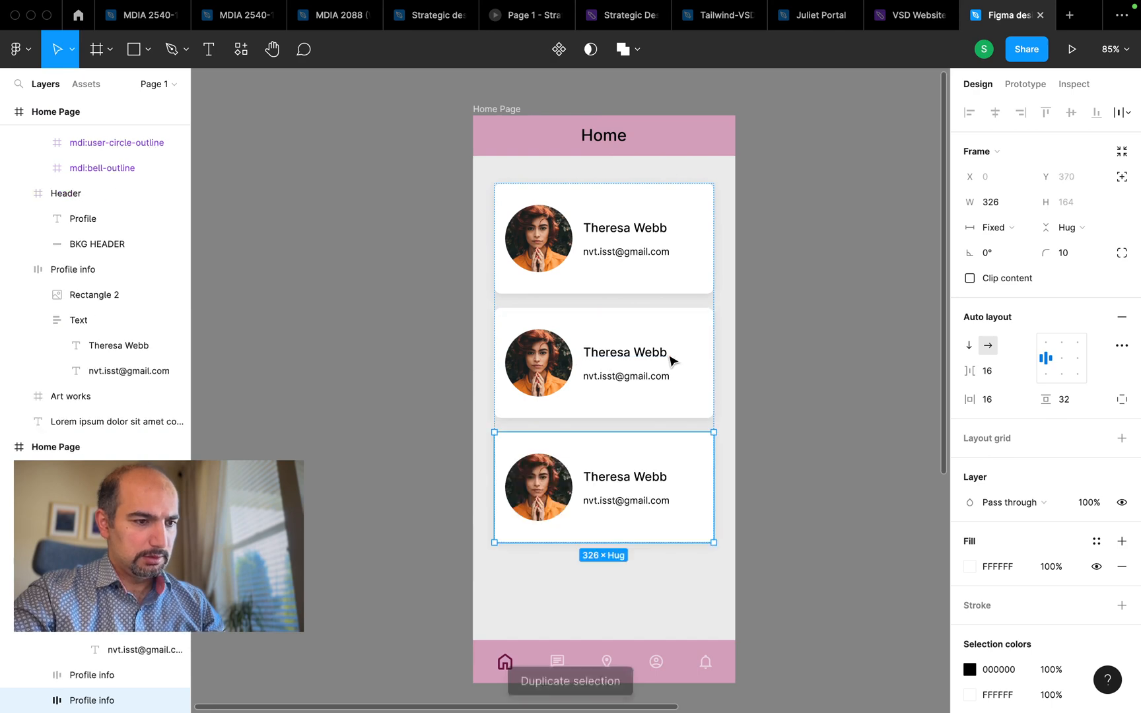
key("super+d")
scroll(672, 359, "down", 3)
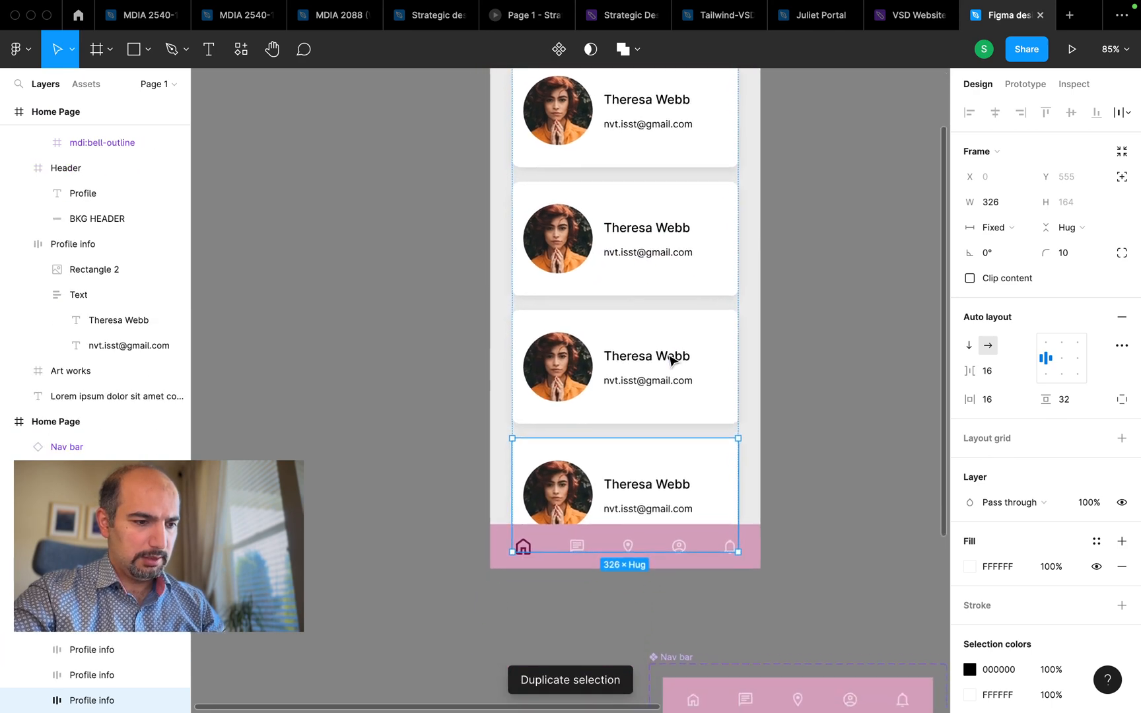
key("super+d")
key("super+d")
scroll(671, 360, "down", 5)
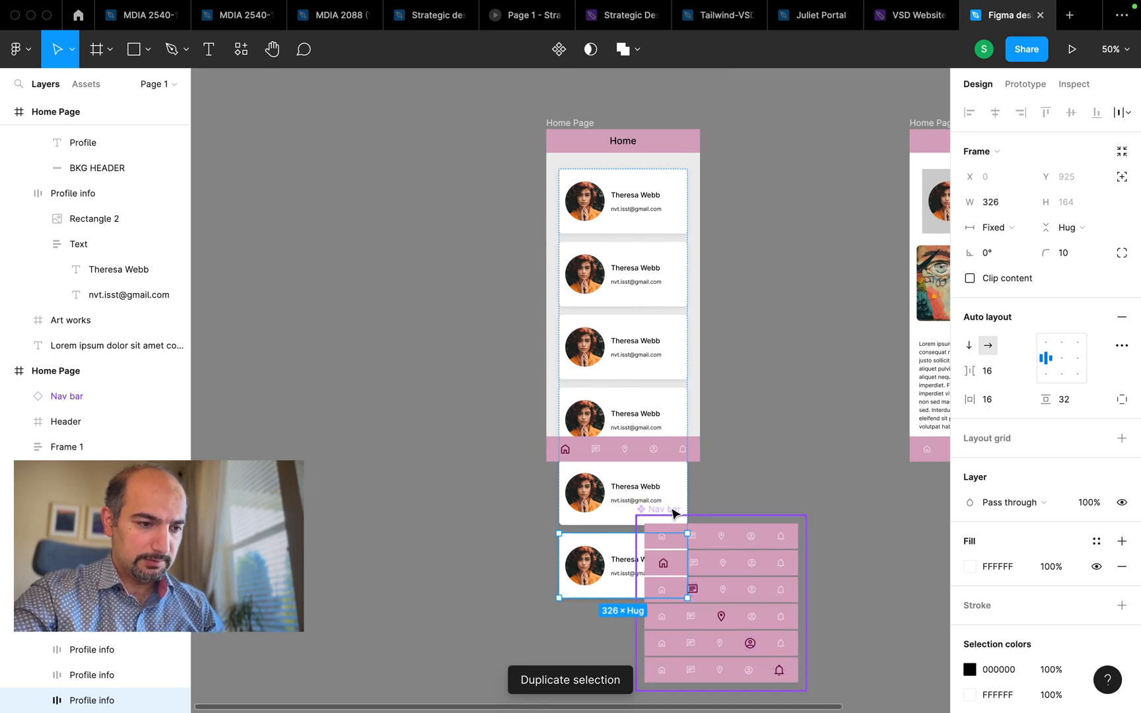
left_click_drag(678, 511, 797, 527)
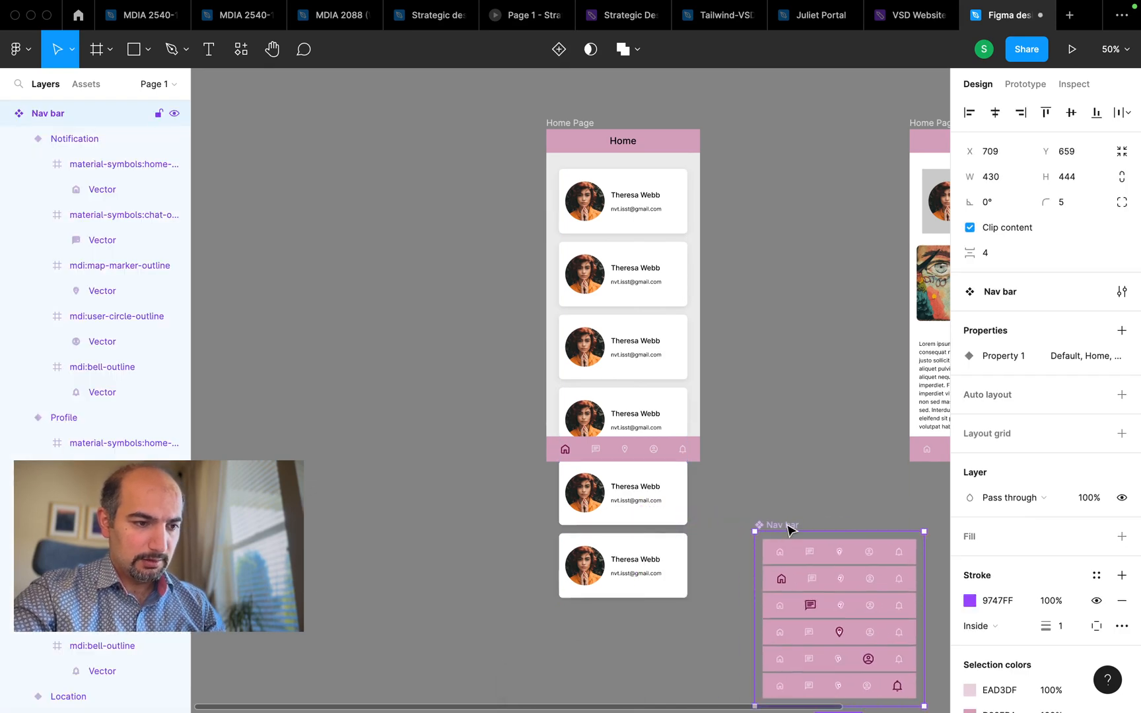
Set the horizontal and vertical padding of the card stack's auto layout frame to 32.
left_click(670, 506)
scroll(672, 497, "up", 2)
scroll(672, 496, "up", 2)
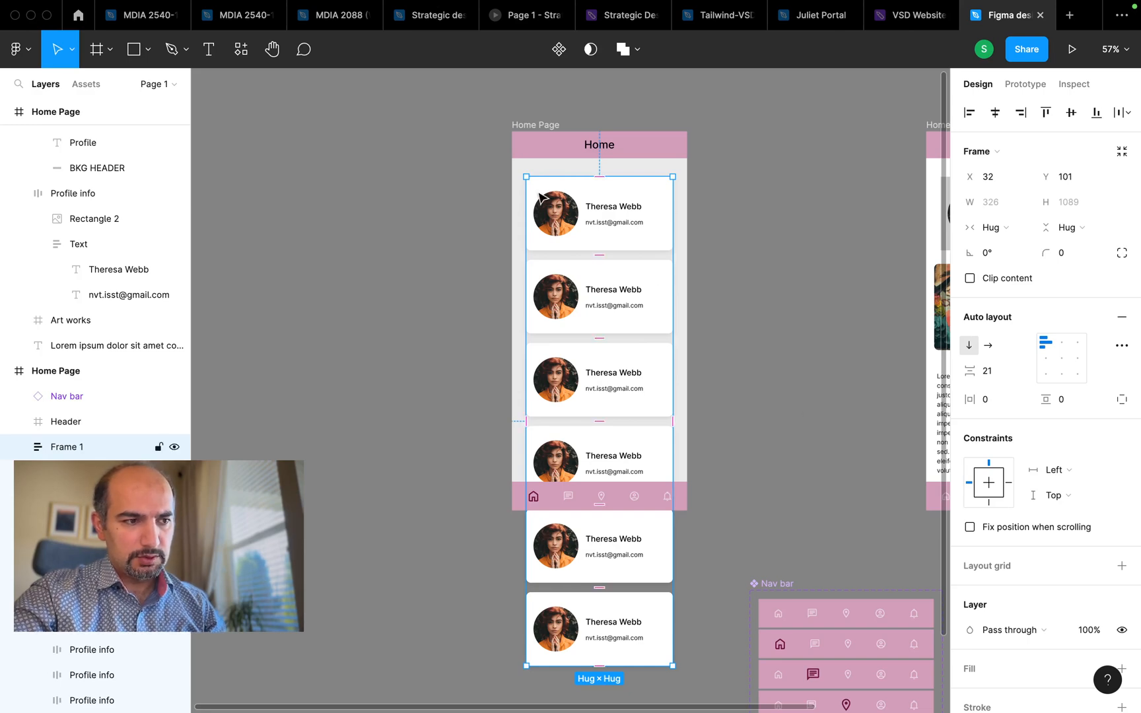
scroll(545, 166, "up", 2)
scroll(628, 173, "up", 3)
scroll(629, 178, "down", 2)
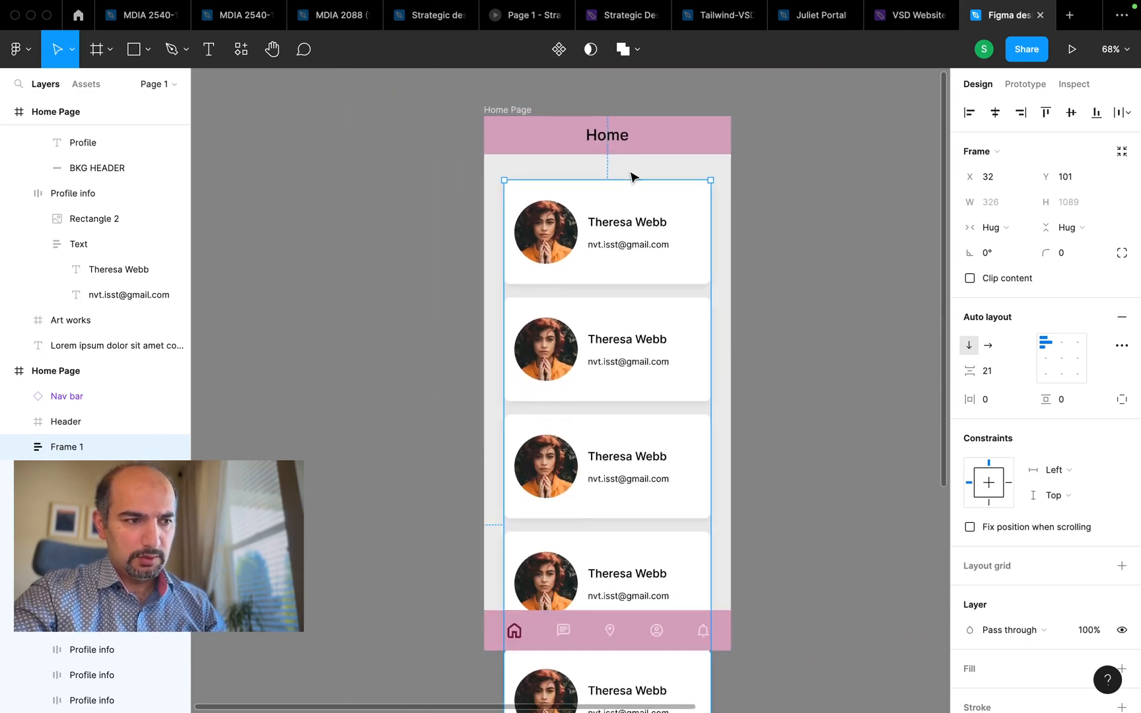
scroll(626, 173, "down", 2)
scroll(630, 178, "down", 1)
scroll(639, 187, "up", 1)
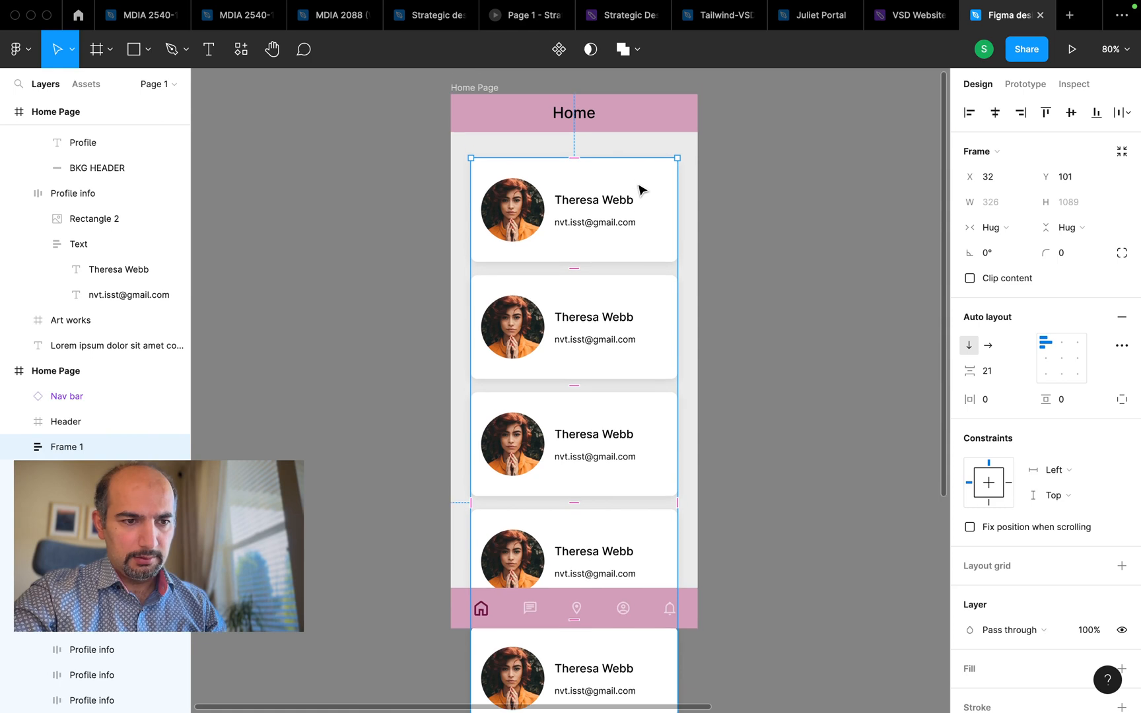
left_click(1000, 400)
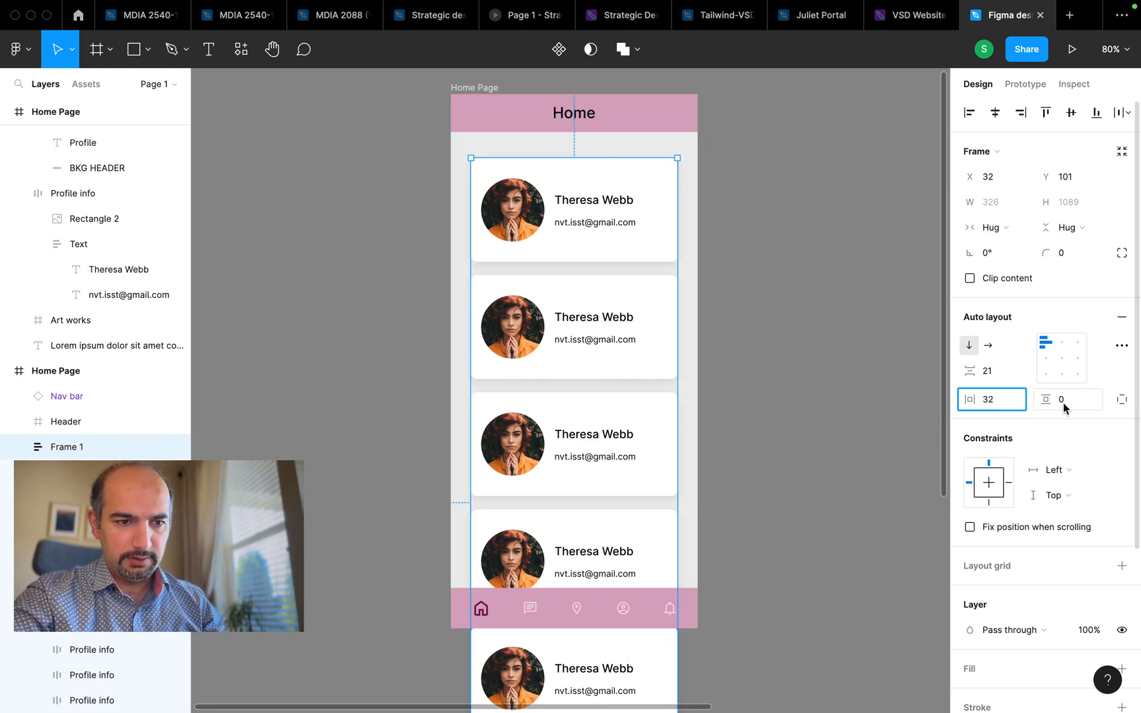
key("Tab")
key("Return")
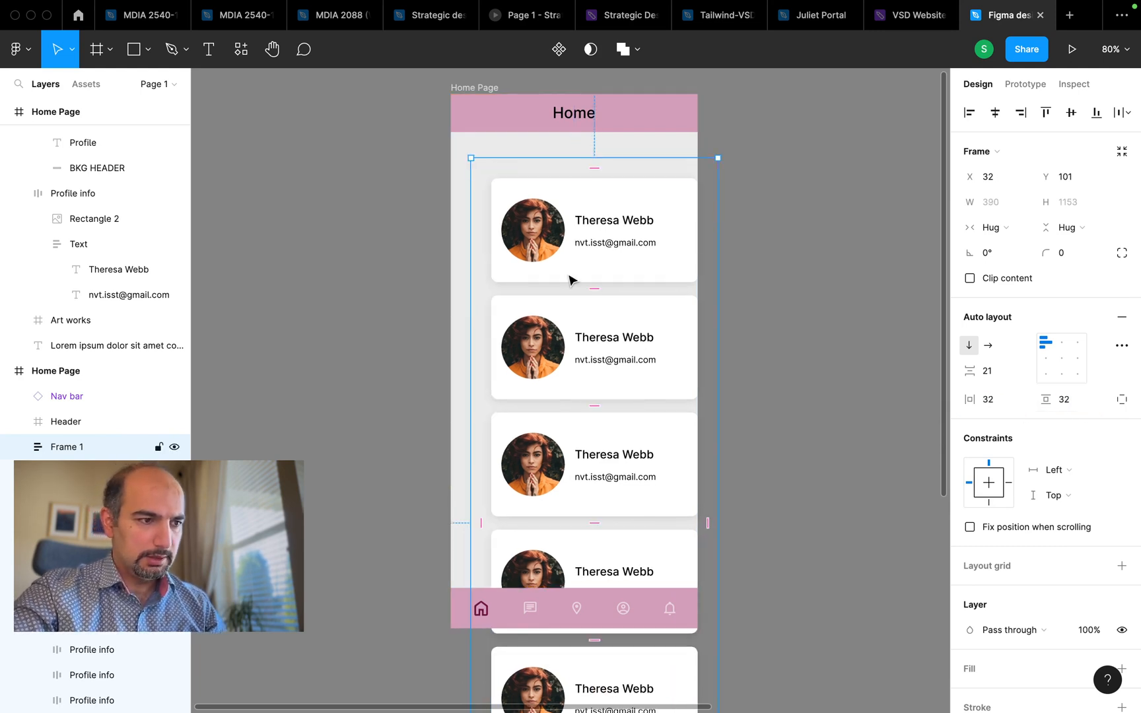
Move the card stack directly beneath the Home header at X 0, Y 60 and set its horizontal constraint to Center.
left_click_drag(585, 231, 568, 206)
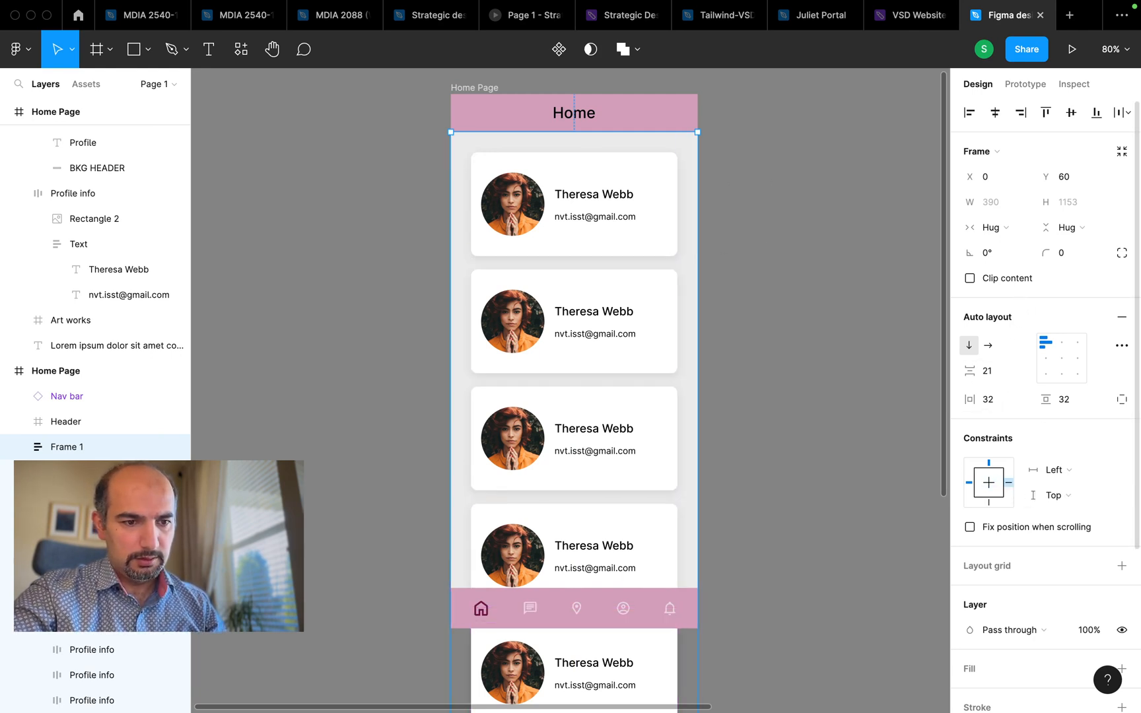
left_click(1054, 469)
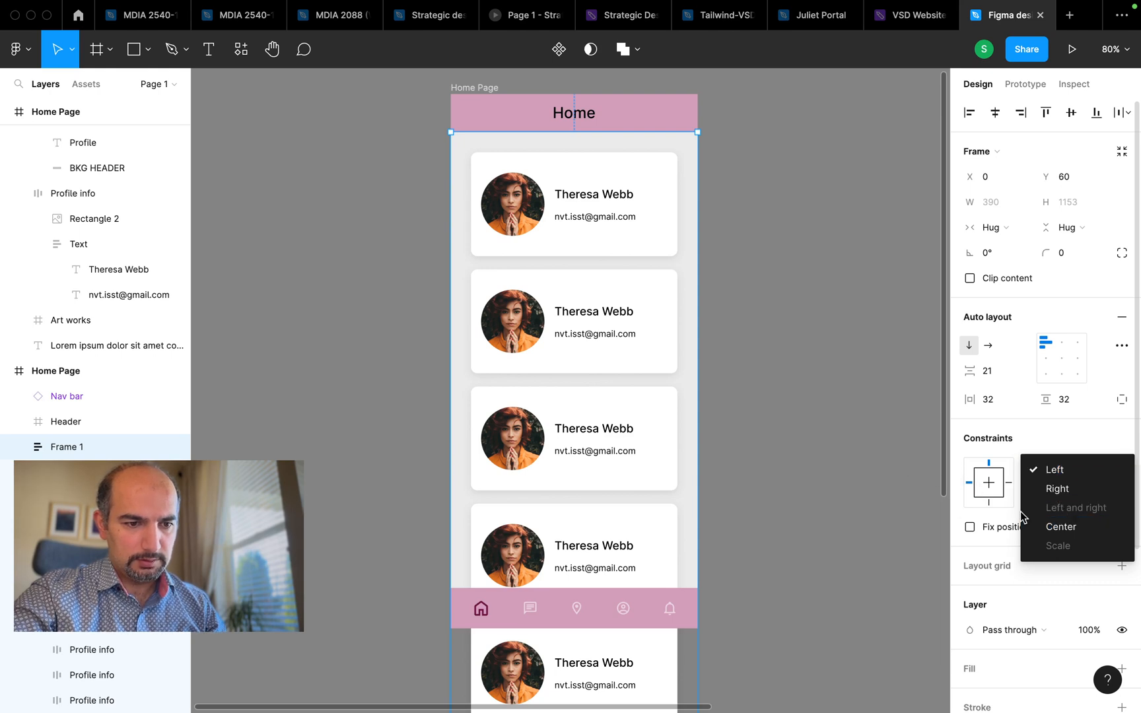
left_click(1056, 526)
left_click(828, 388)
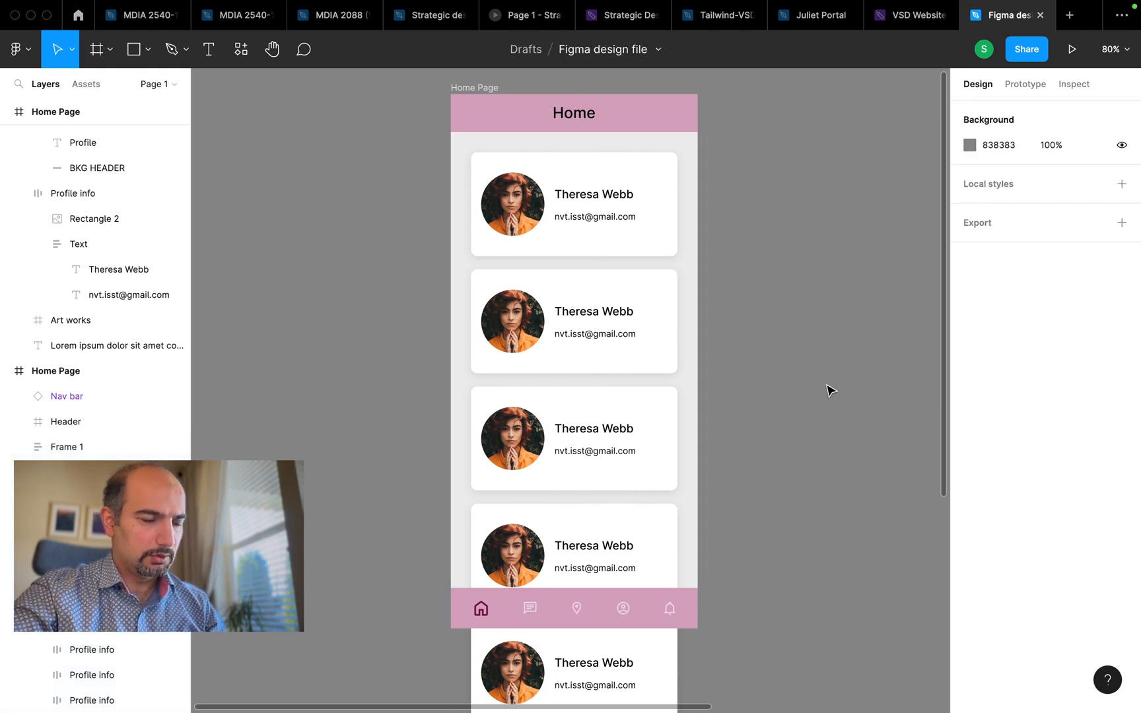
Shorten the card stack frame to a fixed height of 720 so it ends at the top edge of the nav bar.
left_click(602, 230)
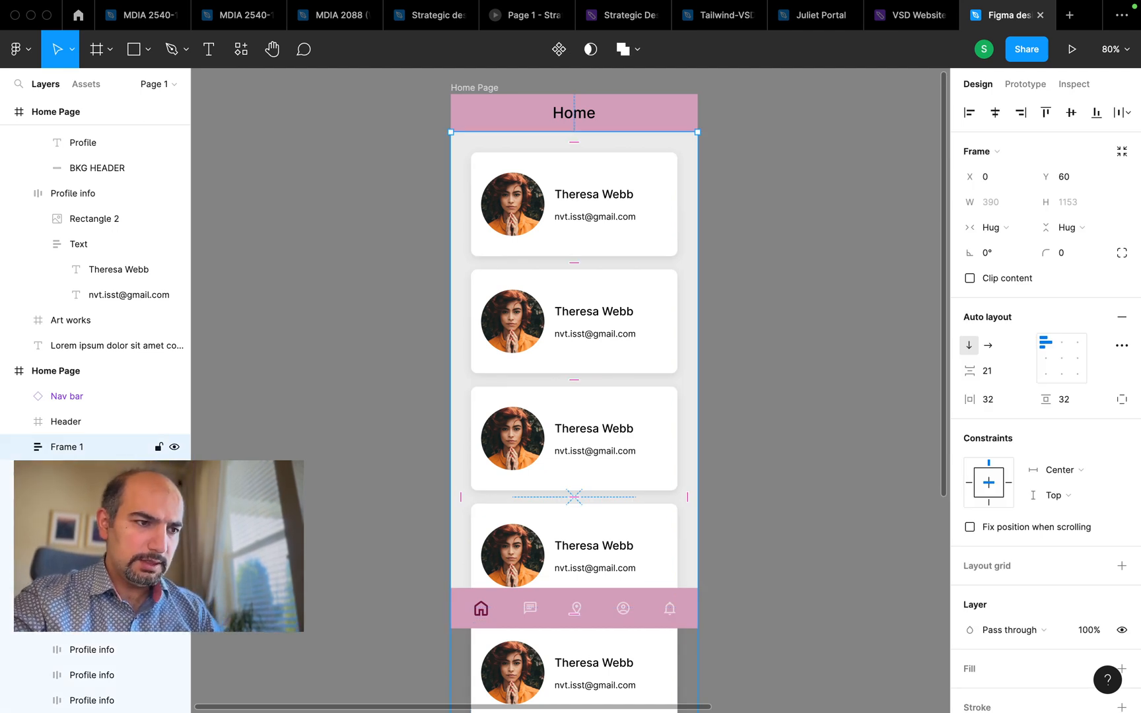
scroll(602, 231, "left", 2)
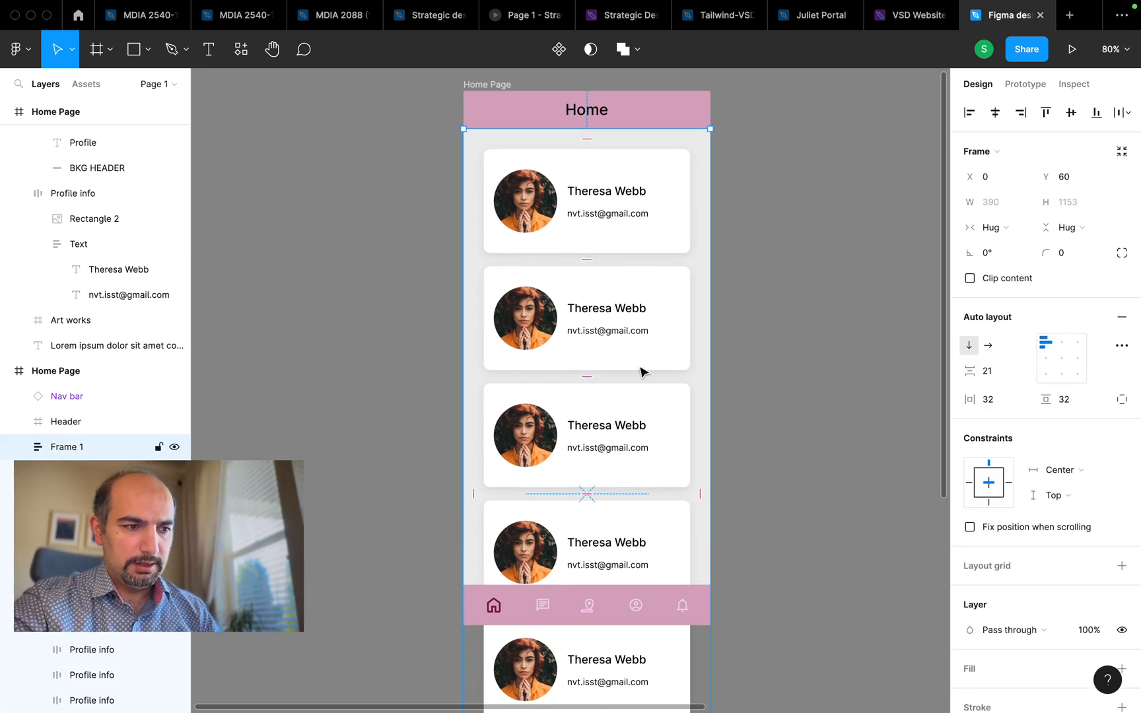
scroll(632, 517, "down", 1)
scroll(631, 516, "down", 7)
scroll(631, 516, "left", 2)
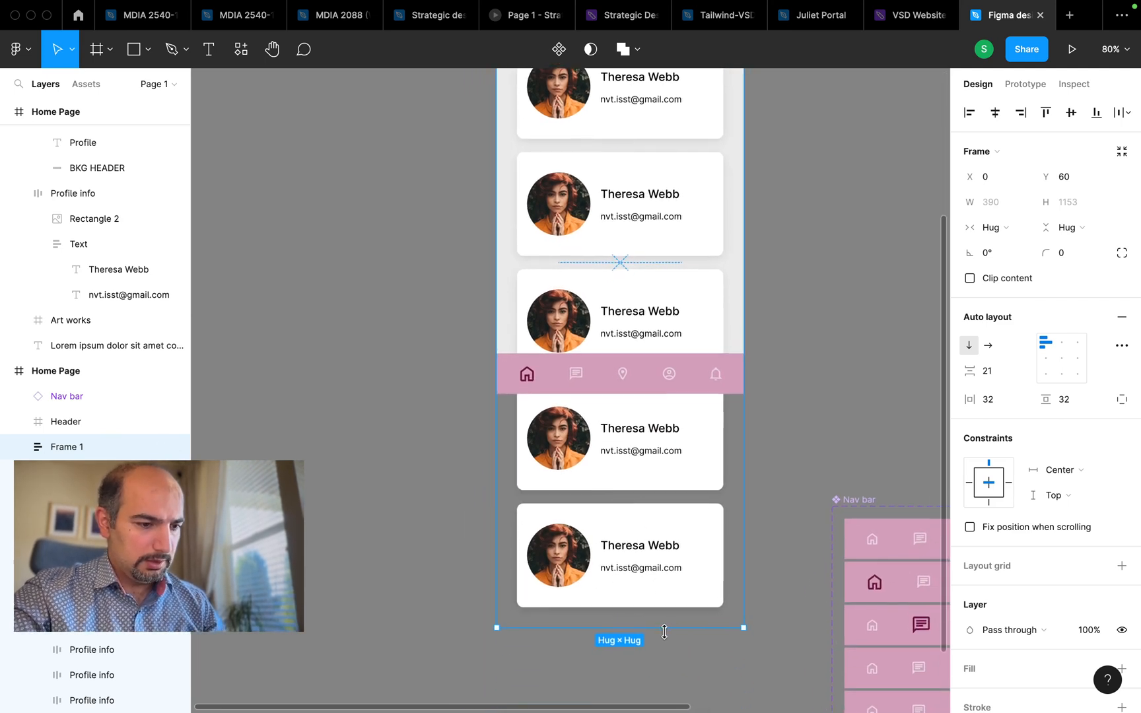
scroll(664, 631, "down", 3)
scroll(668, 639, "up", 1)
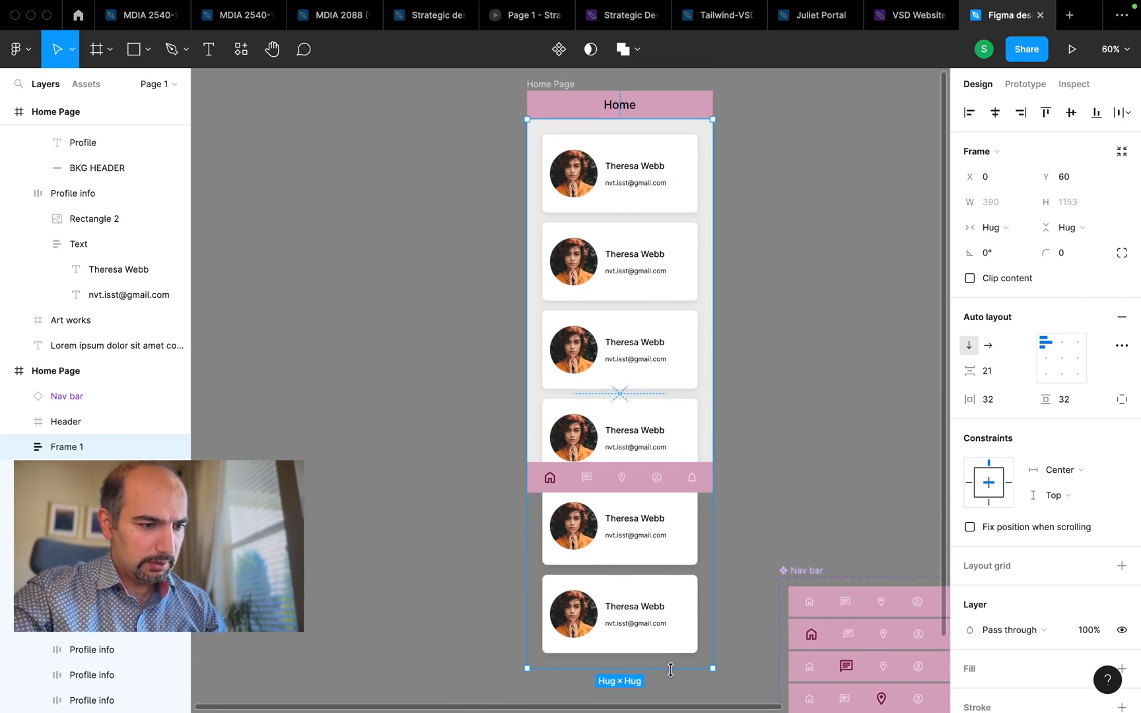
left_click_drag(671, 668, 681, 465)
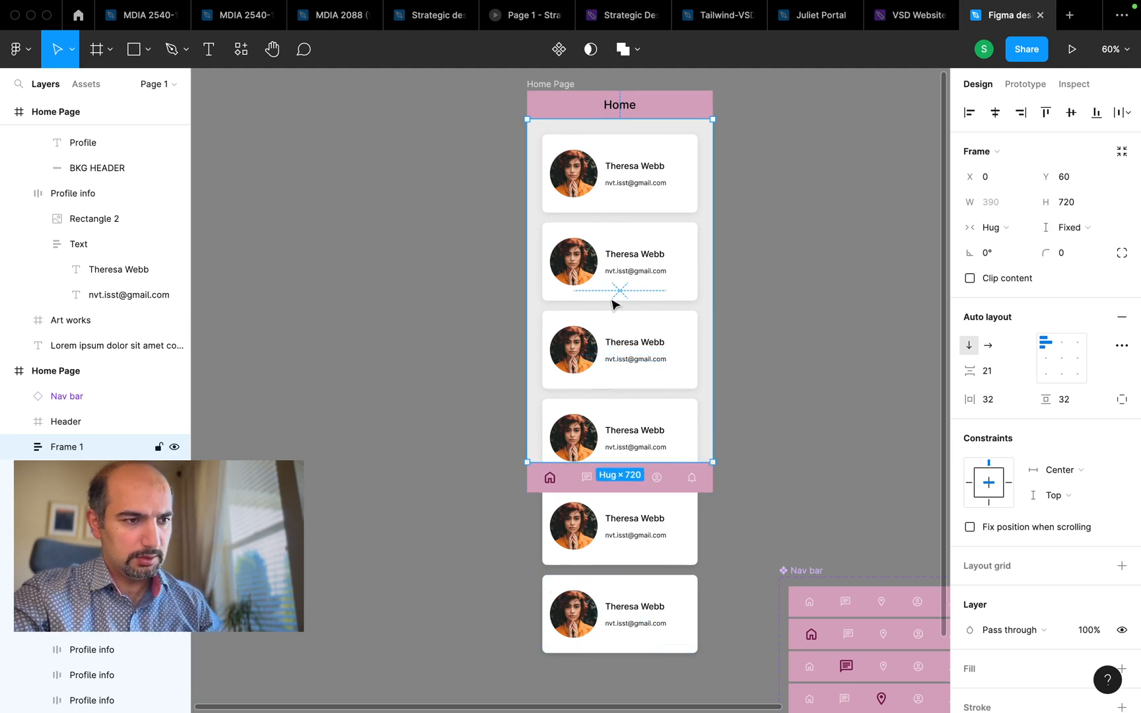
Set the card stack frame's prototype overflow to vertical scrolling.
left_click(1025, 84)
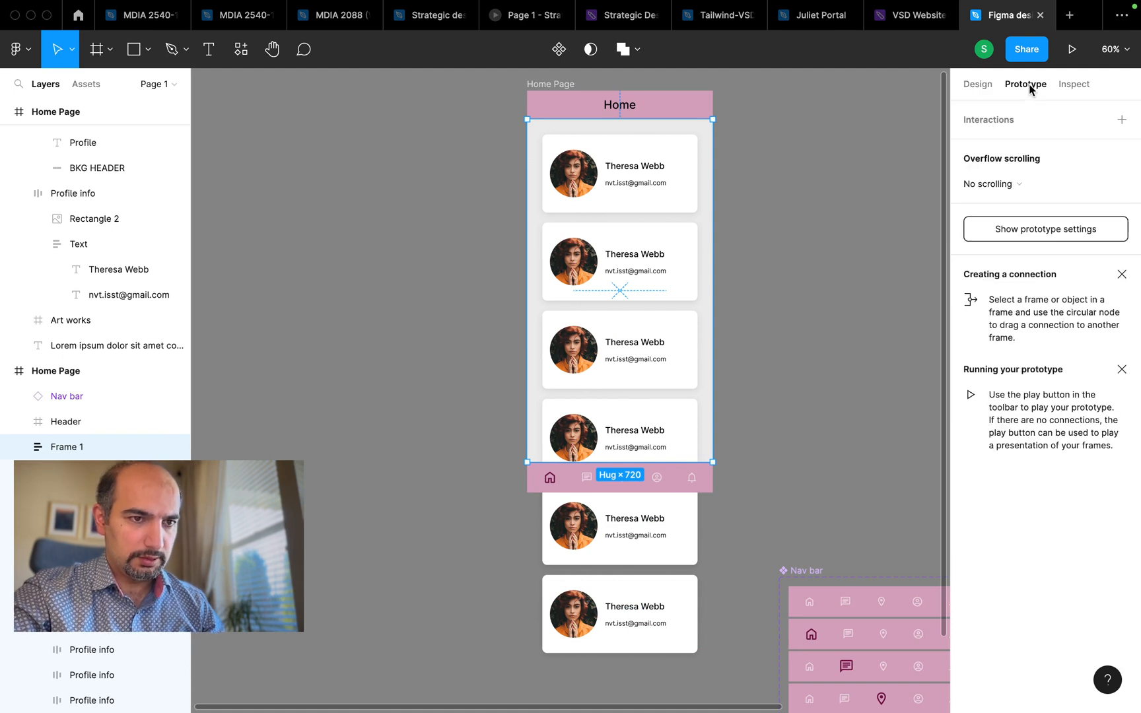
left_click(991, 184)
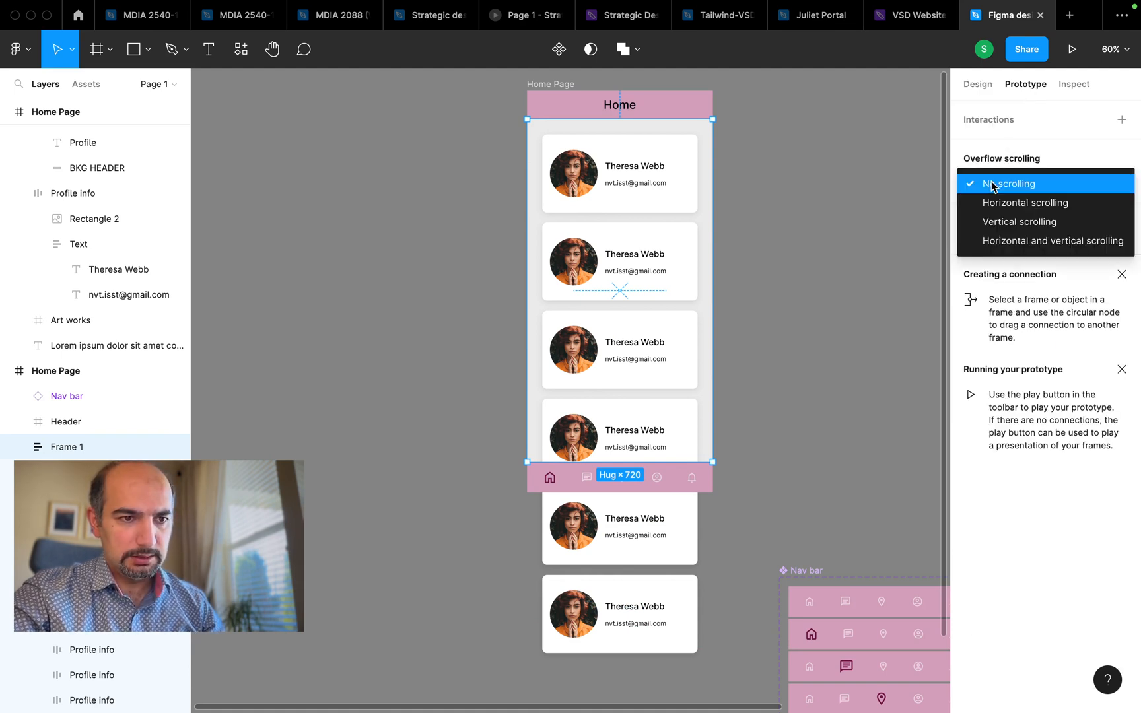
left_click(1000, 223)
left_click(784, 343)
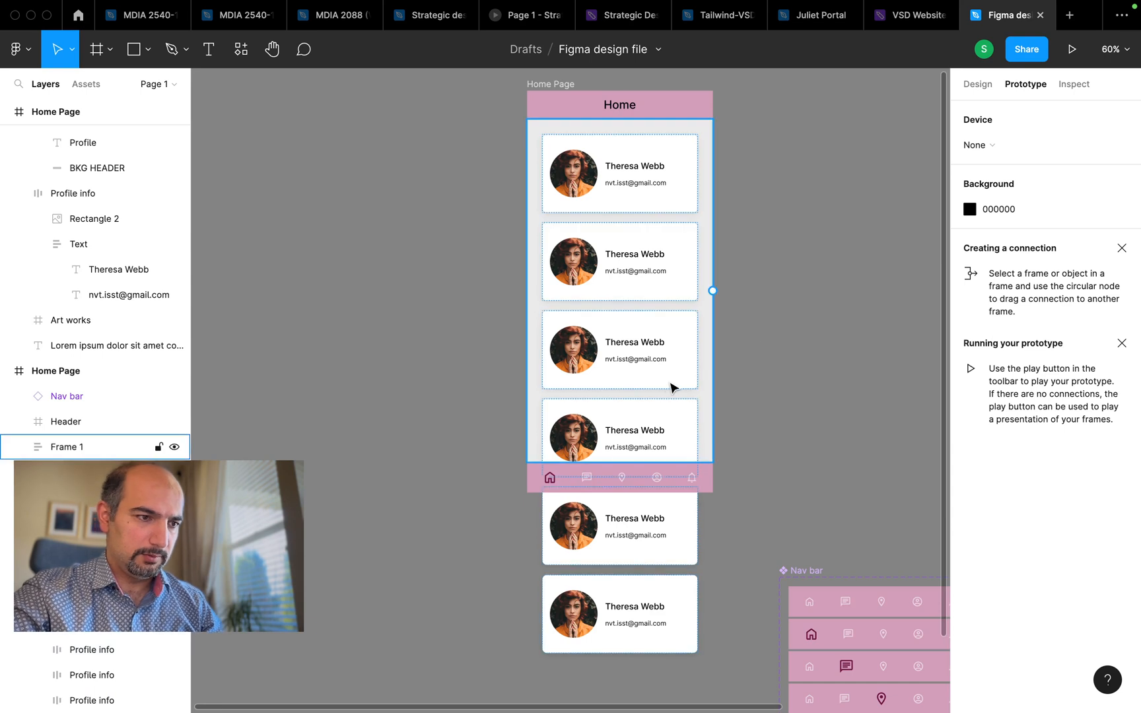
Preview the Home Page frame as a prototype and test scrolling the card list between the header and nav bar.
scroll(668, 388, "down", 2)
scroll(665, 385, "up", 2)
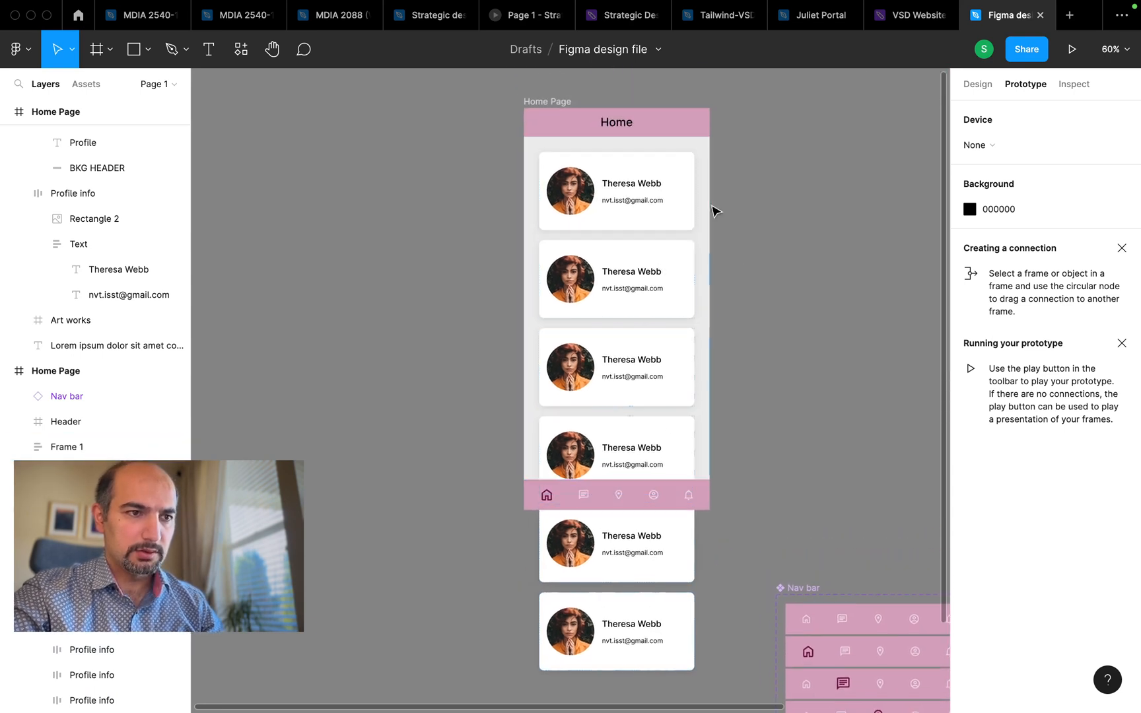
left_click(557, 104)
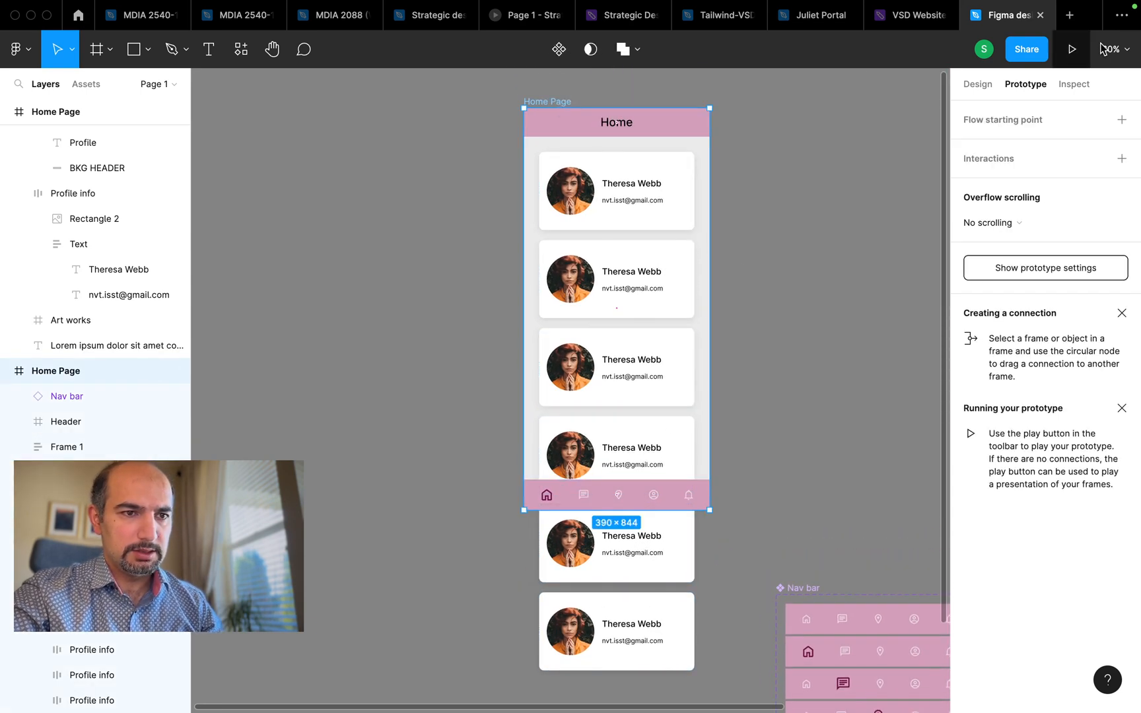
left_click(1072, 50)
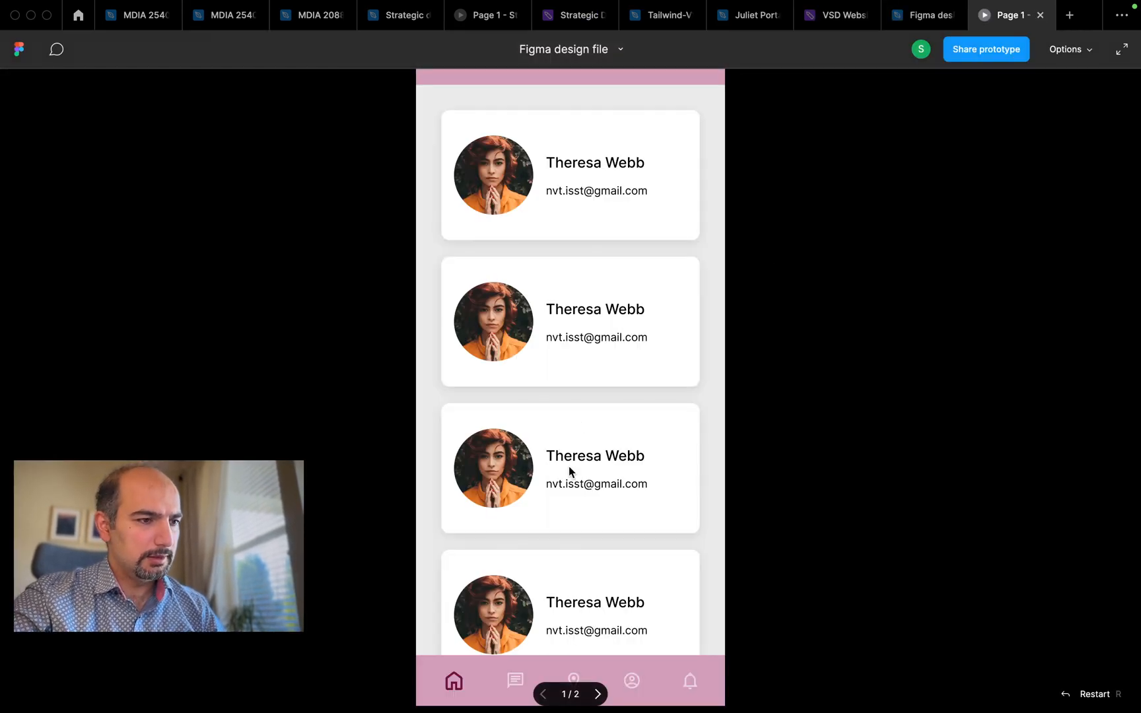
scroll(568, 466, "down", 3)
scroll(568, 466, "up", 5)
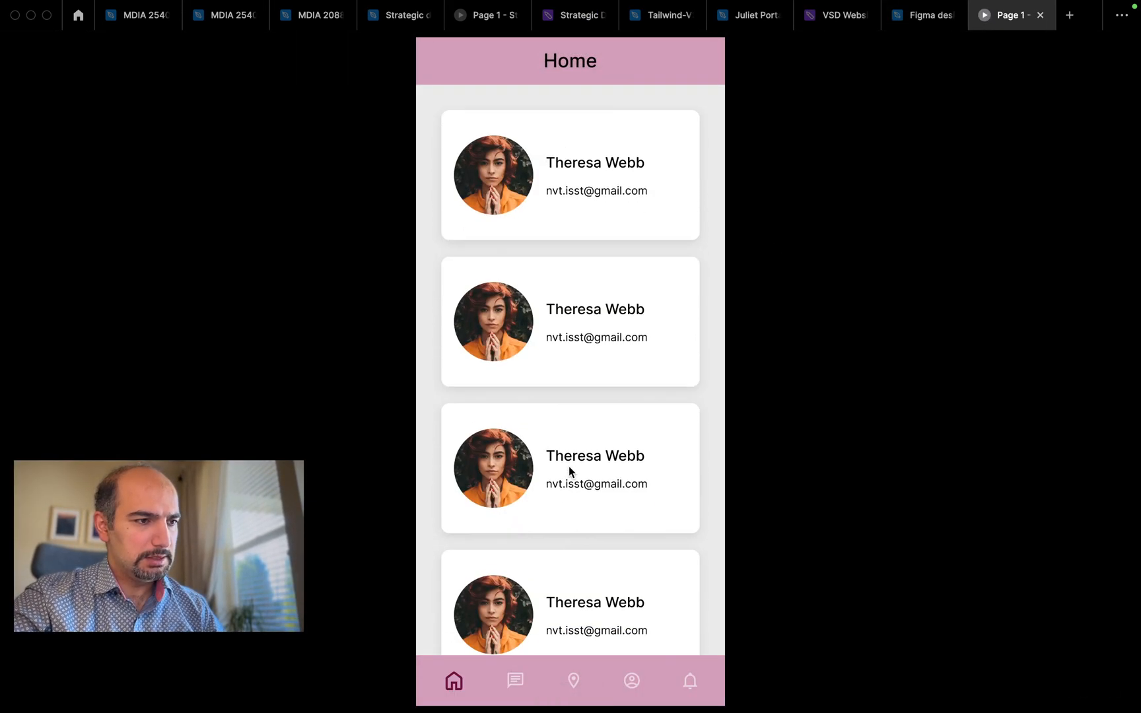
scroll(568, 466, "down", 3)
scroll(568, 466, "up", 3)
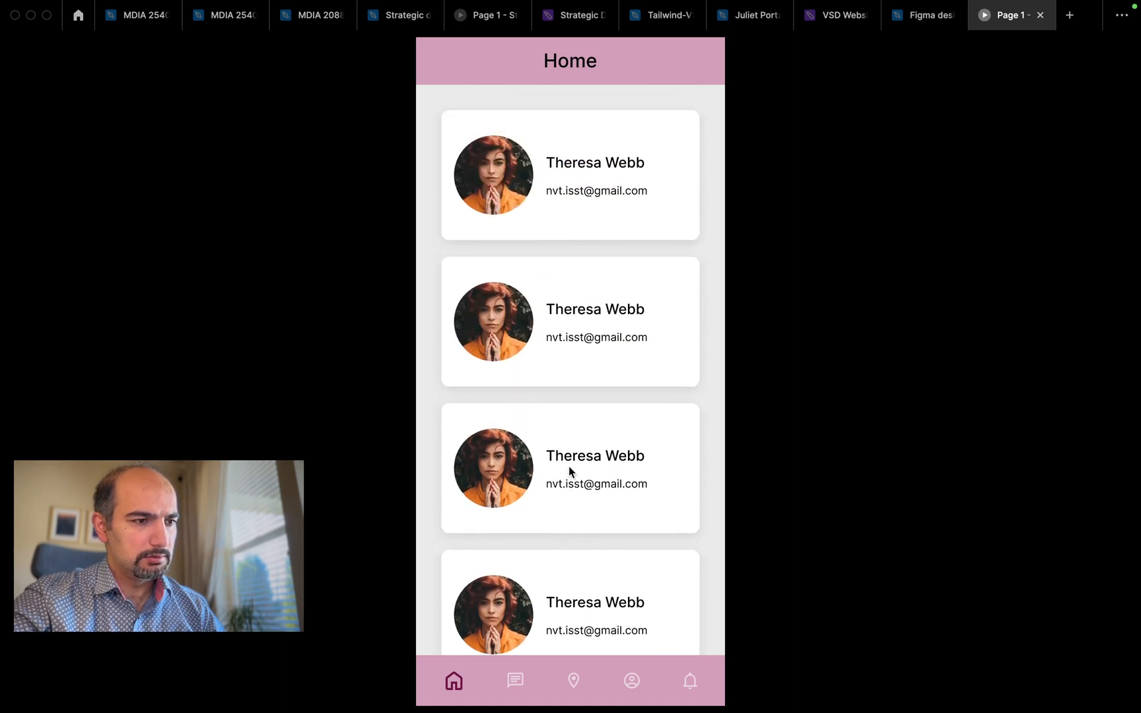
scroll(569, 466, "down", 1)
scroll(569, 466, "up", 3)
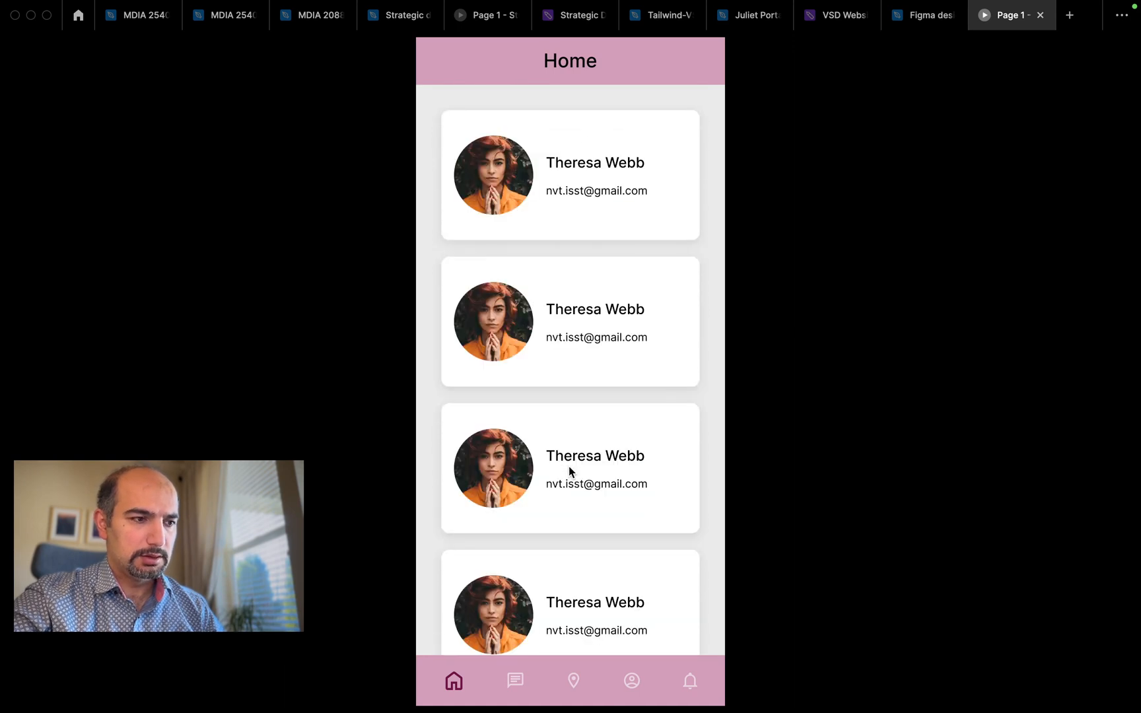
scroll(568, 466, "down", 3)
scroll(569, 466, "up", 2)
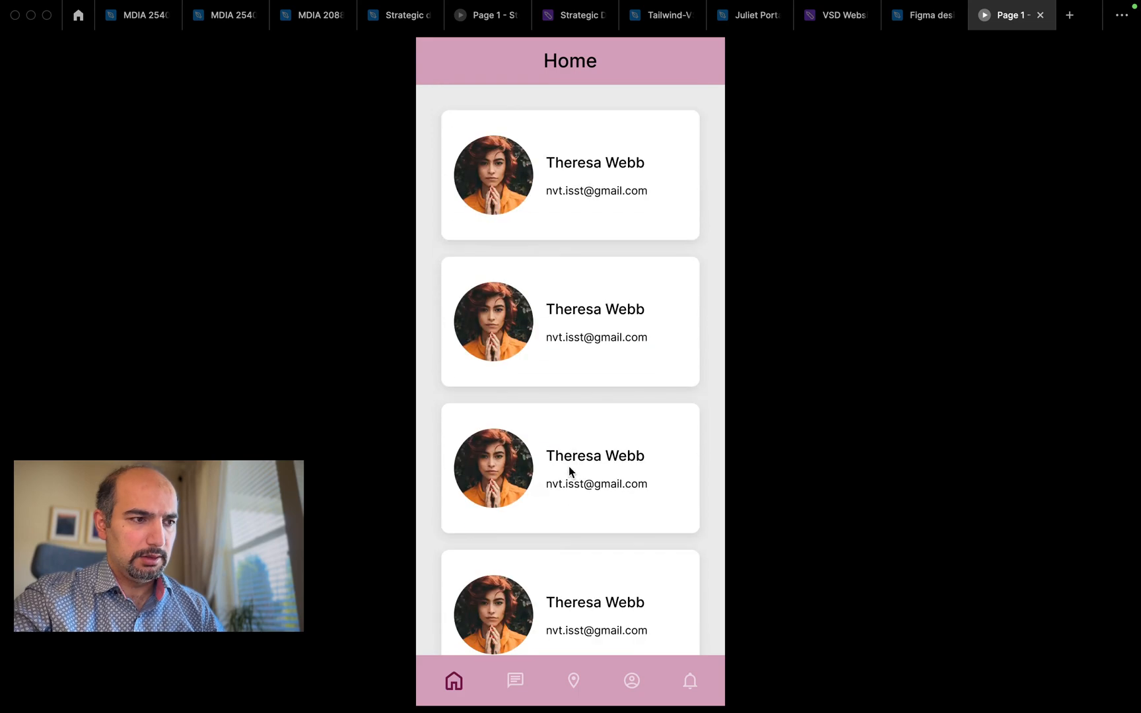
scroll(621, 502, "down", 3)
scroll(621, 501, "up", 4)
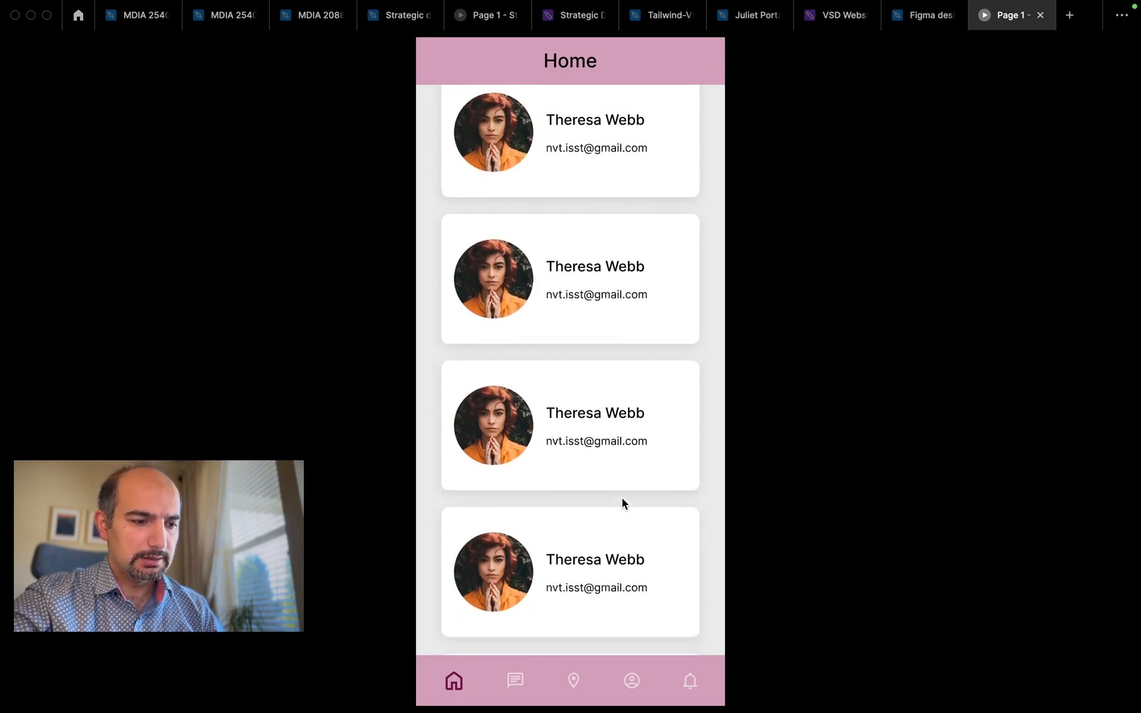
mouse_move(940, 43)
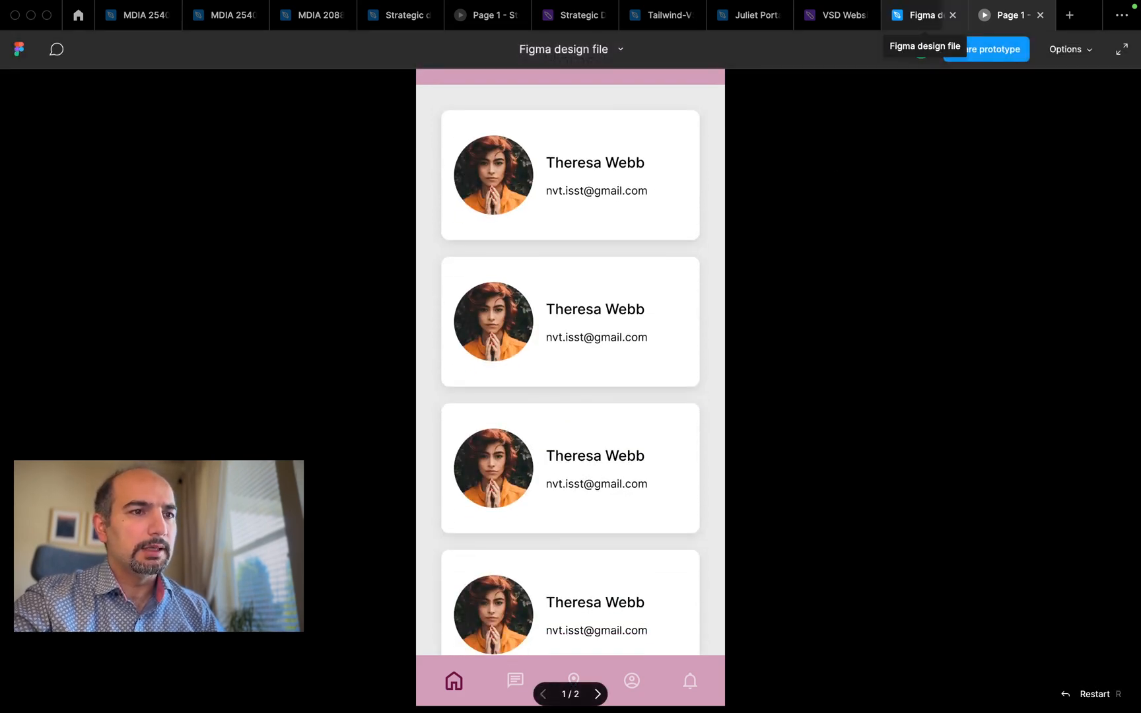
Return to the design file and run the Content Reel plugin.
left_click(922, 20)
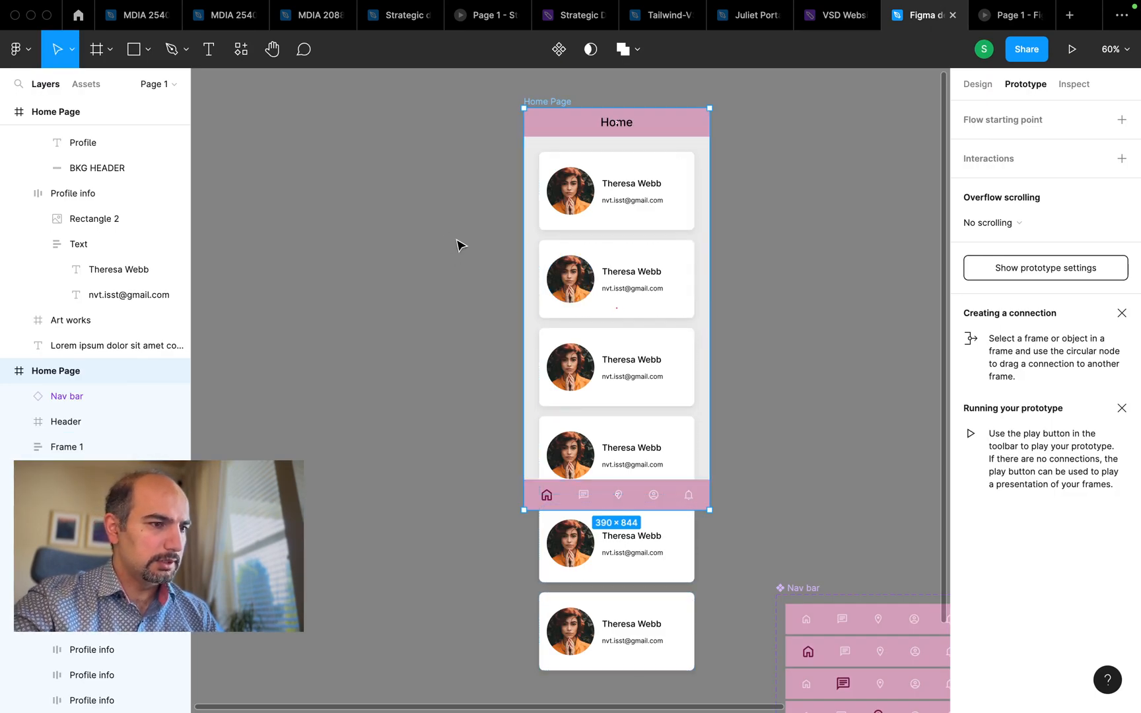
left_click(977, 84)
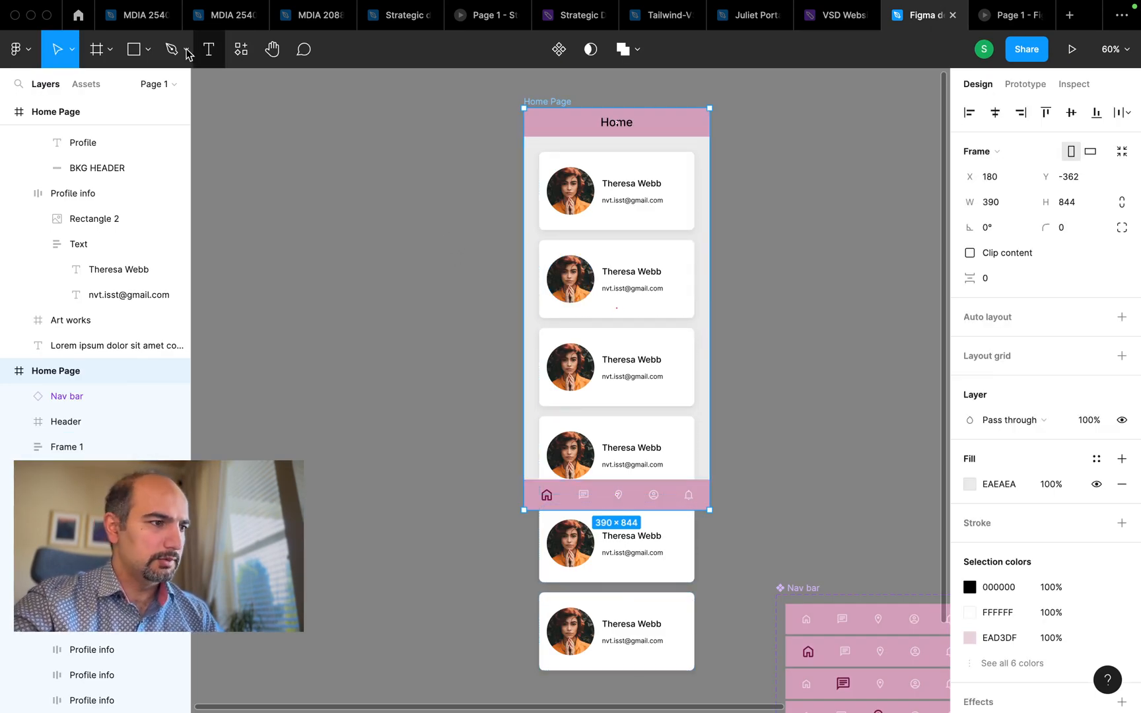
left_click(240, 50)
type("con")
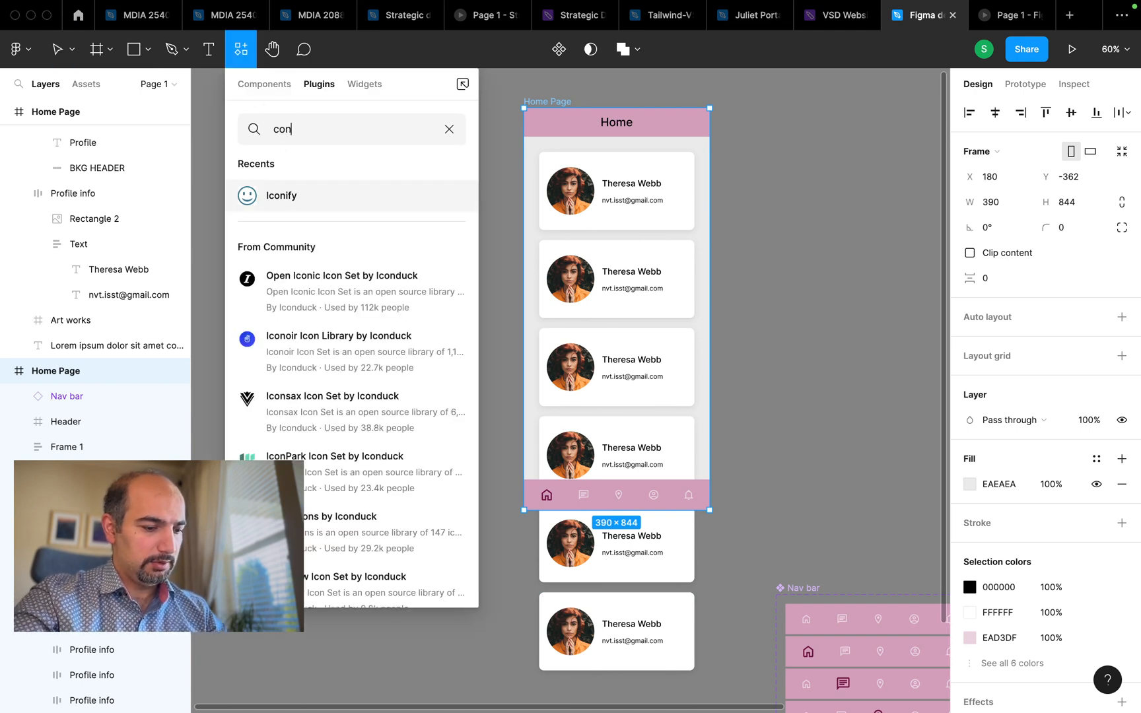
type("t")
left_click(285, 198)
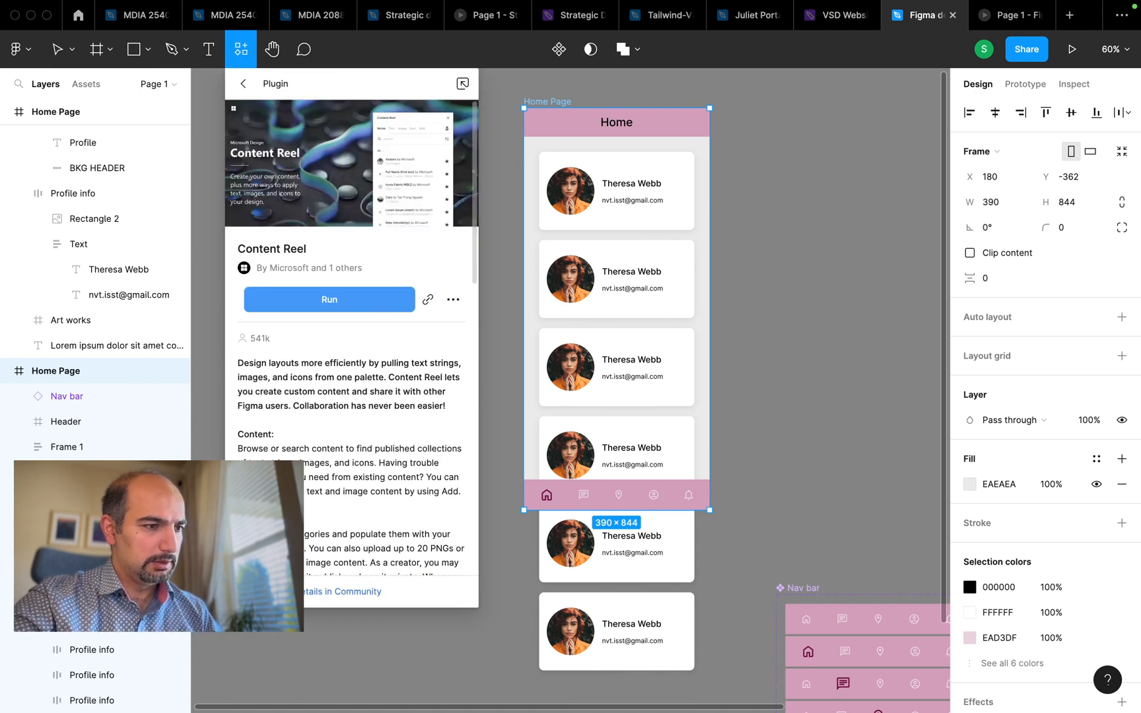
left_click(330, 299)
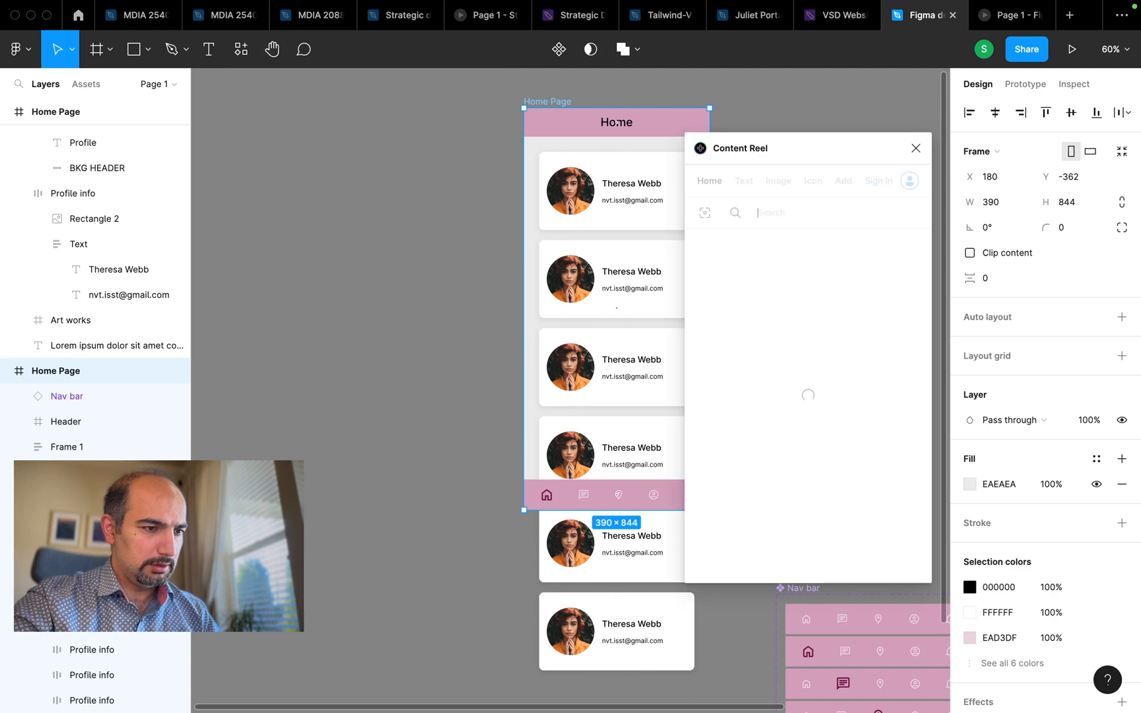
scroll(354, 311, "right", 5)
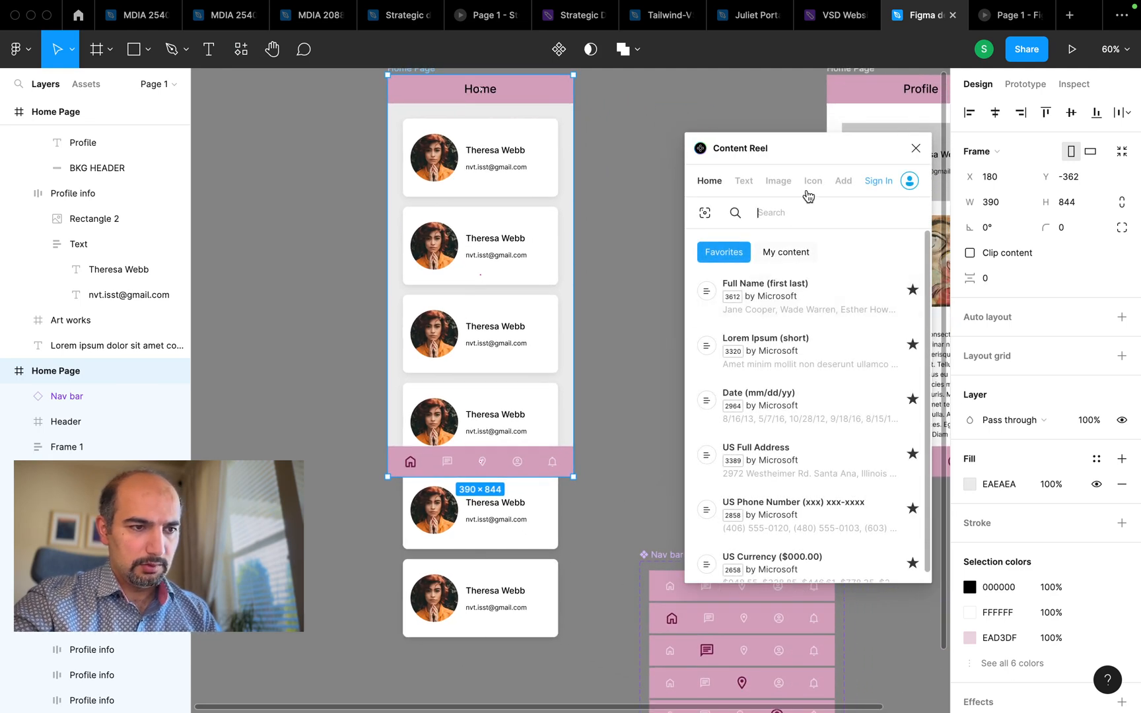
Show Content Reel's Photos image collection and select the profile pictures on the second through sixth Home cards.
left_click(786, 186)
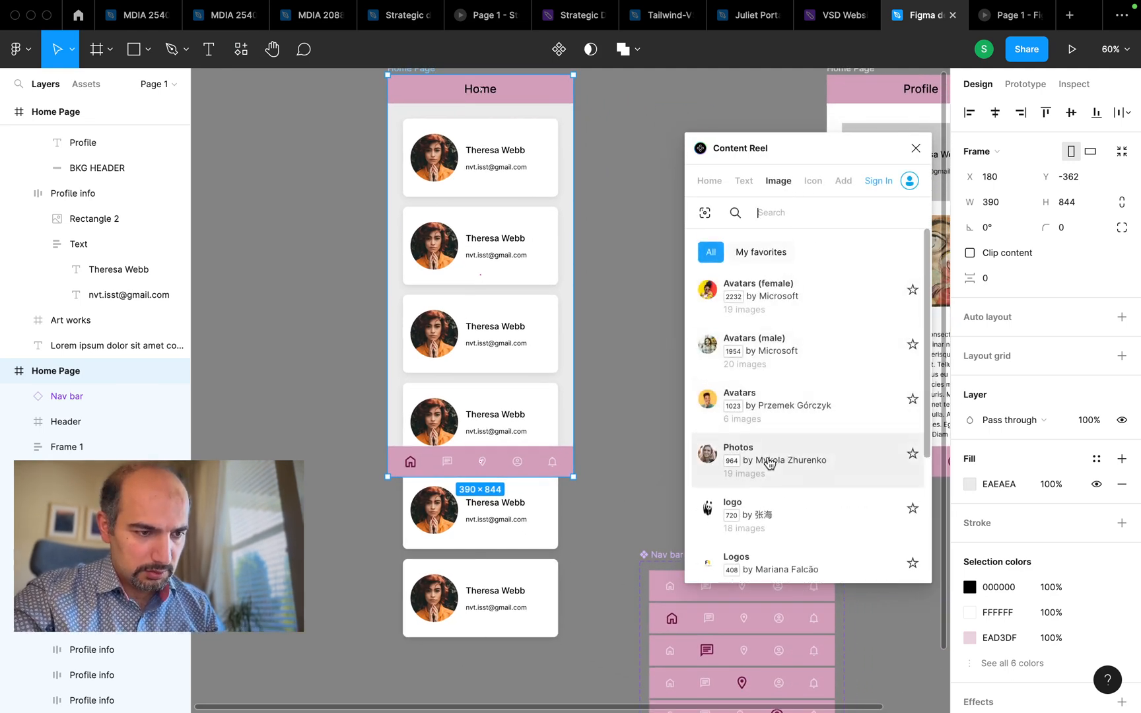
scroll(768, 464, "down", 3)
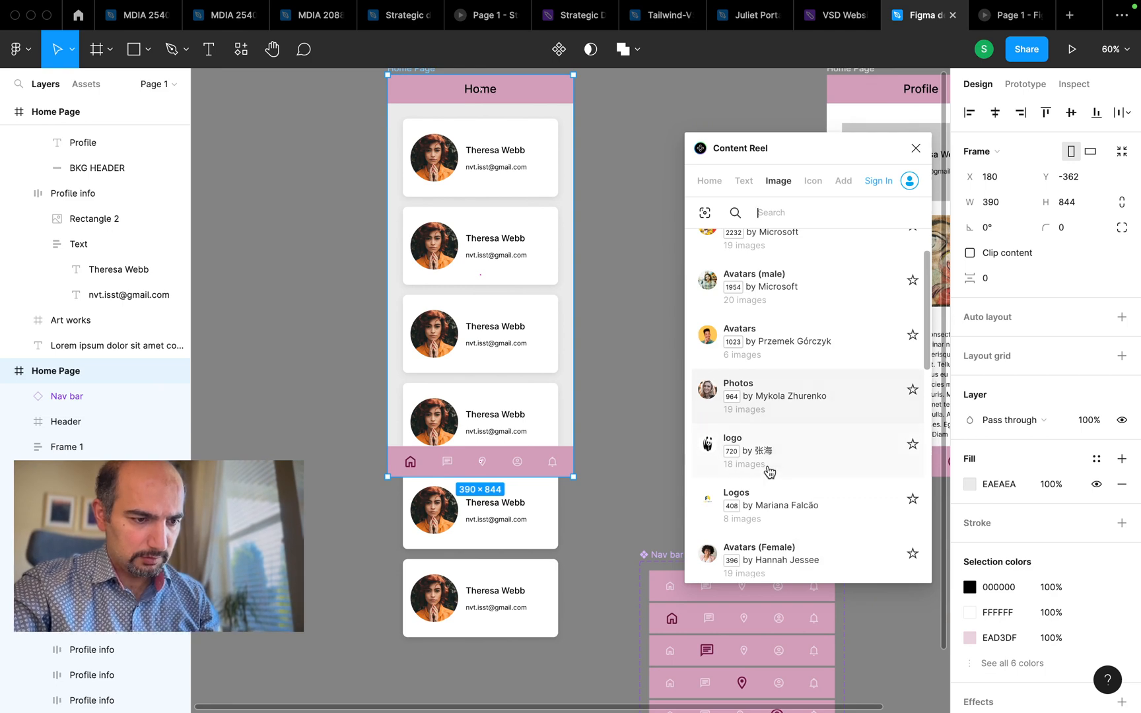
left_click(772, 402)
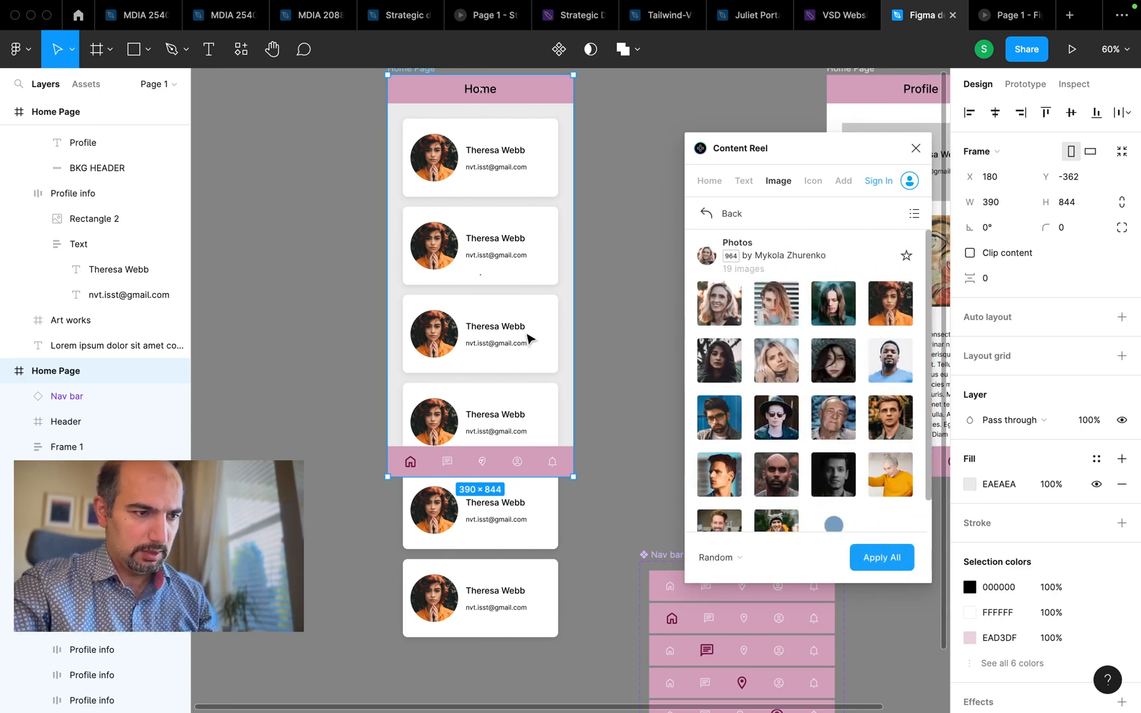
double_click(443, 259)
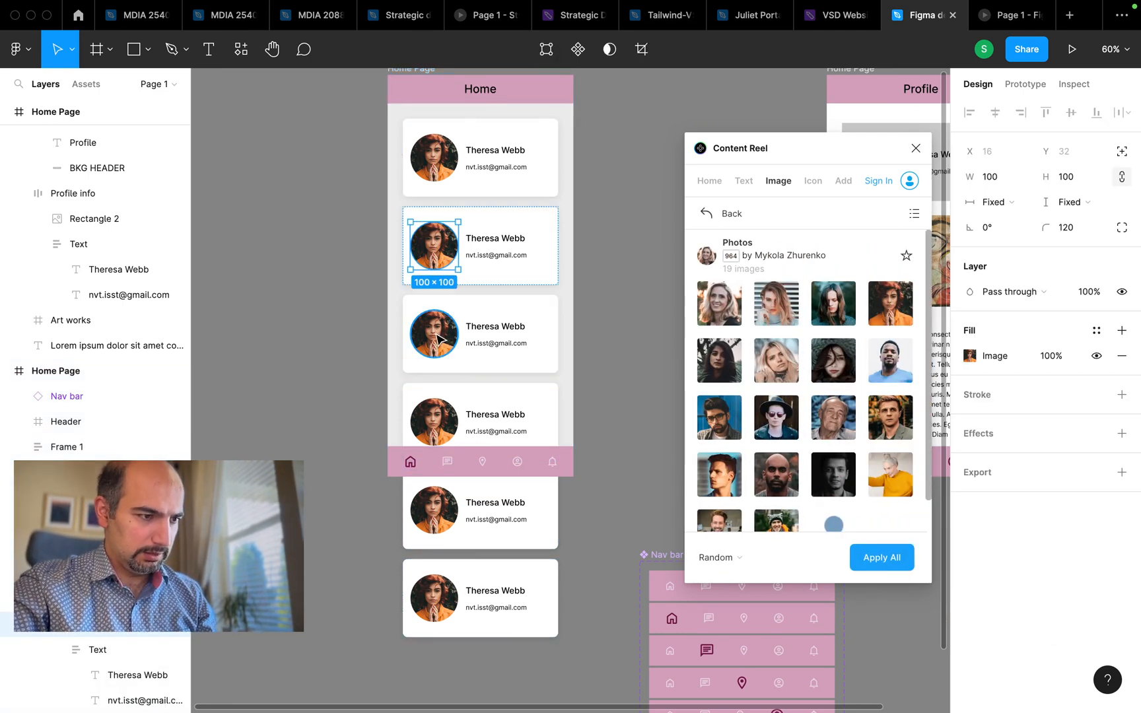
left_click(437, 338, "shift")
left_click(448, 428, "shift")
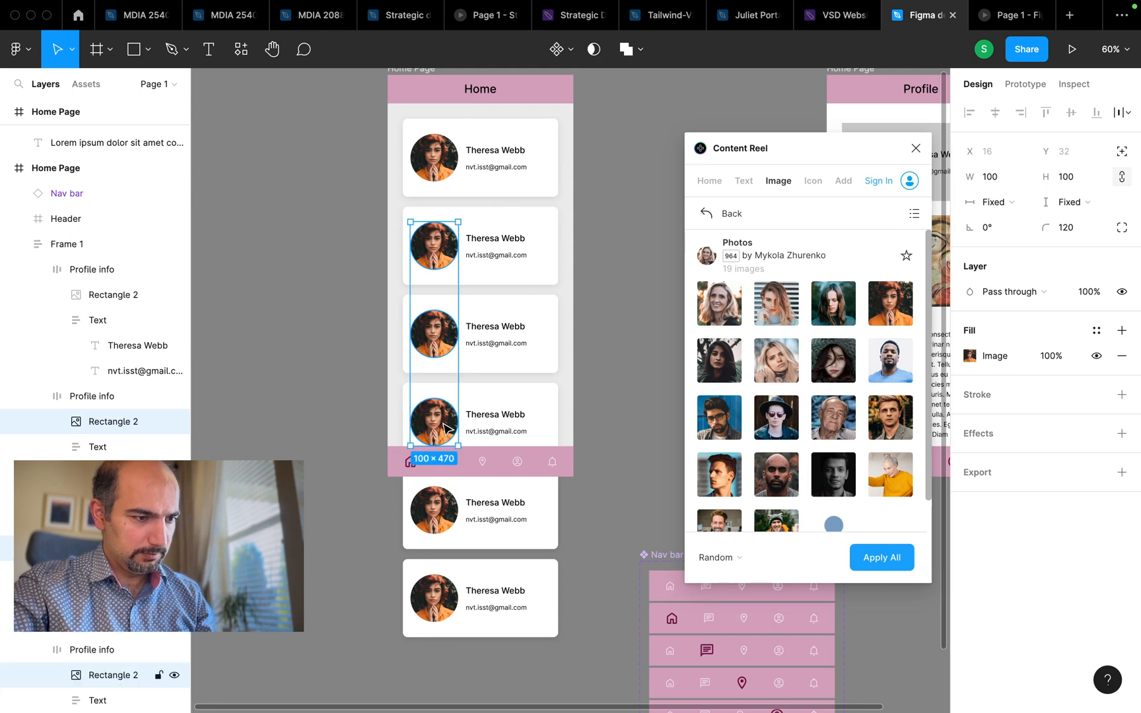
left_click(448, 516, "shift")
left_click(446, 596, "shift")
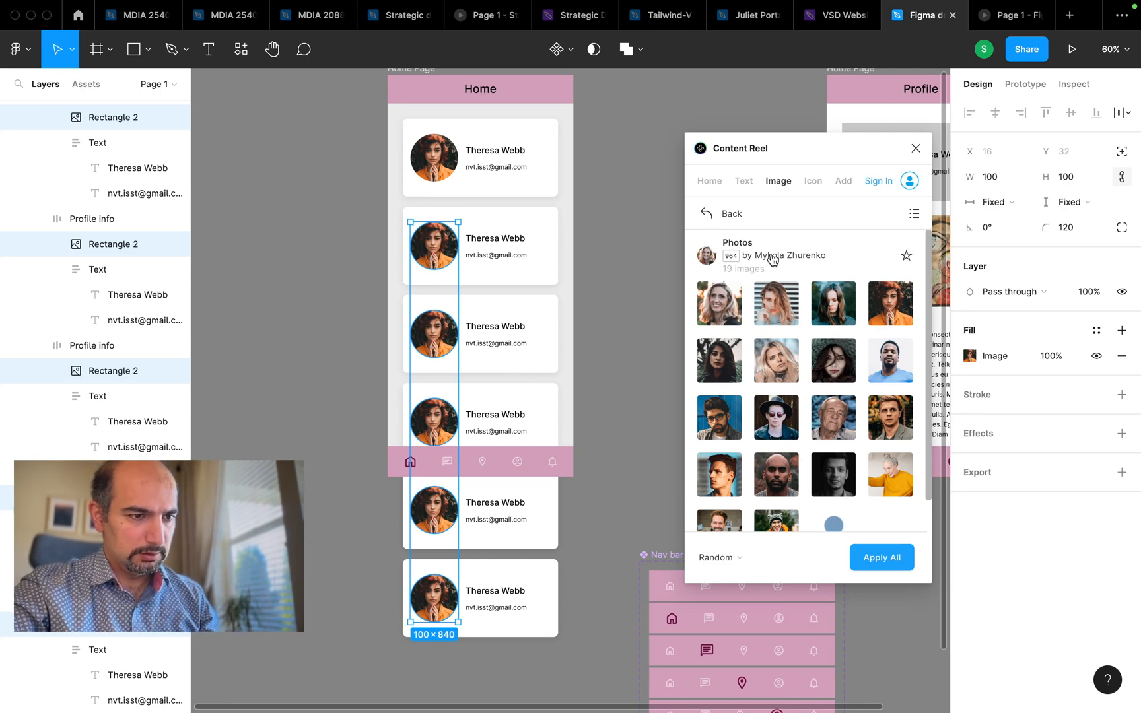
Fill the selected profile pictures with images from the Avatars (male) collection.
left_click(707, 214)
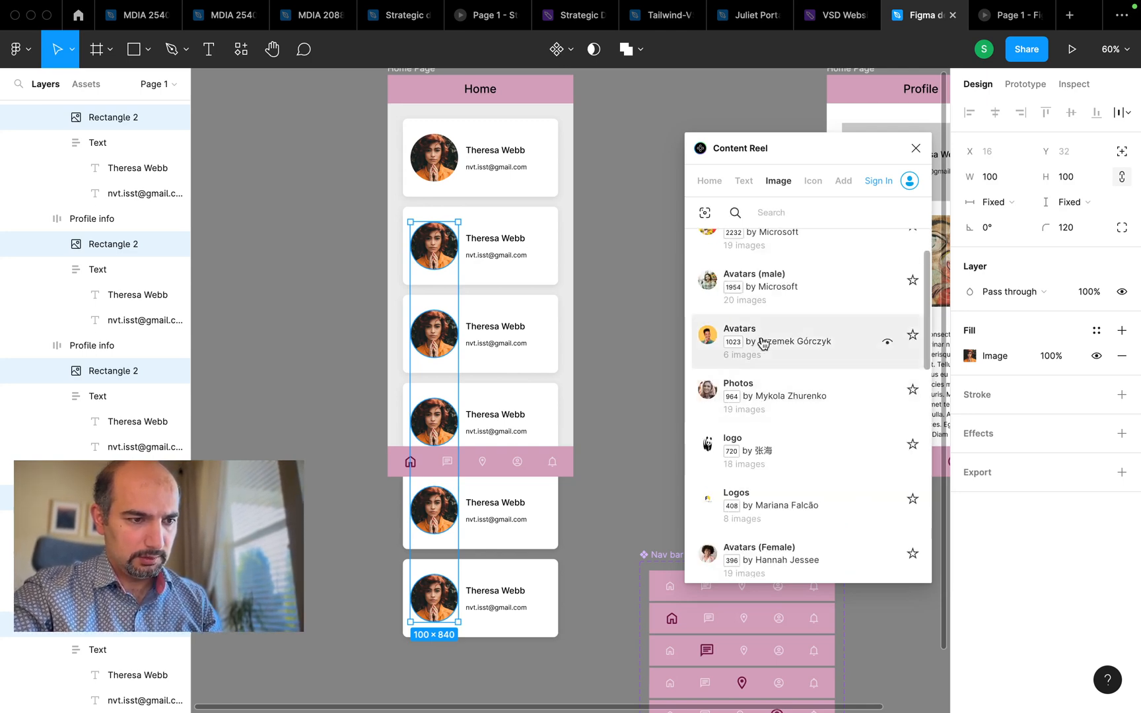
left_click(768, 282)
scroll(767, 282, "up", 2)
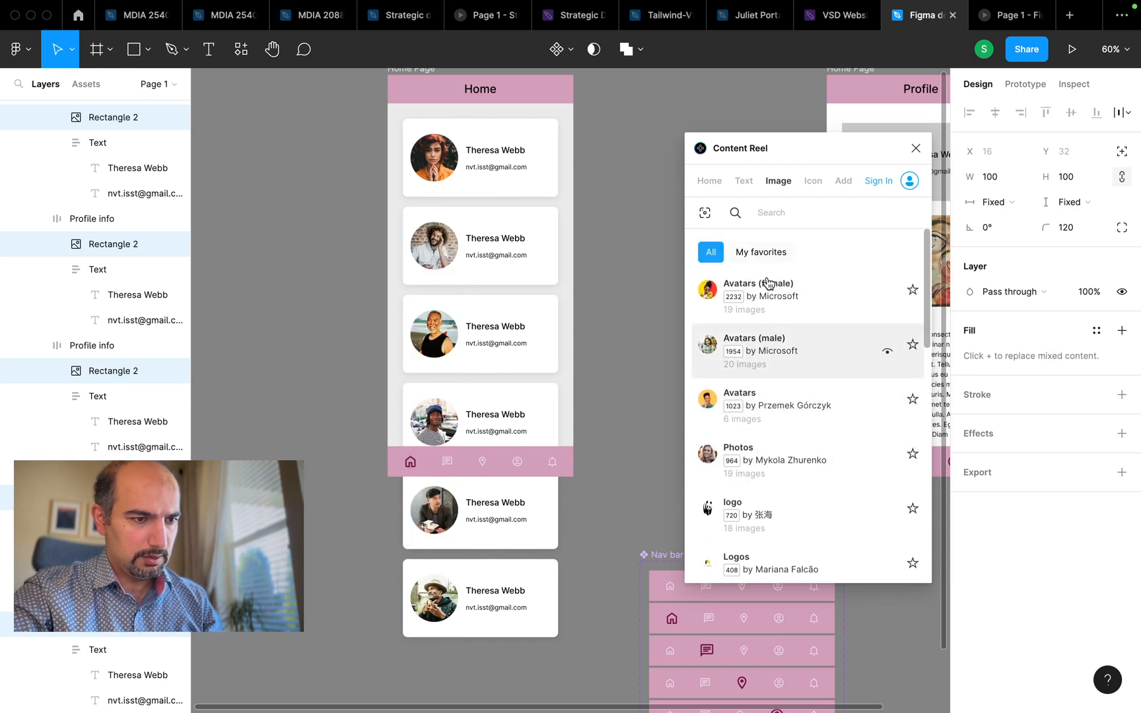
Replace the selected profile pictures with images from the Photos collection.
scroll(767, 283, "down", 2)
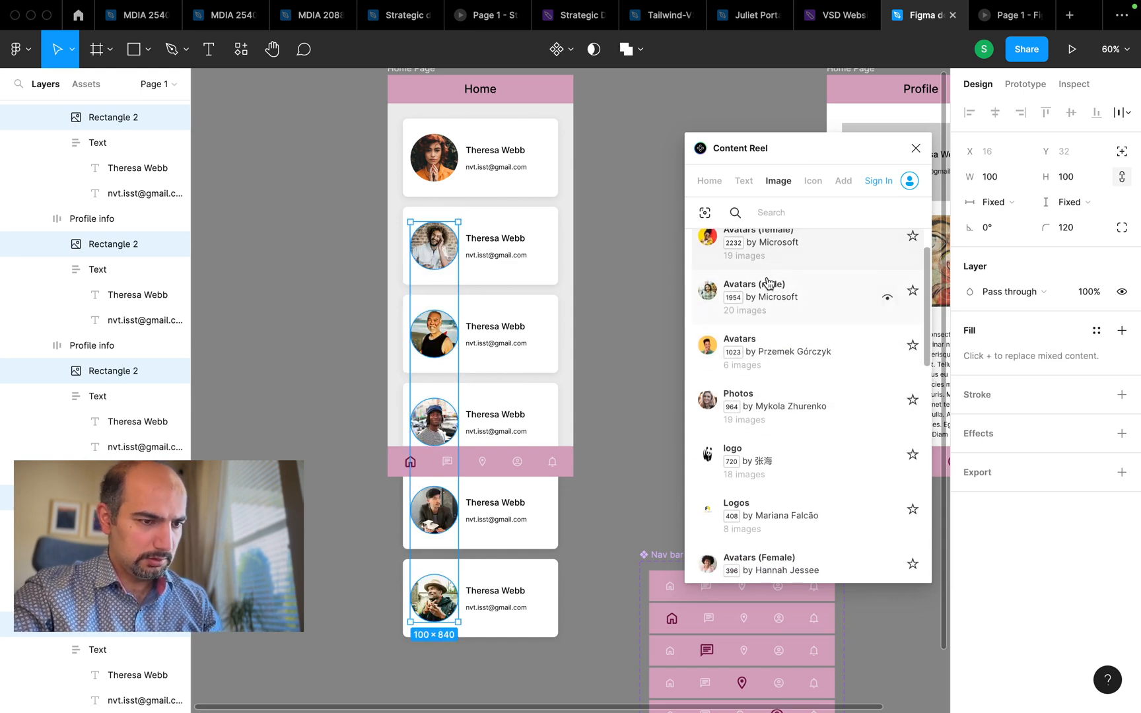
scroll(766, 426, "down", 1)
left_click(766, 367)
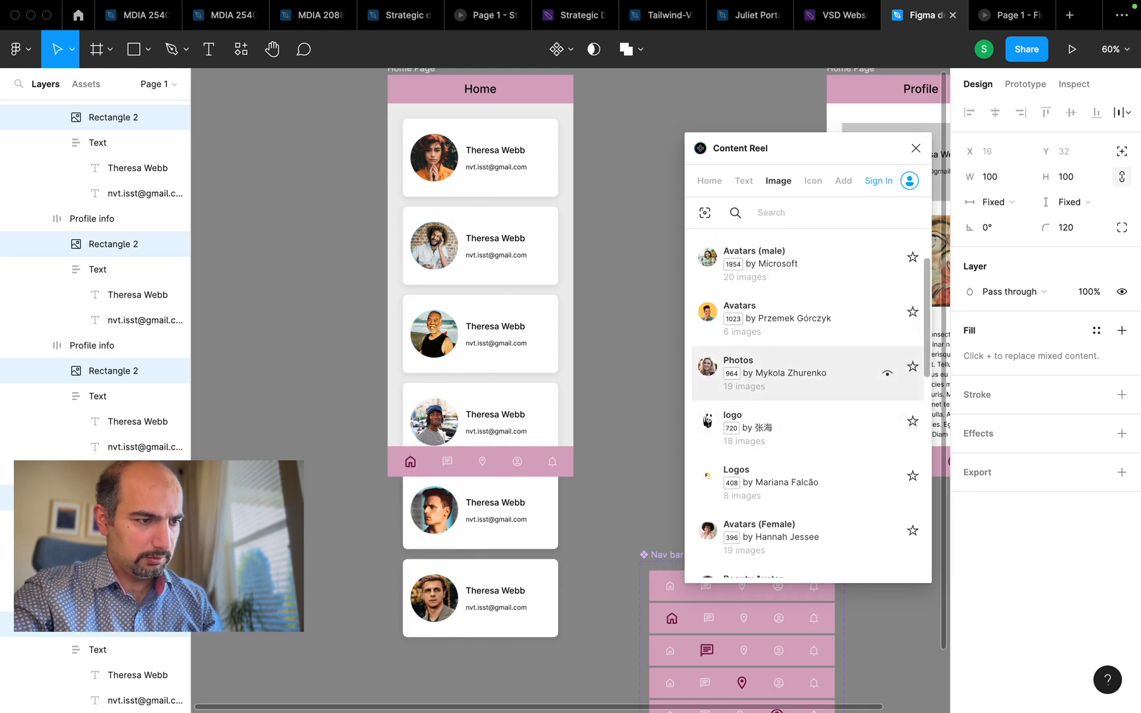
left_click(624, 375)
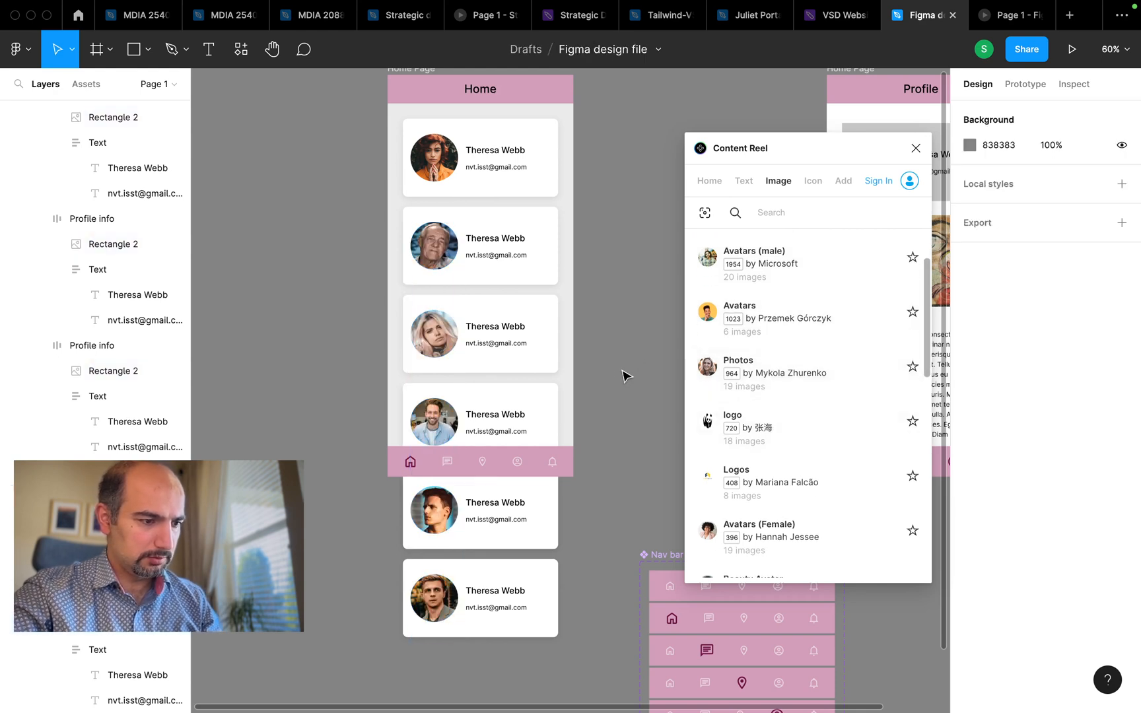
Fill the name texts on the second through sixth Home cards with Content Reel's Full Name (first last) text collection.
left_click(503, 246)
left_click(505, 327, "shift")
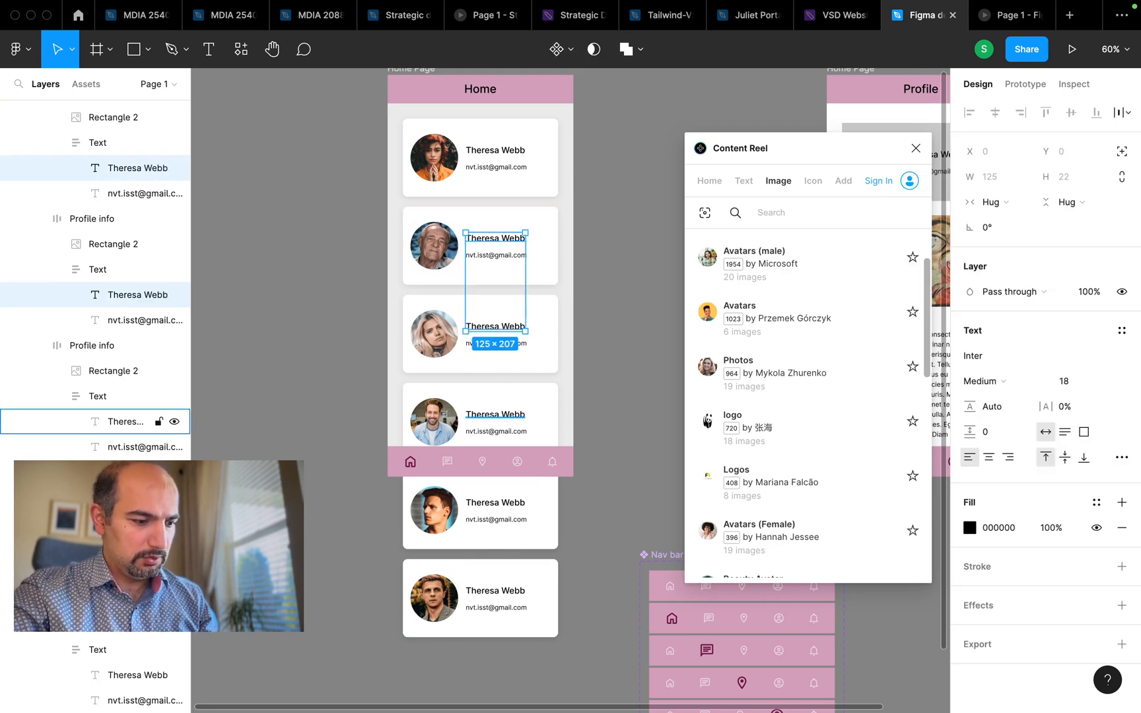
left_click(495, 417)
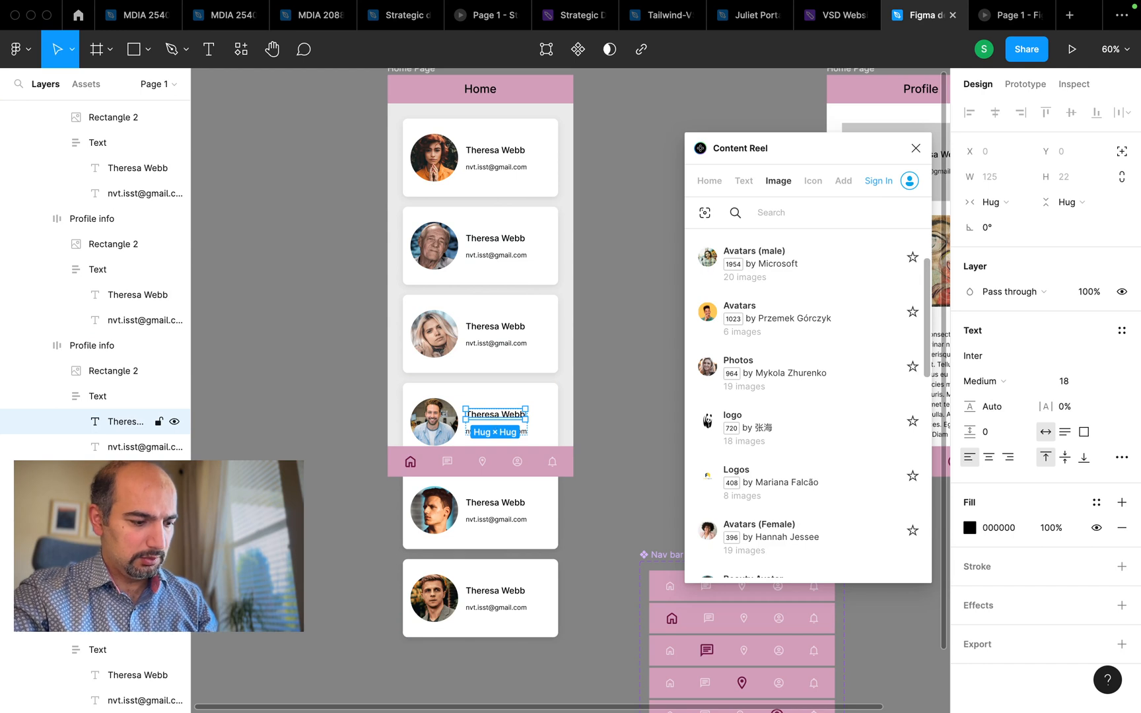
left_click(505, 334, "shift")
left_click(502, 236, "shift")
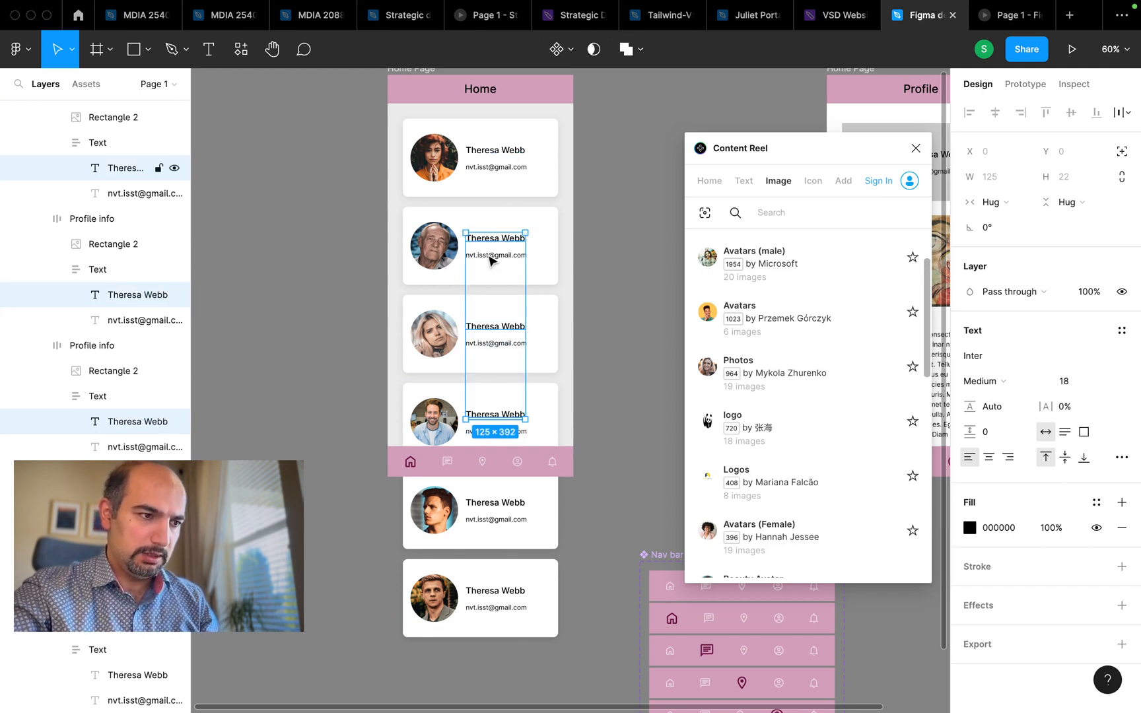
left_click(508, 501, "shift")
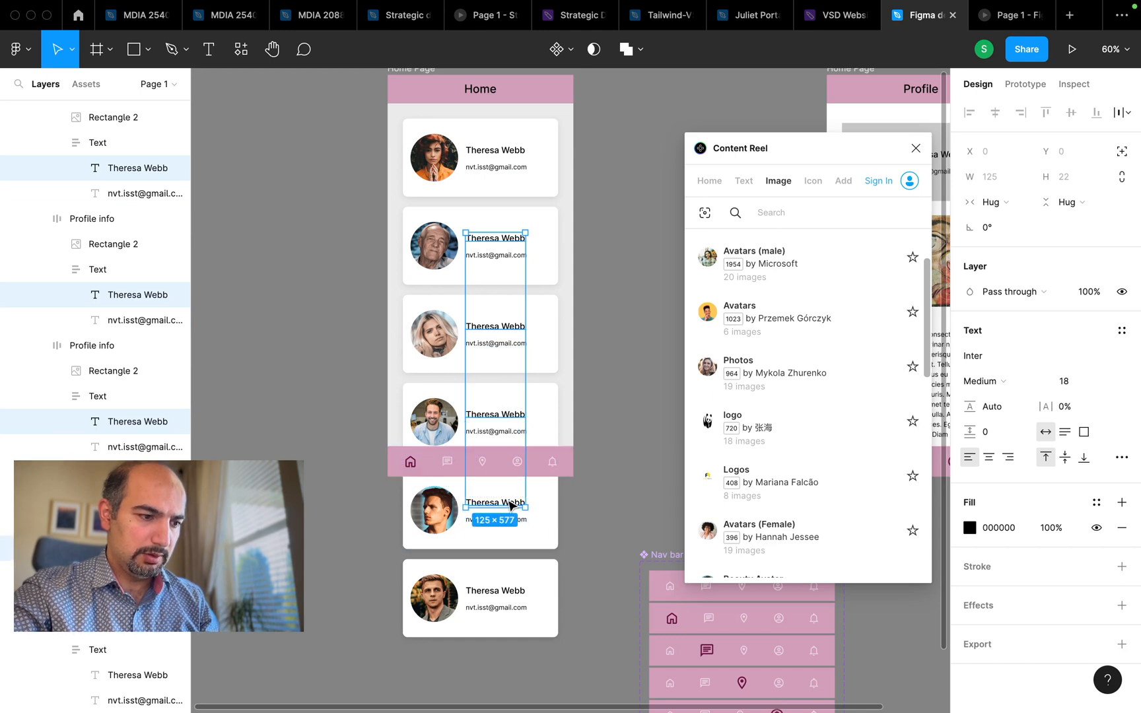
left_click(499, 589, "shift")
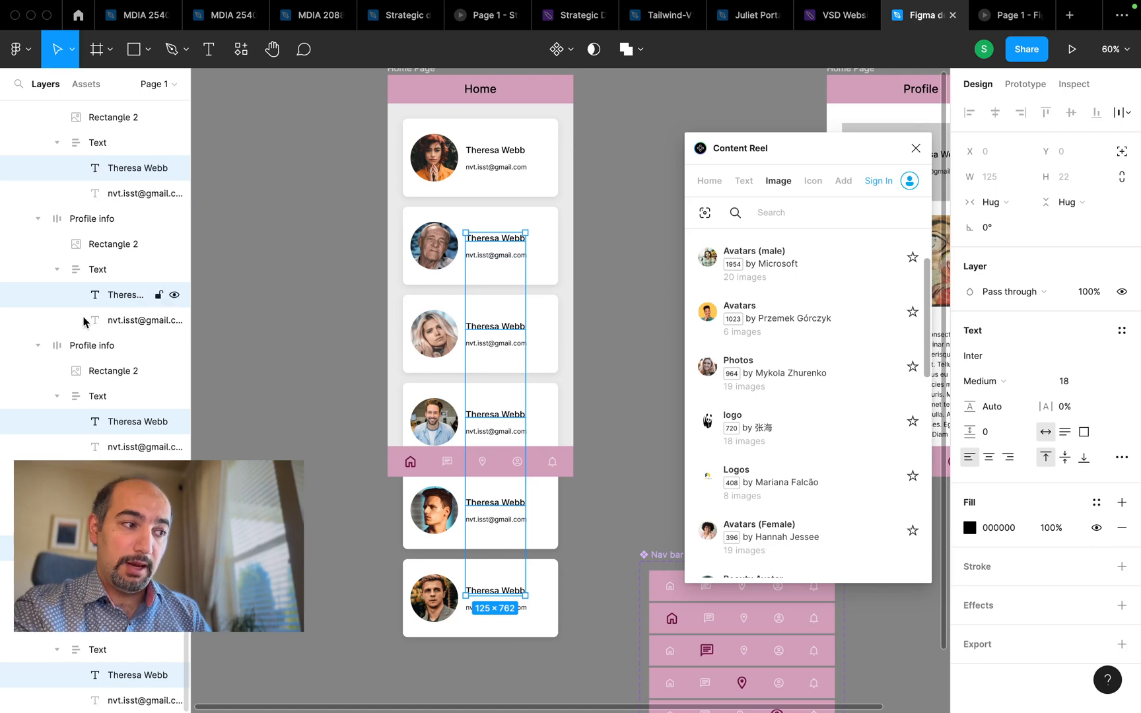
left_click(744, 183)
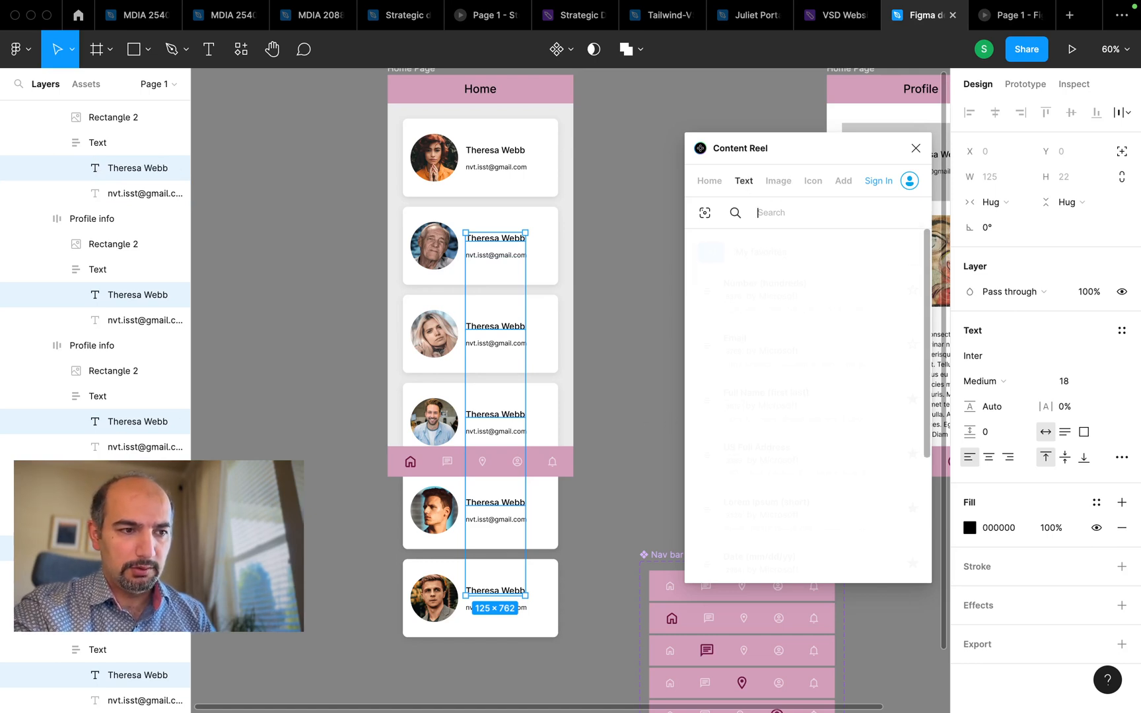
left_click(791, 423)
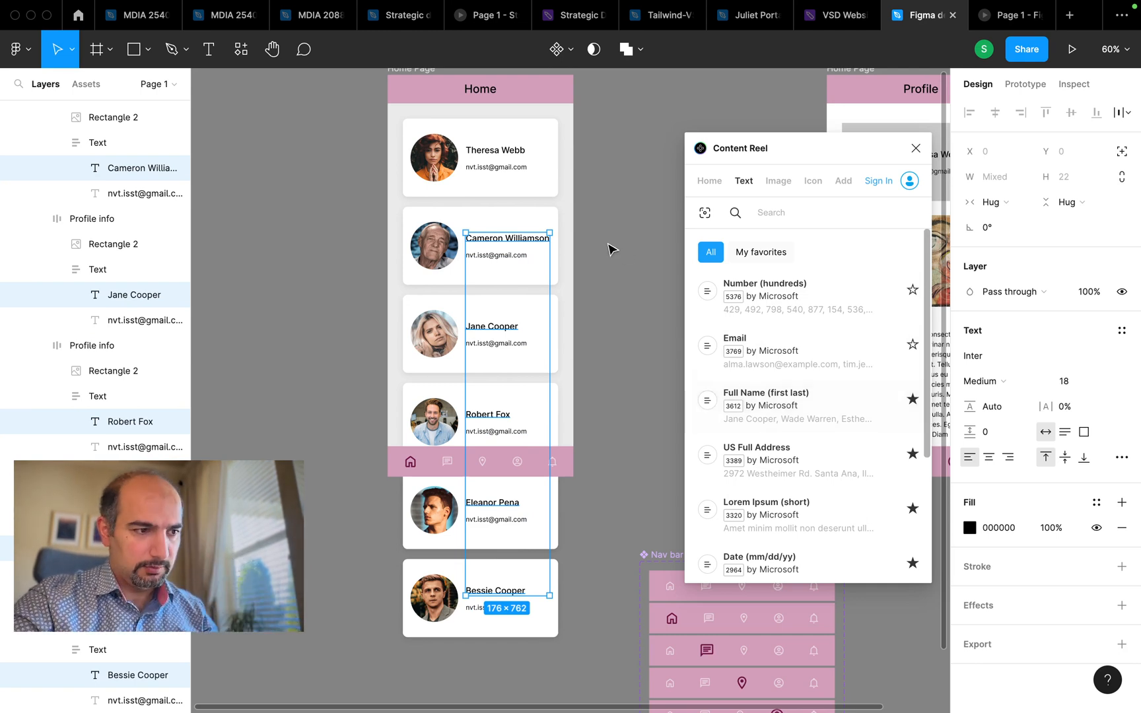
Search the text collections for email and fill the email lines on the second through sixth cards from the Email collection marked 182.
left_click(519, 260)
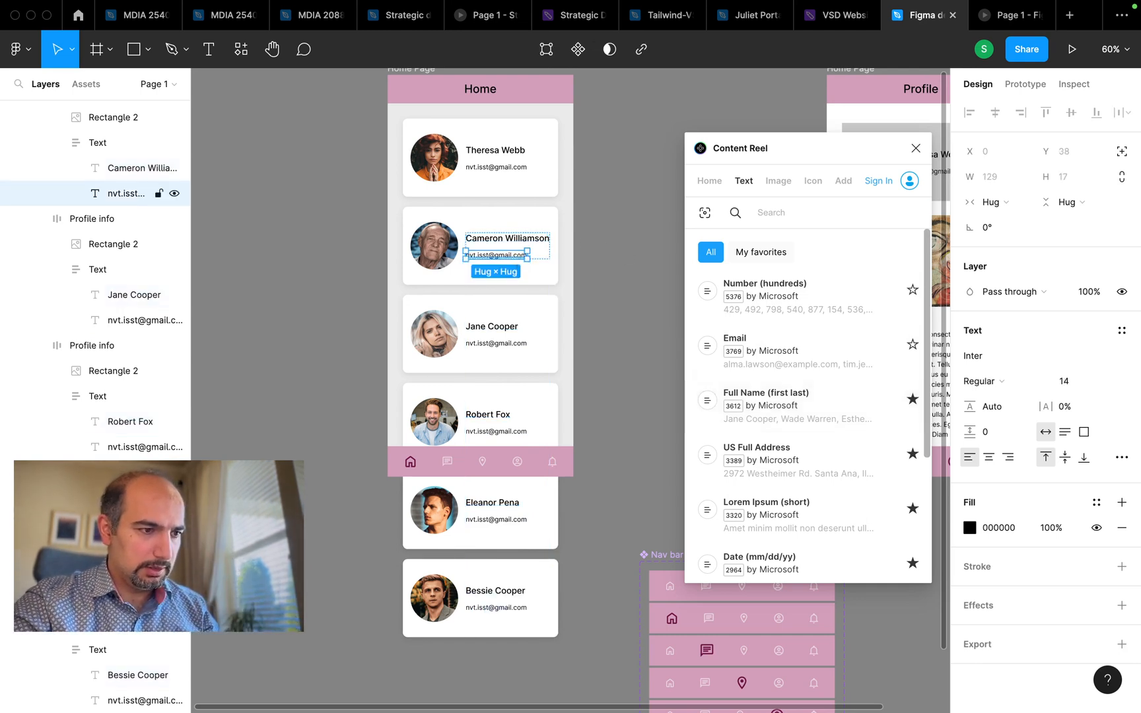
left_click(496, 343, "shift")
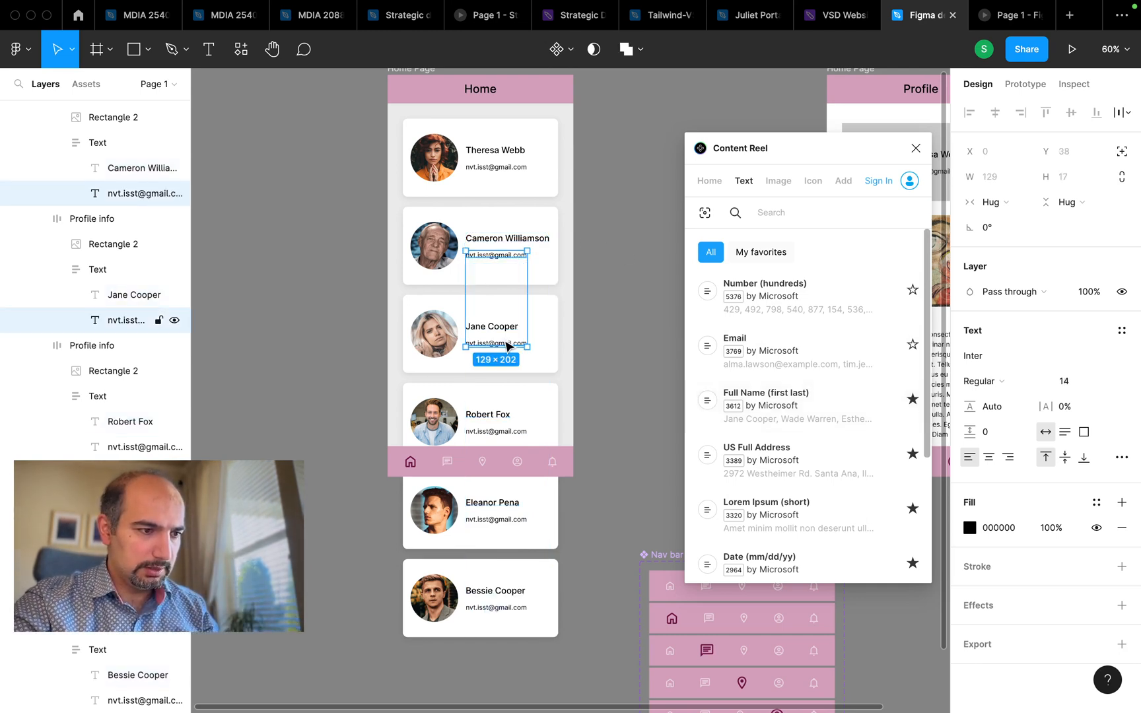
left_click(500, 436, "shift")
left_click(496, 519, "shift")
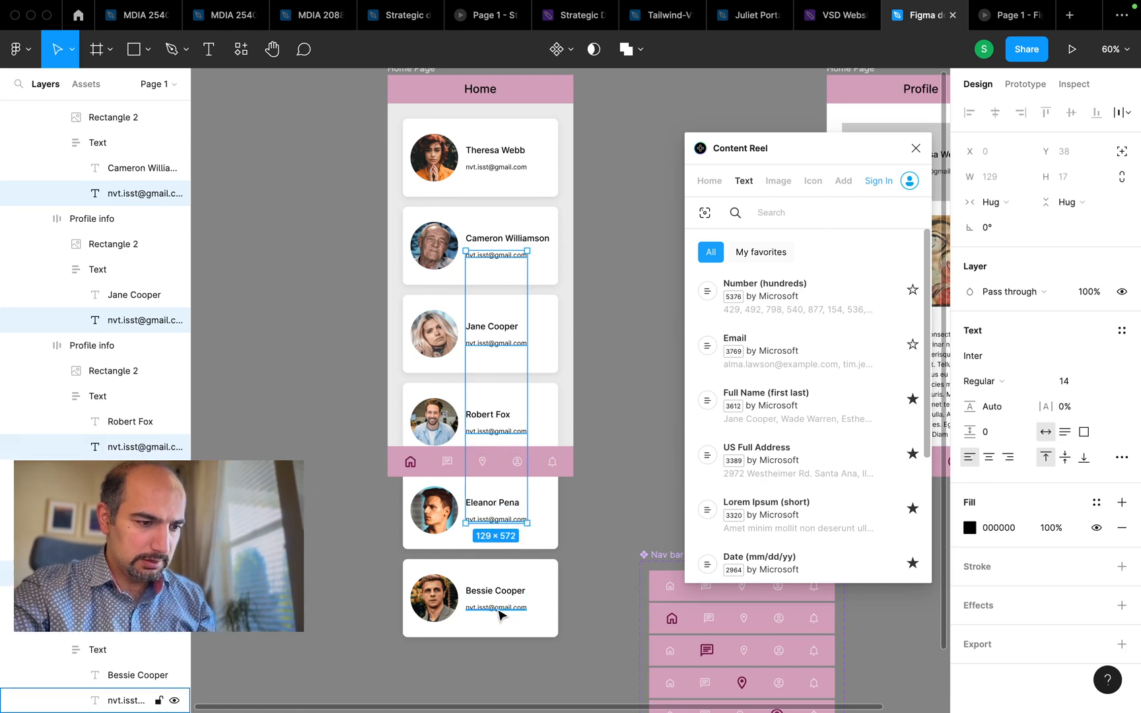
left_click(499, 613, "shift")
scroll(775, 534, "down", 10)
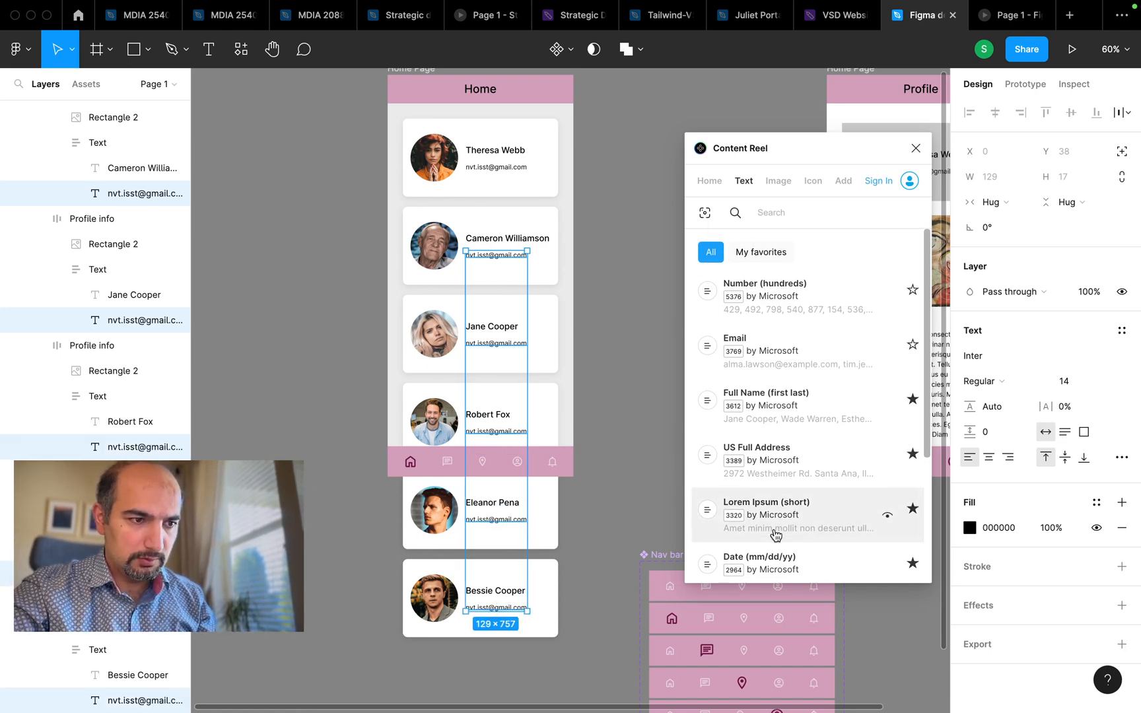
scroll(776, 535, "down", 8)
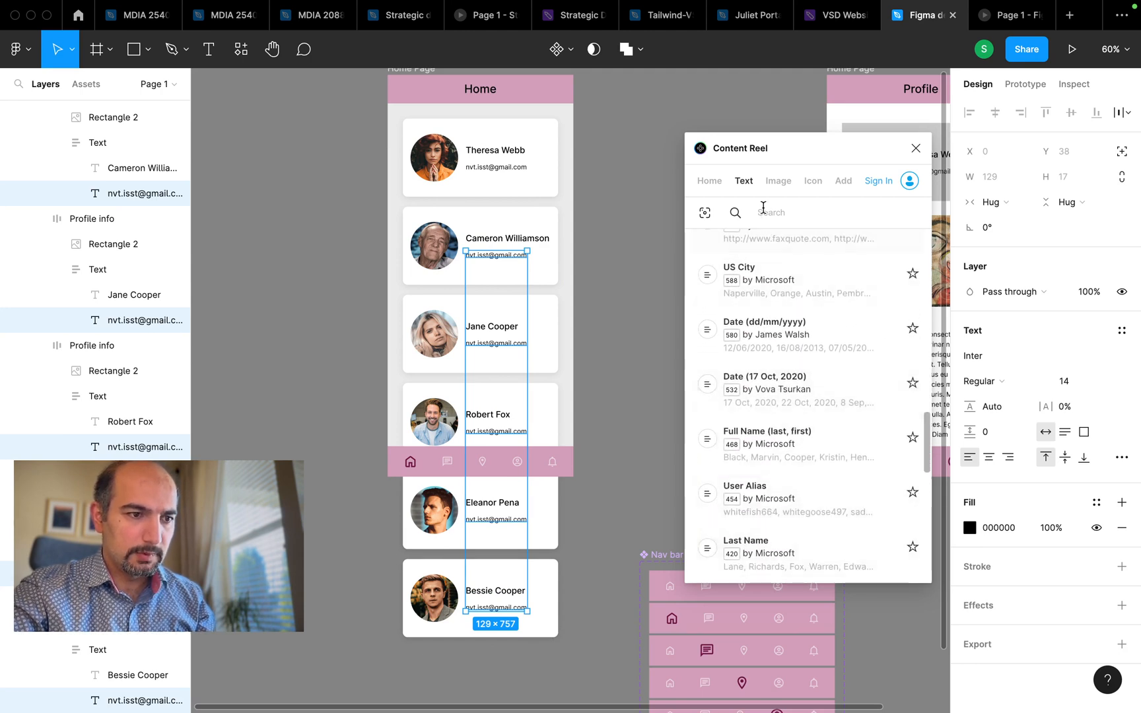
type("email")
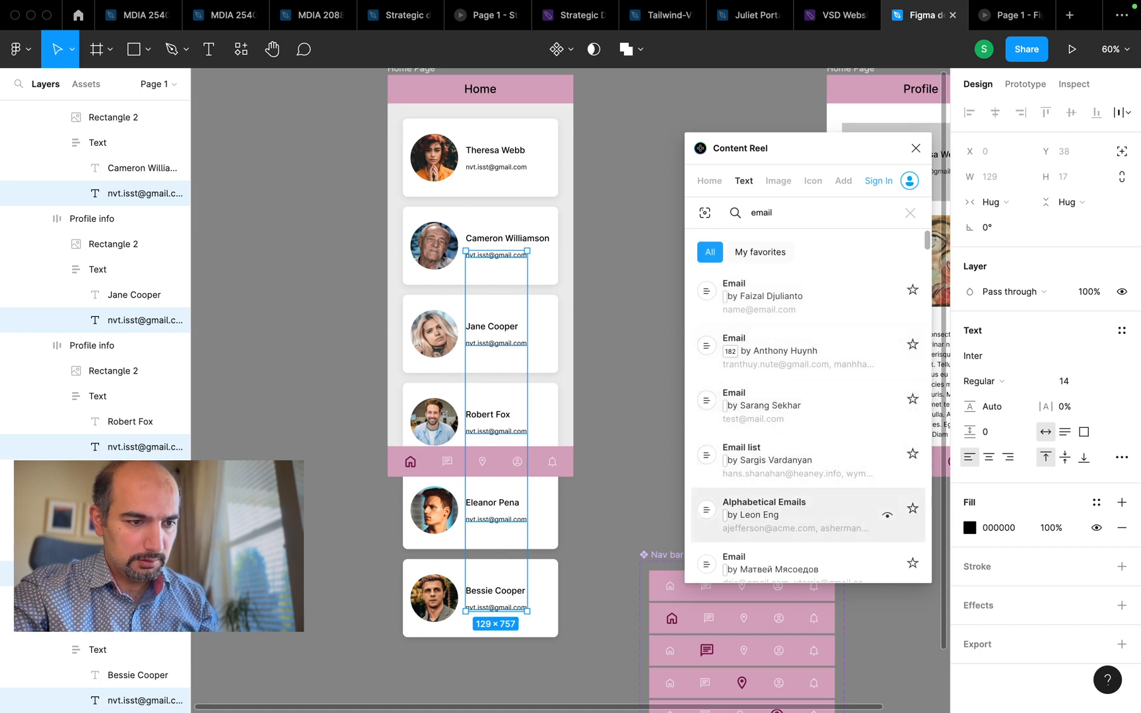
scroll(795, 482, "down", 1)
left_click(816, 349)
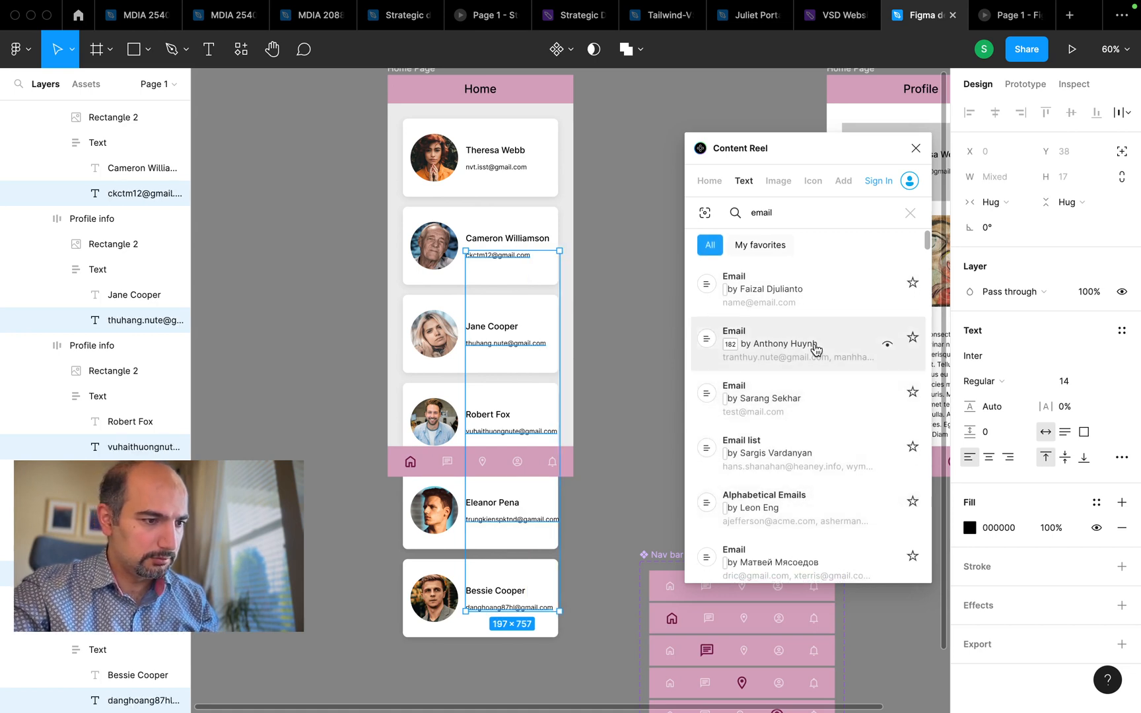
left_click(619, 404)
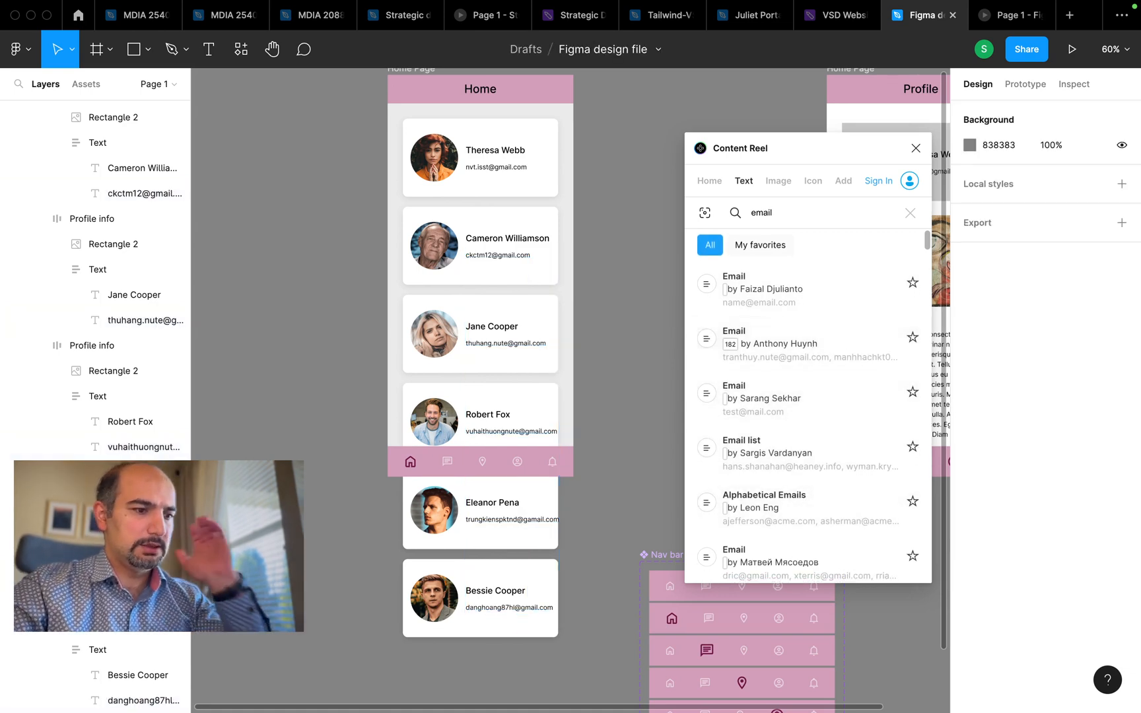
Switch to the prototype preview and scroll the Home card list to check the new pictures, names and emails.
scroll(597, 442, "up", 2)
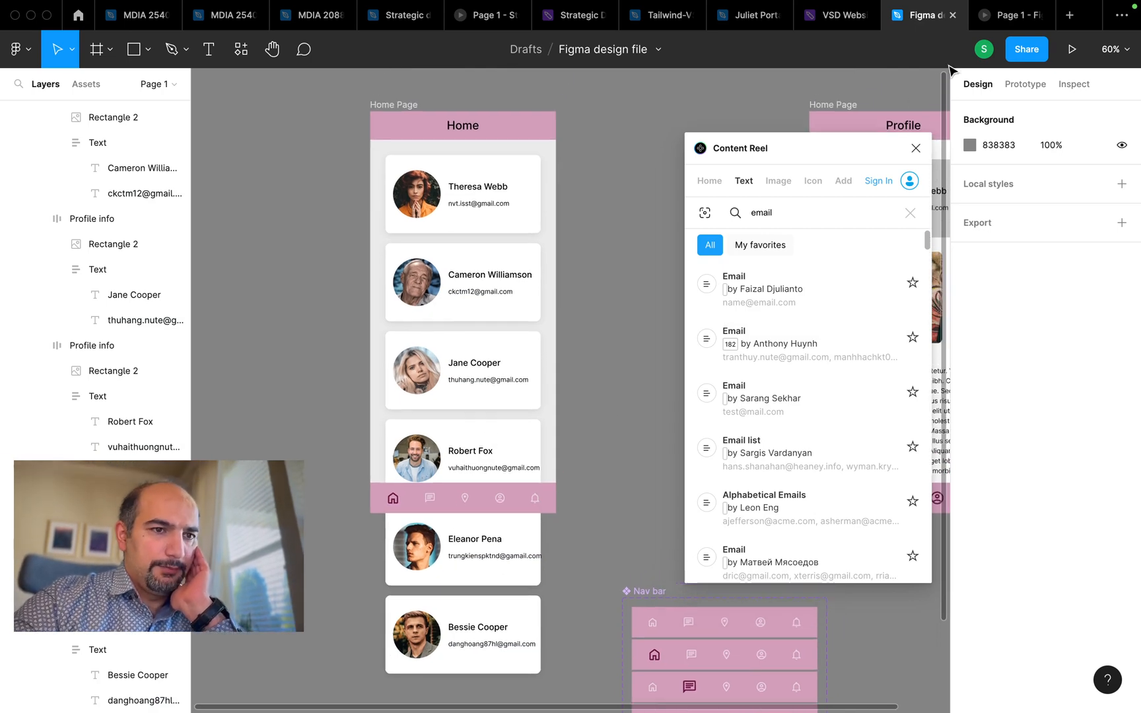
left_click(1009, 21)
scroll(571, 506, "down", 1)
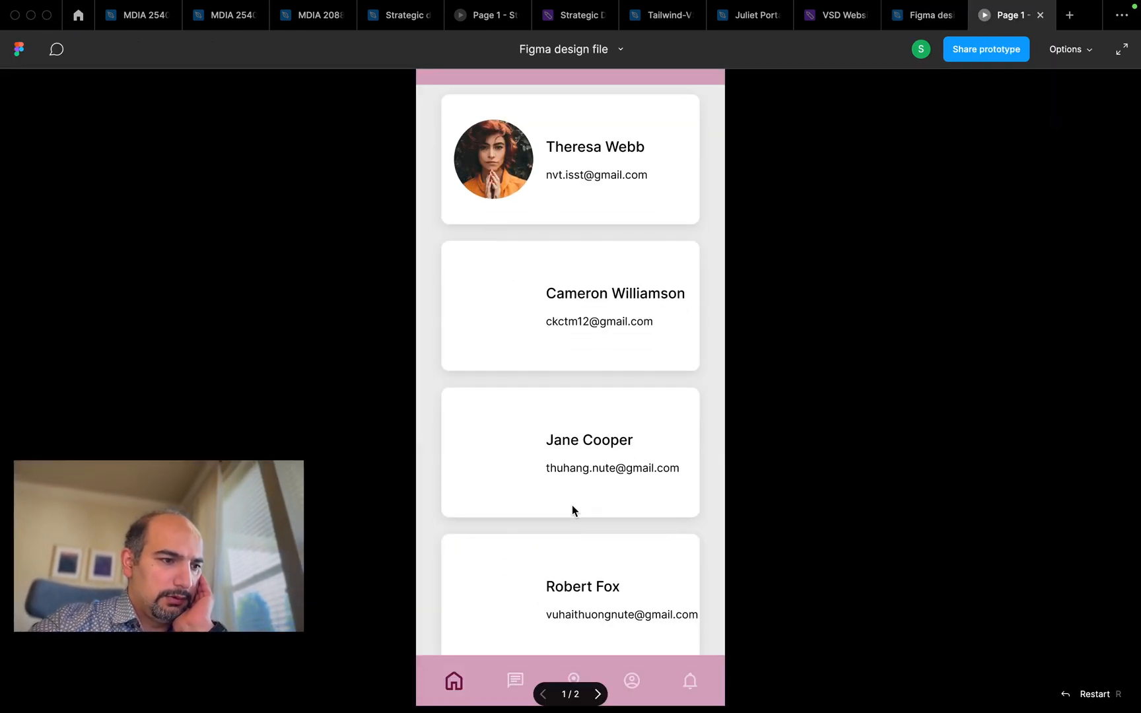
scroll(572, 505, "up", 1)
scroll(523, 414, "down", 5)
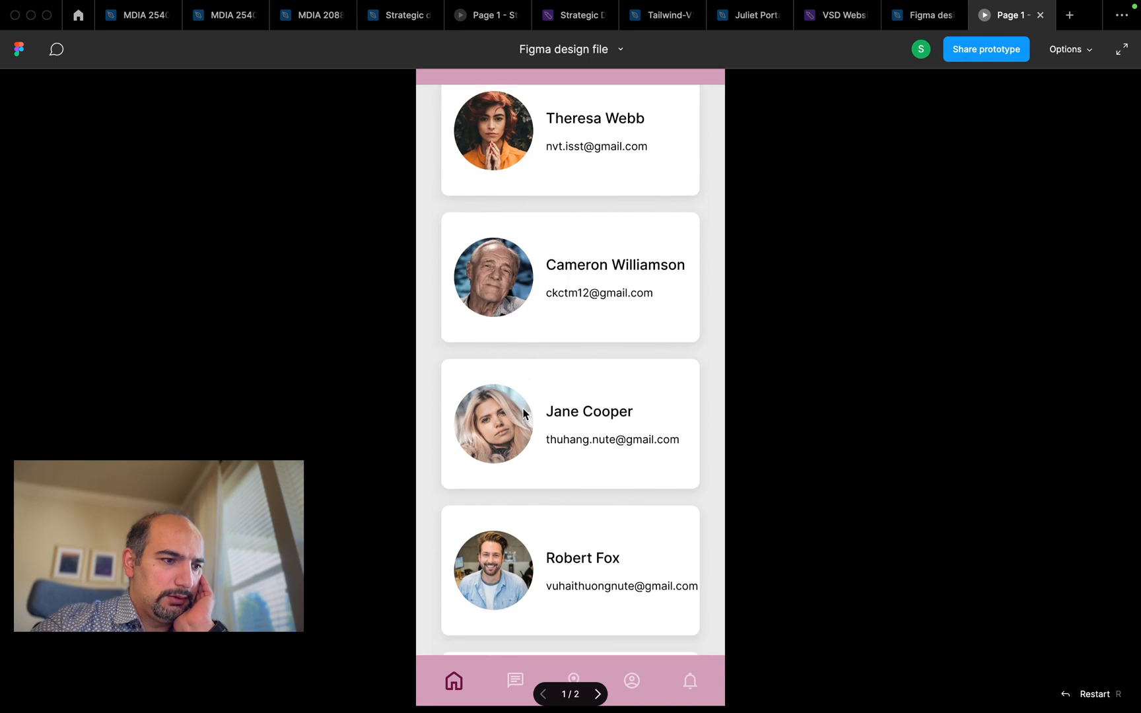
Finish scrolling through the Home card list preview, return to the design file and close the Content Reel plugin.
scroll(523, 414, "up", 5)
scroll(523, 413, "down", 3)
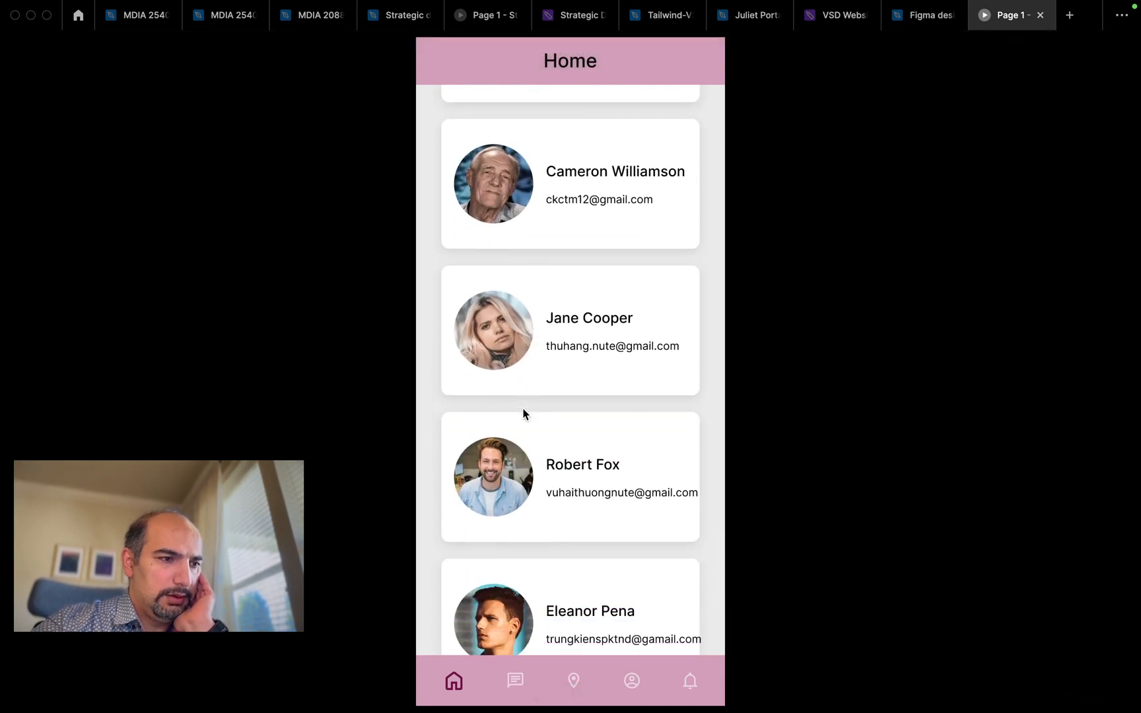
scroll(523, 412, "up", 3)
left_click(927, 18)
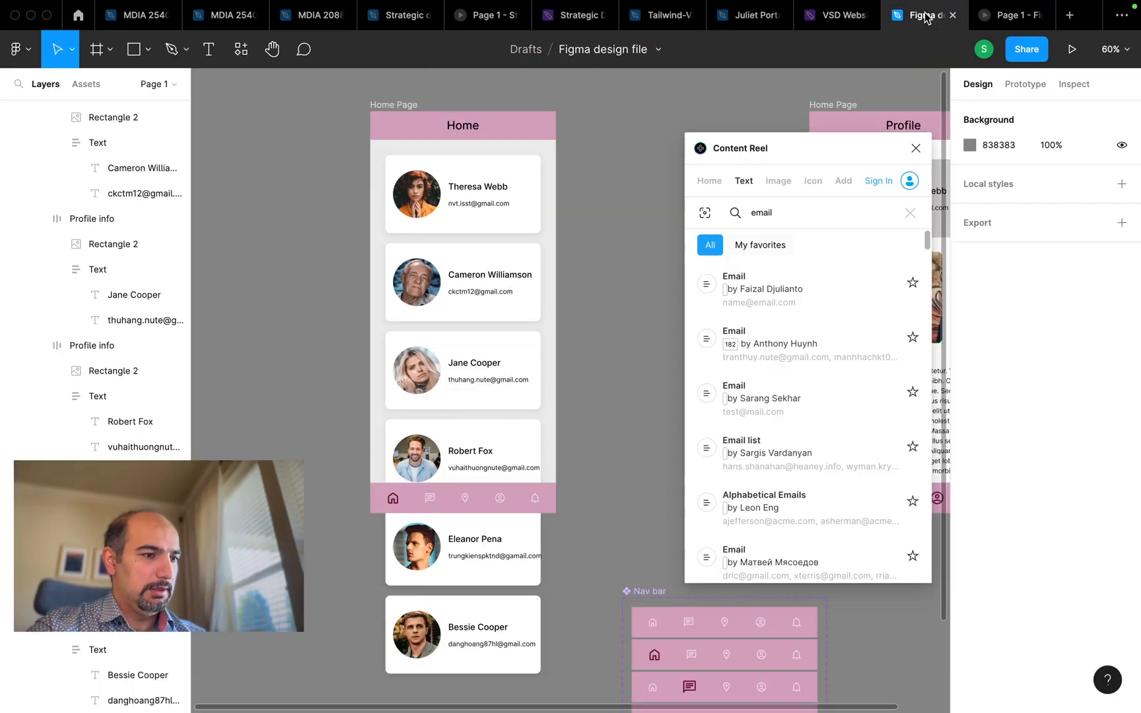
left_click(915, 149)
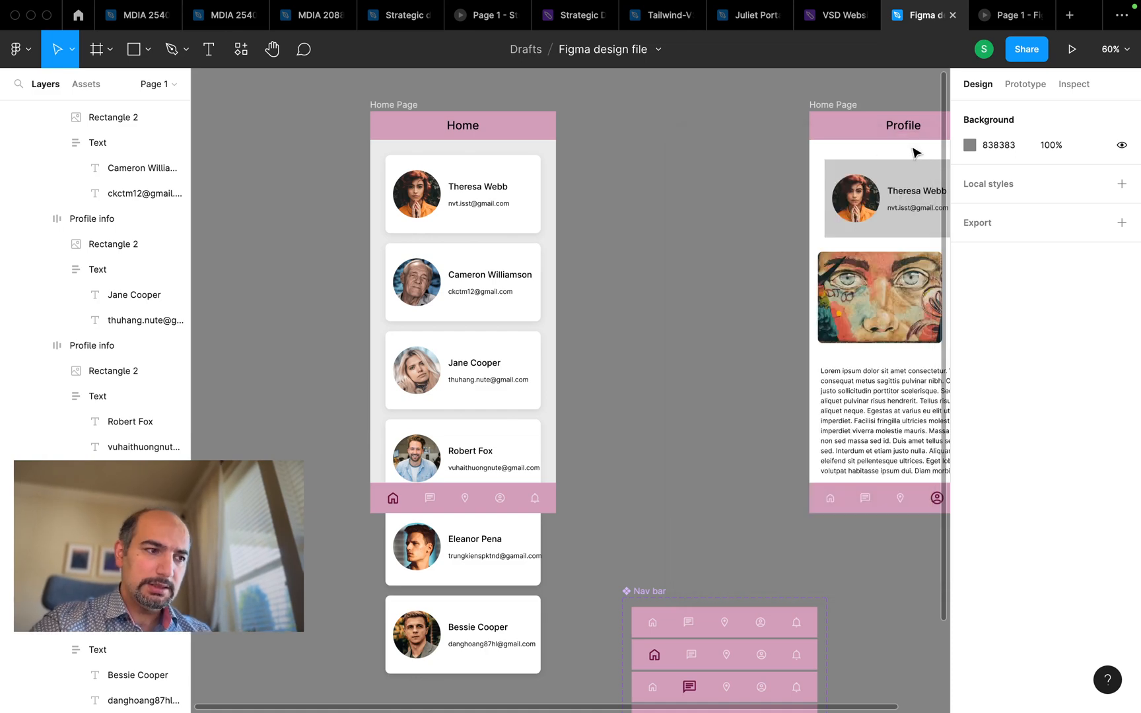
Add a prototype connection from the first profile card on the Home screen to the Profile screen's frame.
scroll(667, 215, "right", 5)
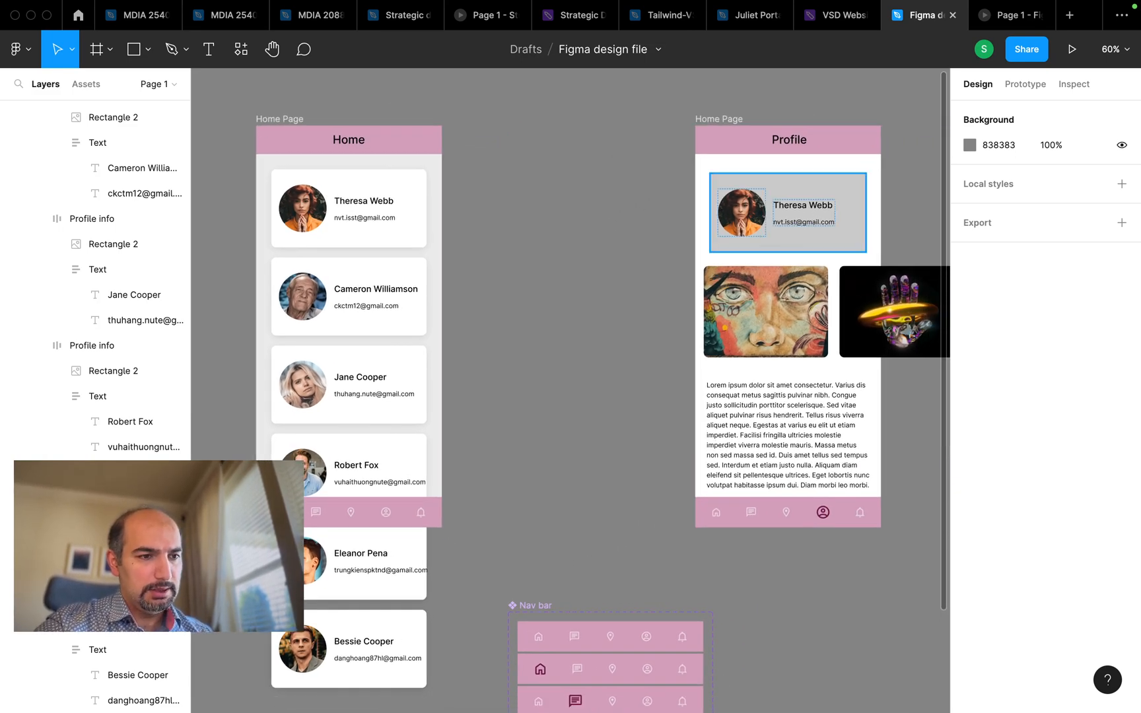
left_click(788, 213)
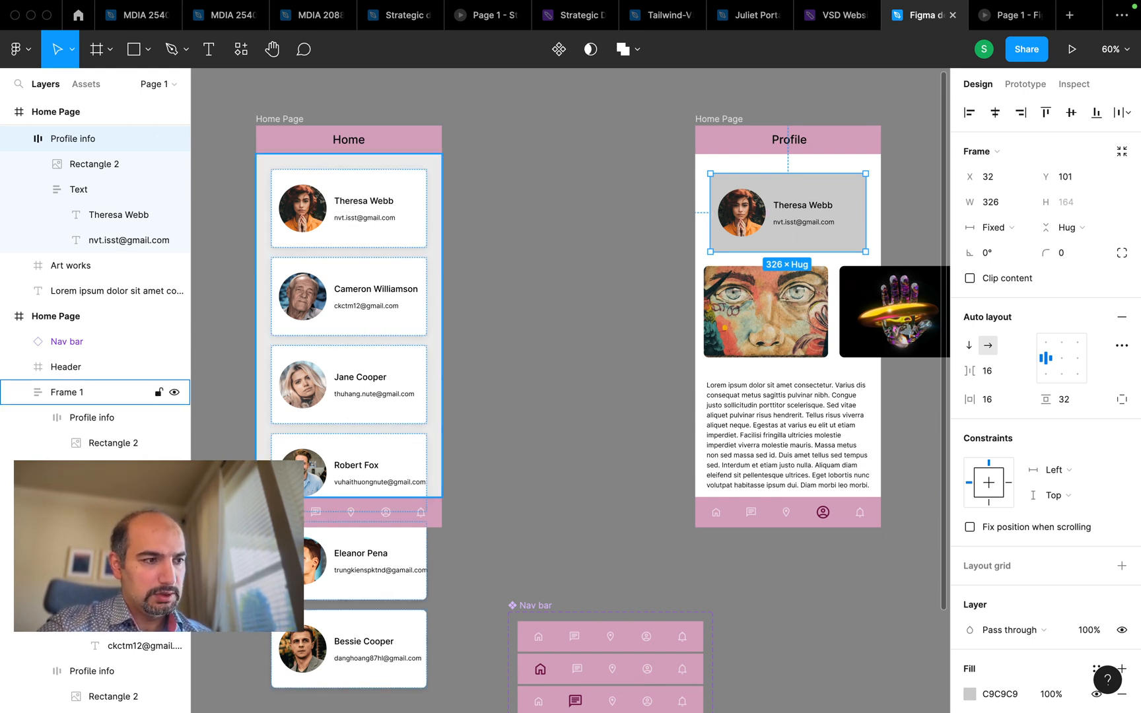
left_click(317, 213)
left_click(317, 212)
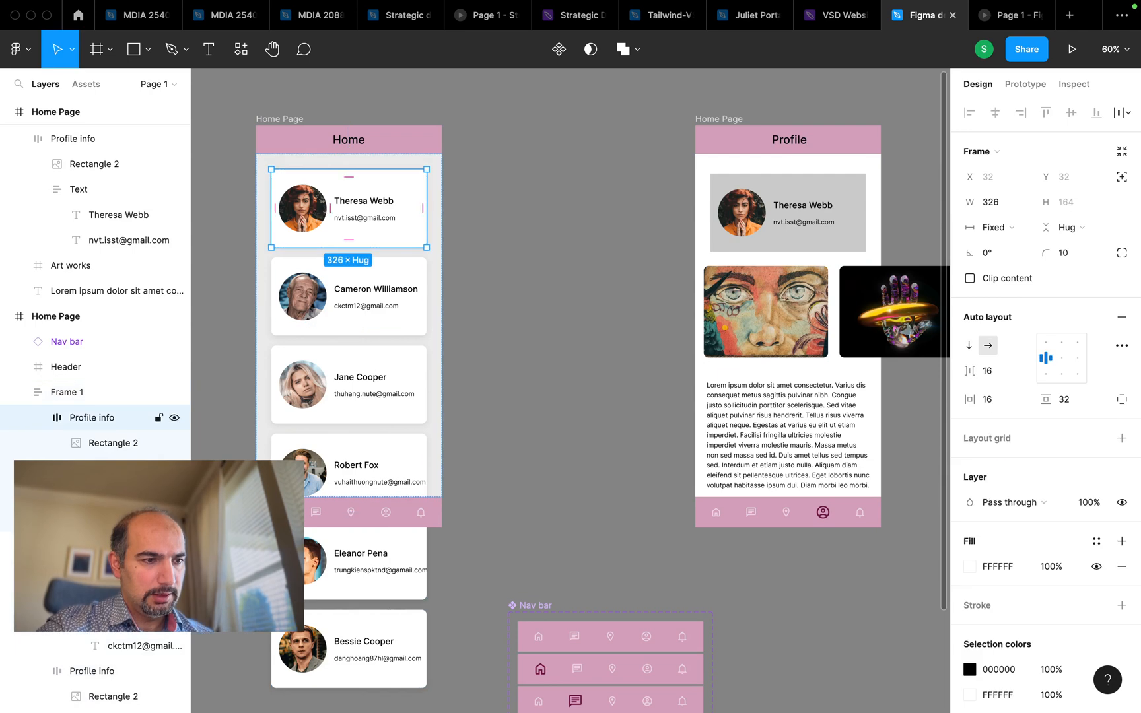
left_click(1025, 84)
mouse_move(432, 224)
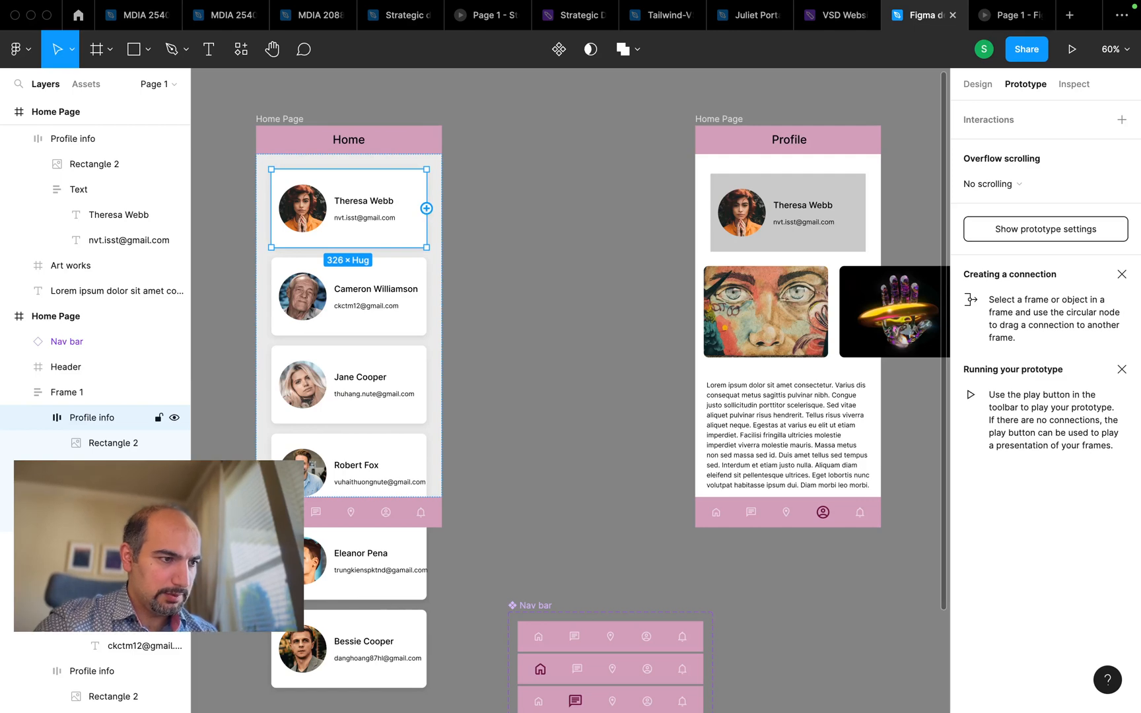
scroll(426, 214, "up", 10)
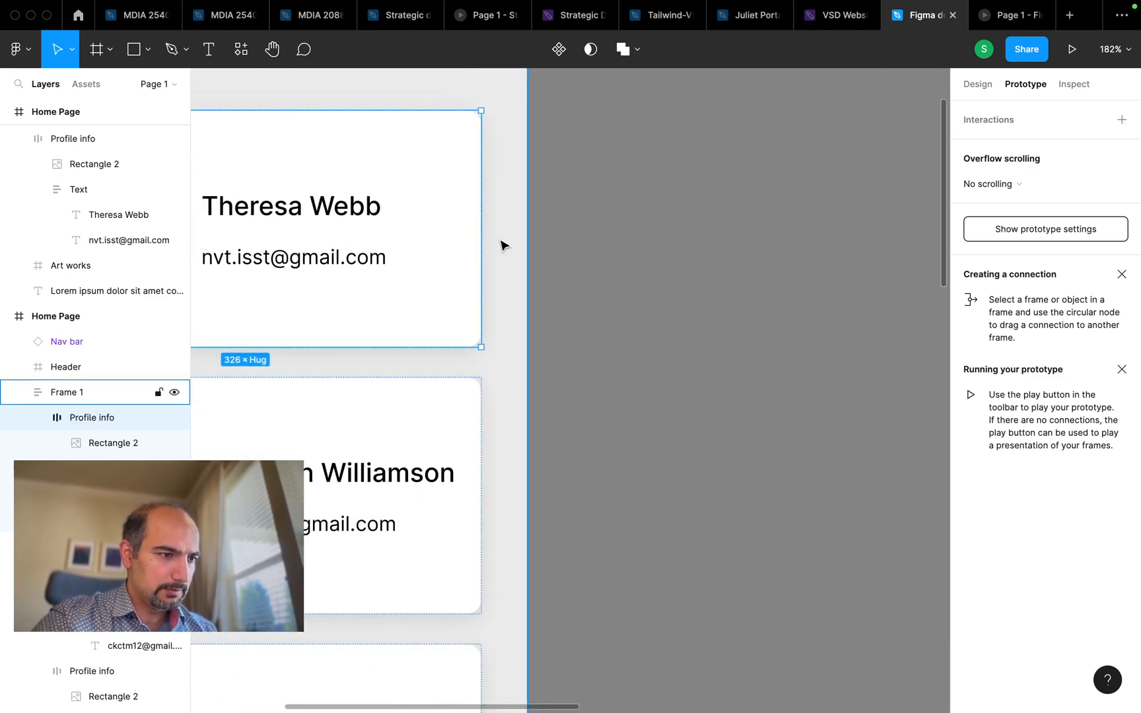
scroll(480, 229, "down", 5)
scroll(473, 270, "down", 5)
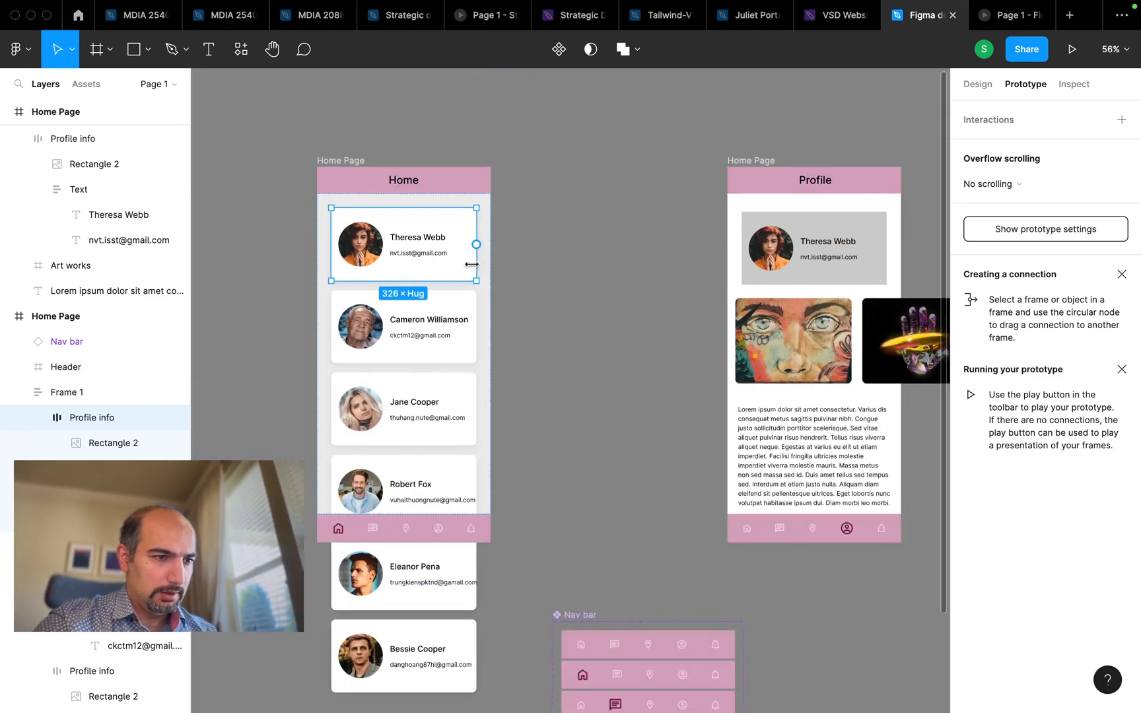
scroll(473, 237, "down", 1)
scroll(479, 231, "up", 3)
scroll(483, 234, "down", 3)
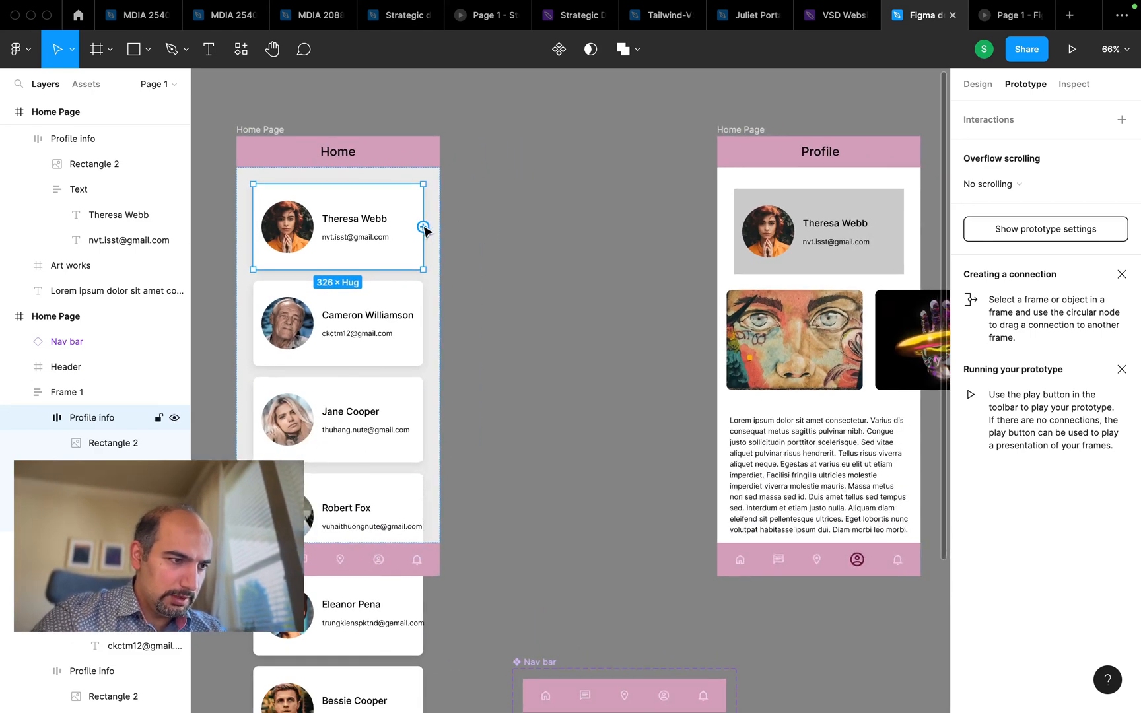
left_click_drag(424, 226, 726, 229)
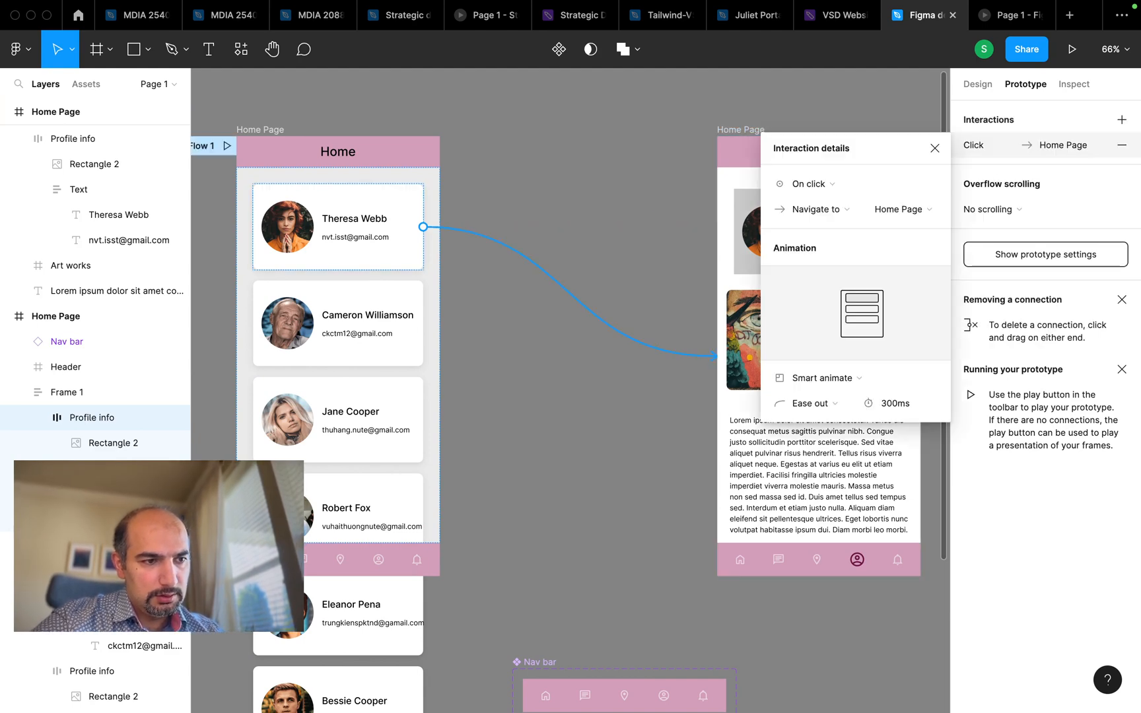
Review the connection's action, trigger and animation options, keeping Navigate to, On click and Smart animate, and close the interaction details.
scroll(725, 233, "right", 2)
scroll(725, 232, "down", 1)
scroll(725, 232, "right", 2)
scroll(726, 233, "down", 2)
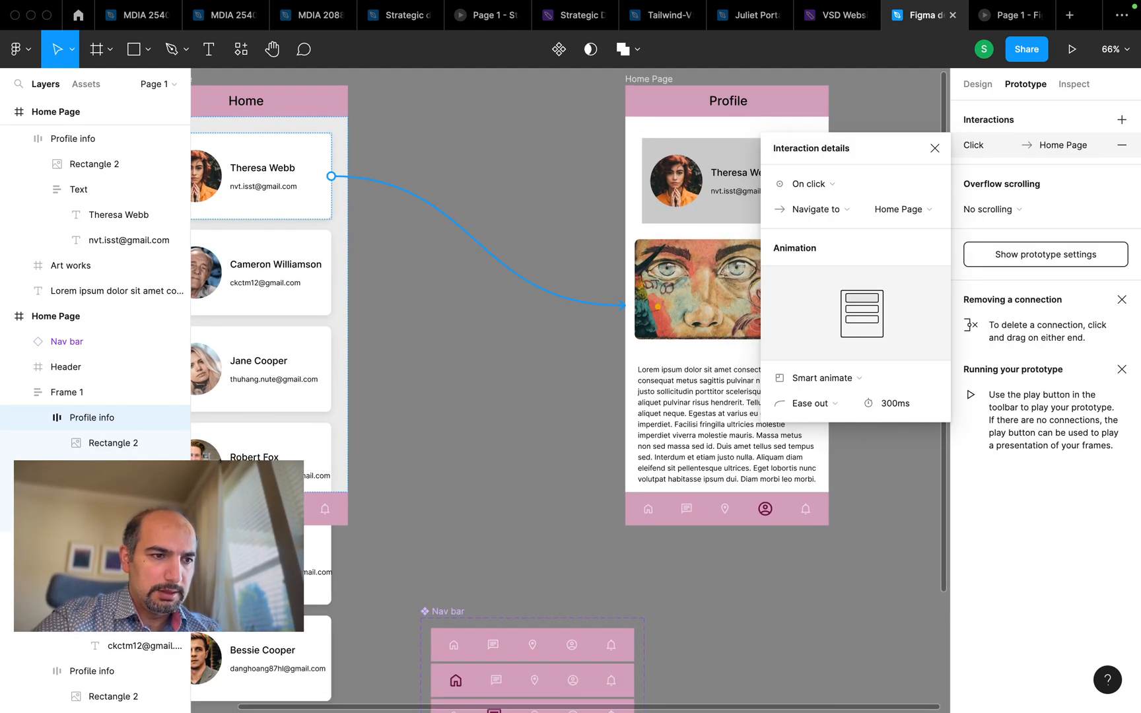
left_click(837, 212)
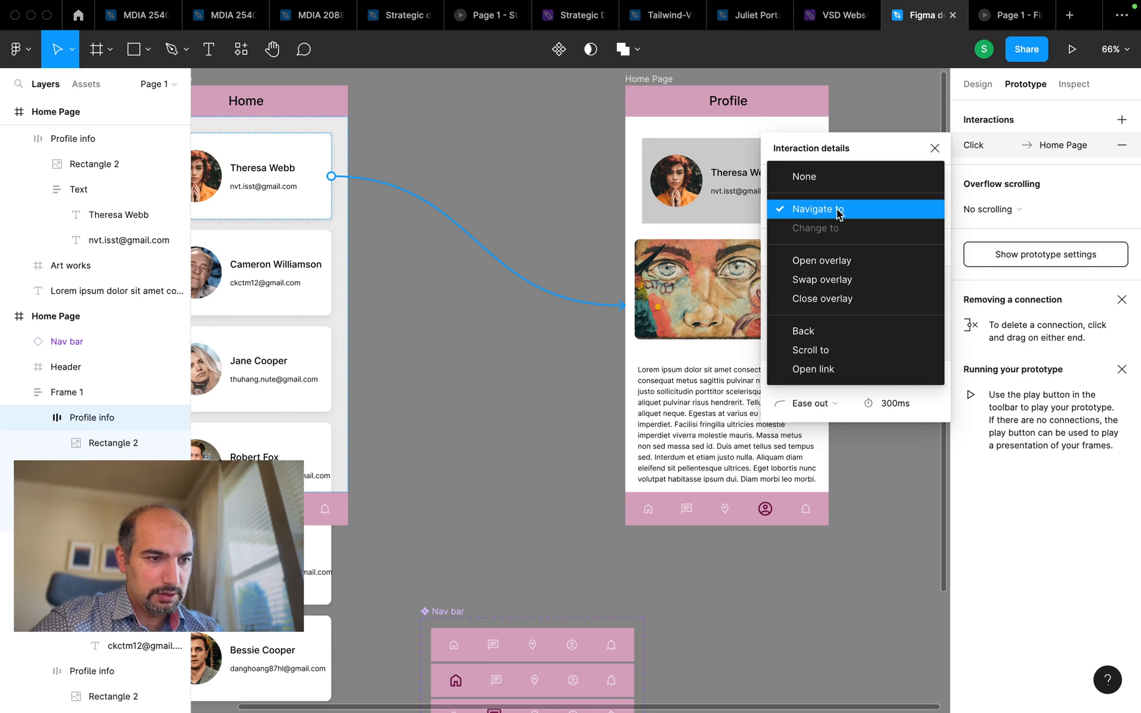
left_click(885, 154)
left_click(837, 183)
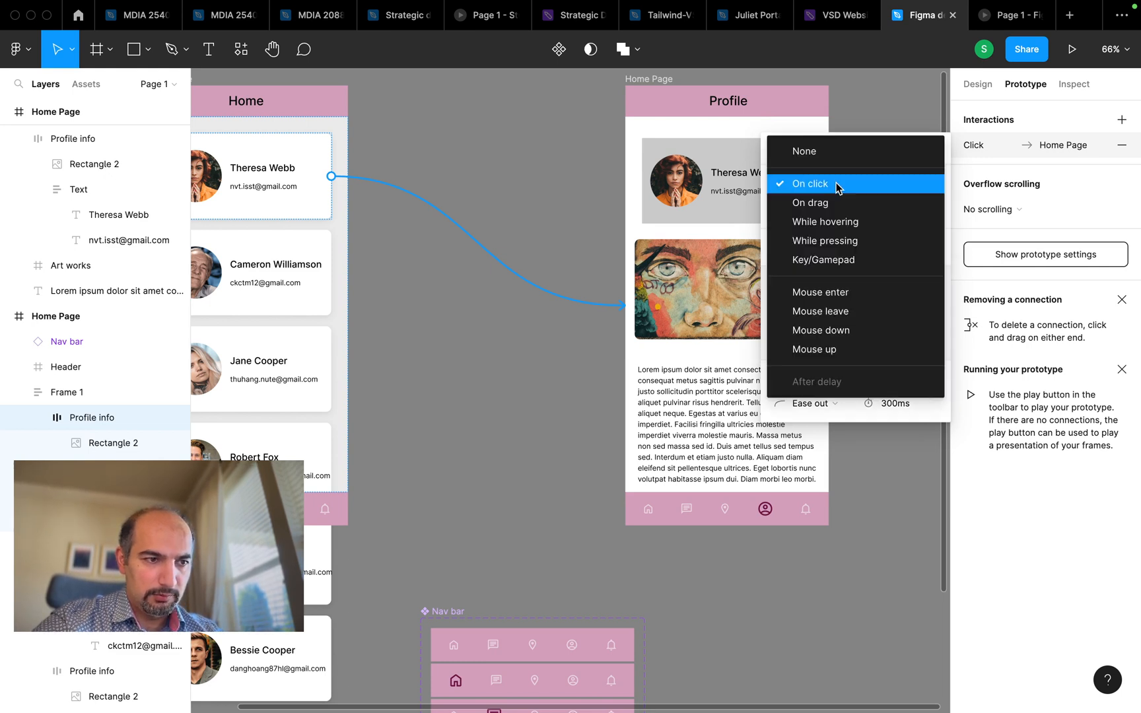
left_click(836, 186)
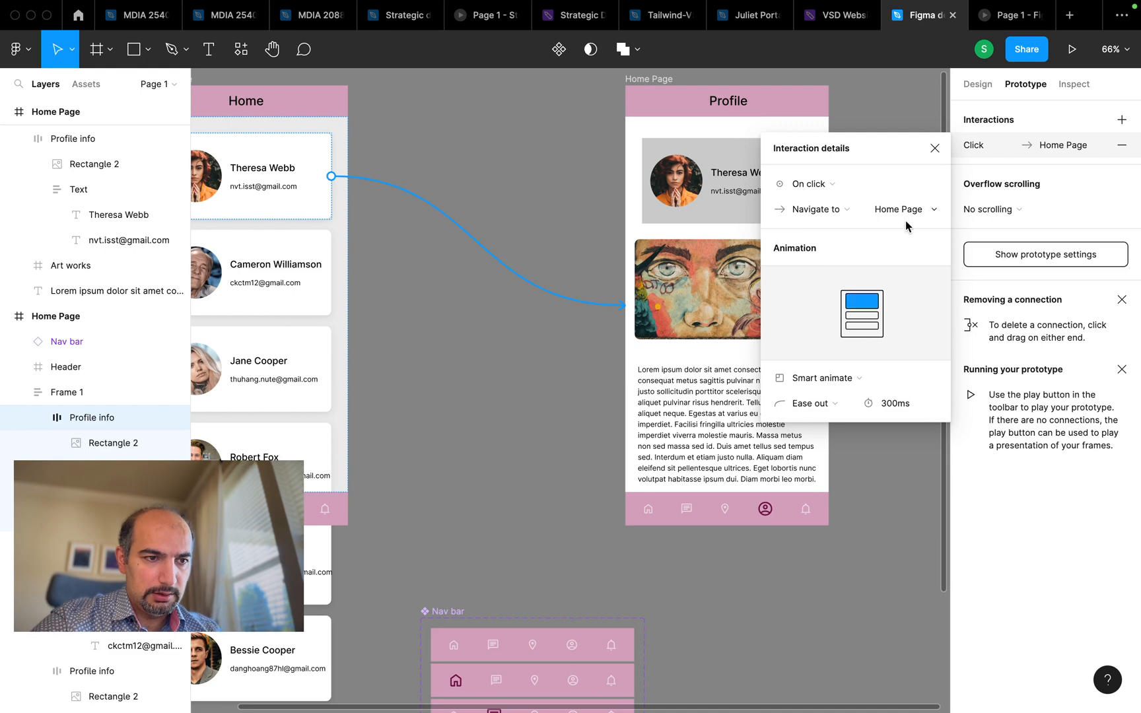
left_click(858, 374)
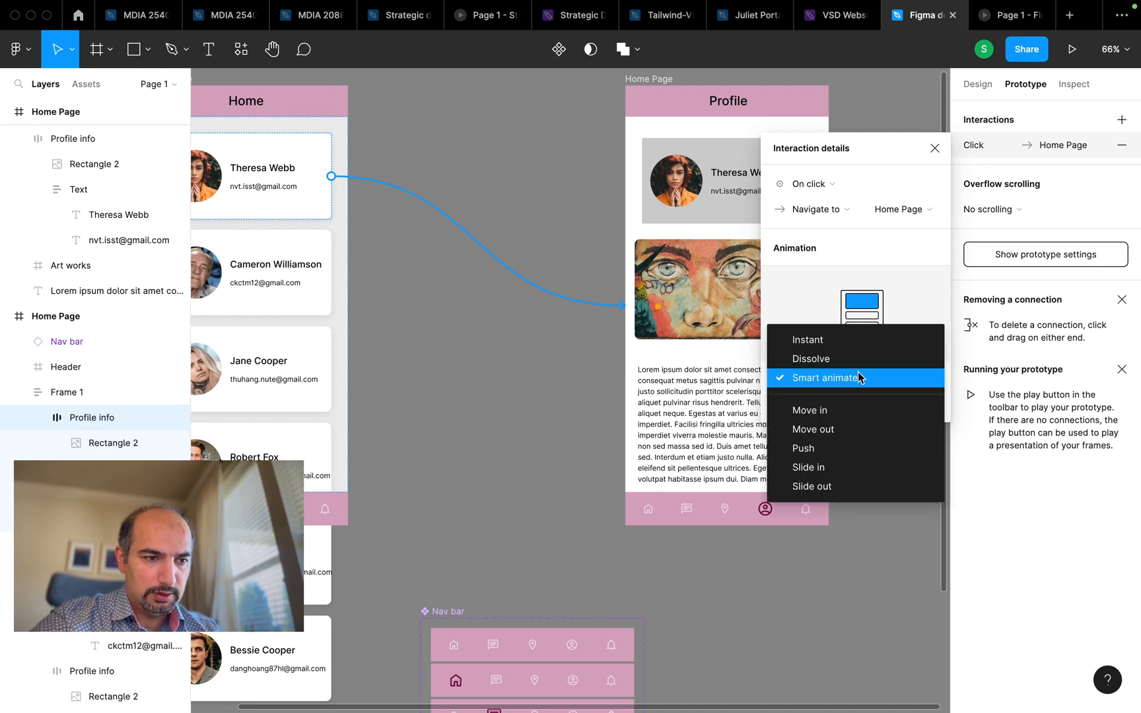
left_click(858, 373)
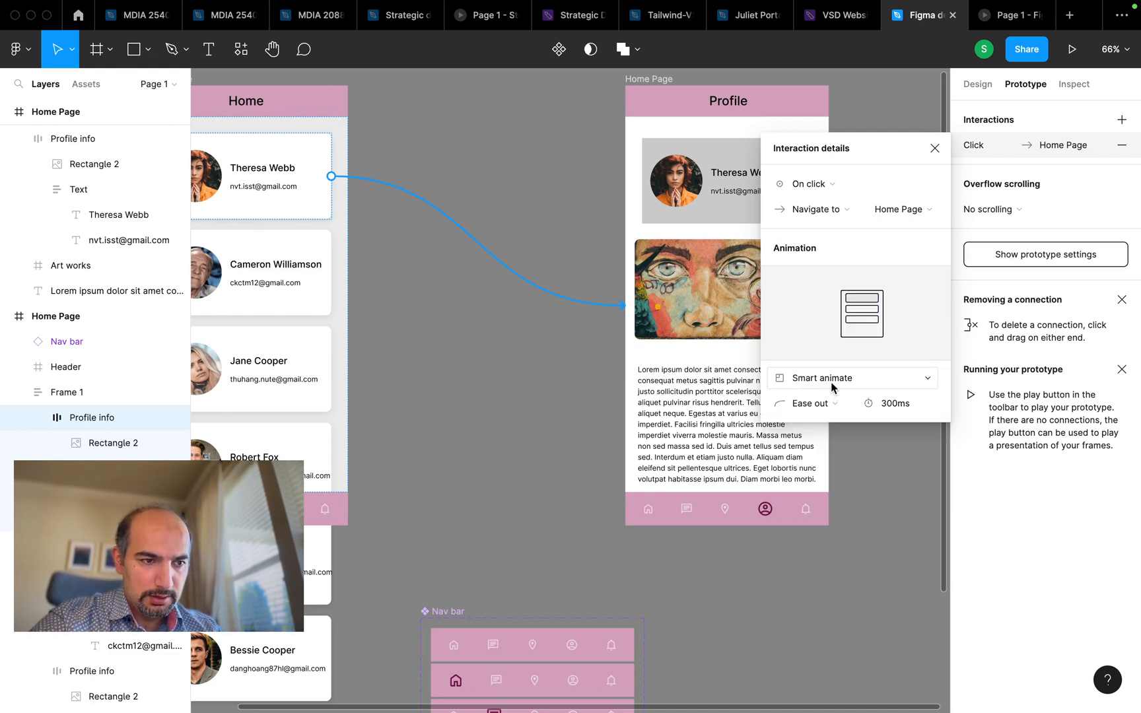
left_click(934, 151)
Rename the Profile screen's frame as Profile Page.
scroll(581, 280, "up", 2)
scroll(581, 280, "left", 1)
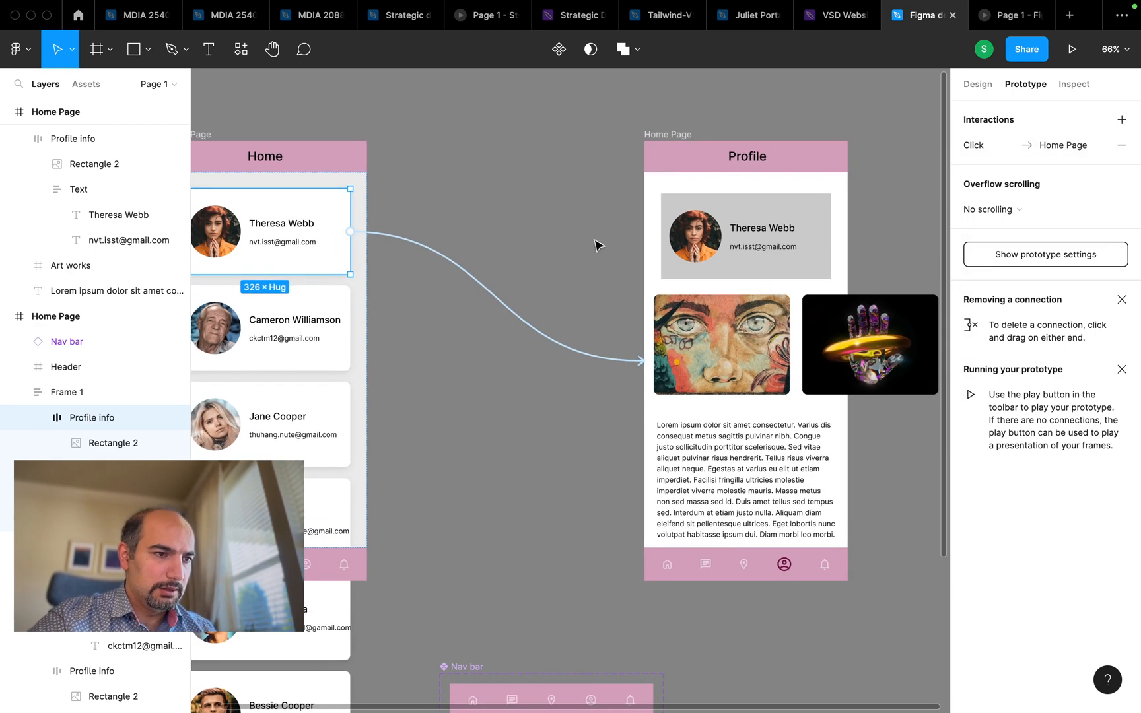
left_click(655, 138)
double_click(654, 135)
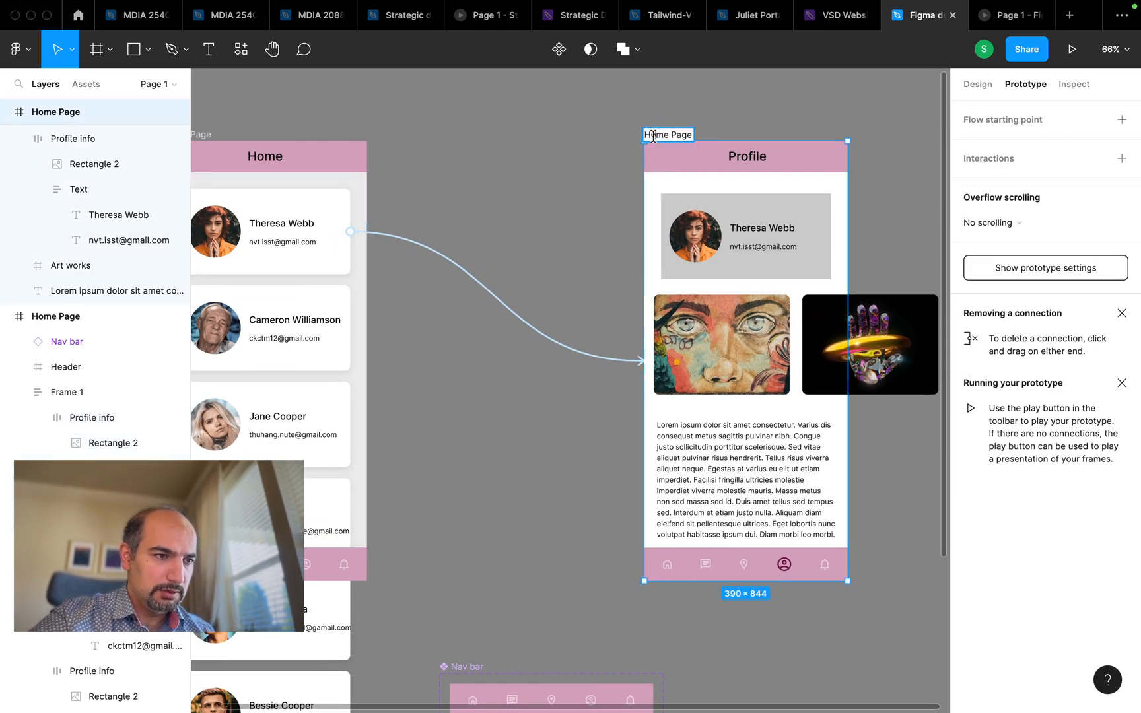
type("Profile")
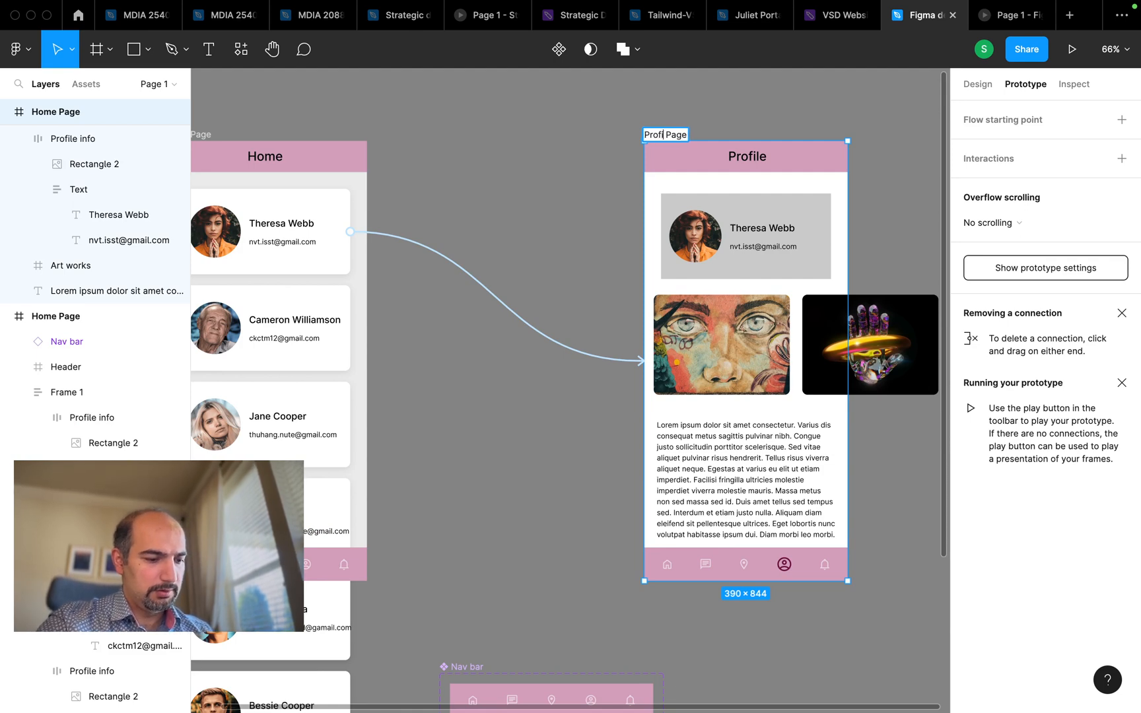
key("Return")
left_click(557, 276)
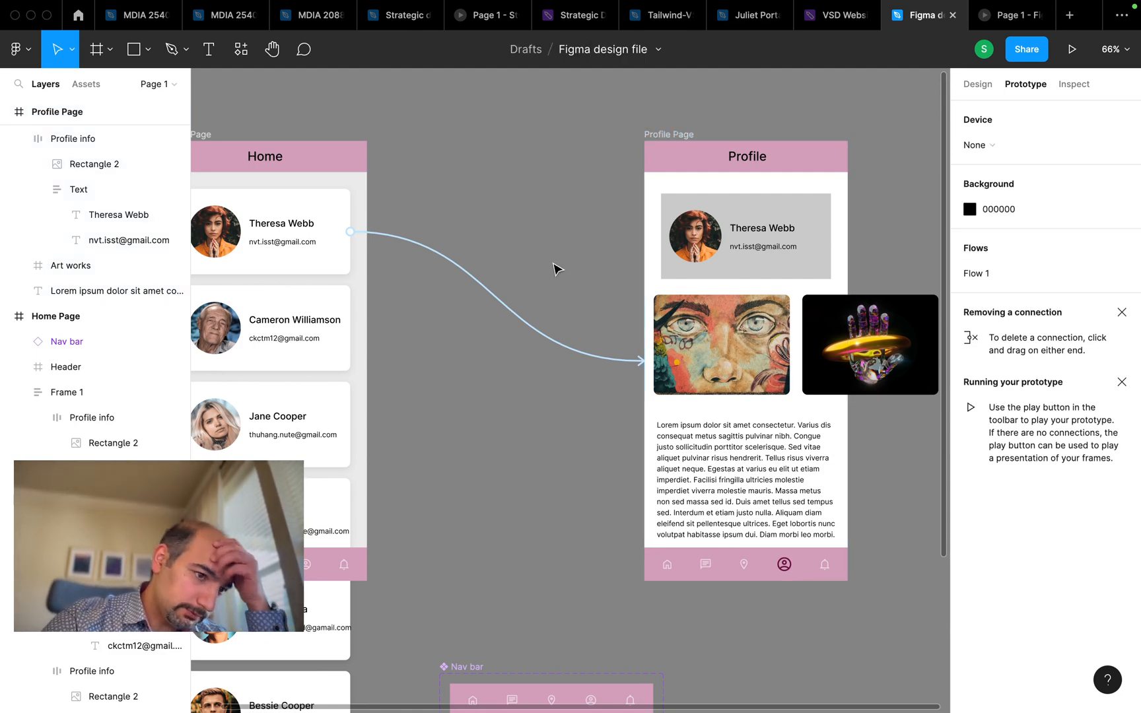
Rename the frame holding the Home screen's profile cards, Frame 1, as Scroll.
scroll(556, 275, "down", 1)
scroll(558, 271, "down", 2)
scroll(558, 271, "left", 2)
scroll(497, 272, "down", 2)
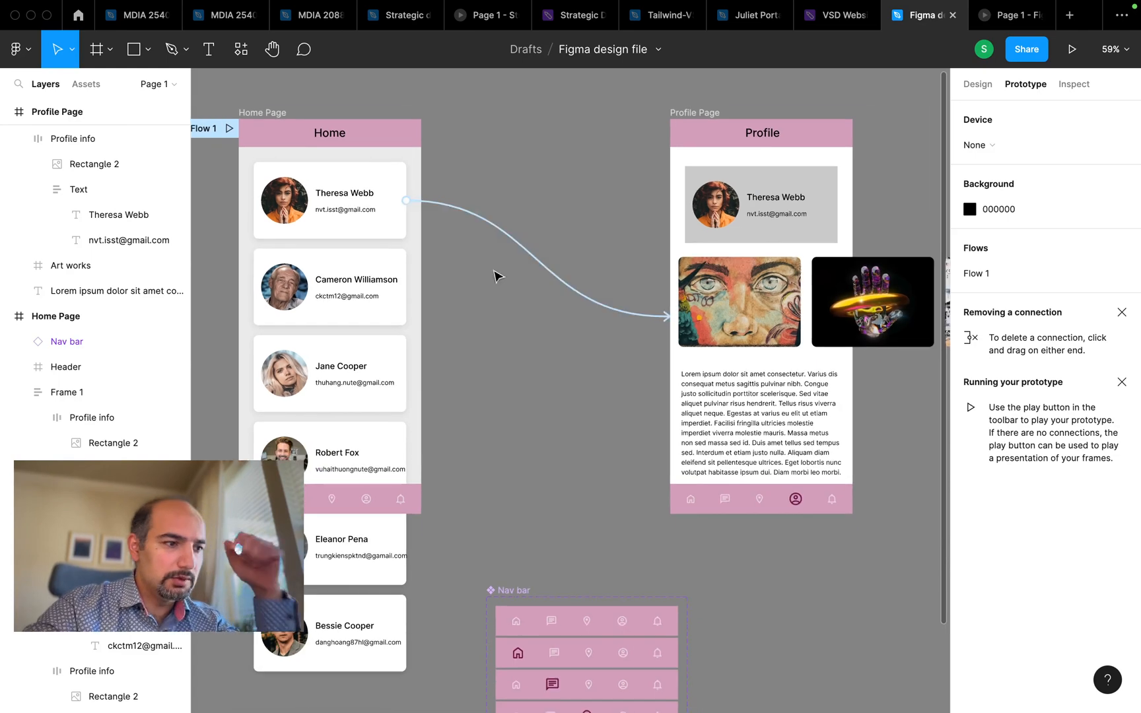
left_click(310, 250)
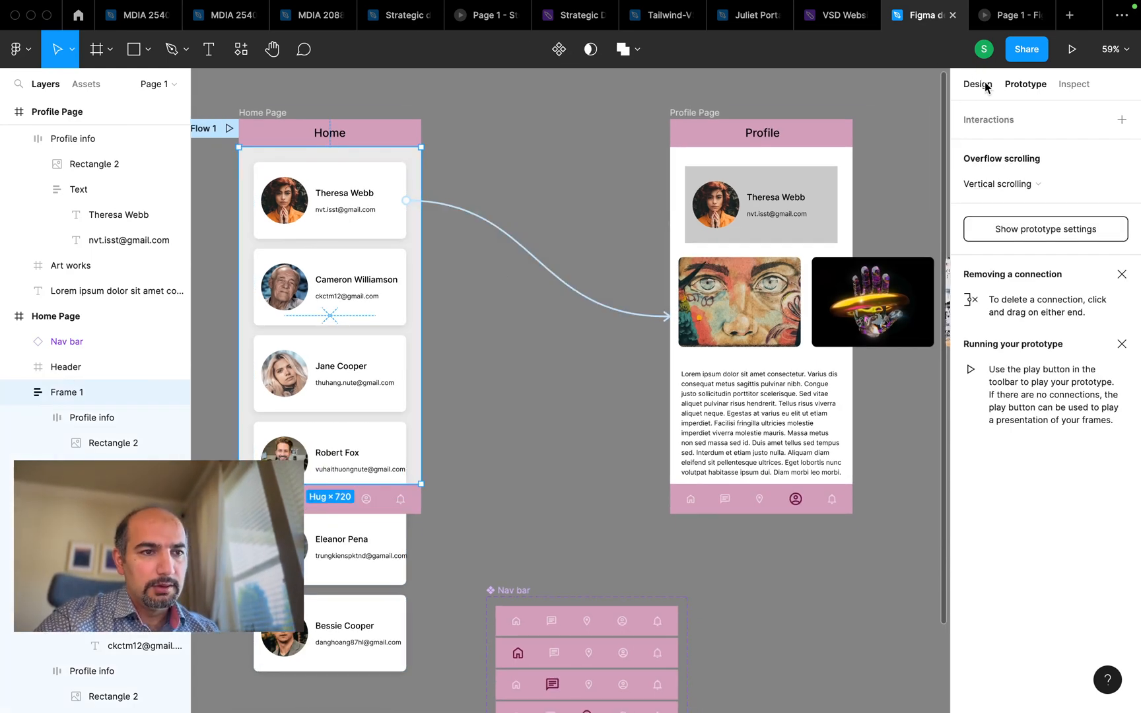
left_click(979, 85)
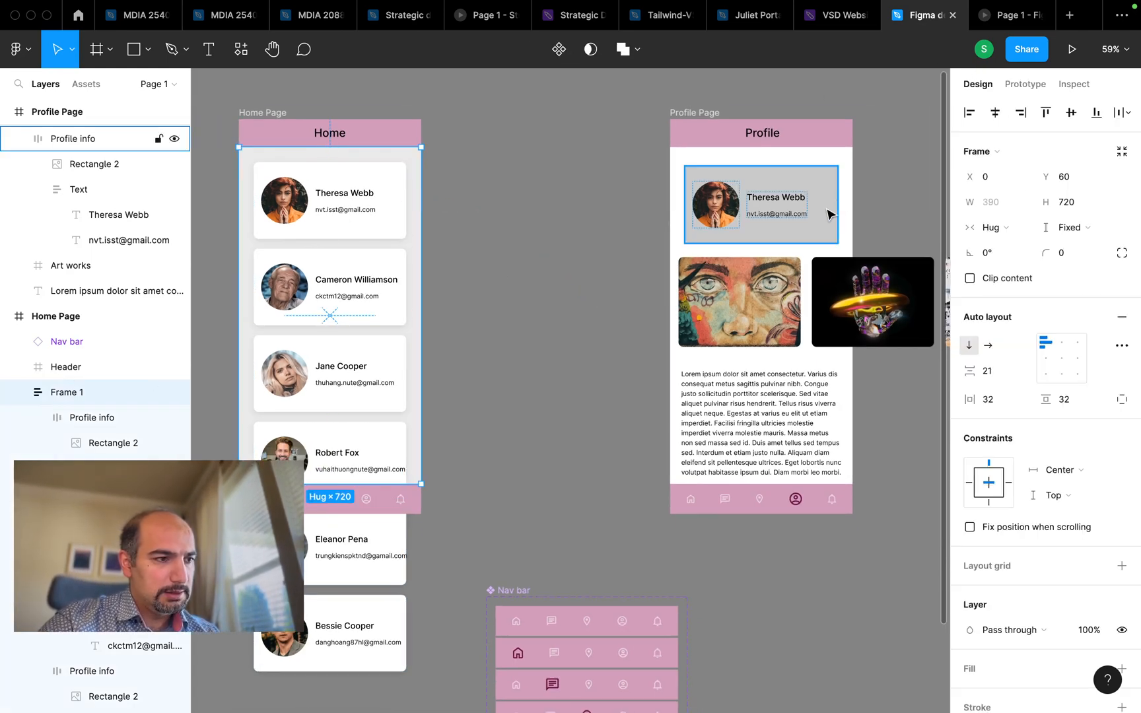
left_click(356, 236)
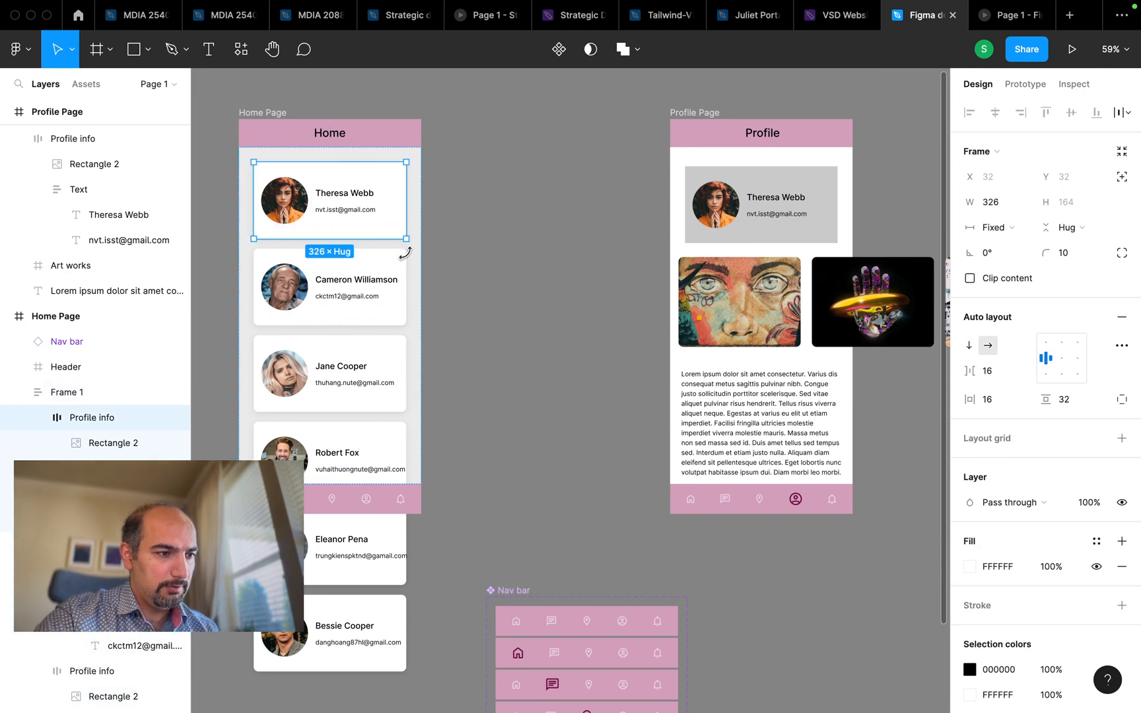
left_click(413, 257)
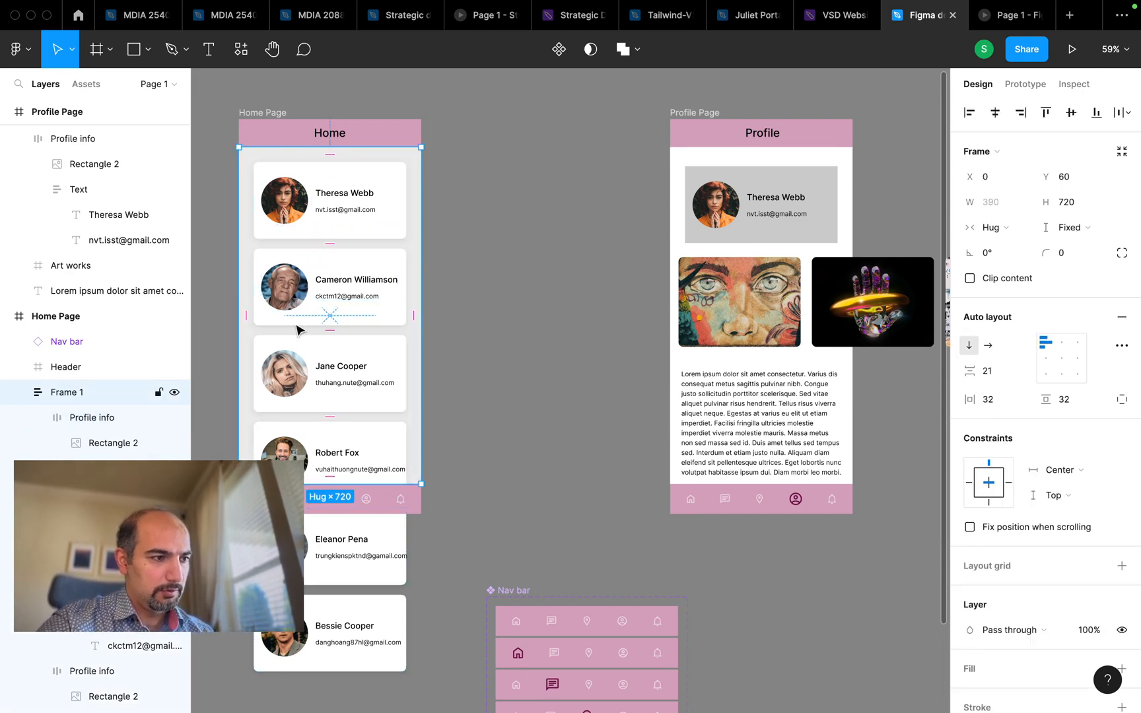
double_click(83, 395)
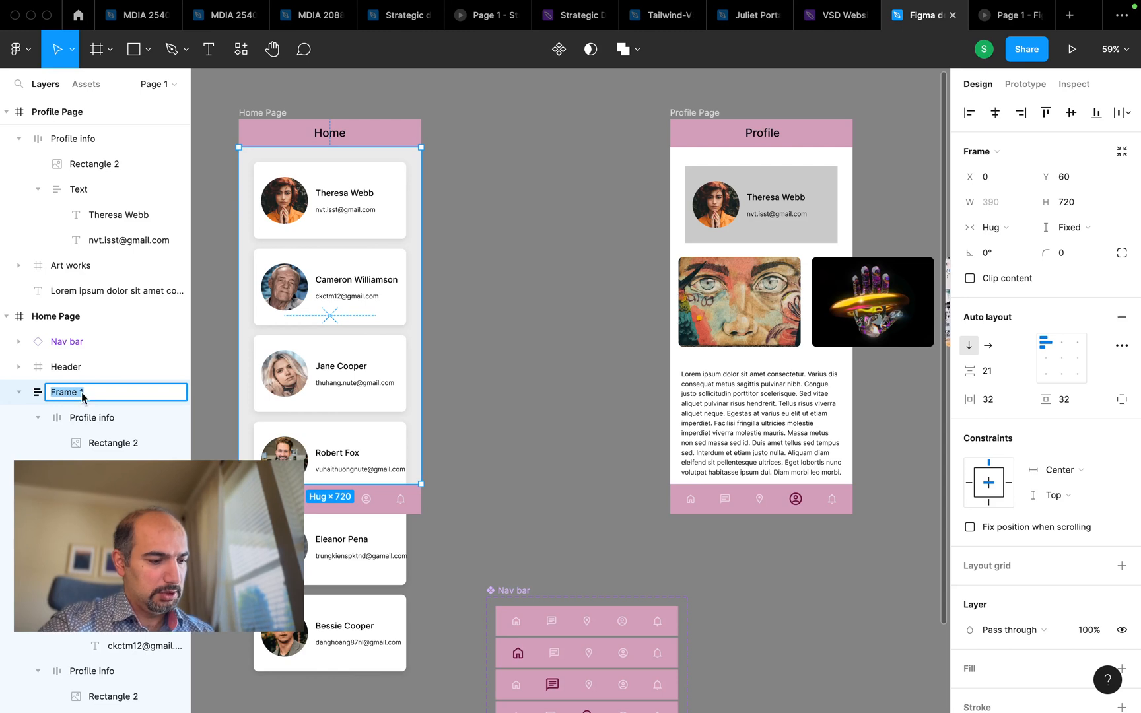
type("Scroll")
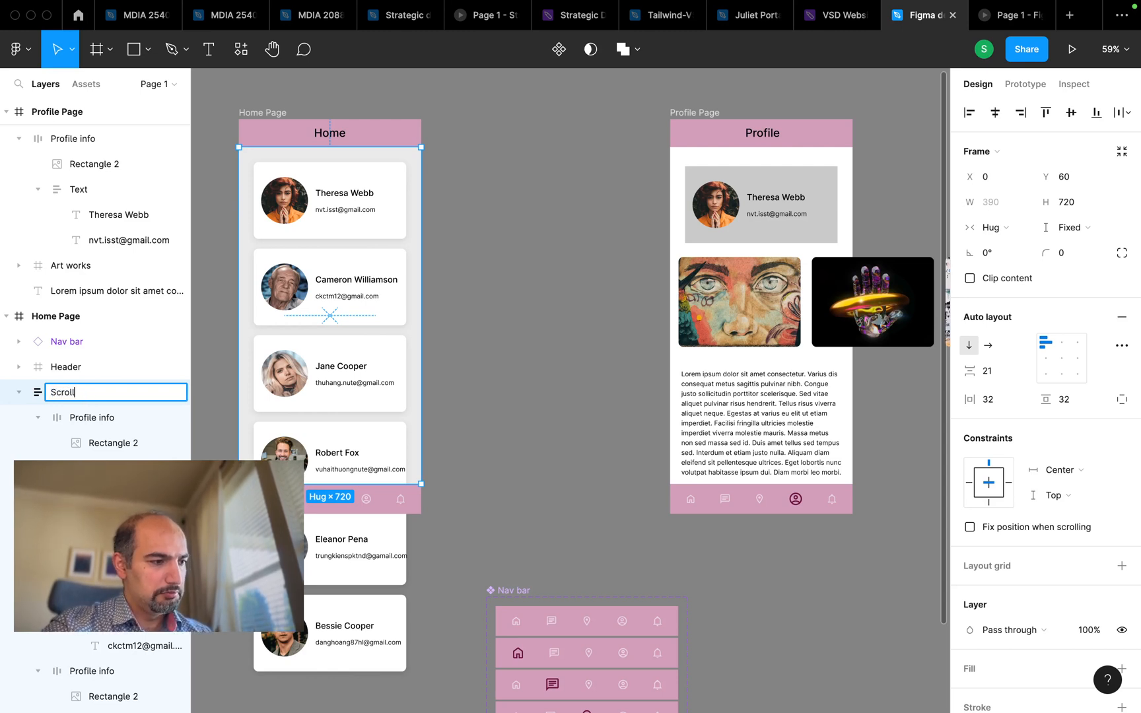
key("Return")
Compare the layer nesting of the Profile Page's Profile info frame with the first Home card inside Scroll, collapsing the Profile Page's Header and Nav bar layers.
left_click(734, 233)
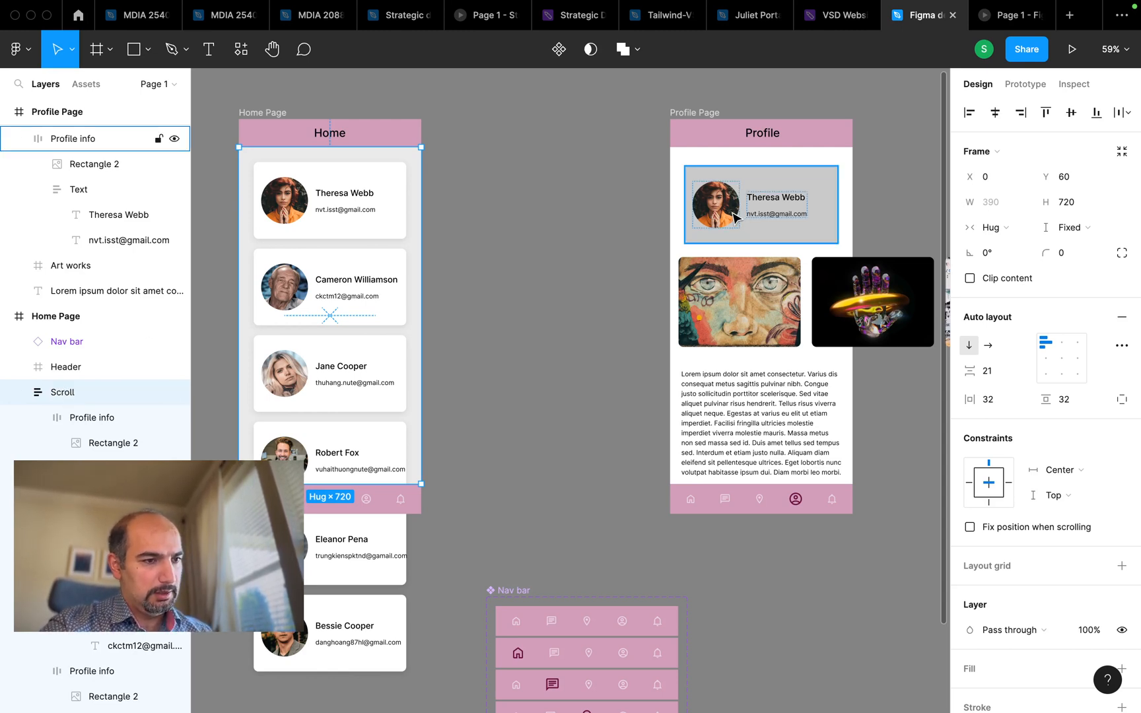
left_click(734, 217)
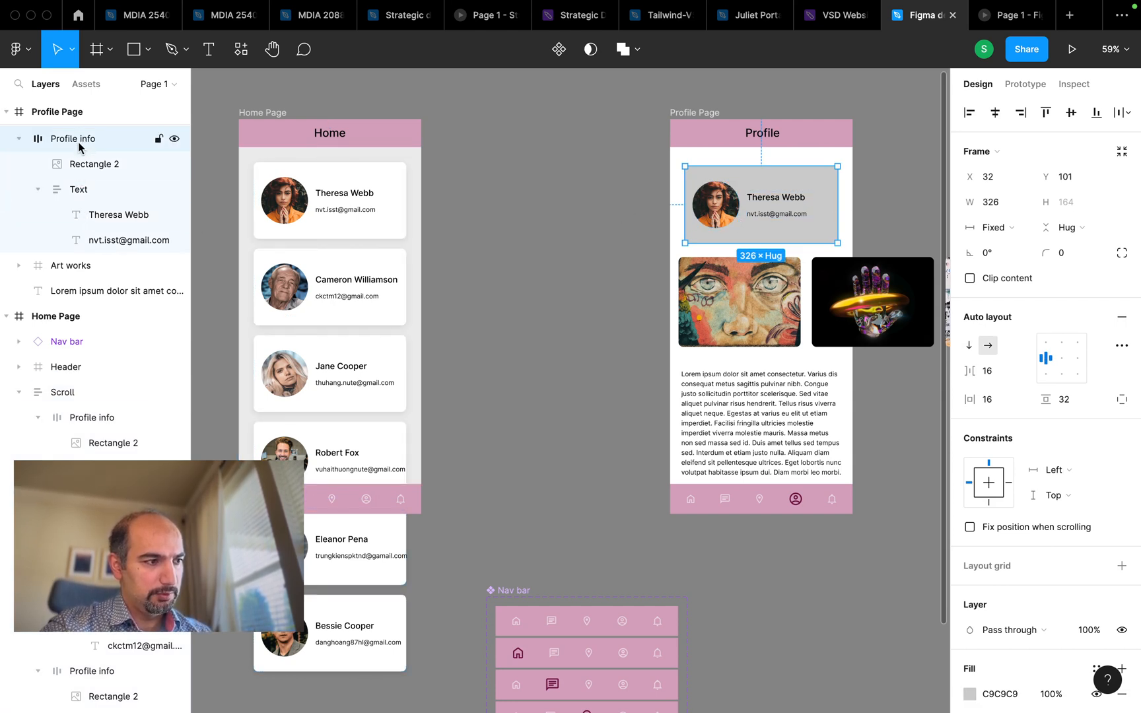
scroll(81, 145, "up", 5)
scroll(79, 147, "up", 1)
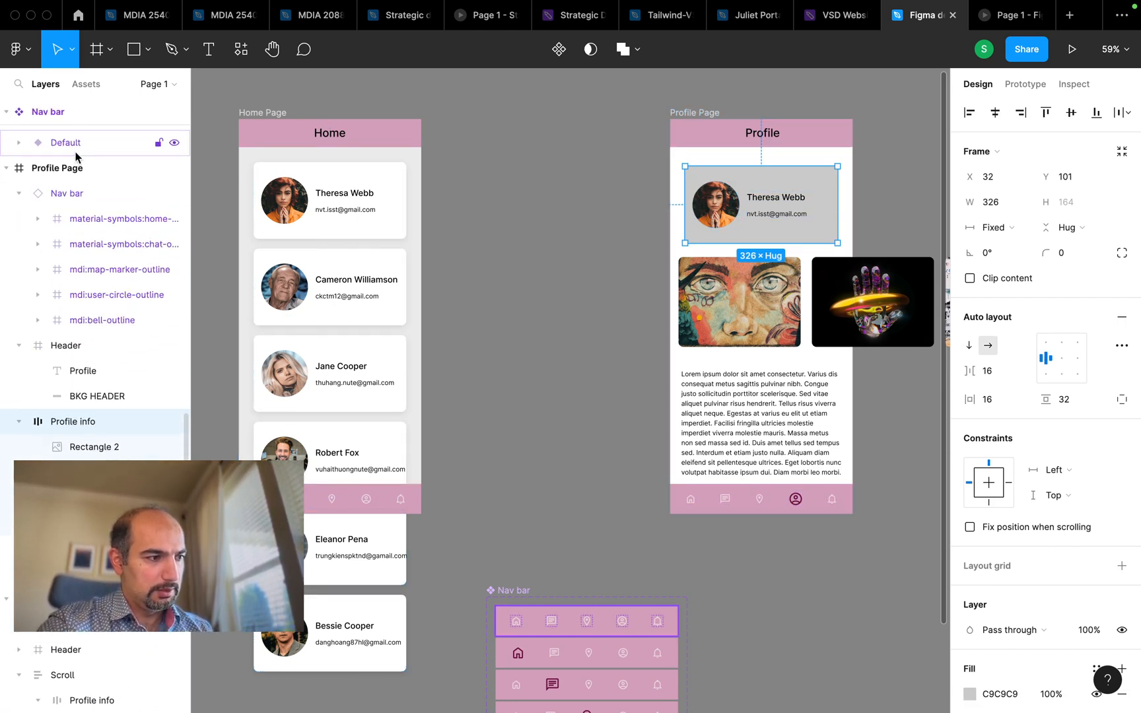
left_click(18, 346)
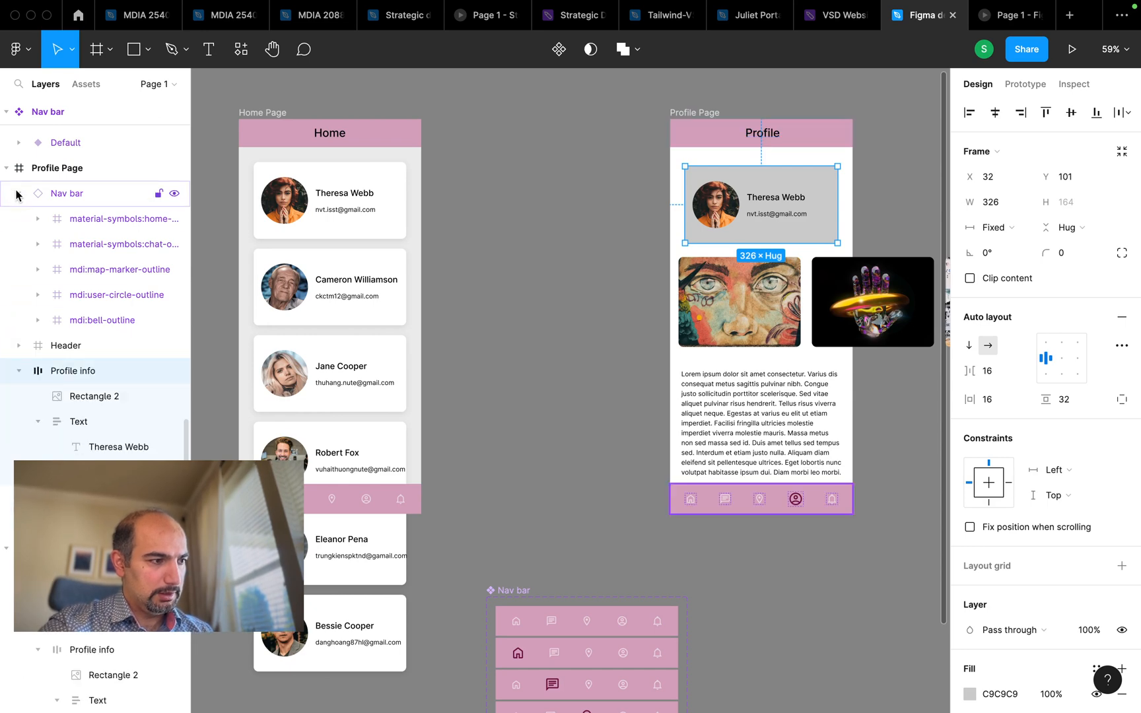
left_click(18, 195)
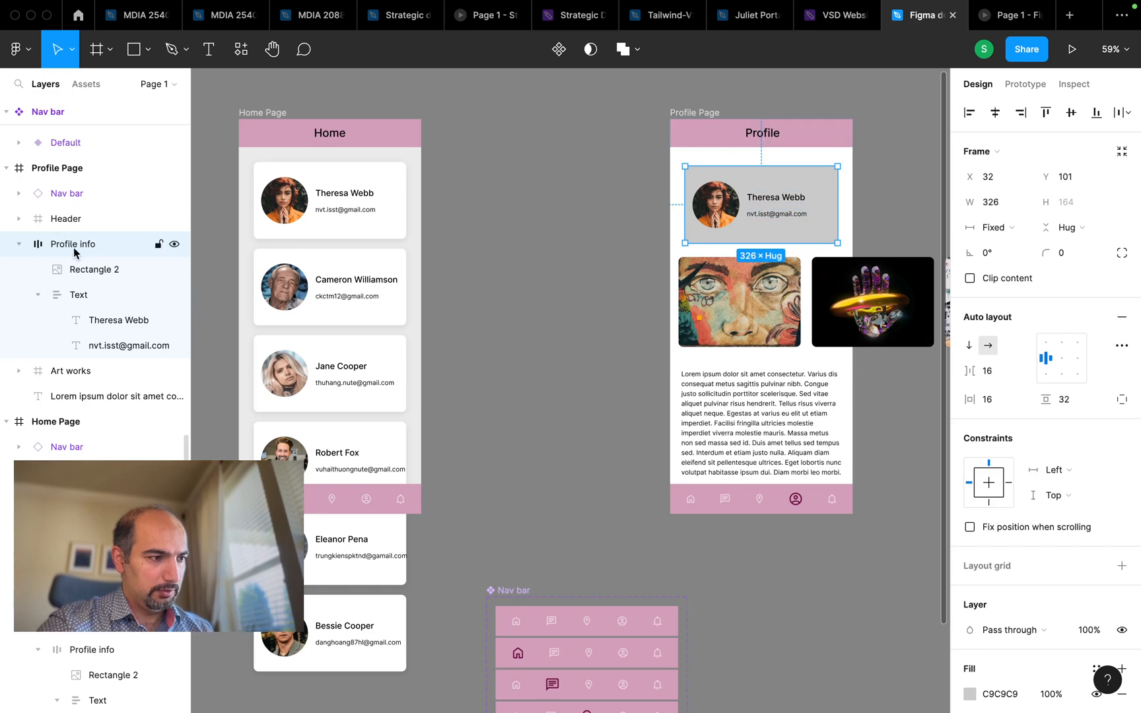
left_click(322, 204)
left_click(321, 204)
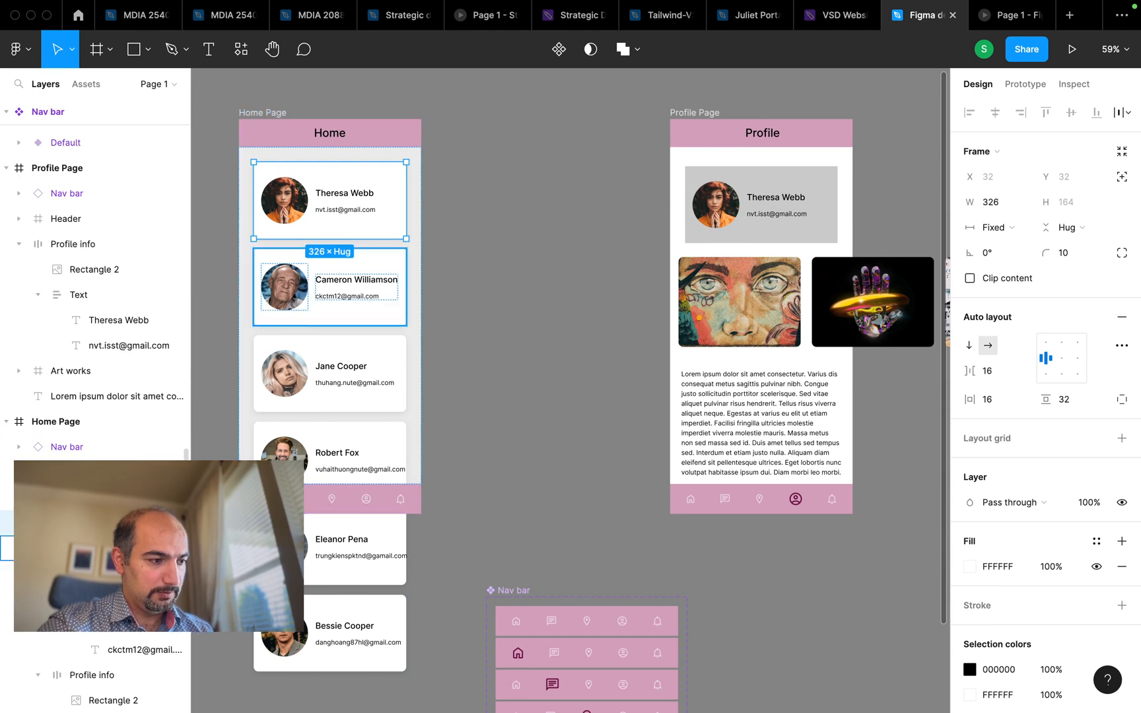
left_click(99, 498)
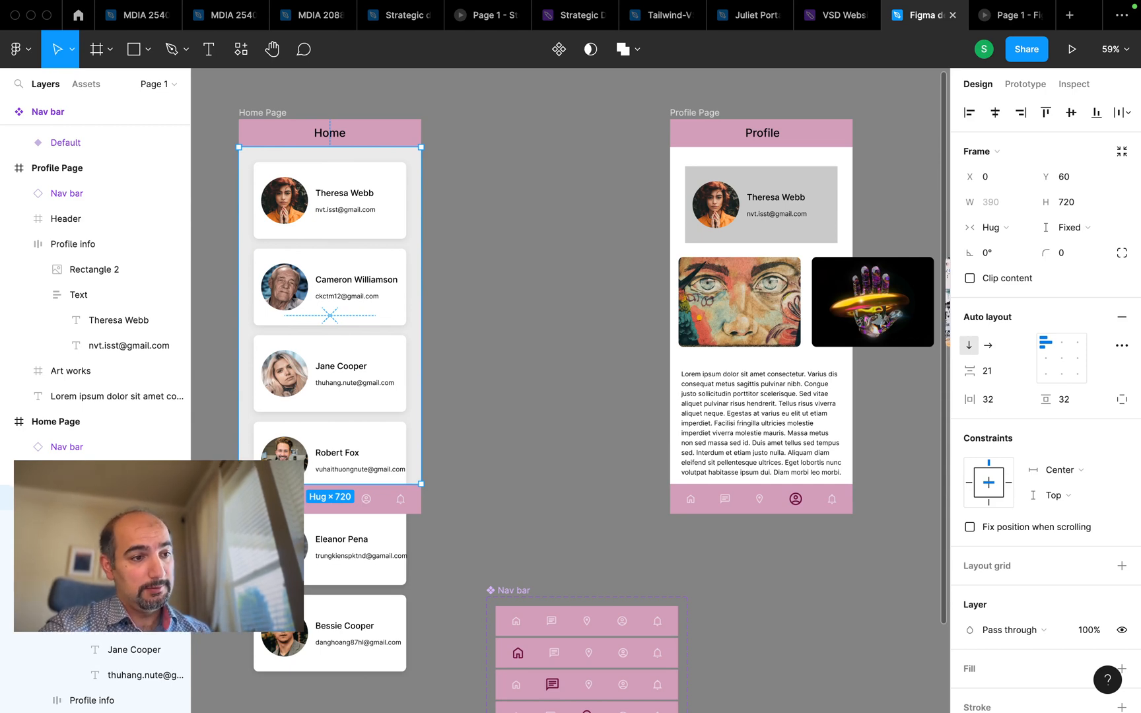
Test the transition from the first Home card to the Profile screen in the prototype preview, and return to the design file.
left_click(1010, 14)
left_click(553, 220)
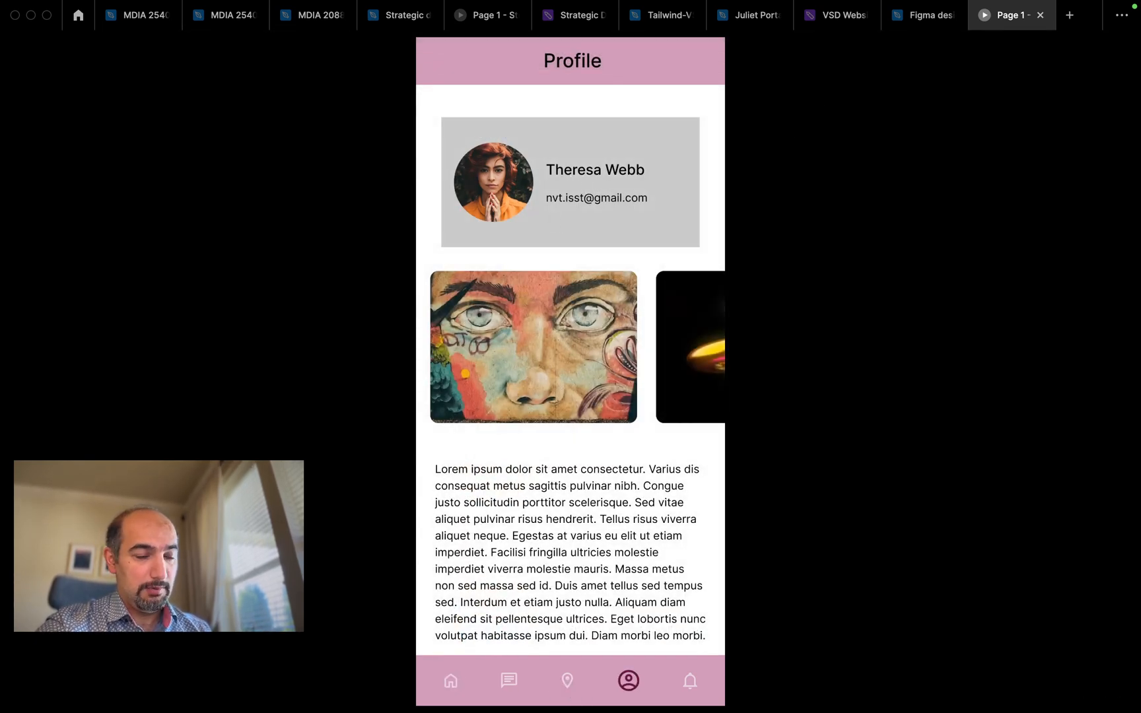
left_click(916, 16)
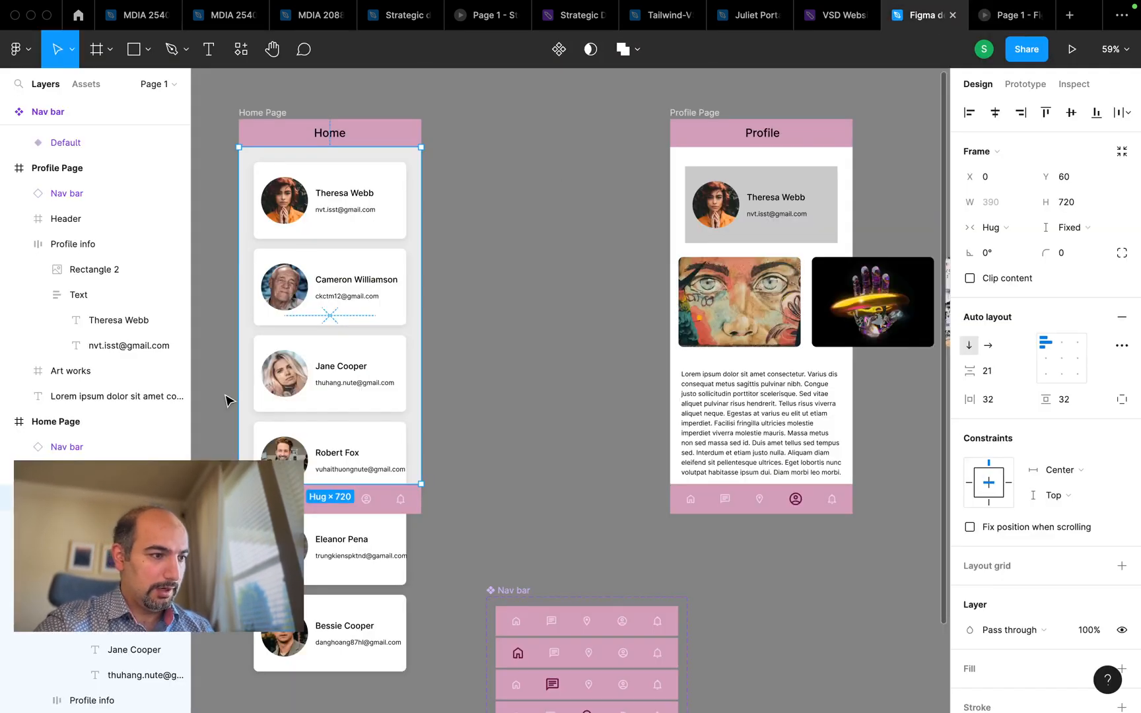
Collapse the Profile info card layers inside the Home Page's Scroll frame.
left_click(367, 231)
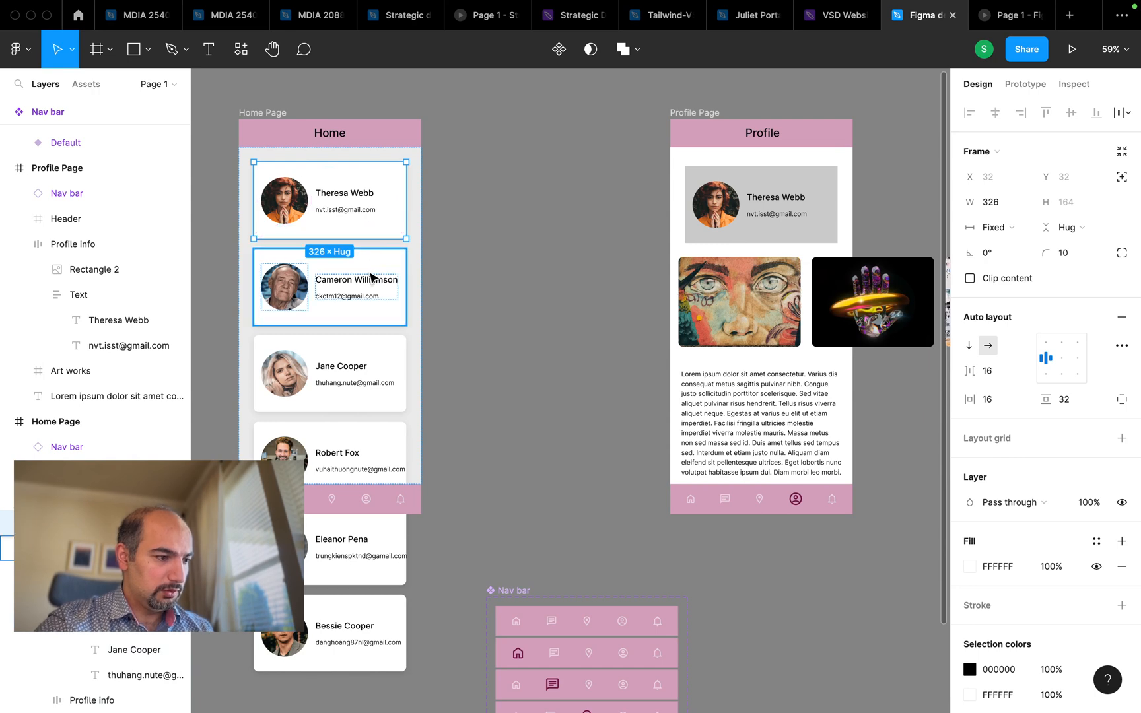
left_click(37, 573)
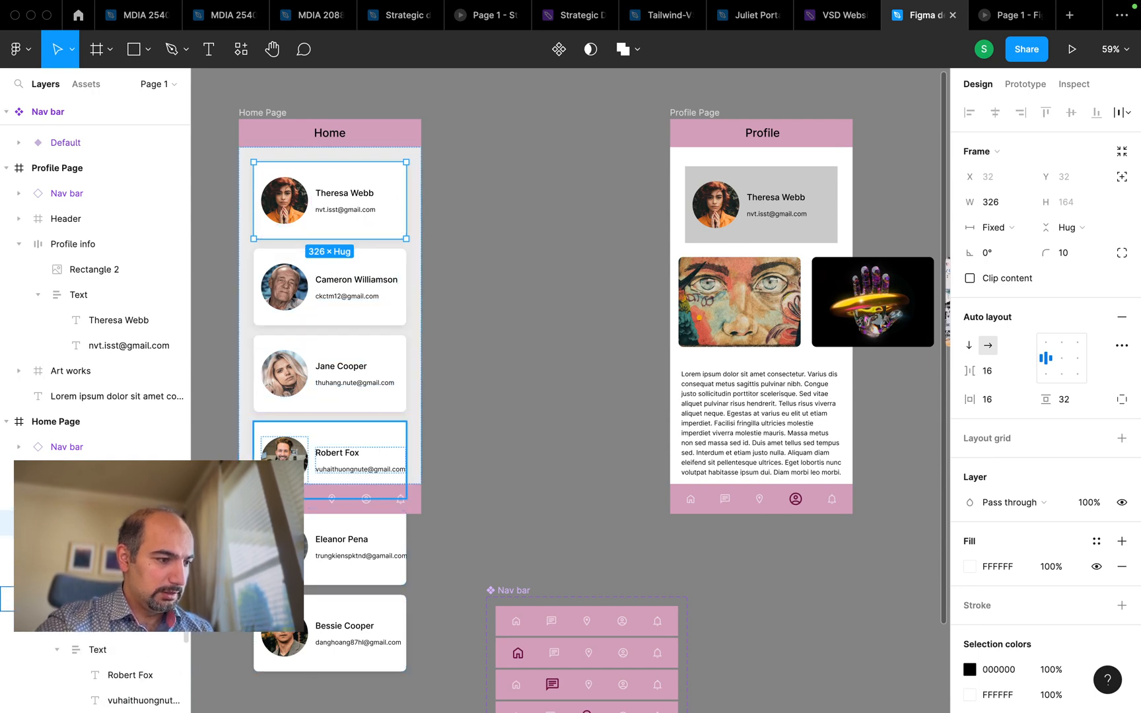
left_click(38, 598)
left_click(37, 630)
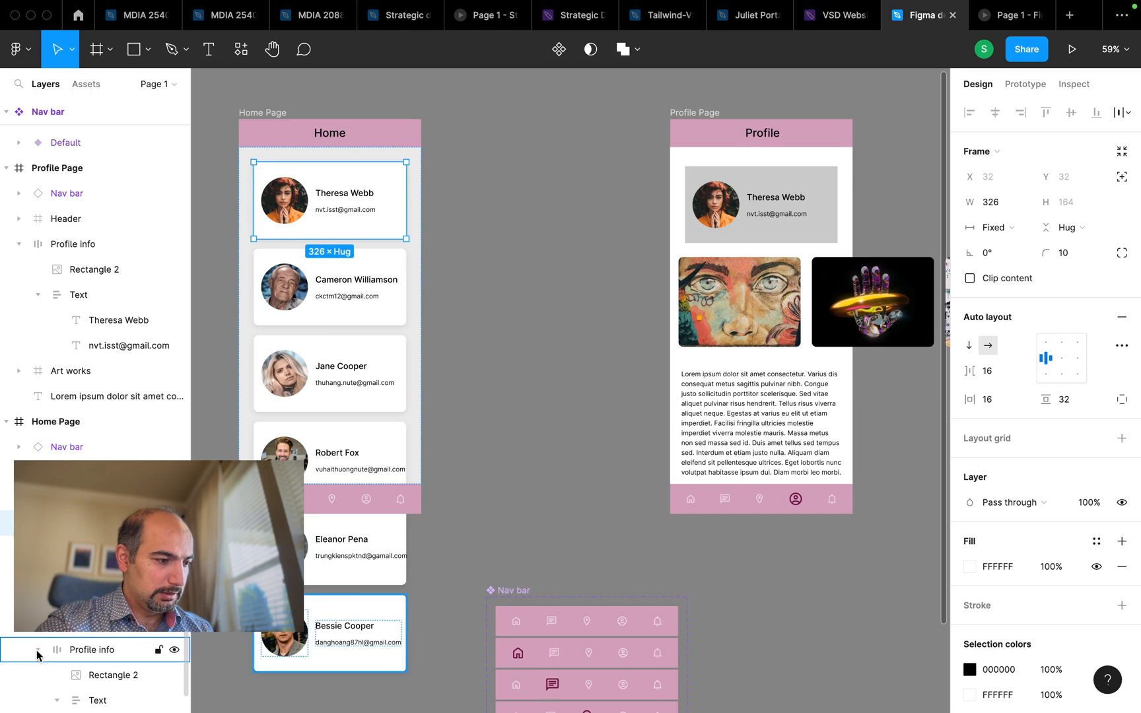
left_click(38, 649)
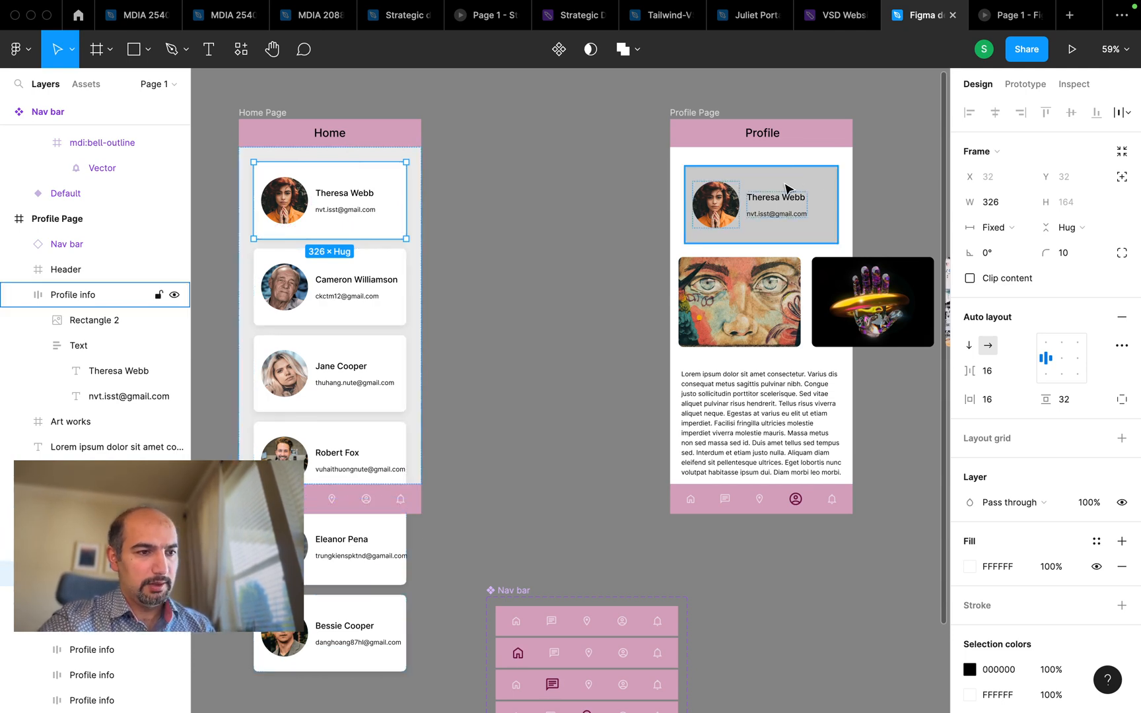
Wrap the Profile Page's Profile info frame in an auto layout frame and rename that frame as Scroll.
left_click(788, 190)
key("shift+a")
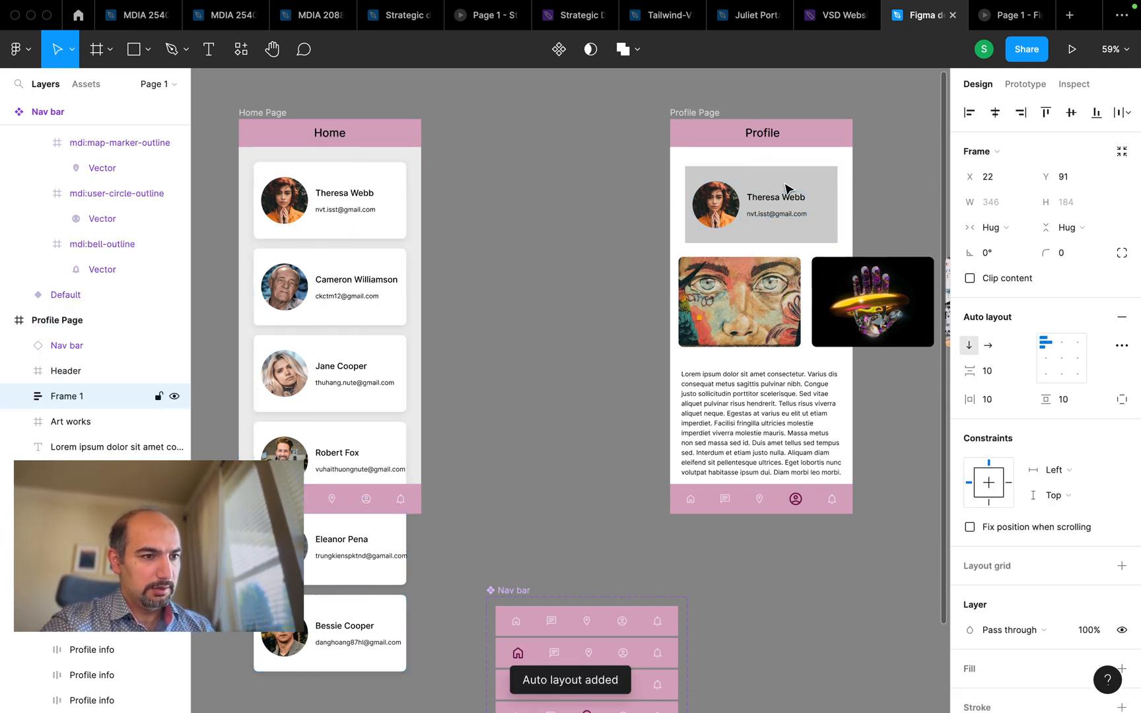
double_click(61, 396)
type("S")
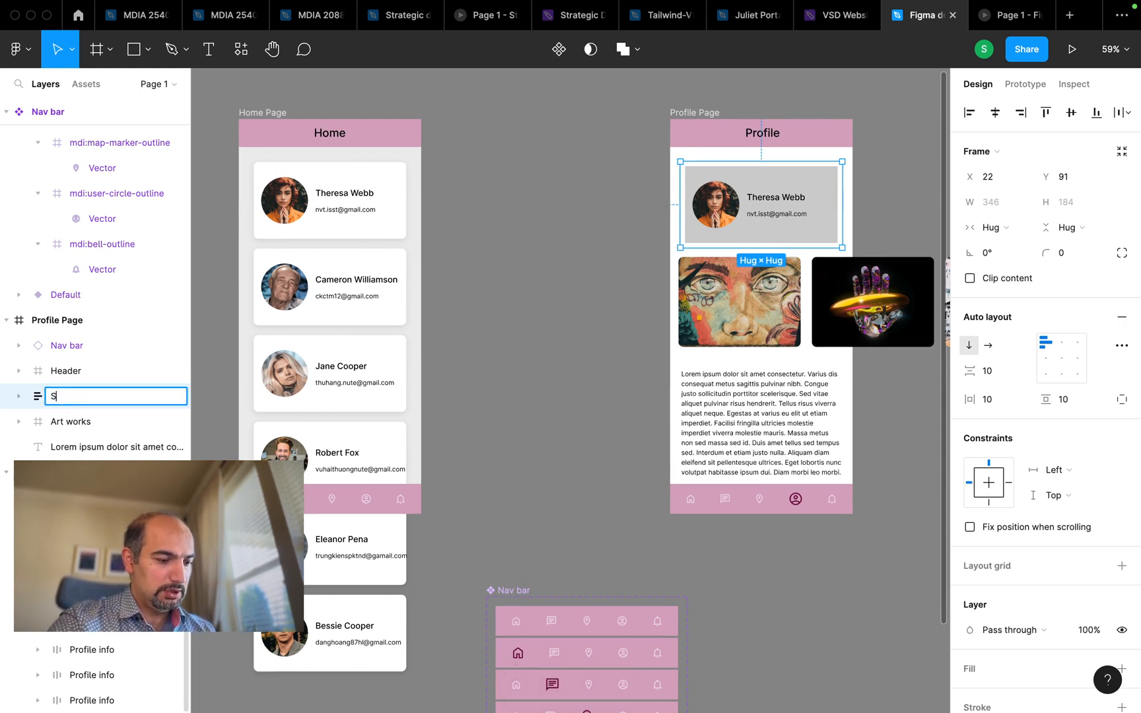
type("croll")
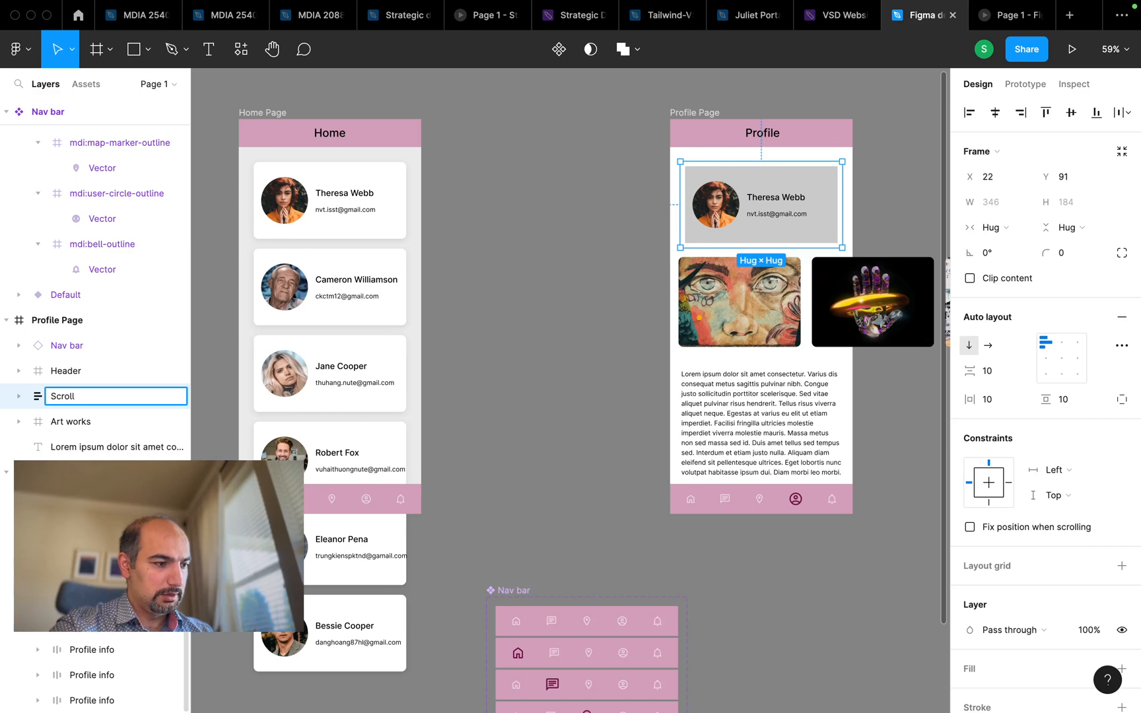
key("Return")
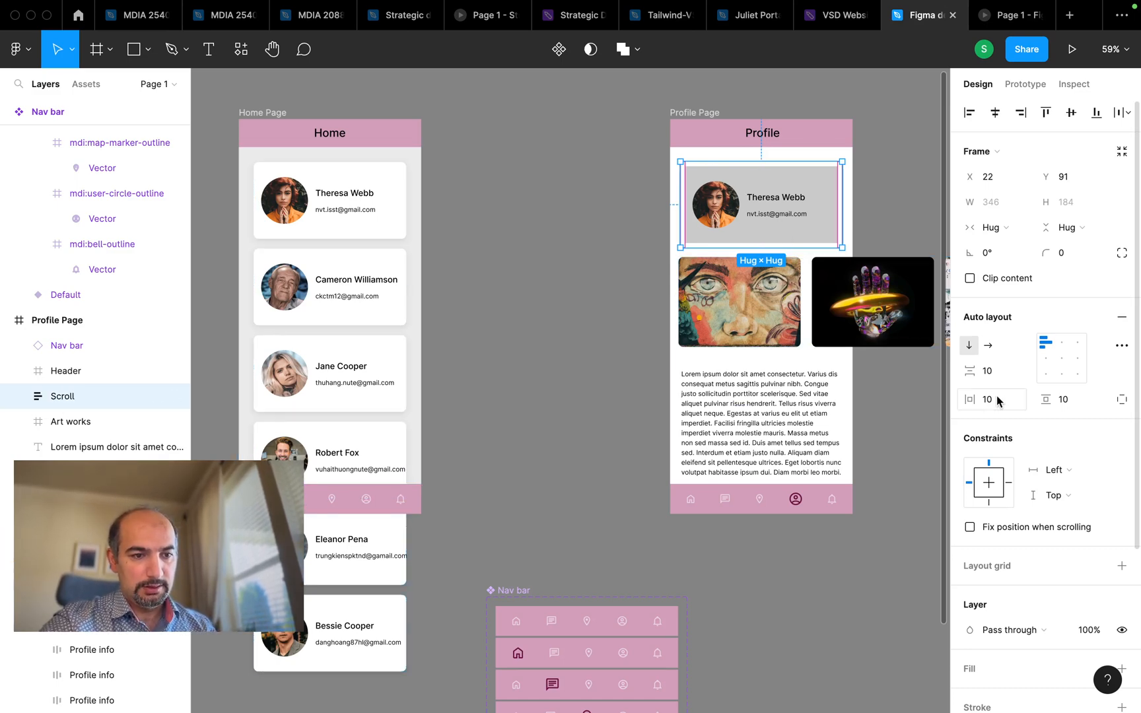
Paste the Home Scroll frame's properties onto the Profile Page's Scroll frame, giving it 21 spacing and 32 padding on both axes.
left_click(246, 315)
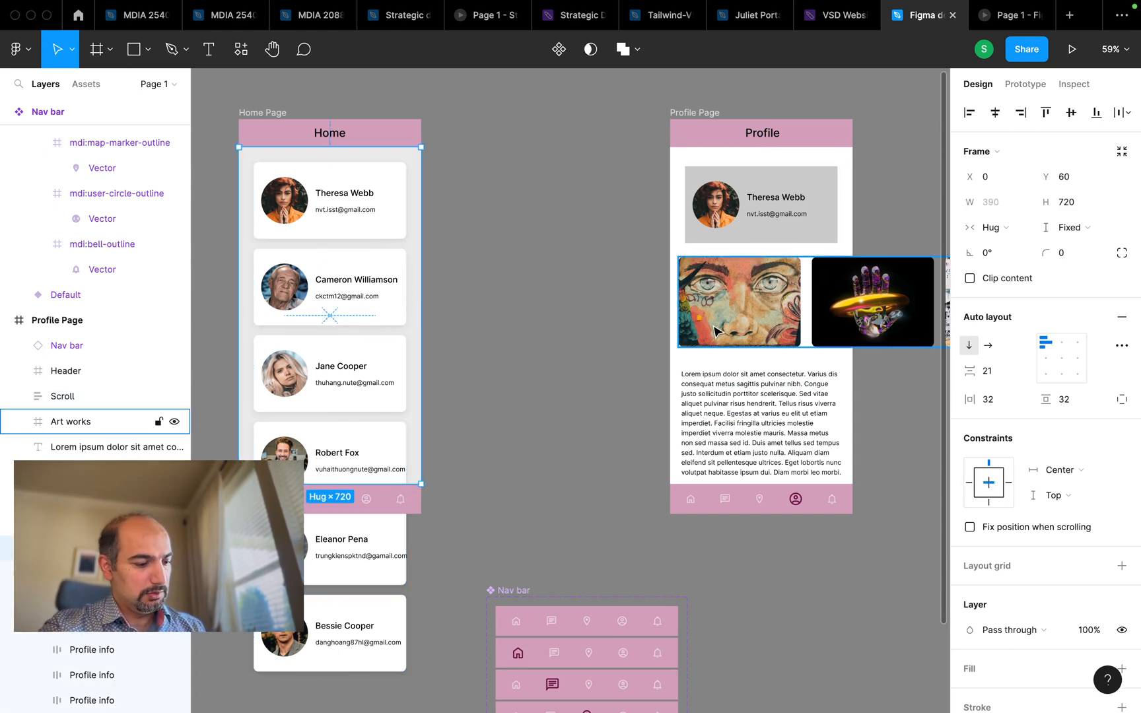
left_click(794, 222)
key("alt")
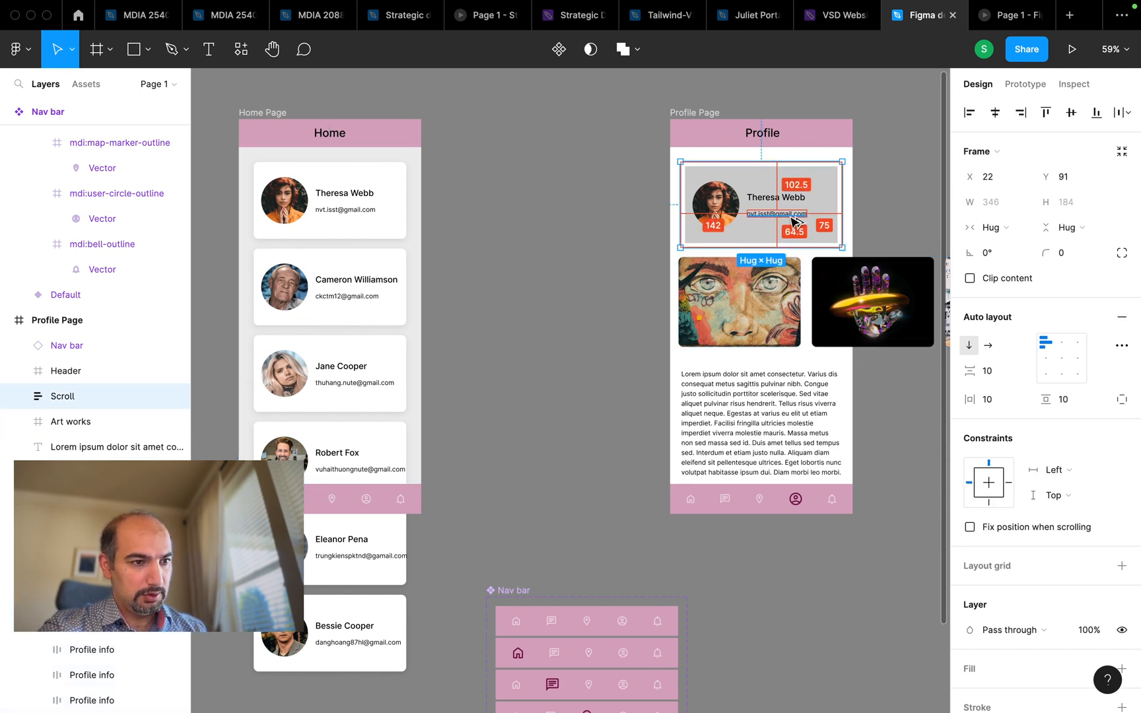
key("super+alt+v")
Position the Profile Page's Scroll frame directly beneath the header at X 0, Y 60.
left_click_drag(758, 213, 750, 199)
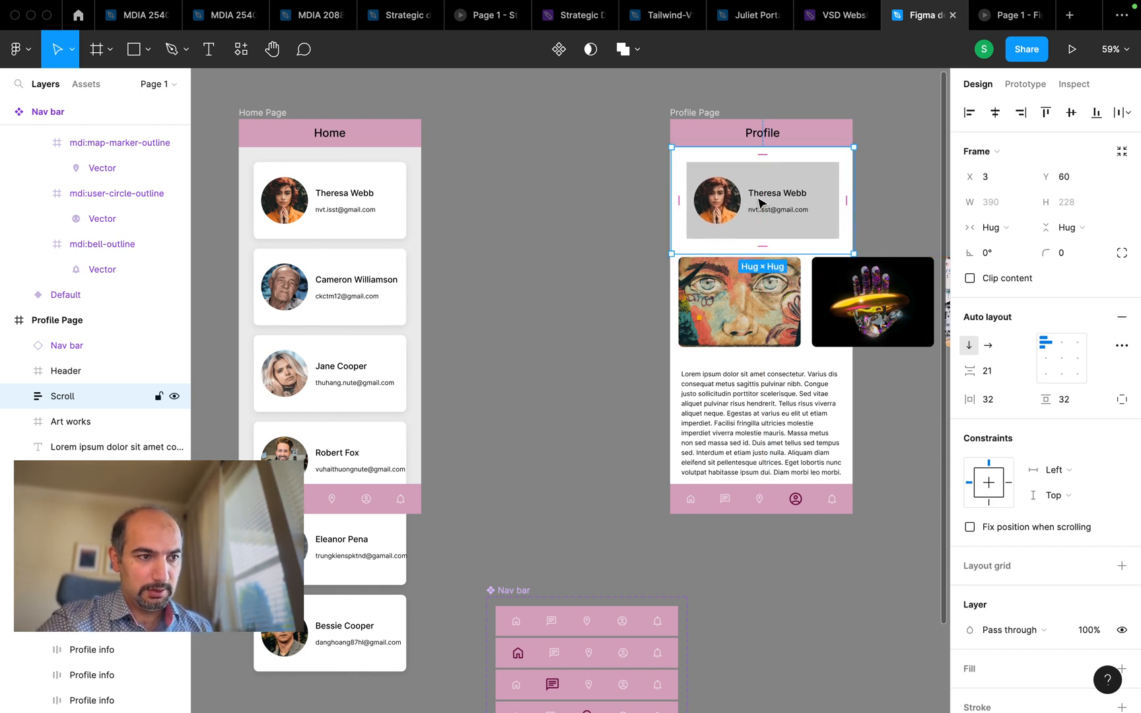
scroll(759, 201, "up", 3)
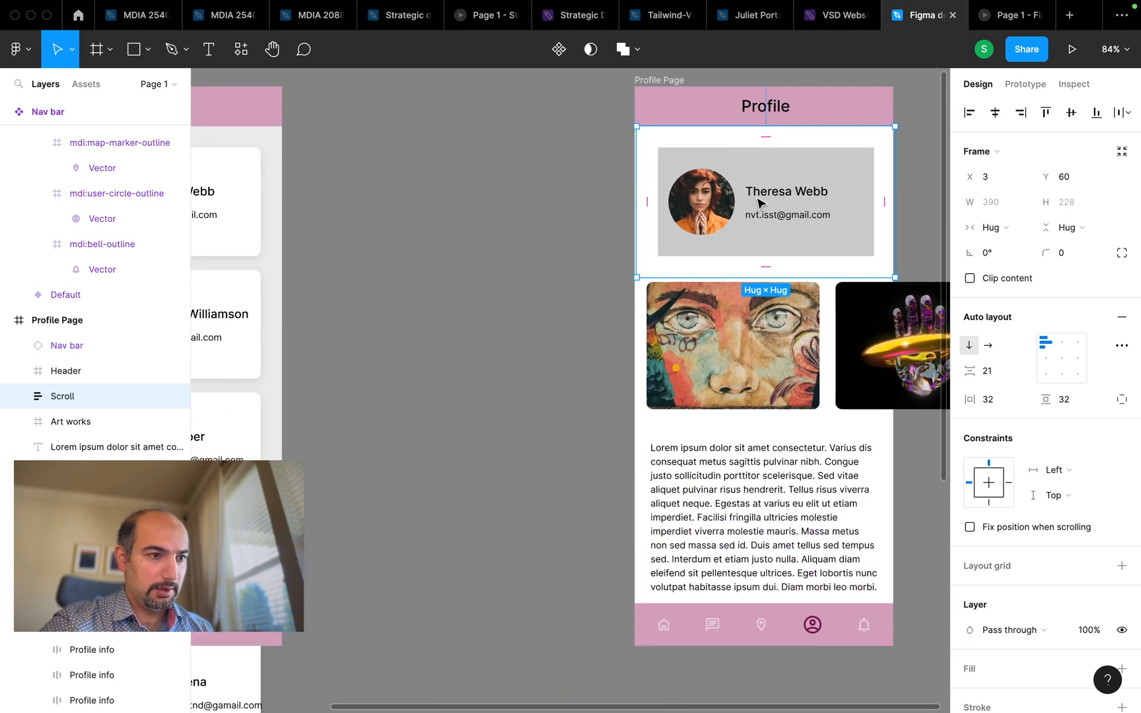
scroll(745, 202, "up", 1)
left_click_drag(729, 212, 726, 212)
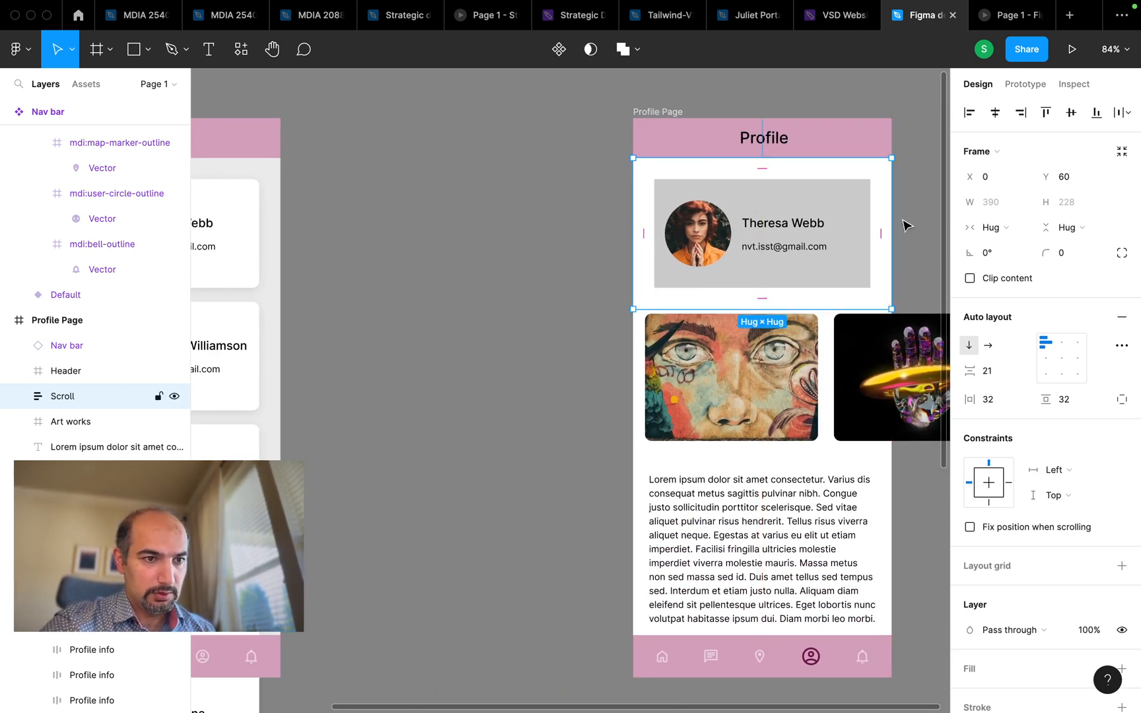
Restart the prototype preview, test the first Home card's transition to the Profile screen again, and return to the design file.
scroll(835, 307, "down", 5)
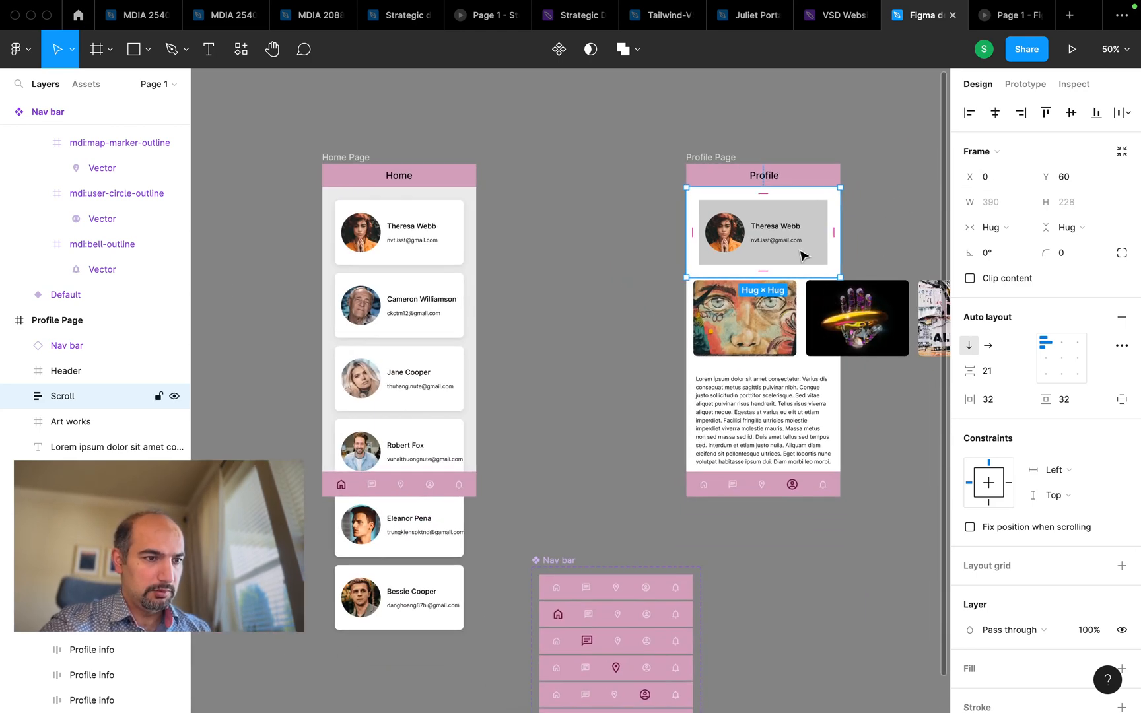
left_click(989, 15)
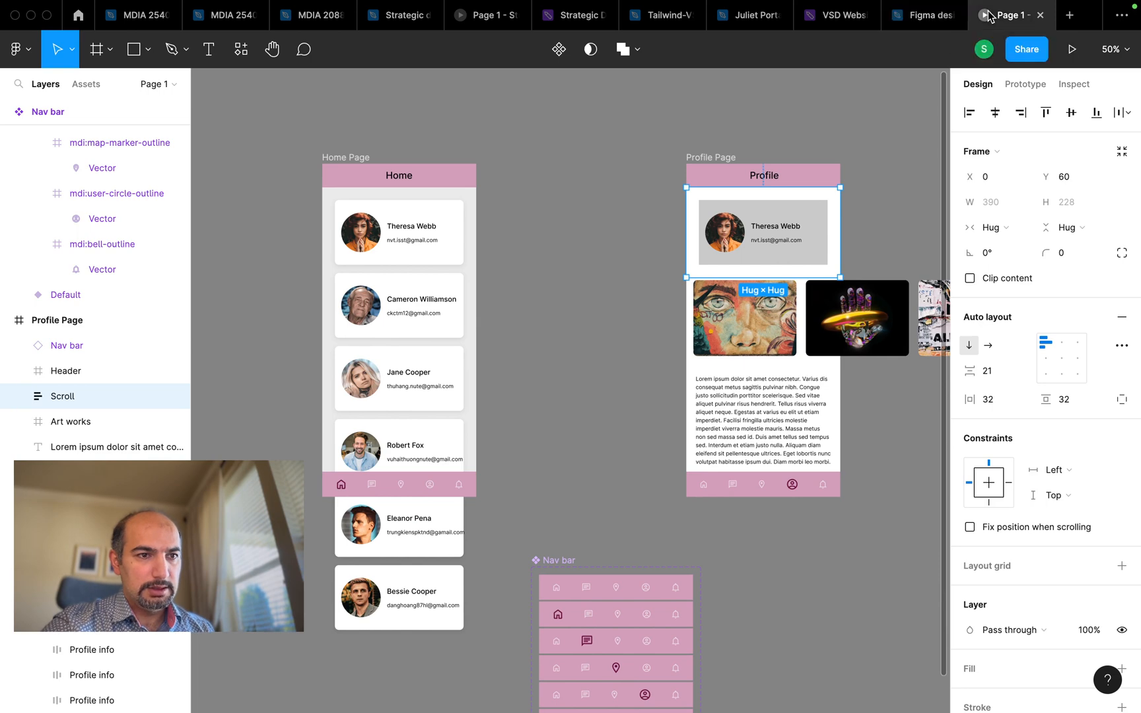
key("r")
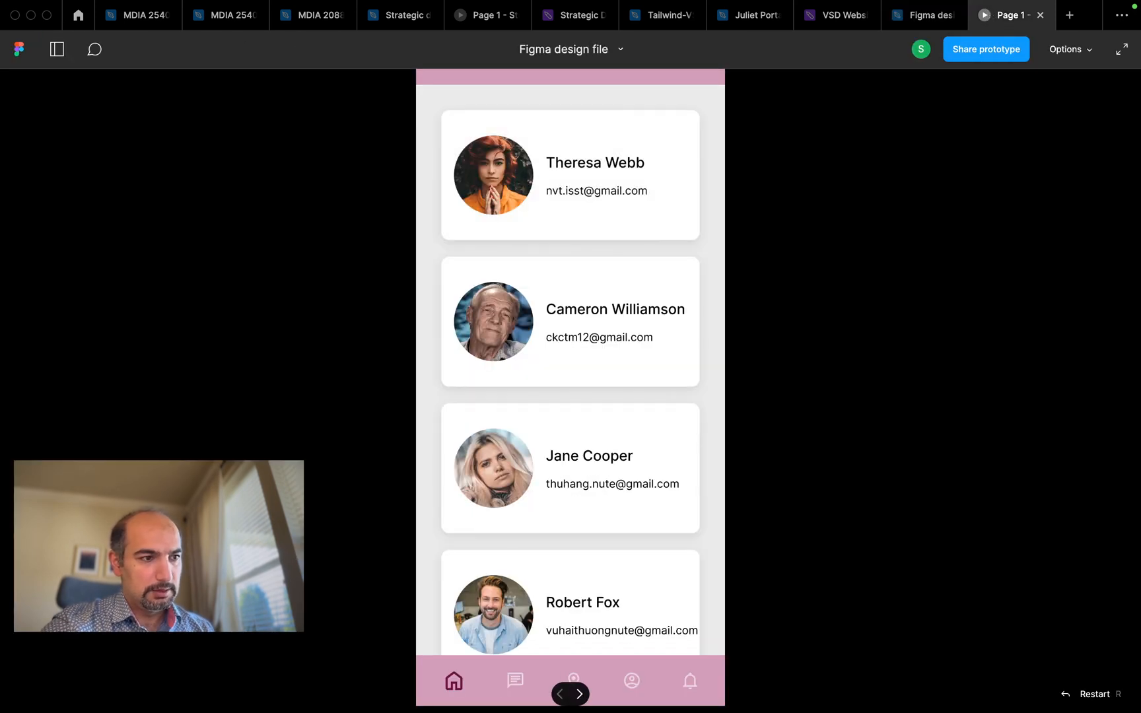
left_click(554, 235)
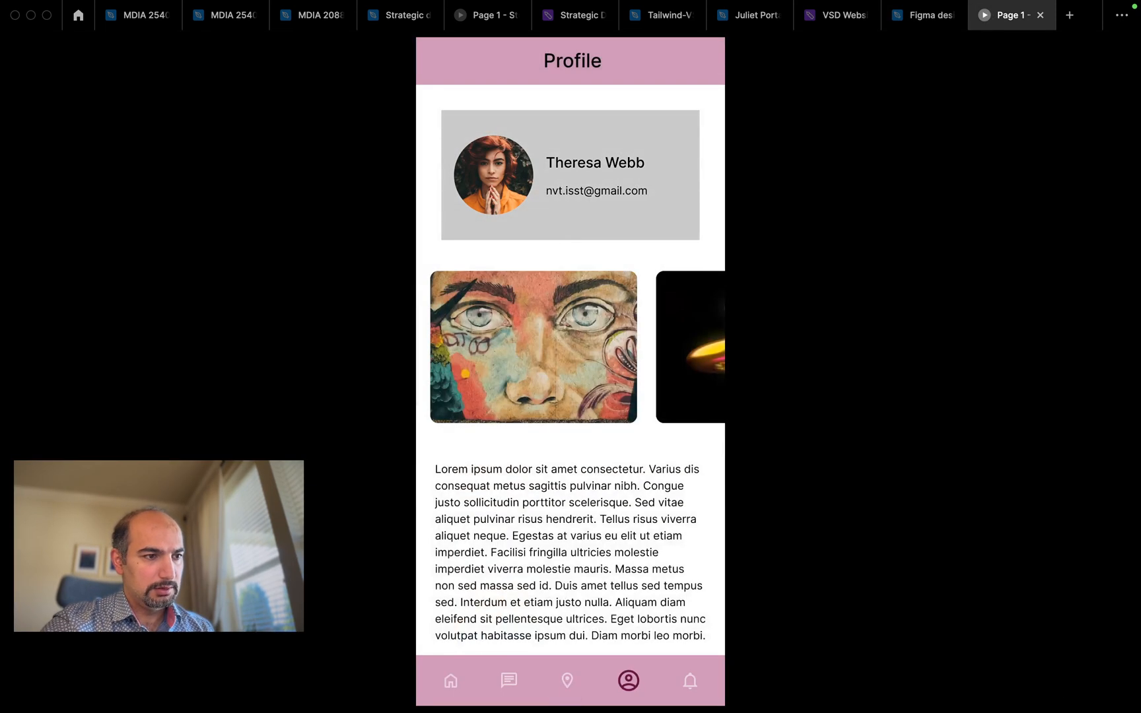
left_click(924, 17)
Change the auto layout of the Profile Page's Profile info frame to vertical.
left_click(759, 228)
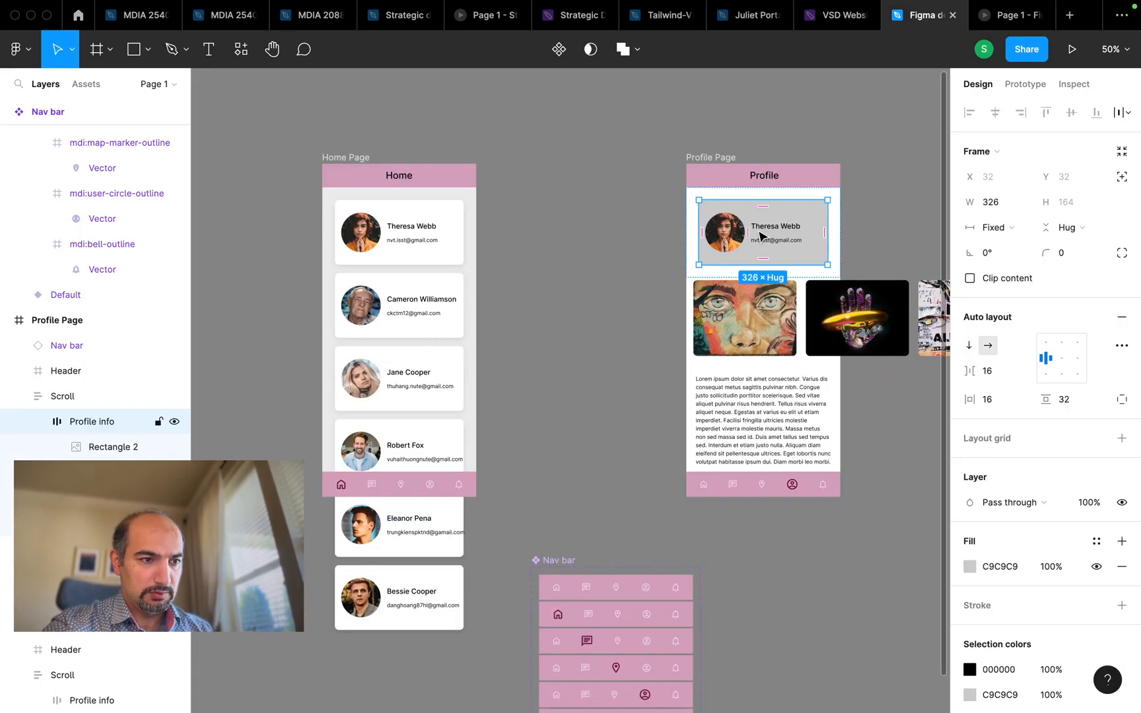
scroll(759, 235, "up", 3)
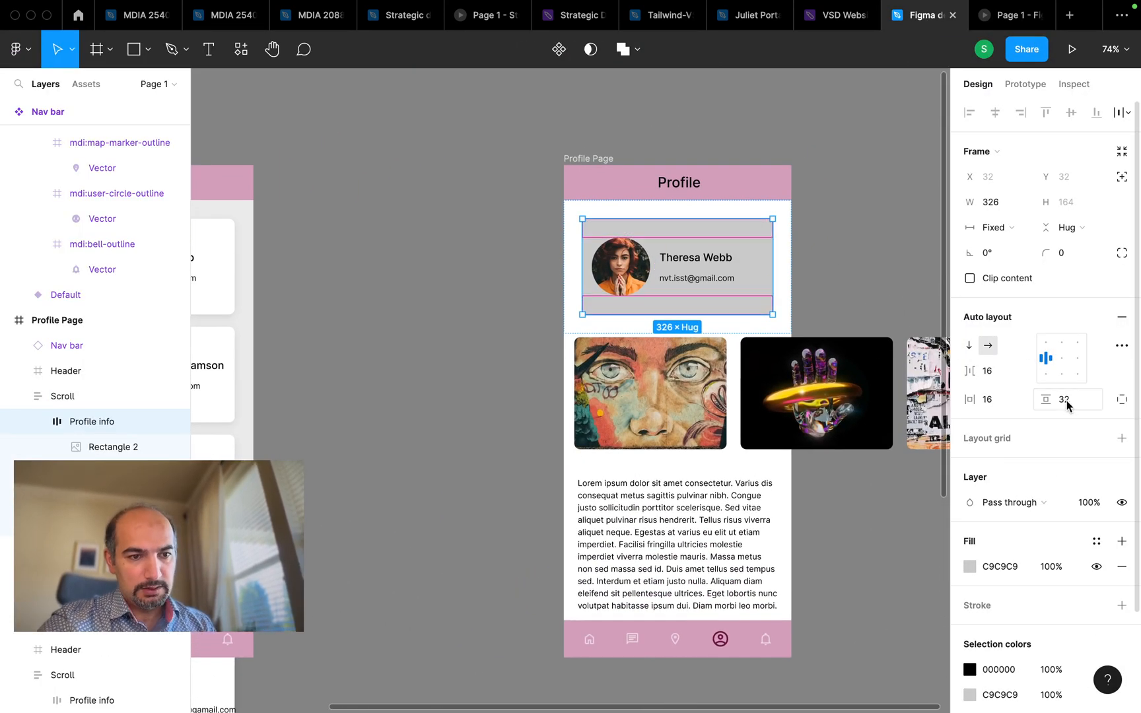
left_click(640, 269)
key("Return")
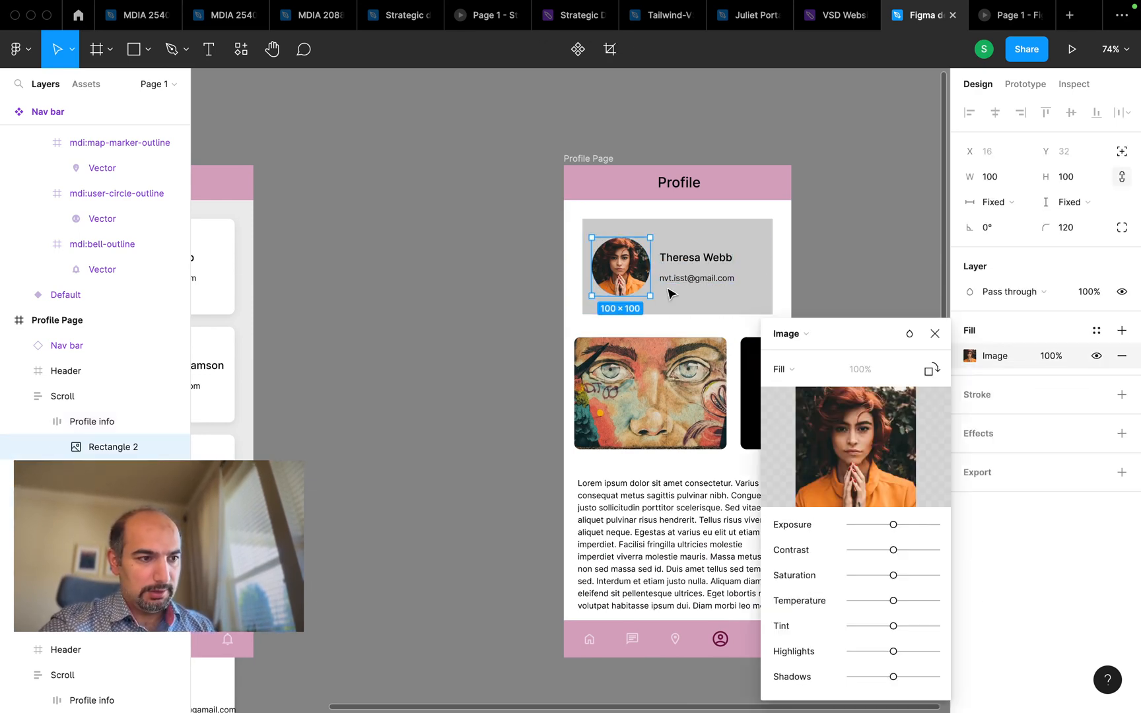
left_click(670, 293)
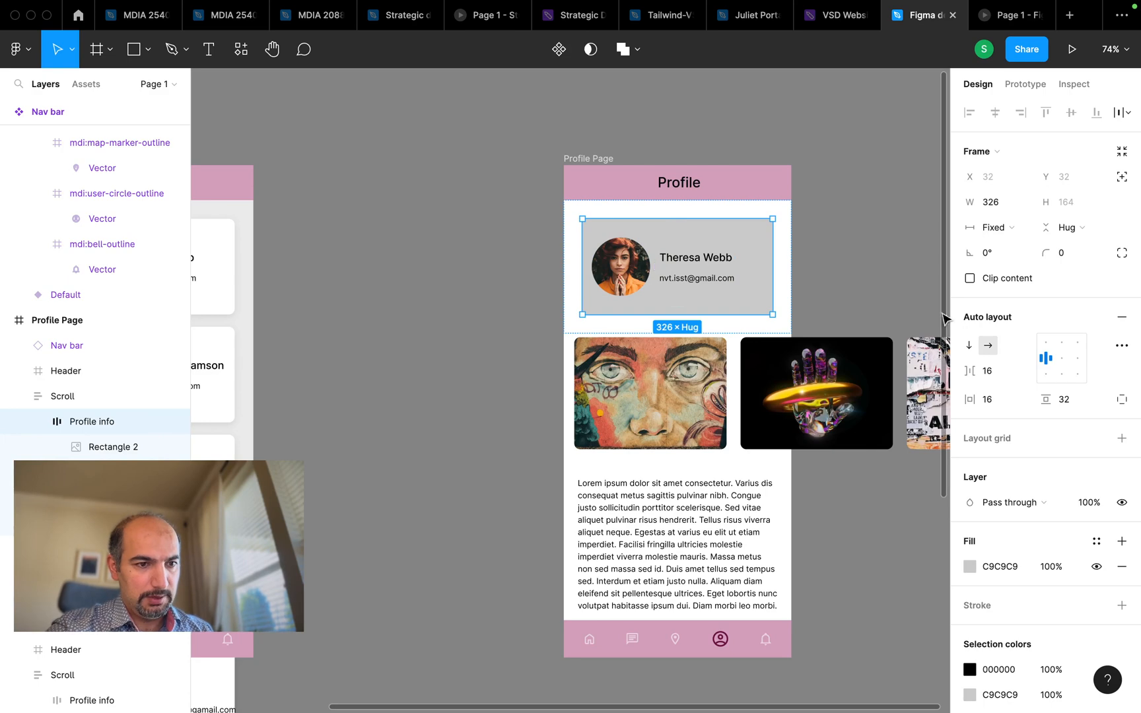
left_click(969, 344)
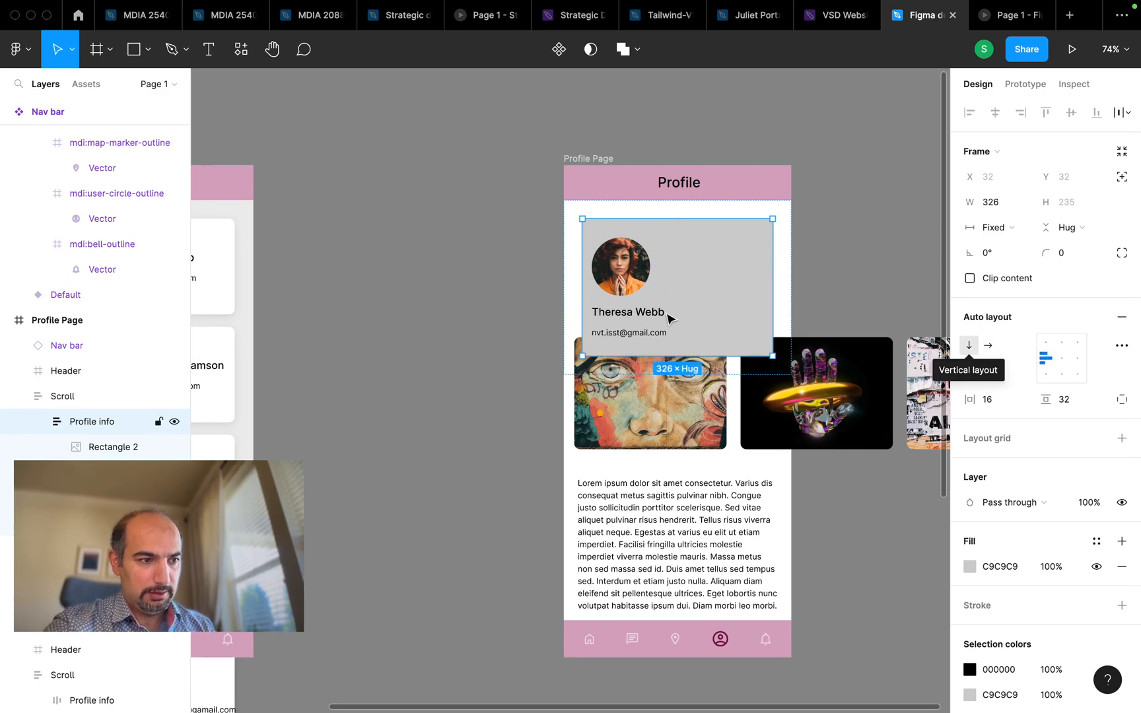
left_click(639, 282)
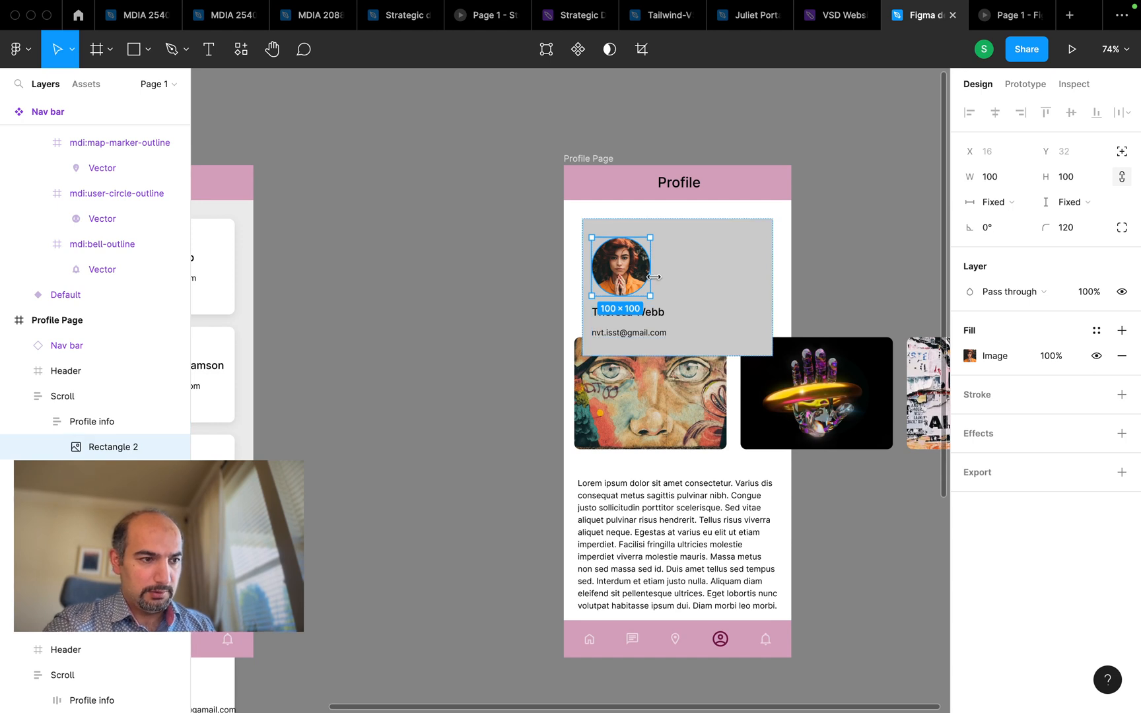
left_click_drag(653, 276, 738, 272)
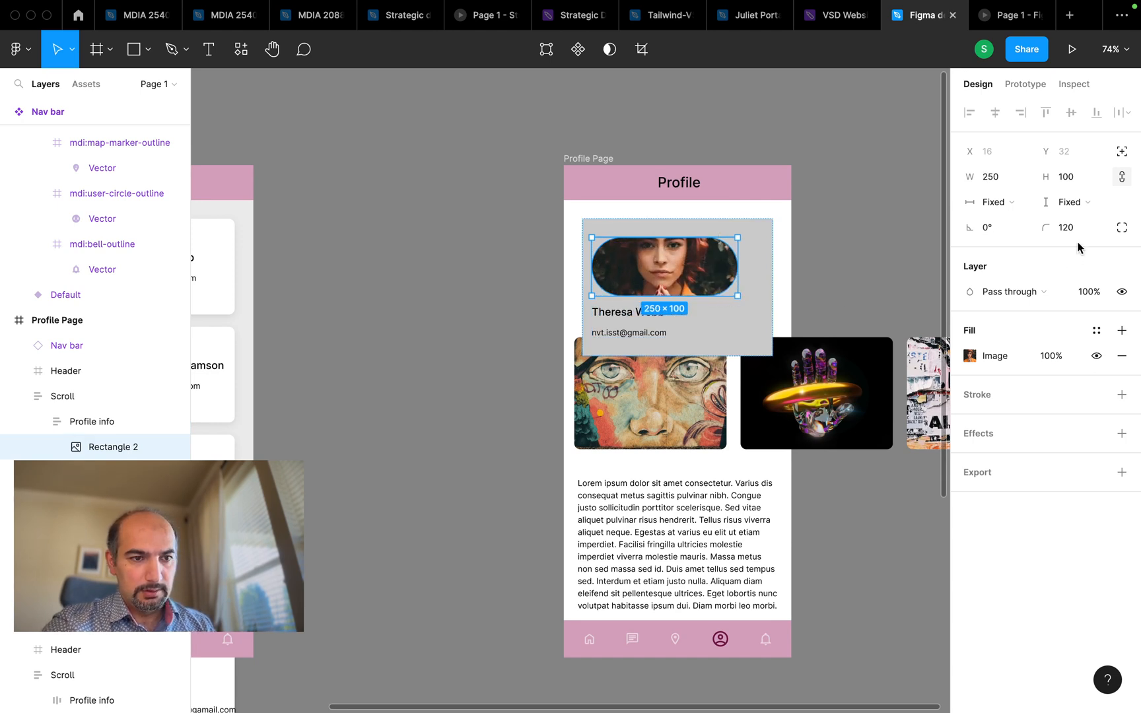
left_click(1064, 228)
type("0")
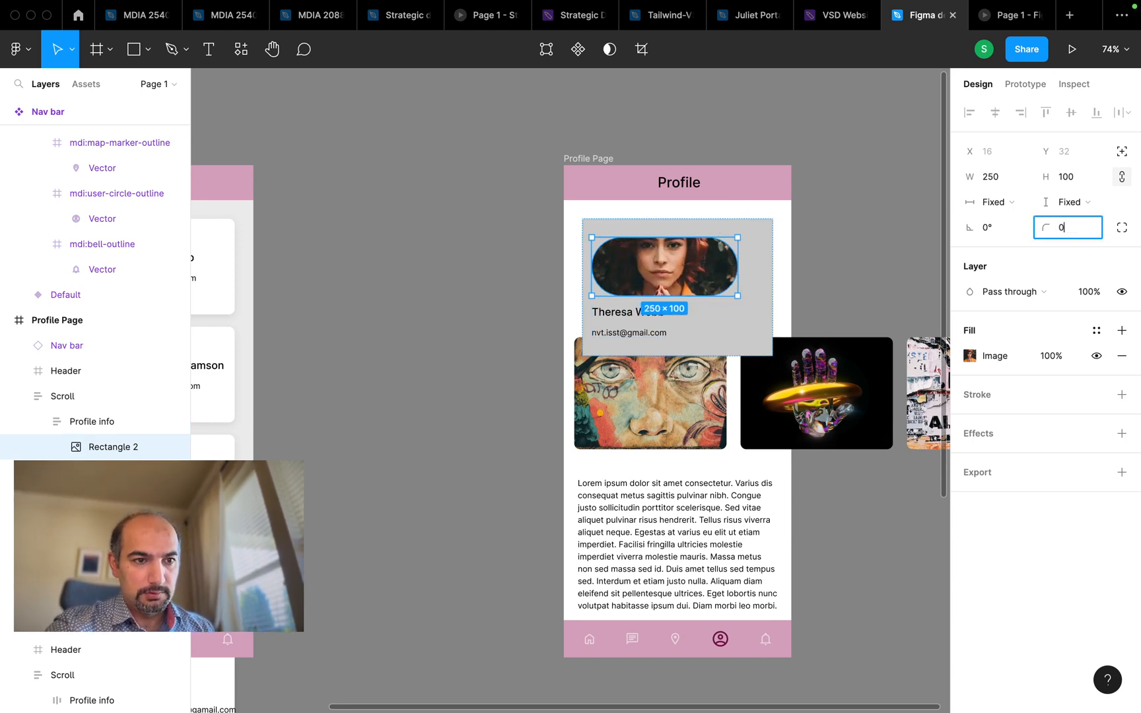
key("Return")
Enlarge the profile photo to 310 × 112, undoing any extra adjustment at its left edge.
left_click_drag(735, 239, 771, 230)
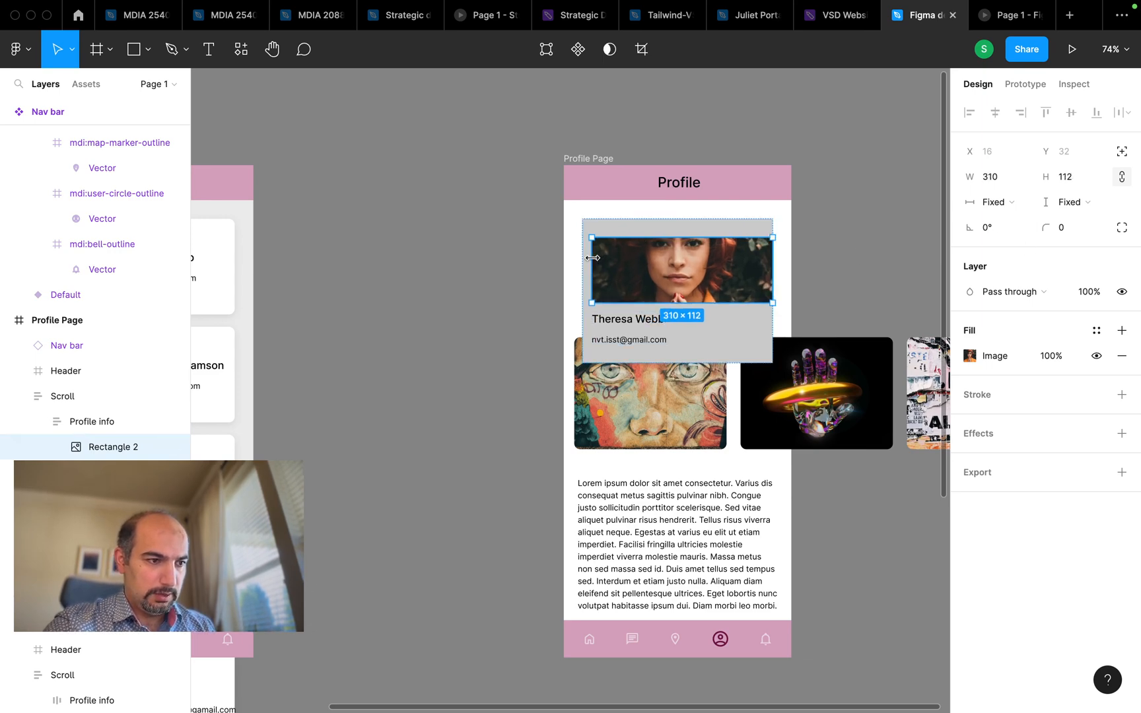
left_click_drag(592, 257, 591, 254)
key("ctrl+z")
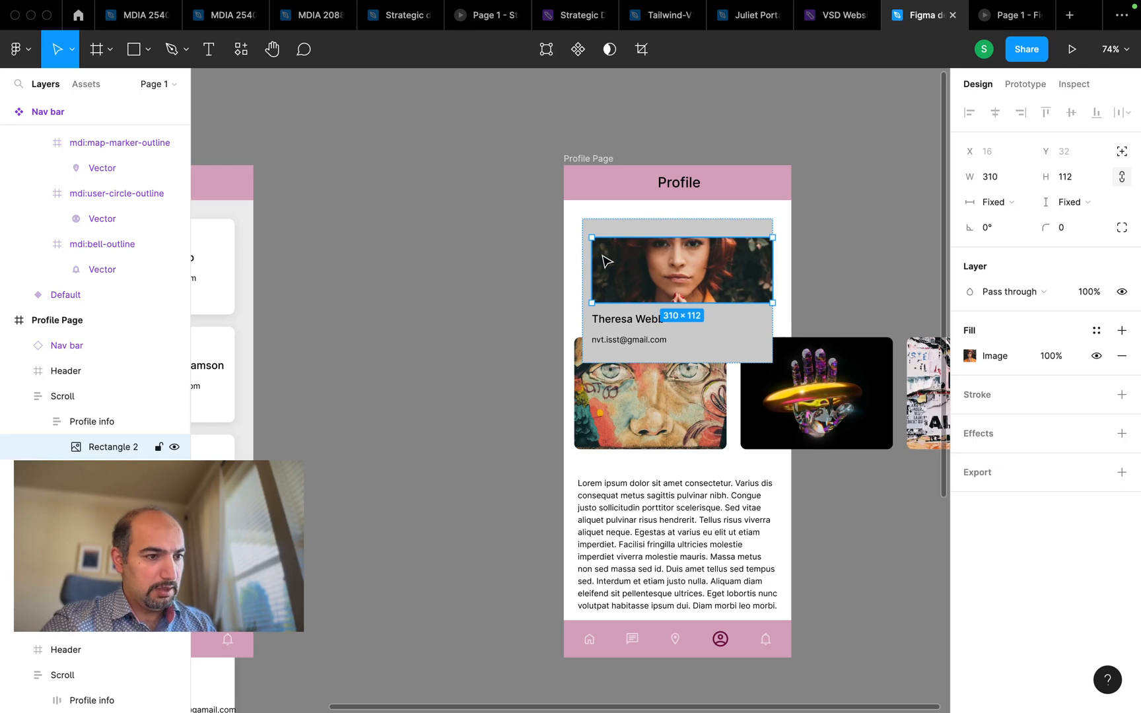
Set the horizontal and vertical padding of the Profile Page's Profile info frame to 0.
left_click(659, 233)
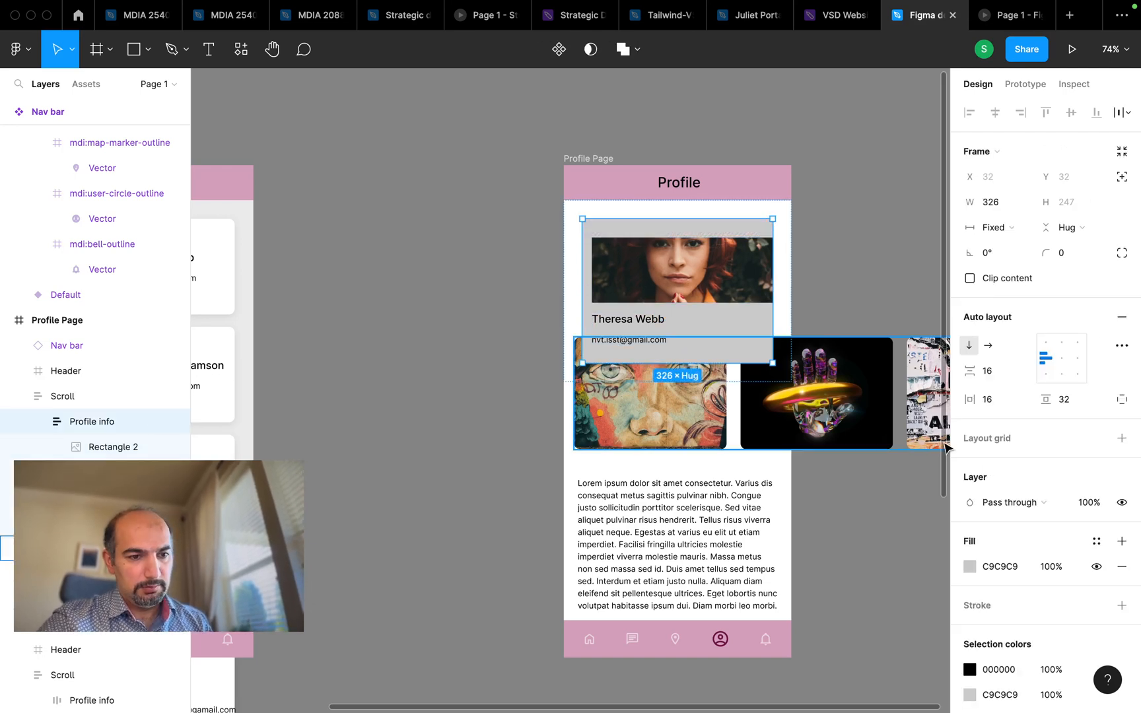
left_click(1004, 404)
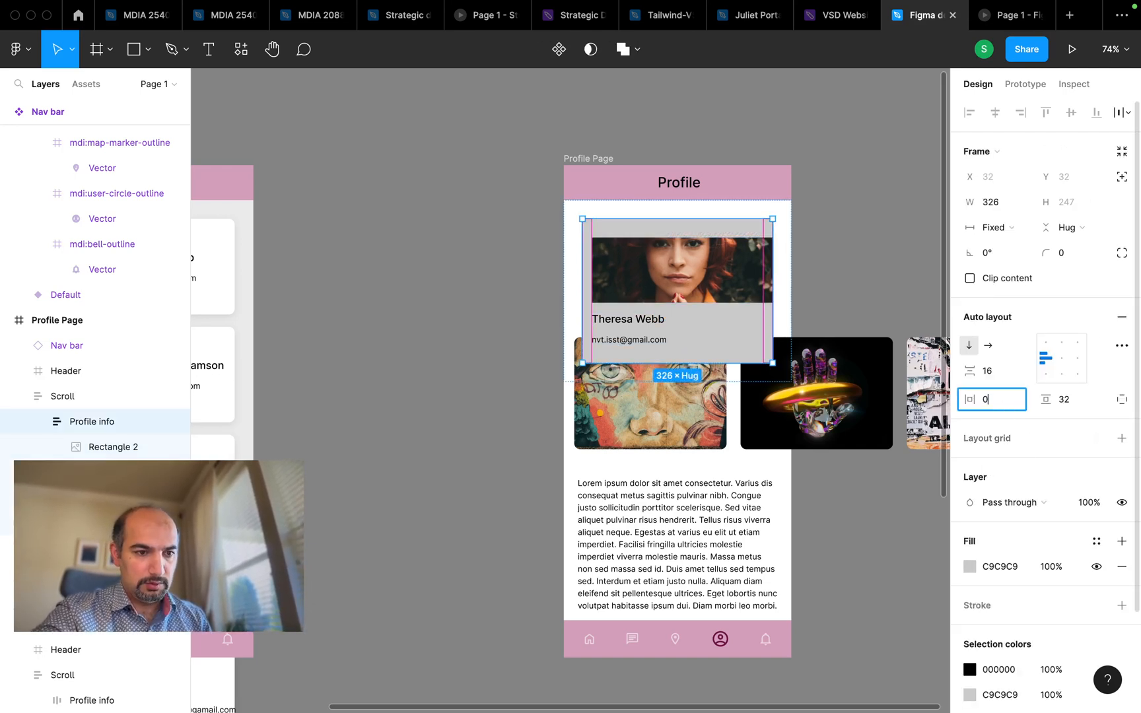
type("0")
left_click(1066, 407)
type("0")
key("Return")
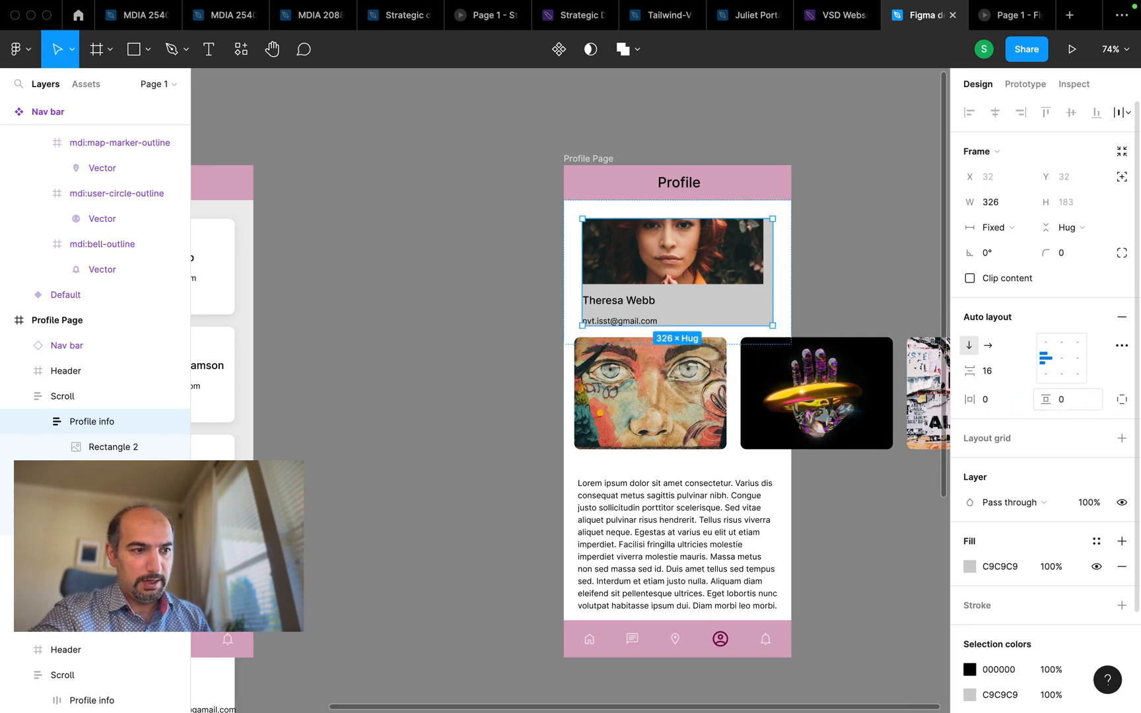
Set the profile photo's horizontal resizing to Fill container.
left_click(763, 272)
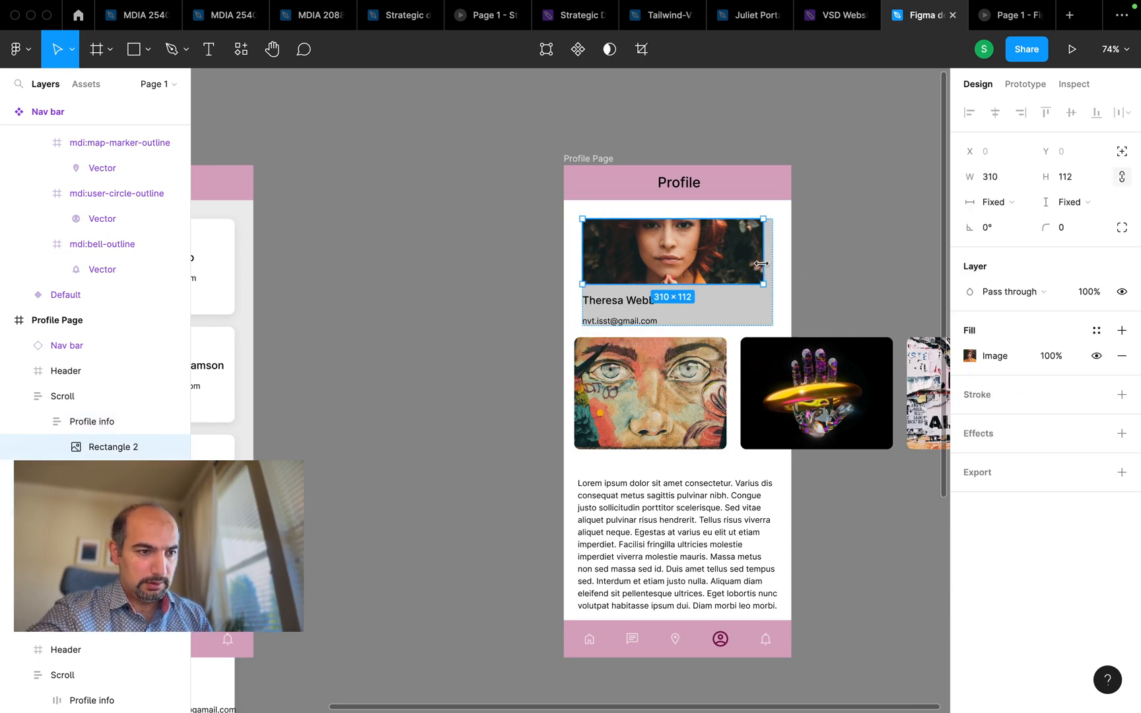
left_click(994, 201)
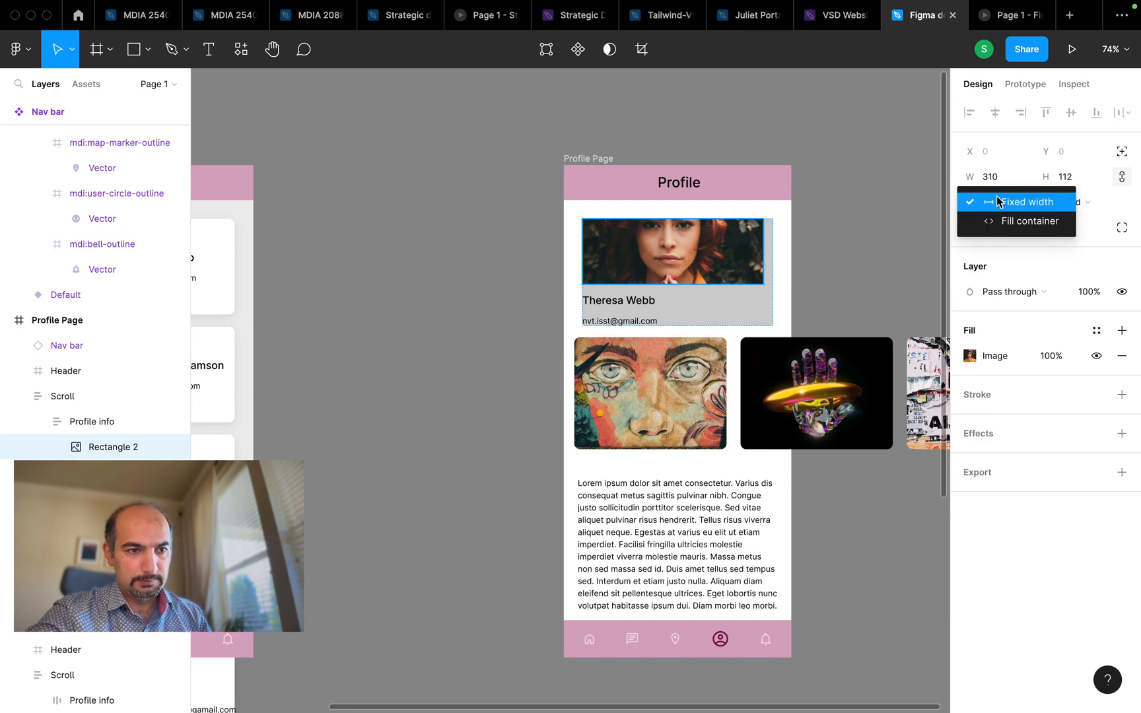
left_click(1020, 226)
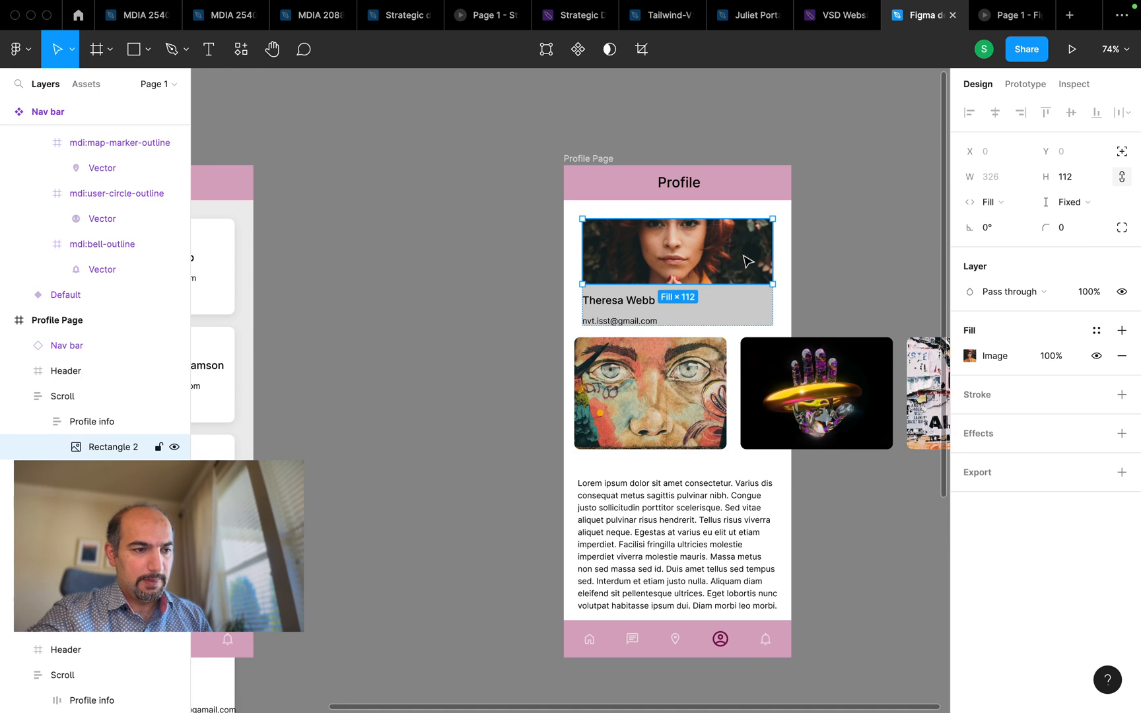
Set the vertical and horizontal padding of the Profile Page's Scroll frame to 0.
left_click(751, 302)
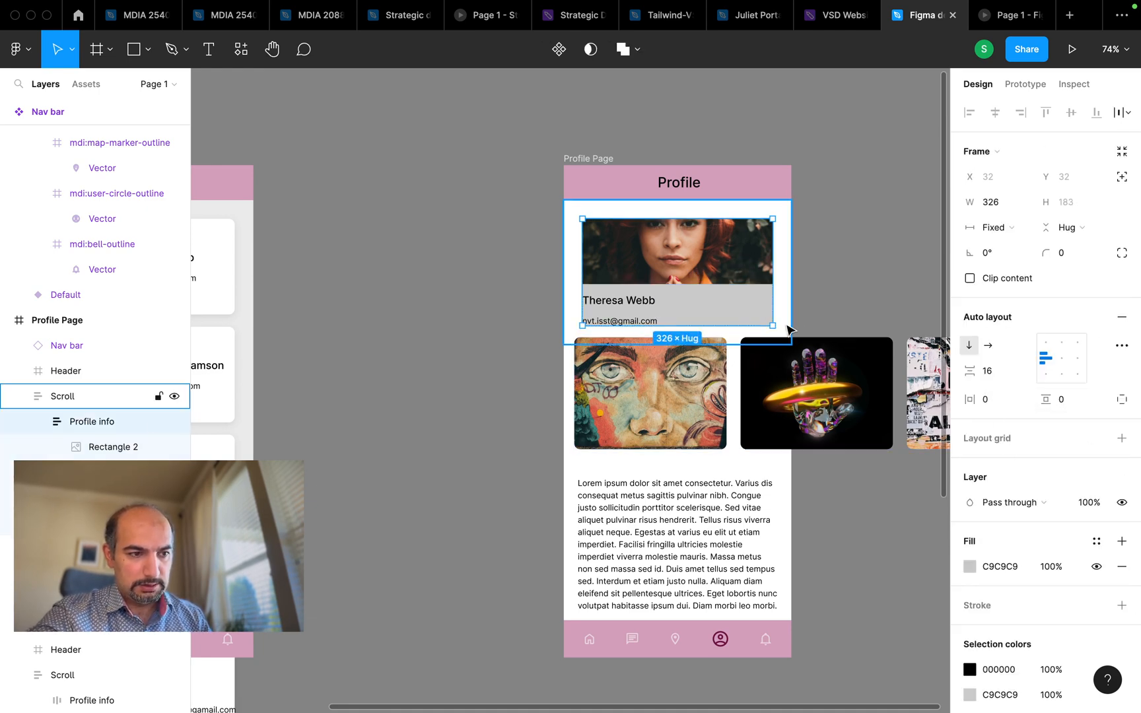
left_click(788, 329)
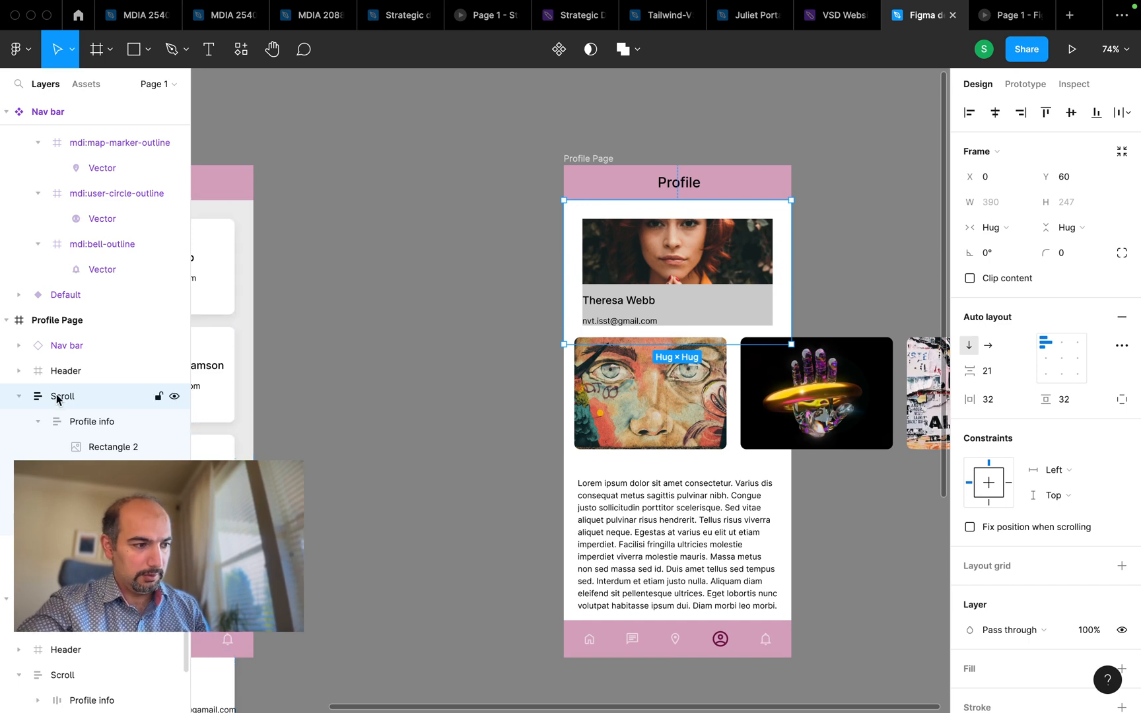
left_click(1070, 400)
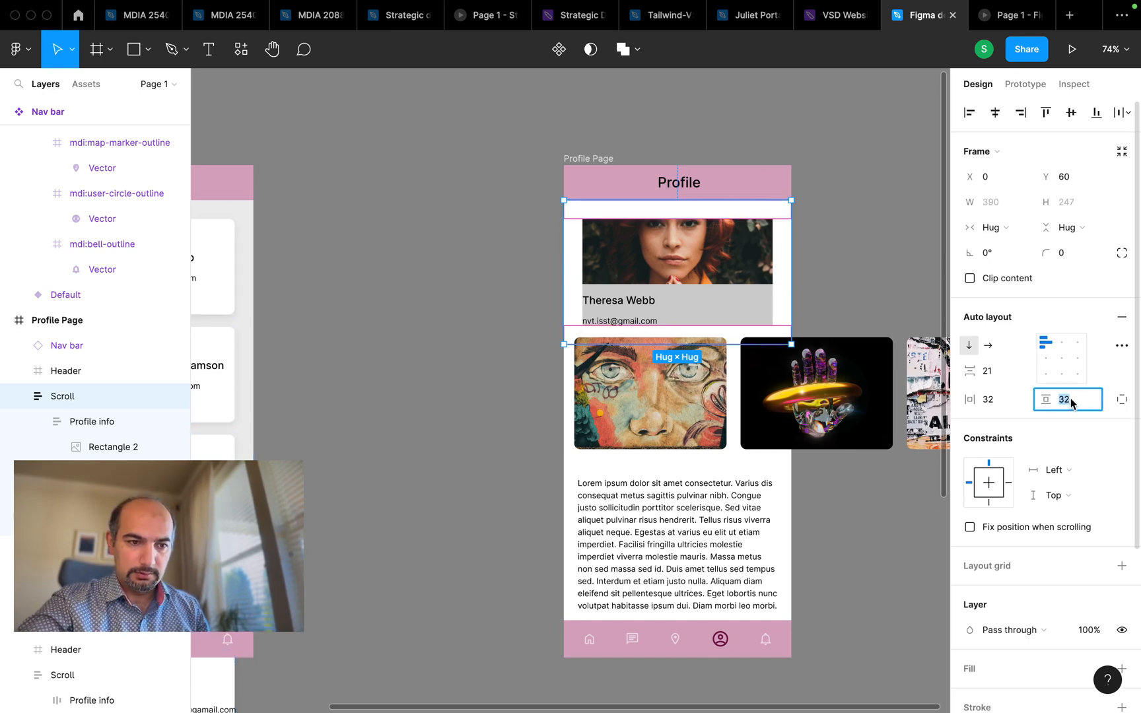
type("0")
key("Return")
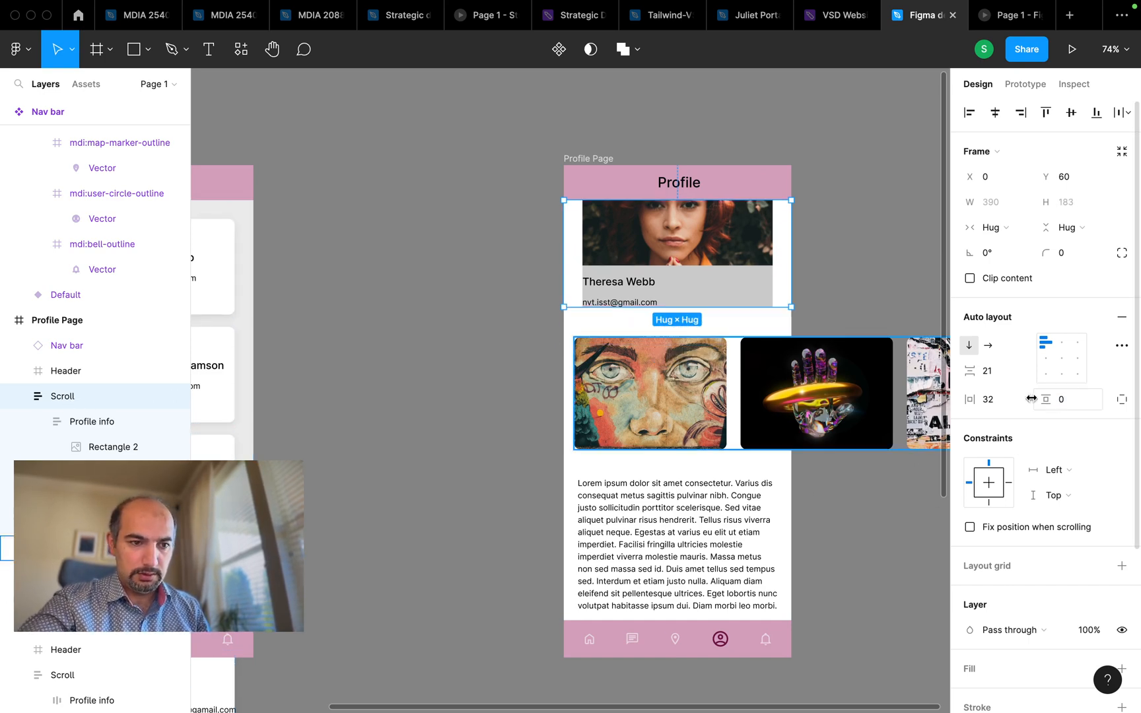
left_click(1001, 408)
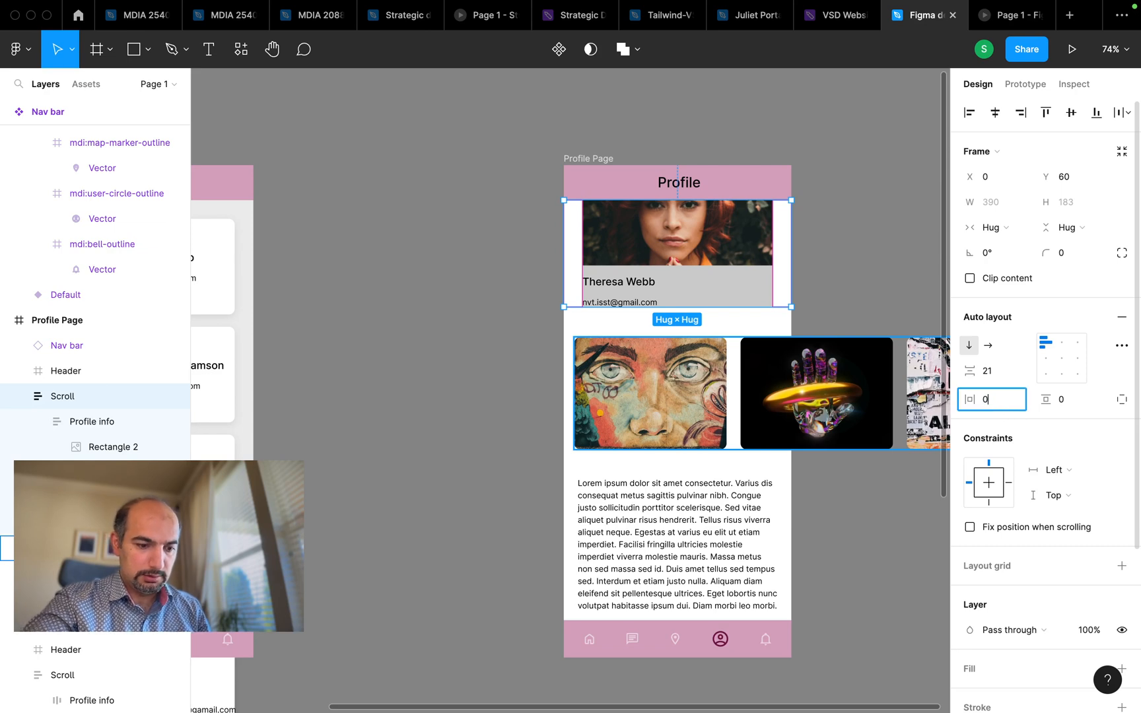
key("Return")
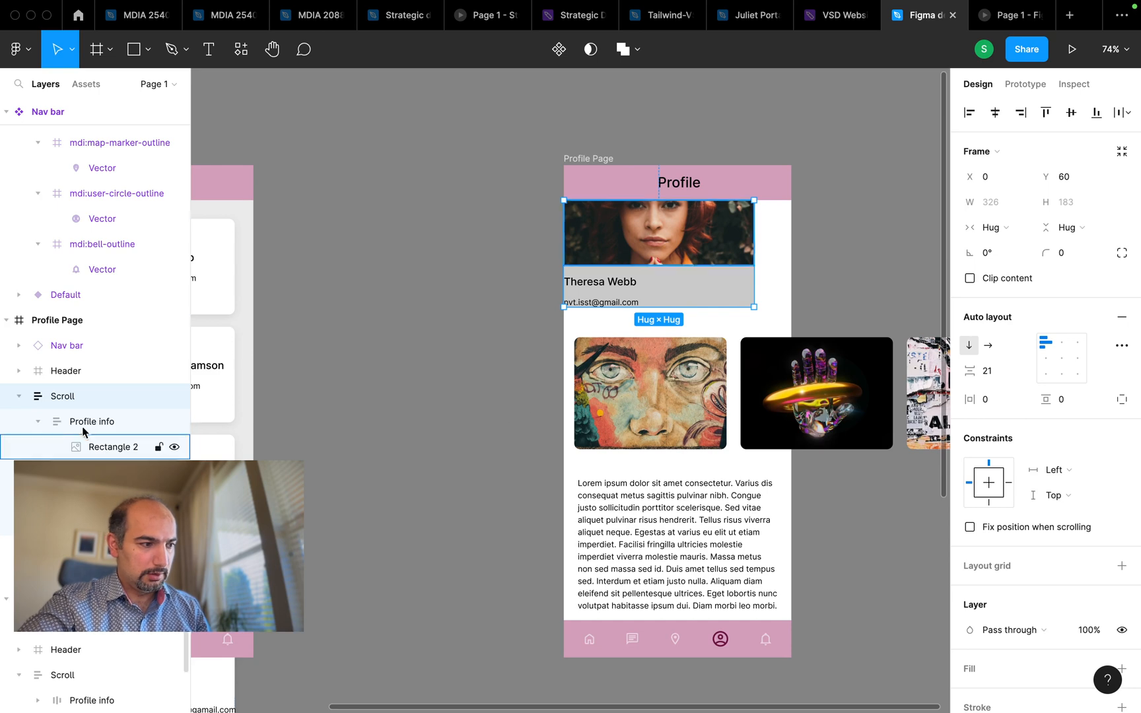
Widen the Scroll frame to 390 and set the Profile info frame's horizontal resizing to Fill container.
left_click(991, 227)
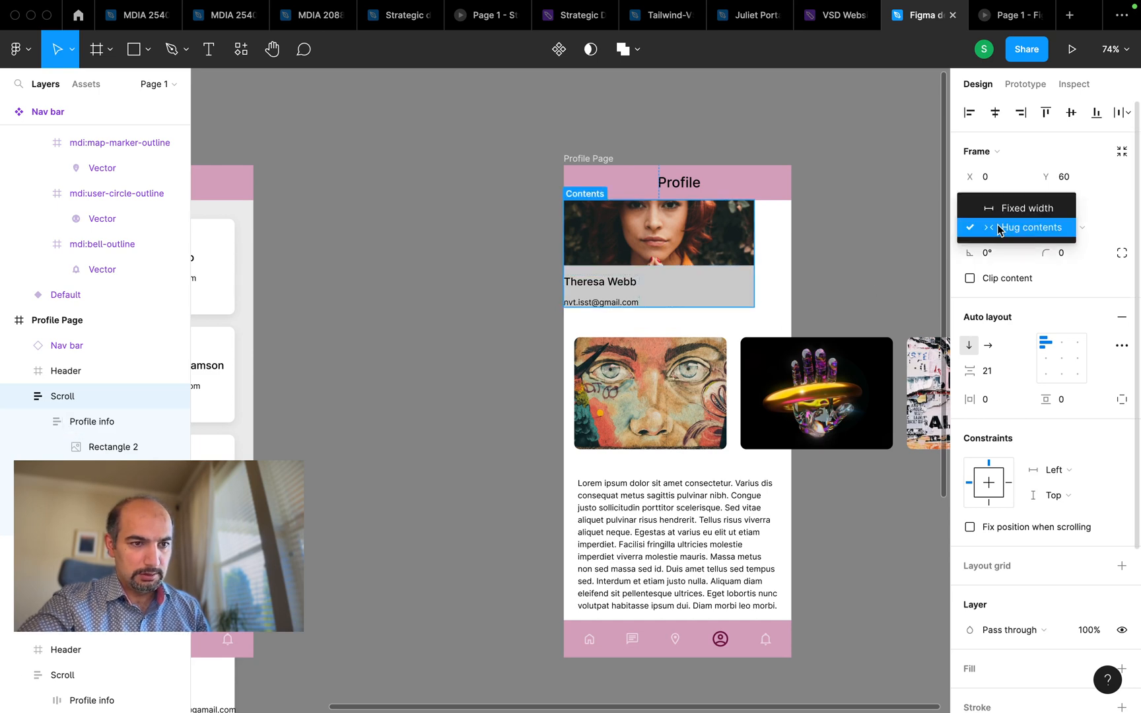
left_click(824, 253)
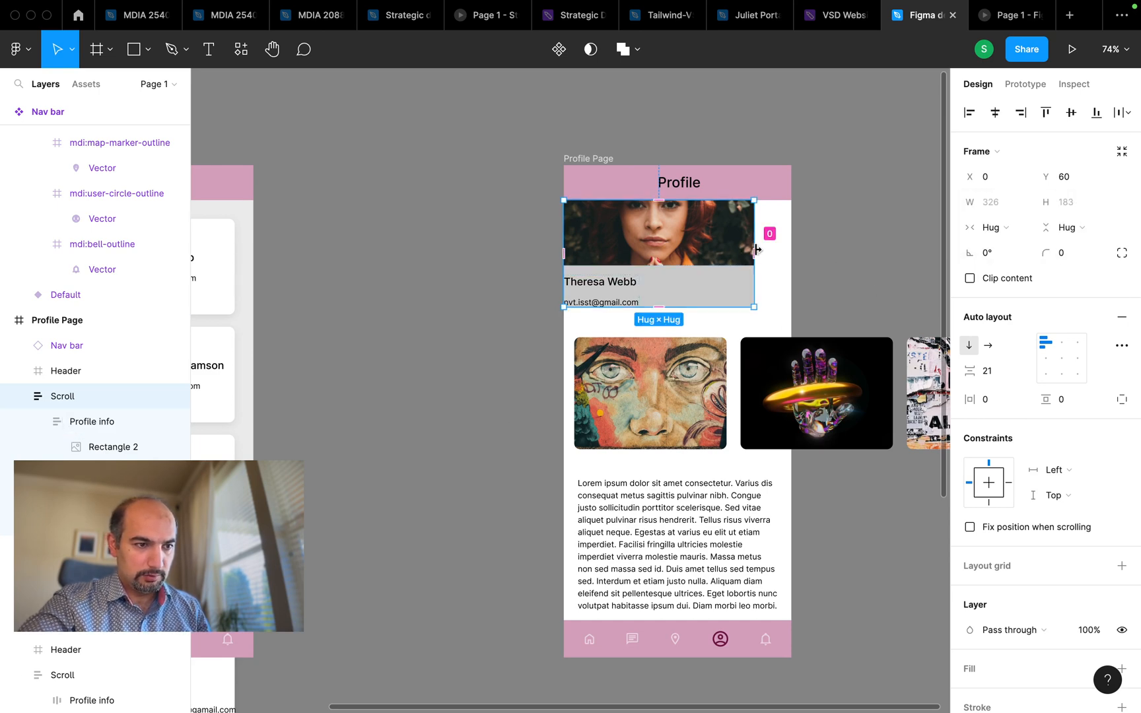
left_click_drag(756, 276, 791, 275)
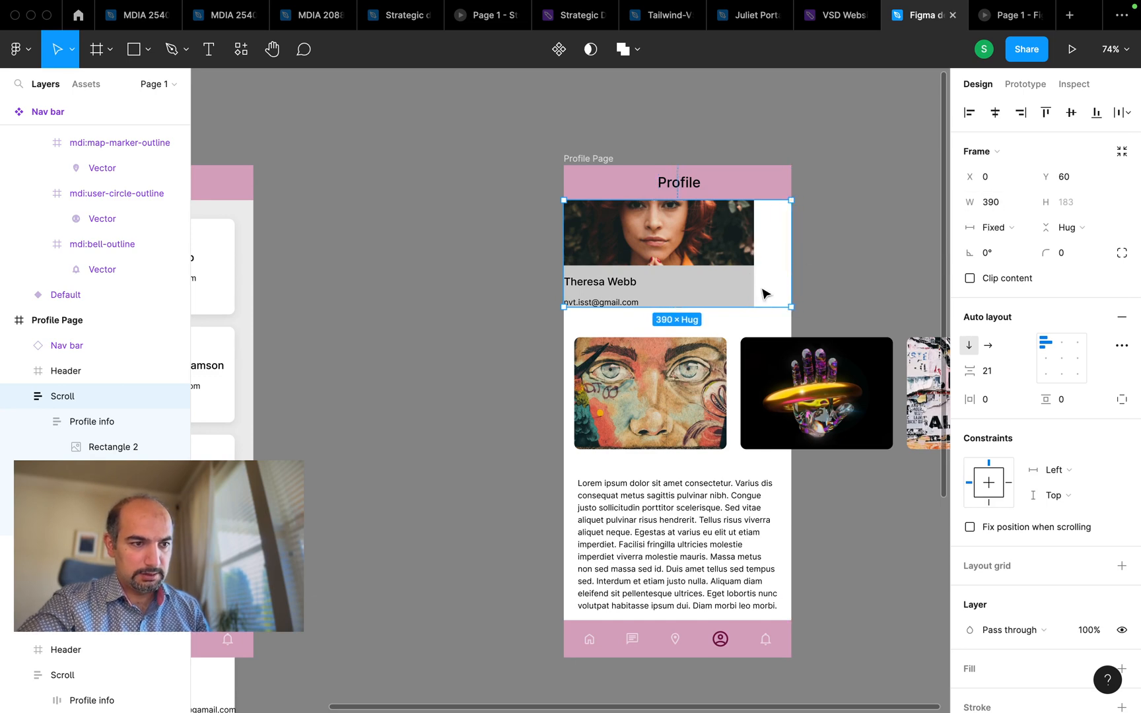
left_click(711, 288)
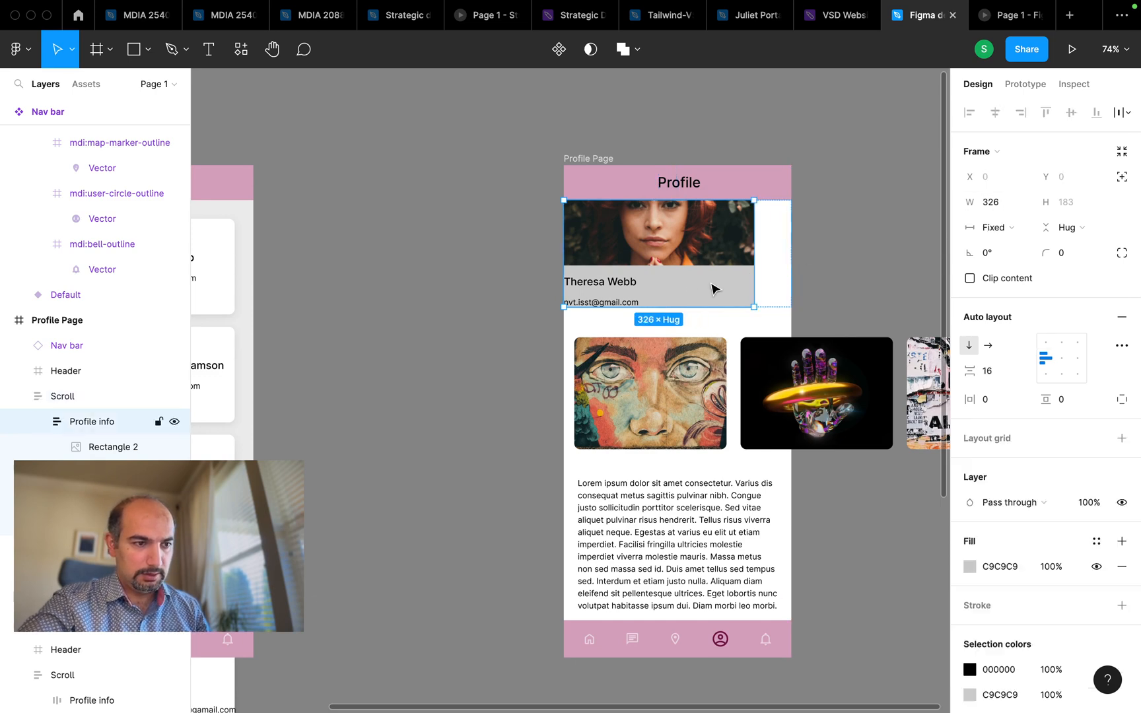
left_click(1000, 228)
left_click(1019, 264)
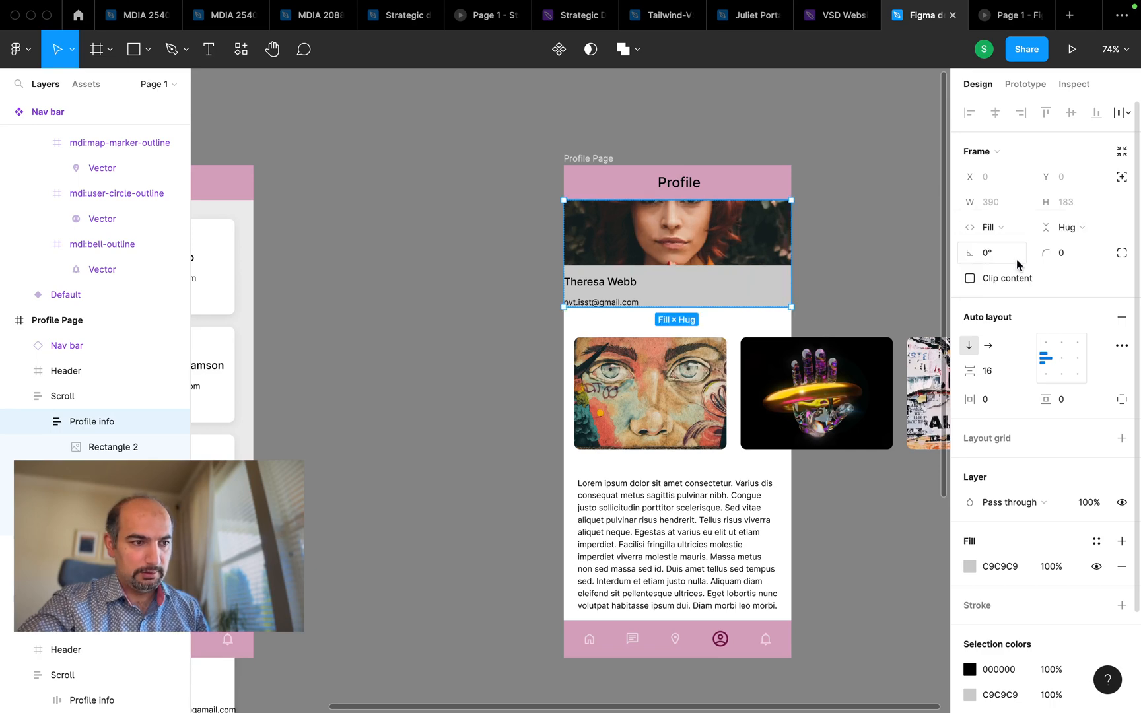
Increase the profile photo's height to 180 and move the image gallery down to about Y 335, clear of the profile info.
left_click(751, 262)
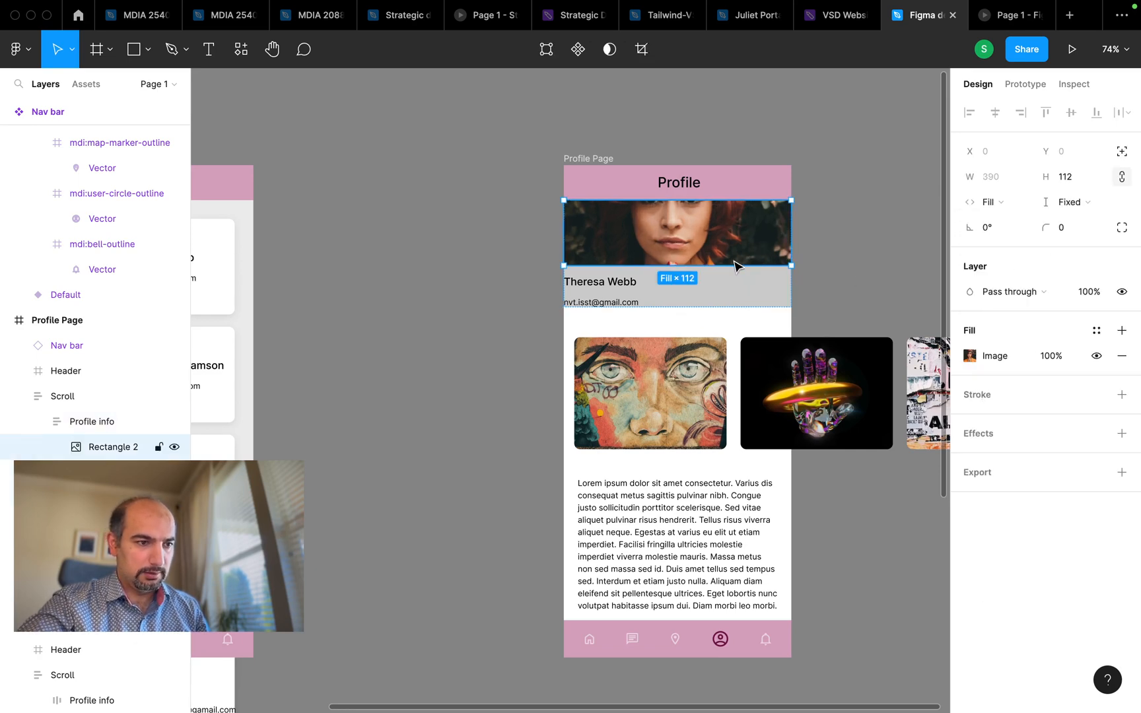
left_click_drag(732, 265, 731, 305)
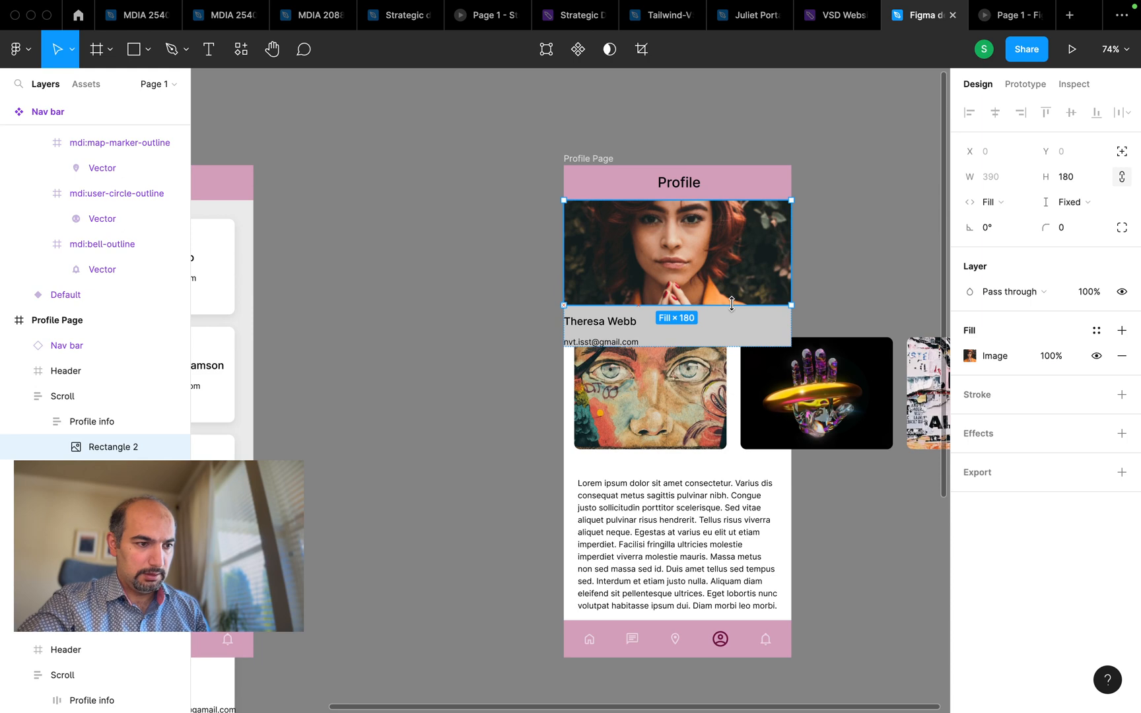
left_click(709, 386)
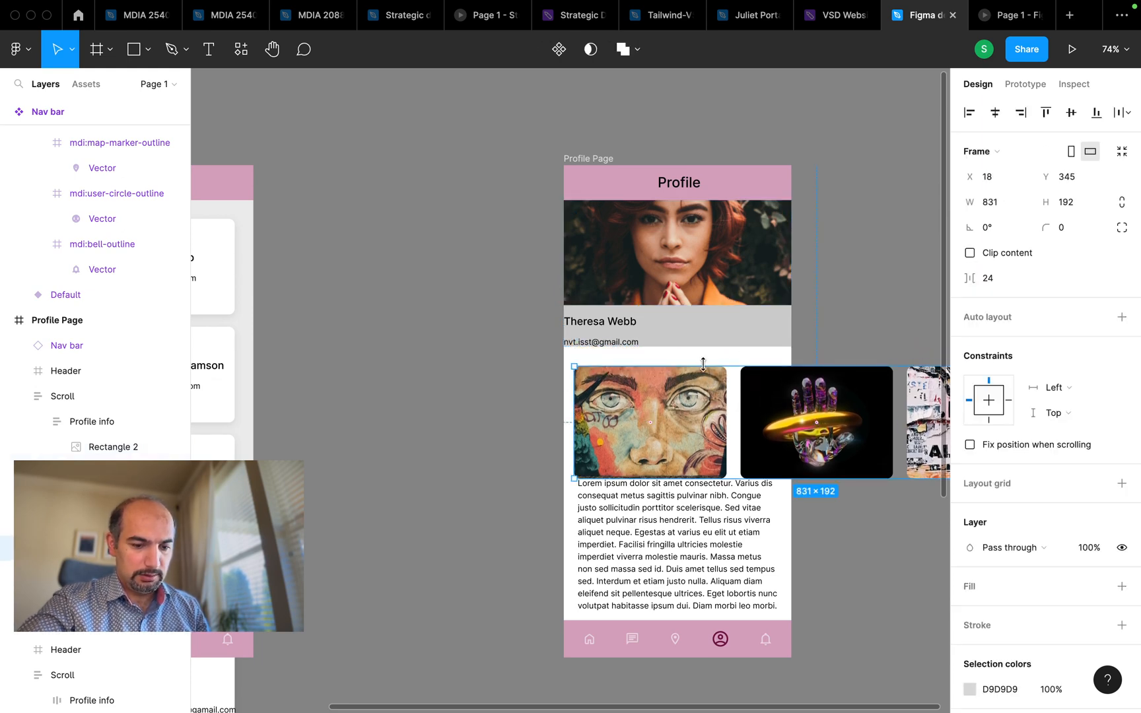
Set the padding of the frame holding the name and email to 32 horizontal and 16 vertical.
left_click(625, 337)
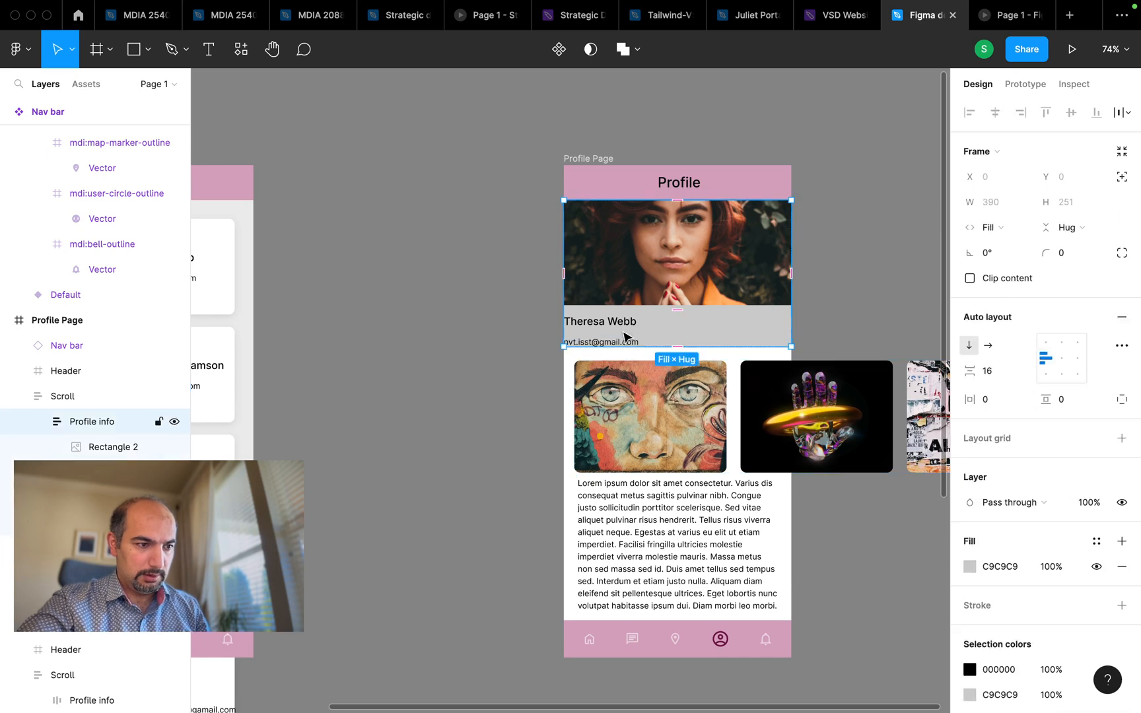
left_click(625, 337)
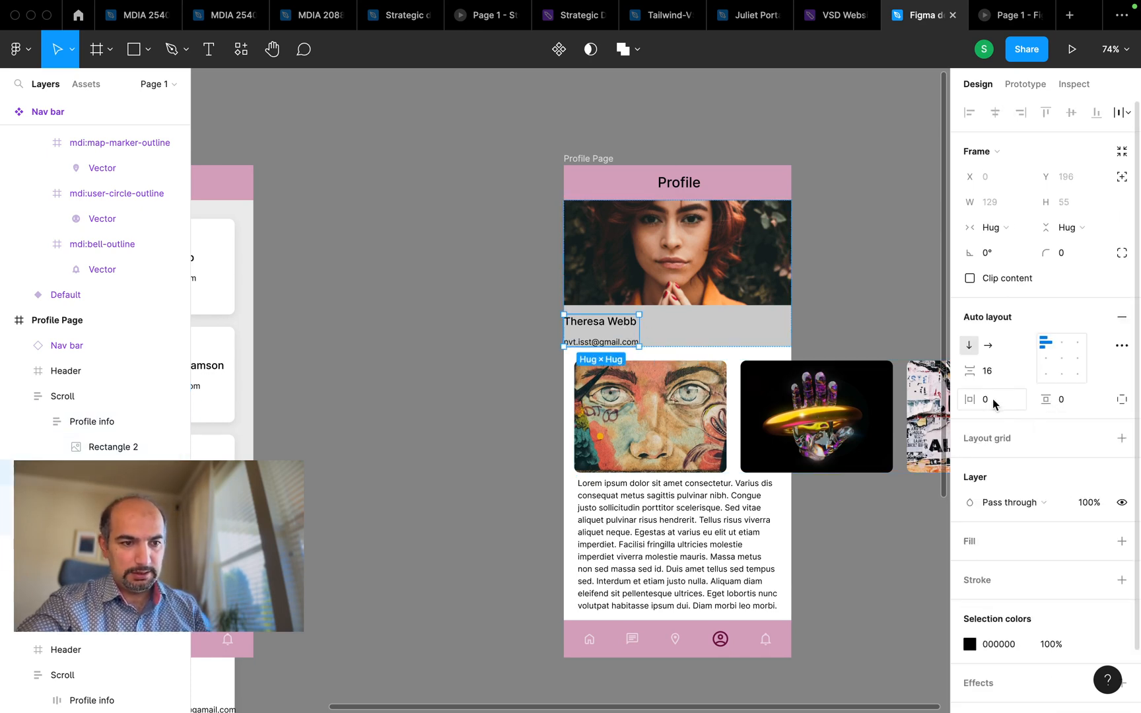
scroll(676, 273, "up", 5)
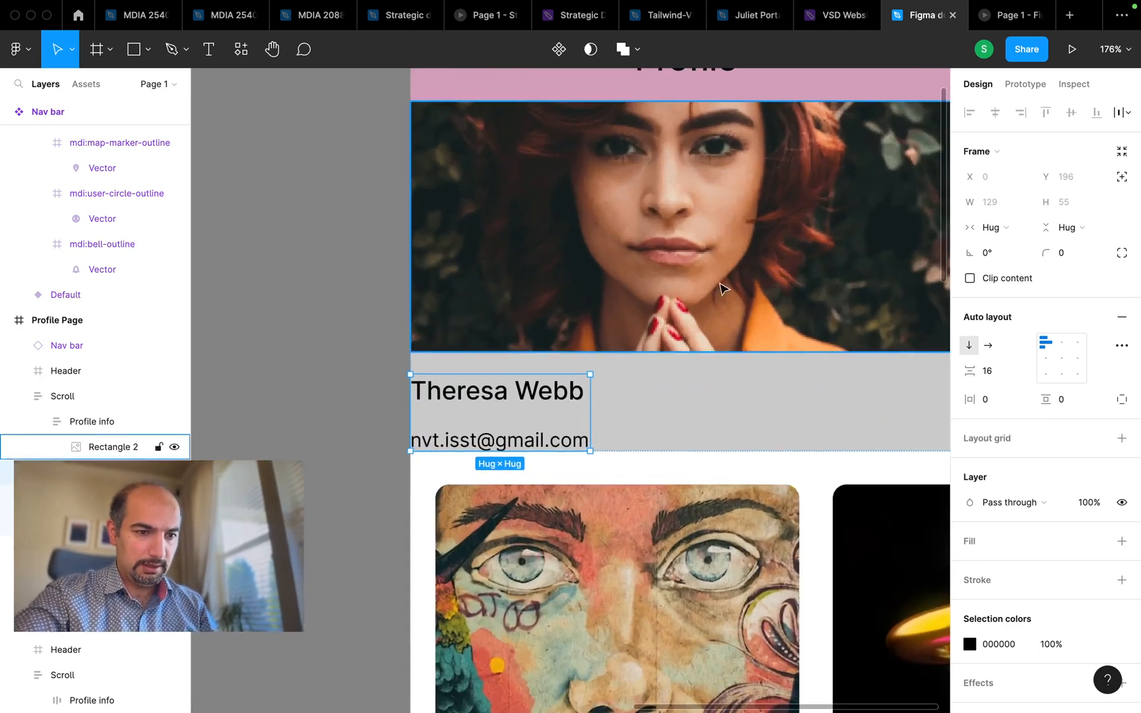
left_click(998, 392)
type("32")
key("Return")
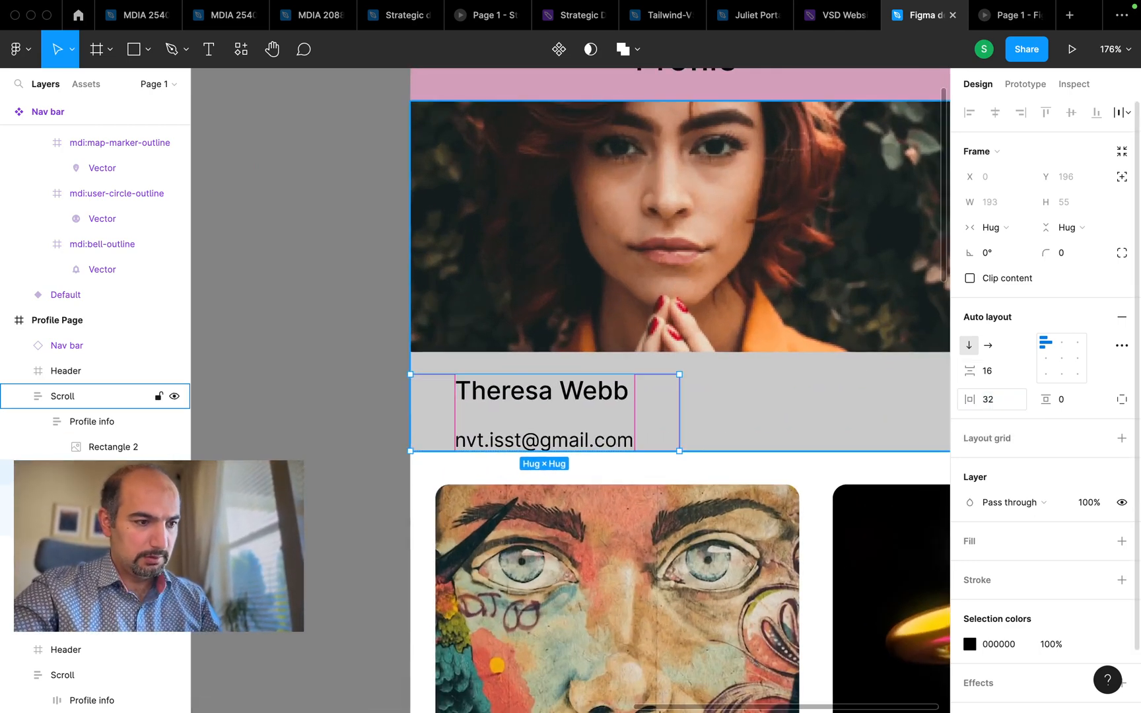
left_click(1070, 399)
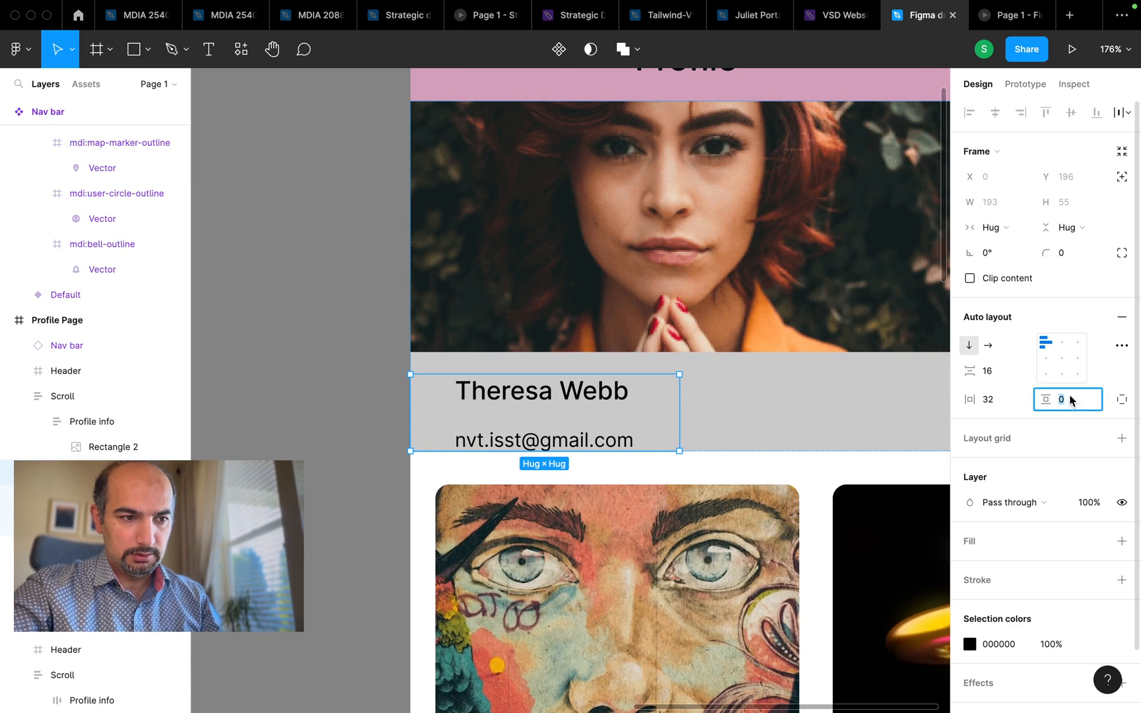
key("Return")
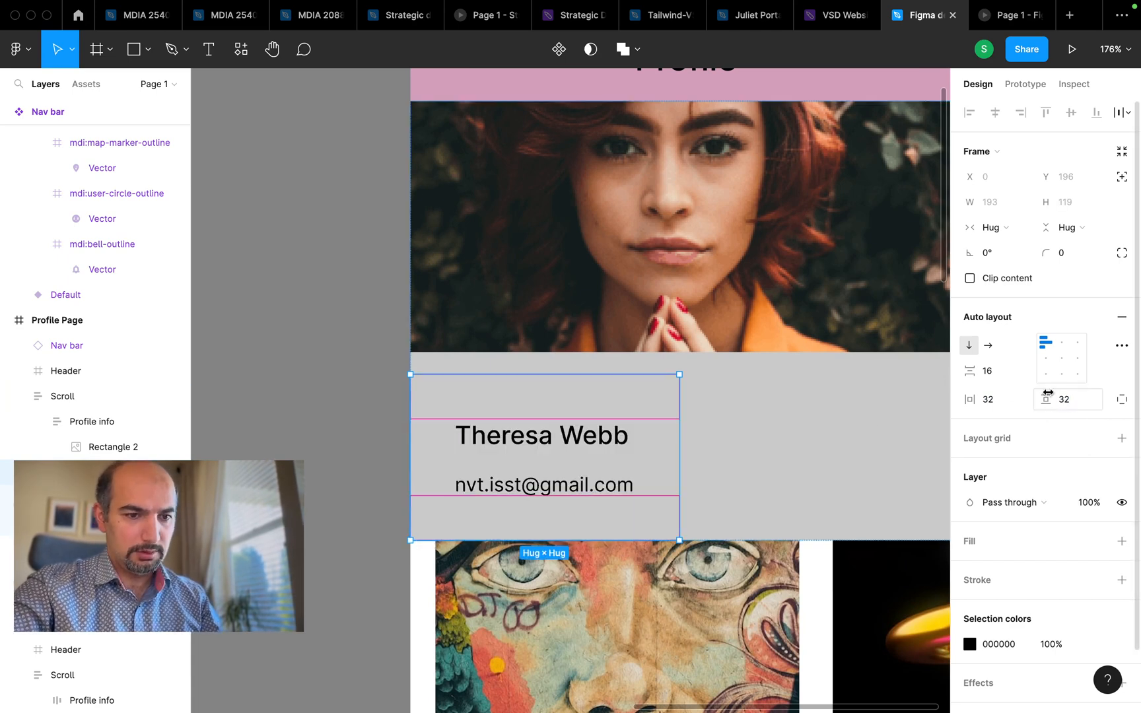
left_click(1076, 405)
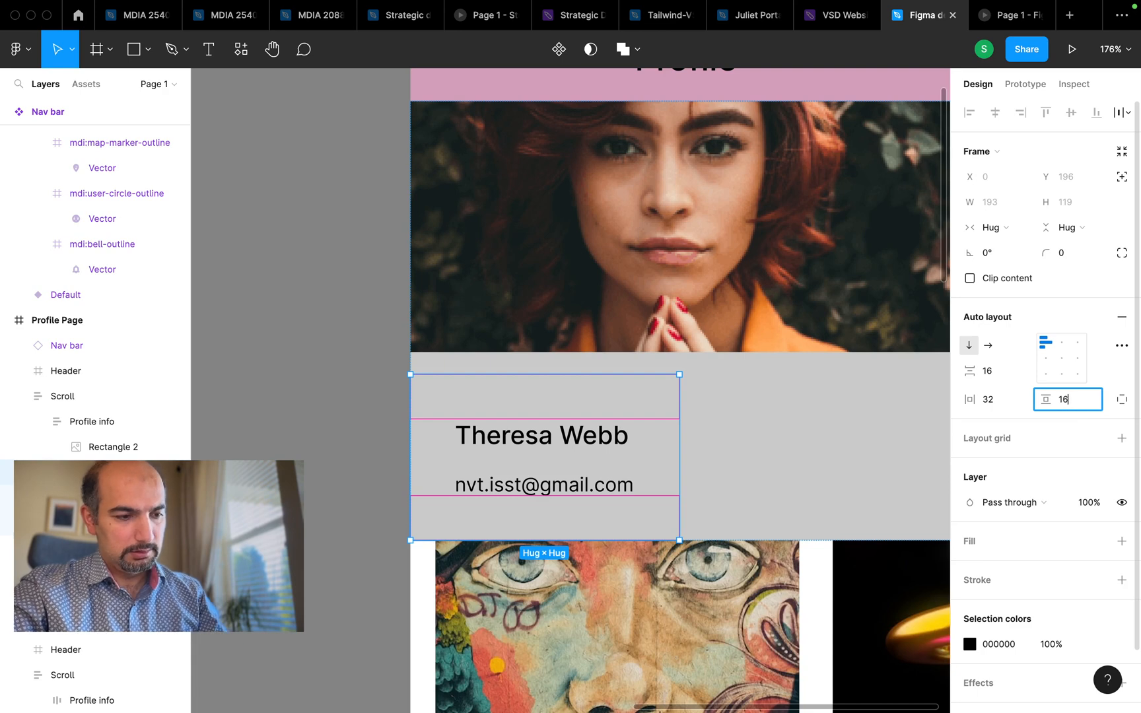
key("Return")
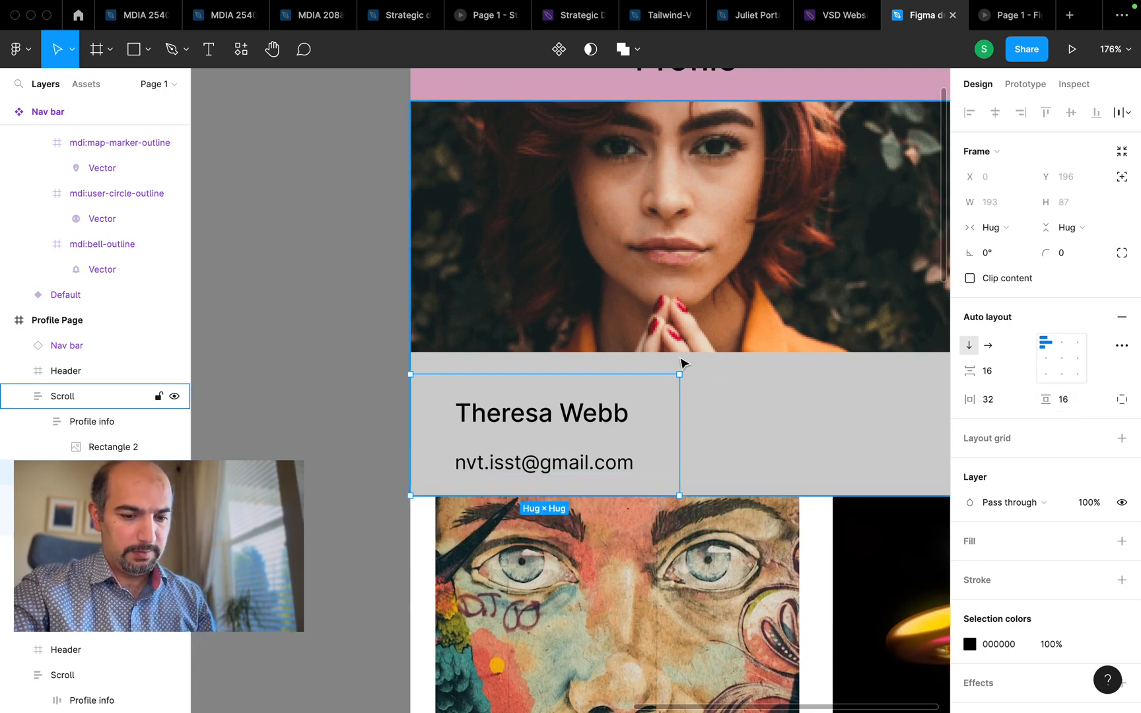
Set the spacing between items in the Profile info frame to 0.
left_click(680, 363)
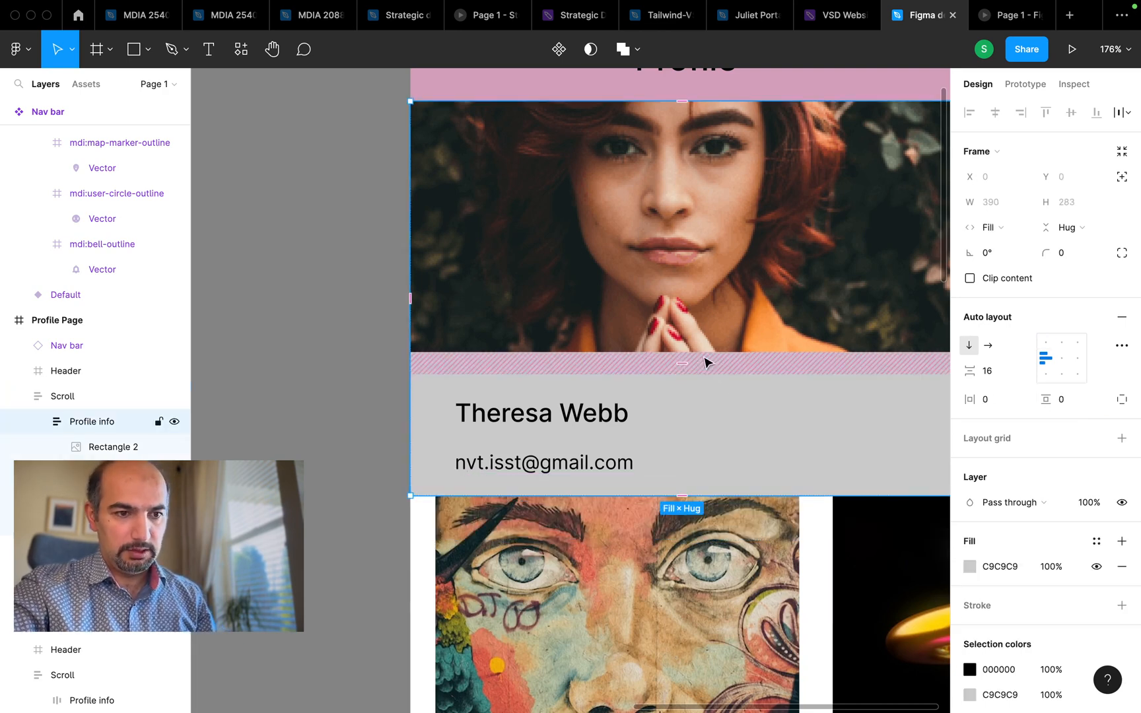
left_click(1004, 380)
type("0")
key("Return")
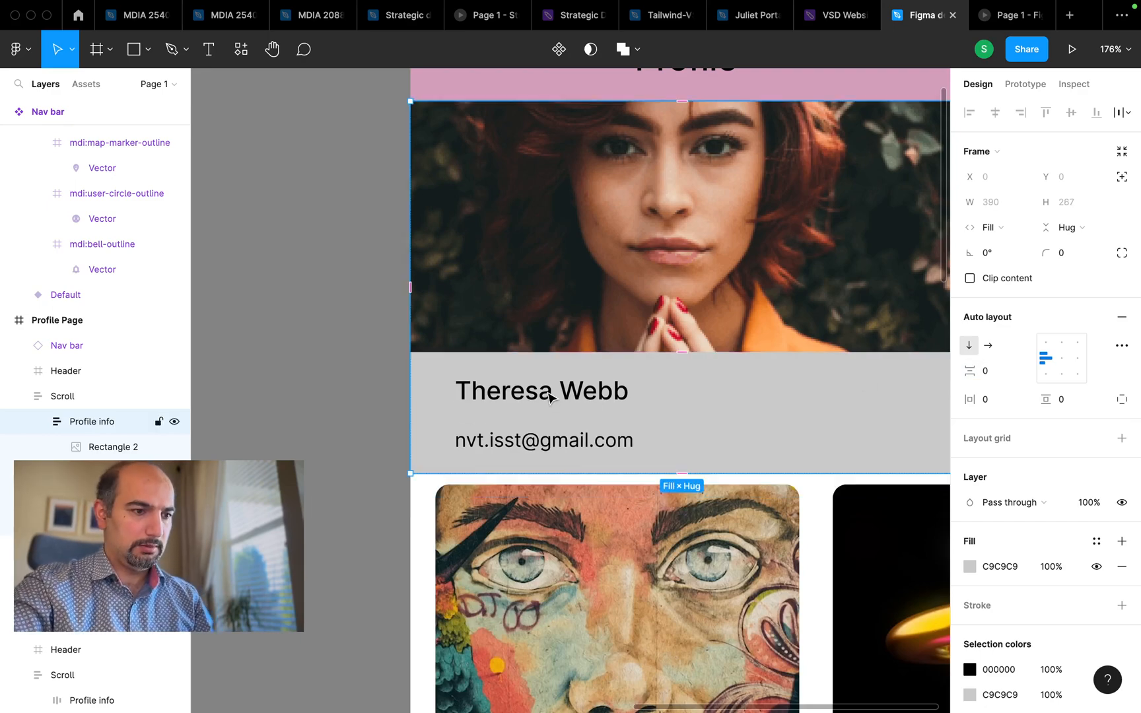
Delete the paragraph's text from "Duis amet tellus" to its end, and move the paragraph and the image gallery down slightly.
scroll(548, 391, "down", 5)
scroll(566, 393, "down", 1)
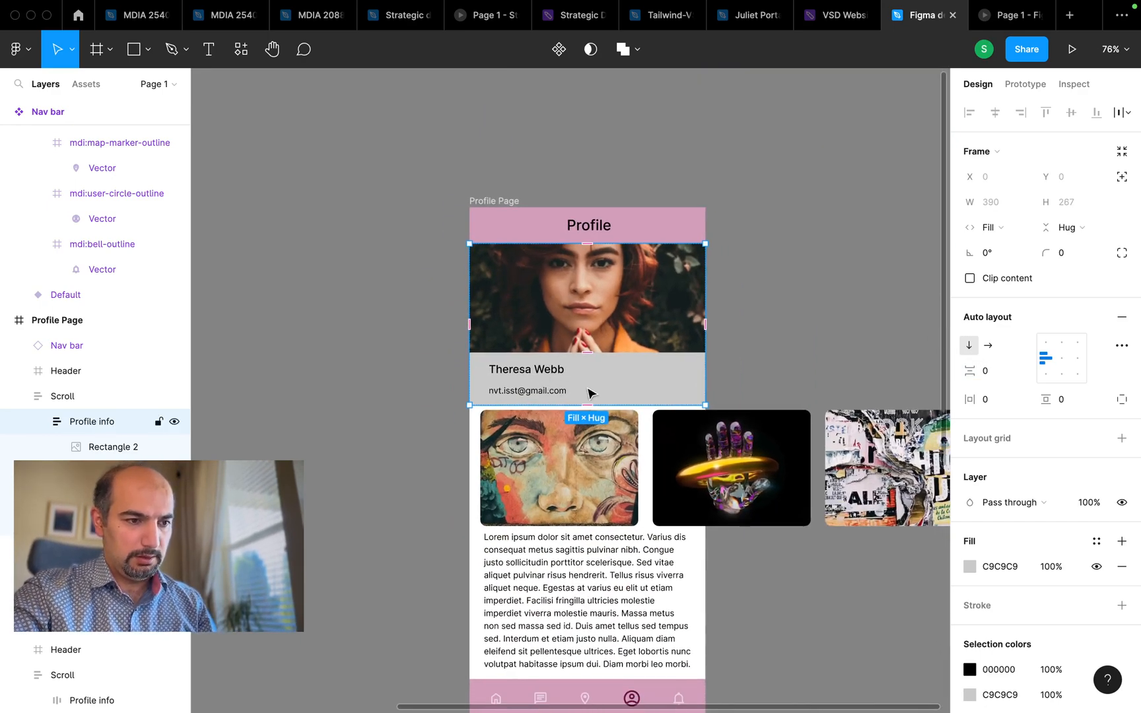
left_click(600, 460)
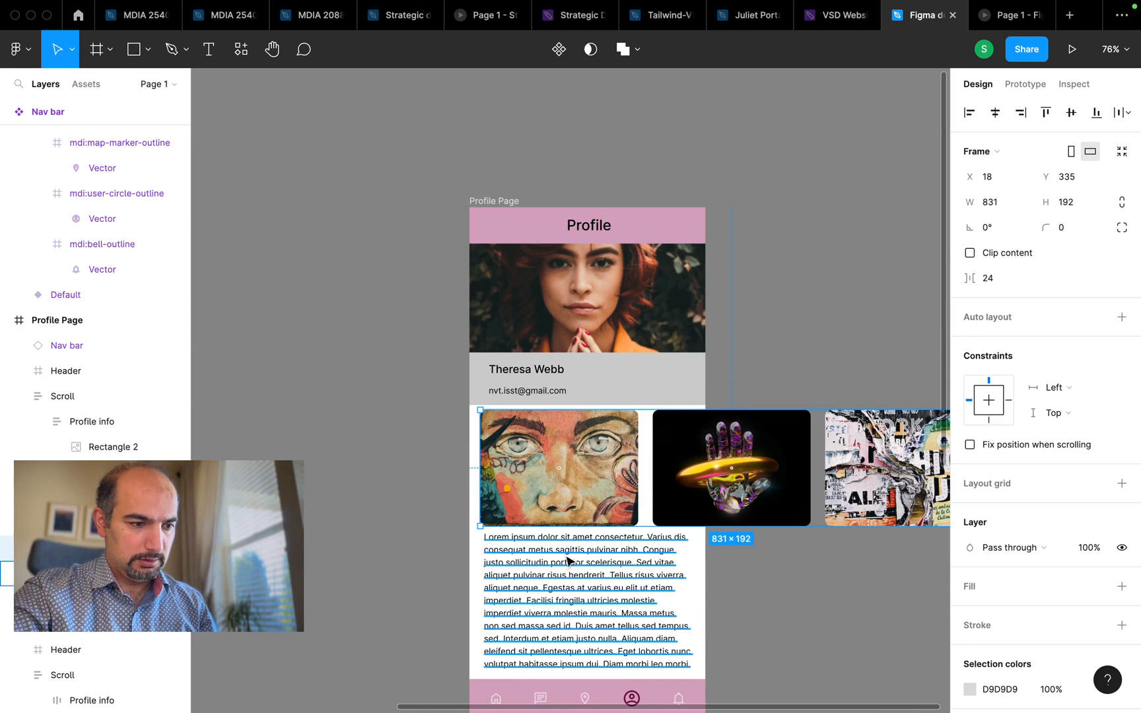
left_click(571, 561)
double_click(617, 634)
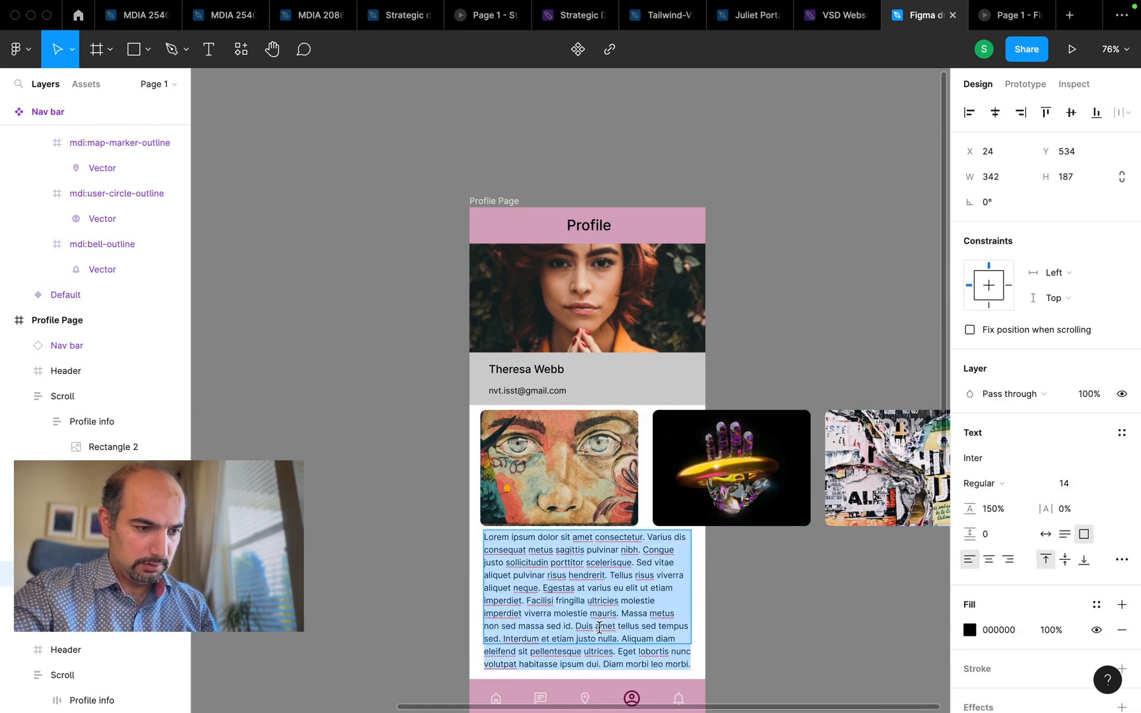
left_click_drag(575, 627, 713, 693)
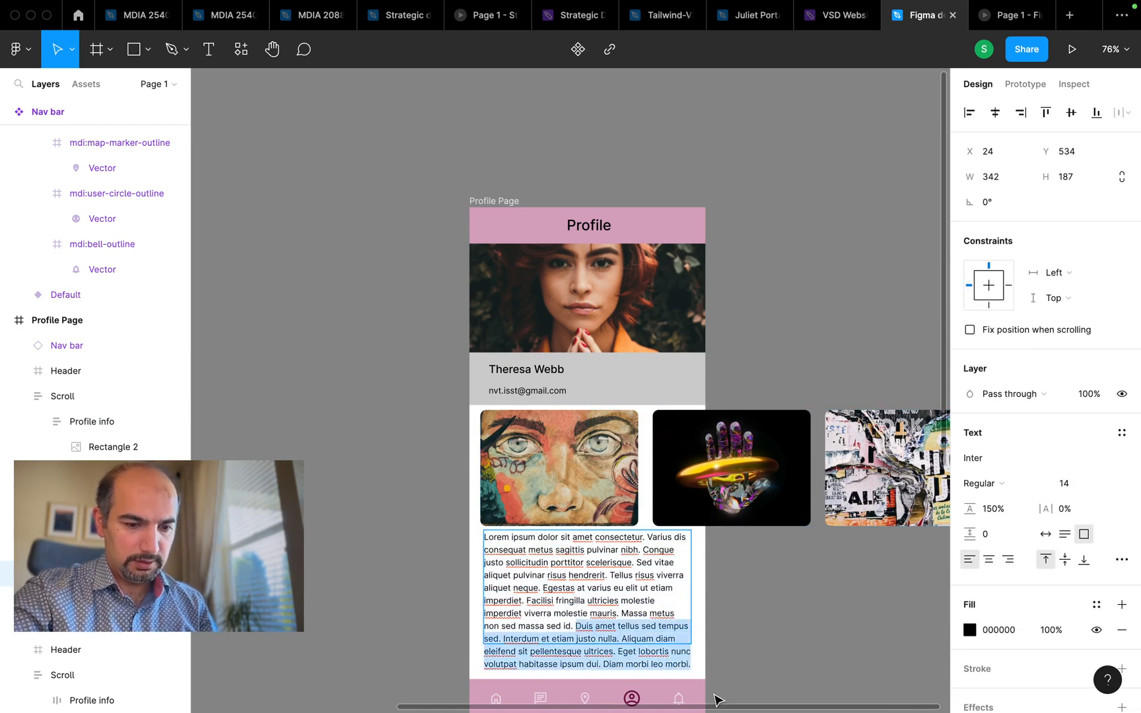
key("BackSpace")
key("Escape")
left_click_drag(647, 606, 641, 632)
left_click_drag(588, 500, 590, 518)
Change the Scroll frame's C9C9C9 color to white (FFFFFF) to match the Home Page cards.
left_click(602, 379)
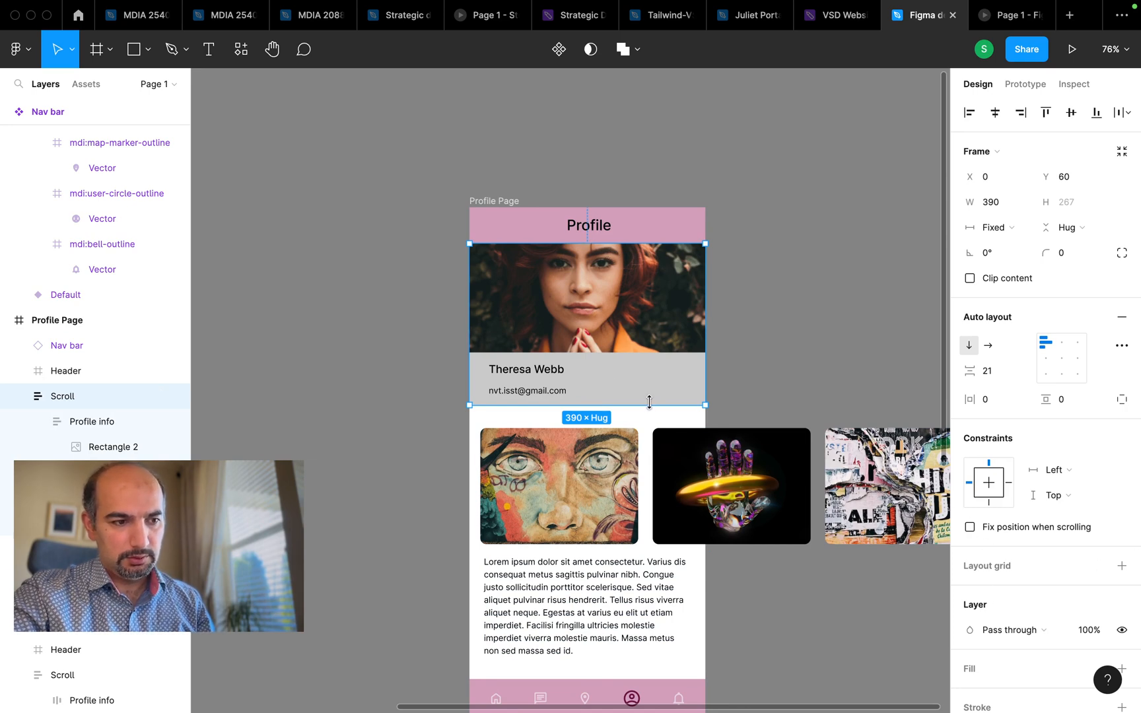
scroll(1061, 522, "down", 4)
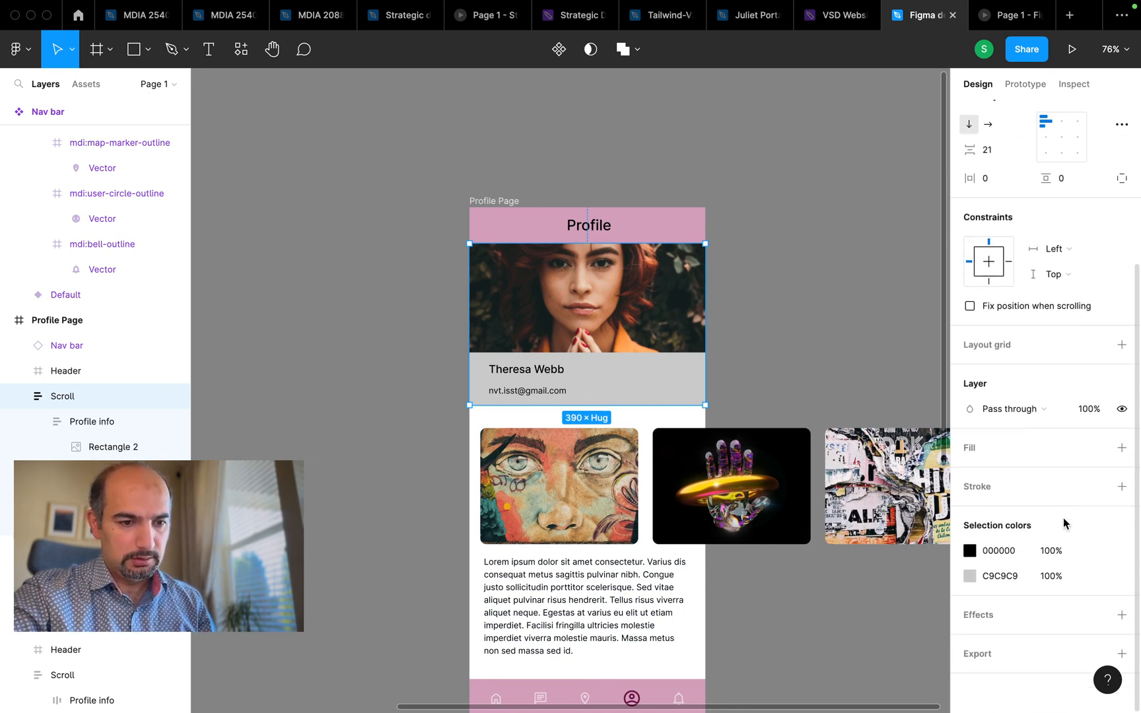
left_click(970, 576)
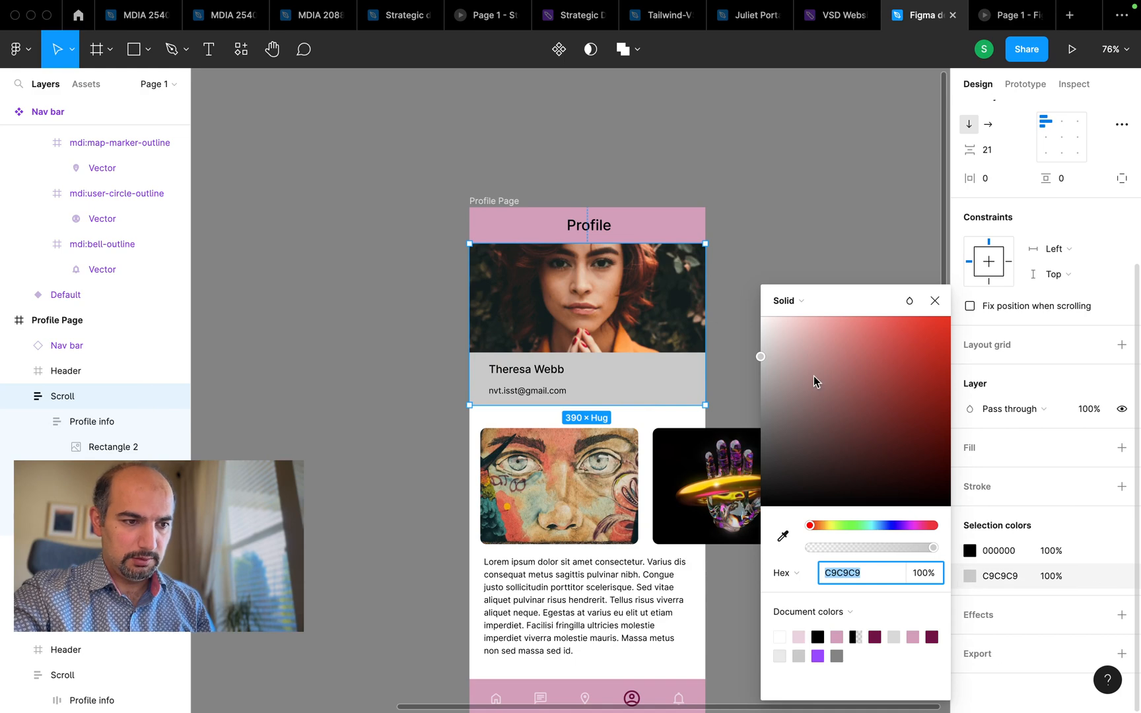
left_click_drag(814, 375, 739, 322)
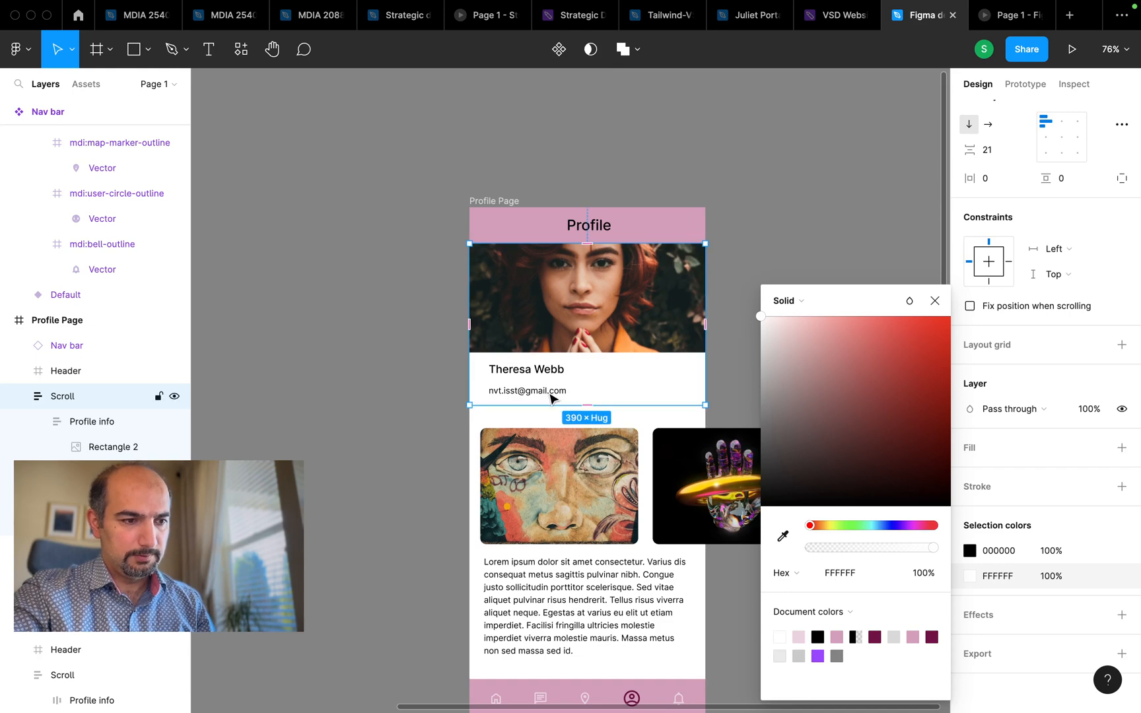
scroll(553, 395, "down", 5)
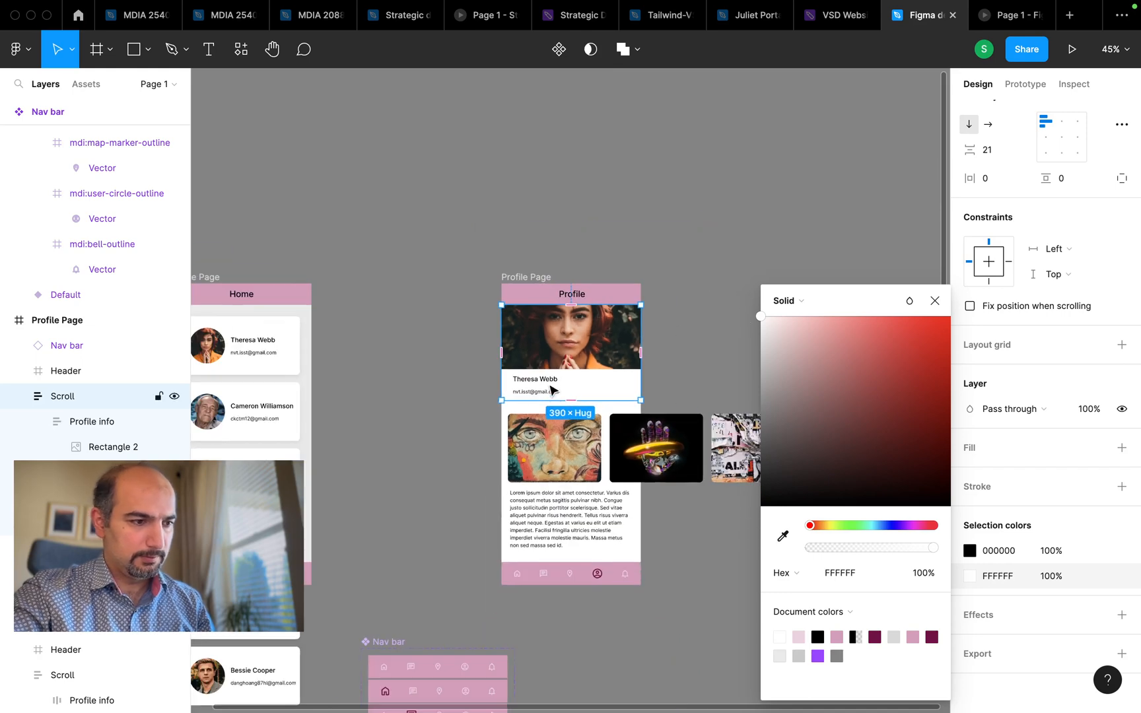
left_click(783, 535)
left_click(363, 304)
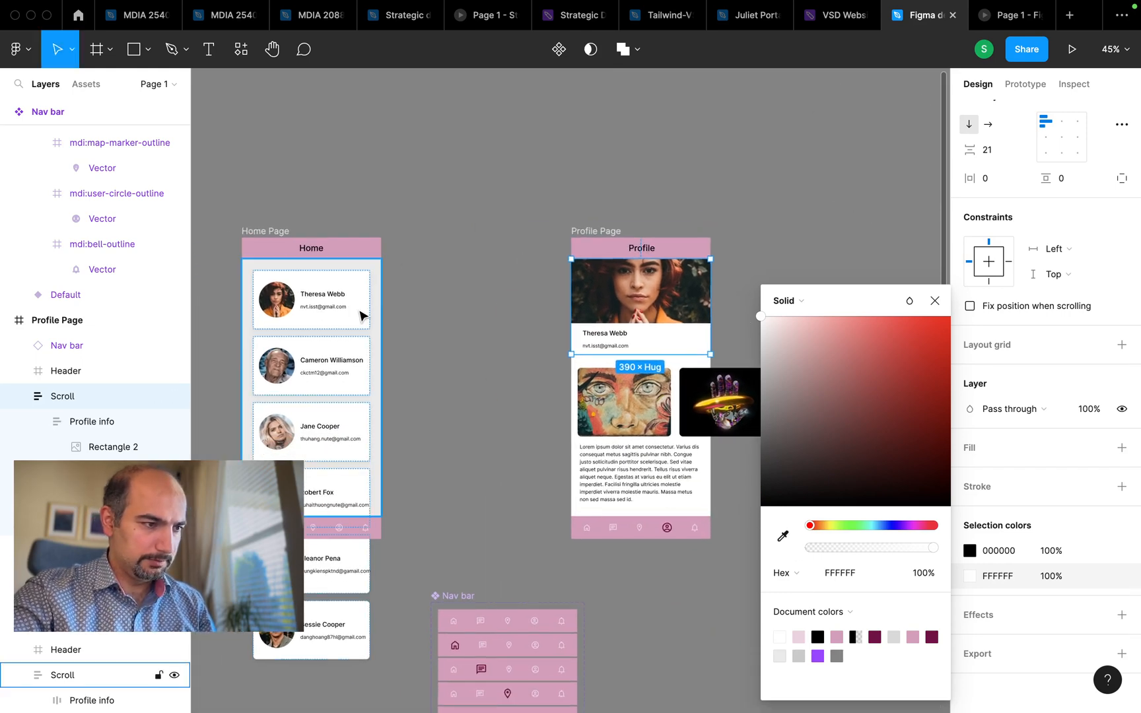
left_click(733, 501)
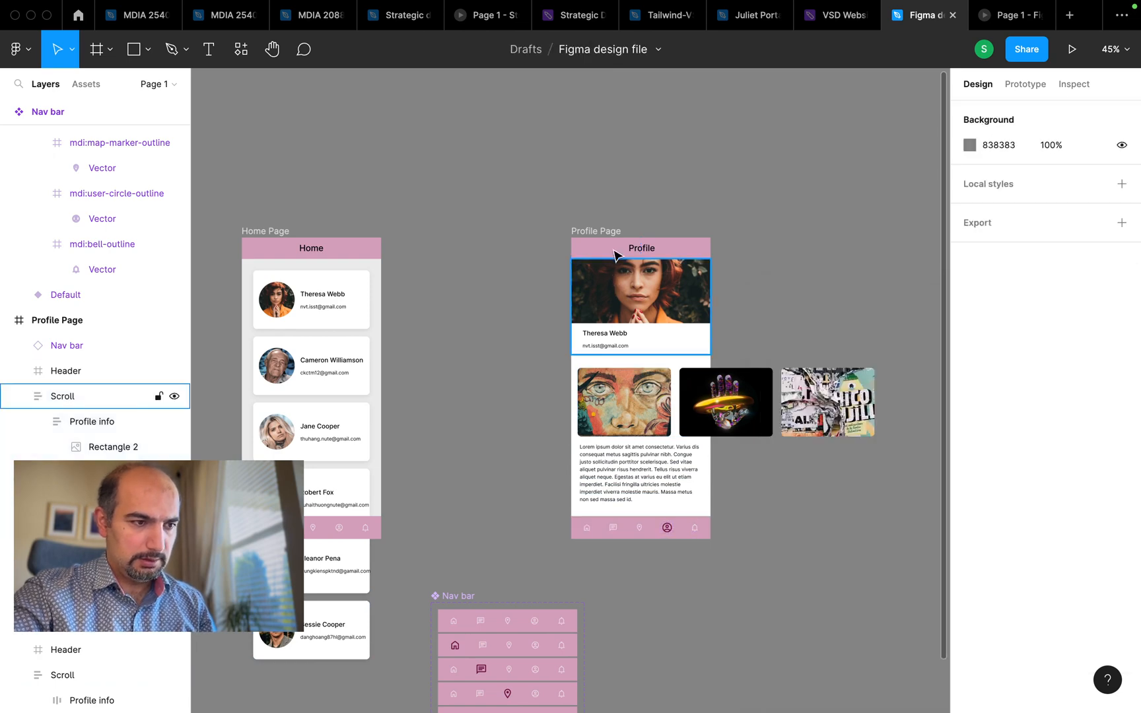
Fill the Profile Page frame with the EAEAEA gray sampled from the Home Page background.
left_click(616, 231)
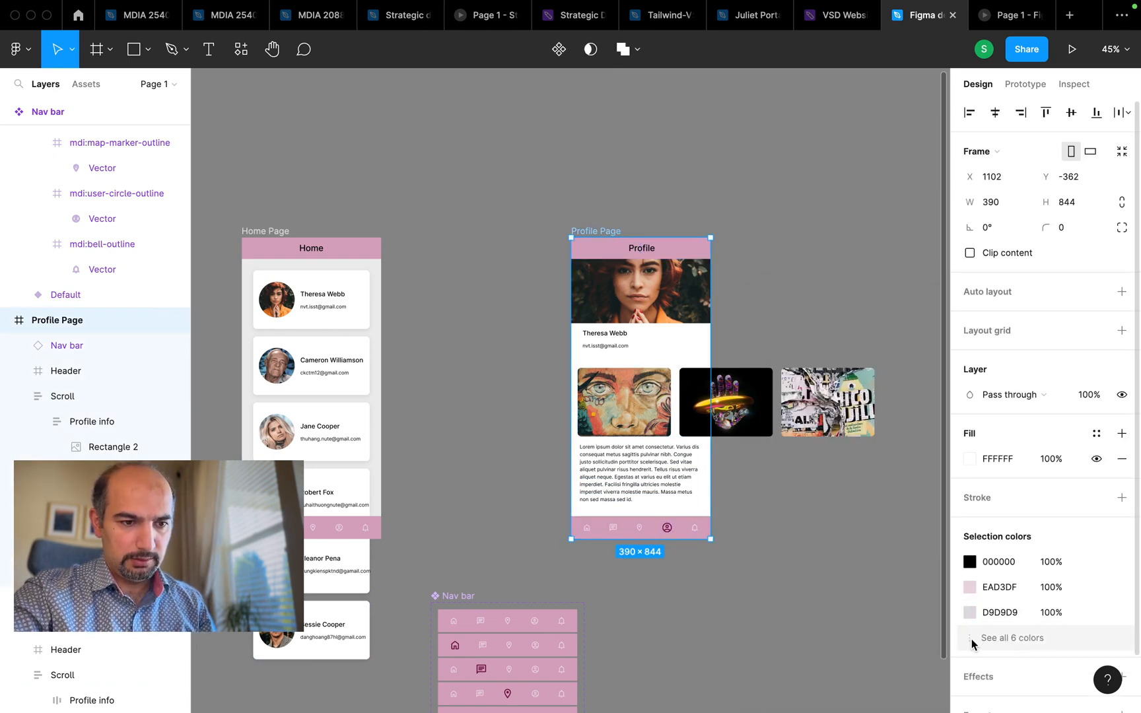
left_click(969, 458)
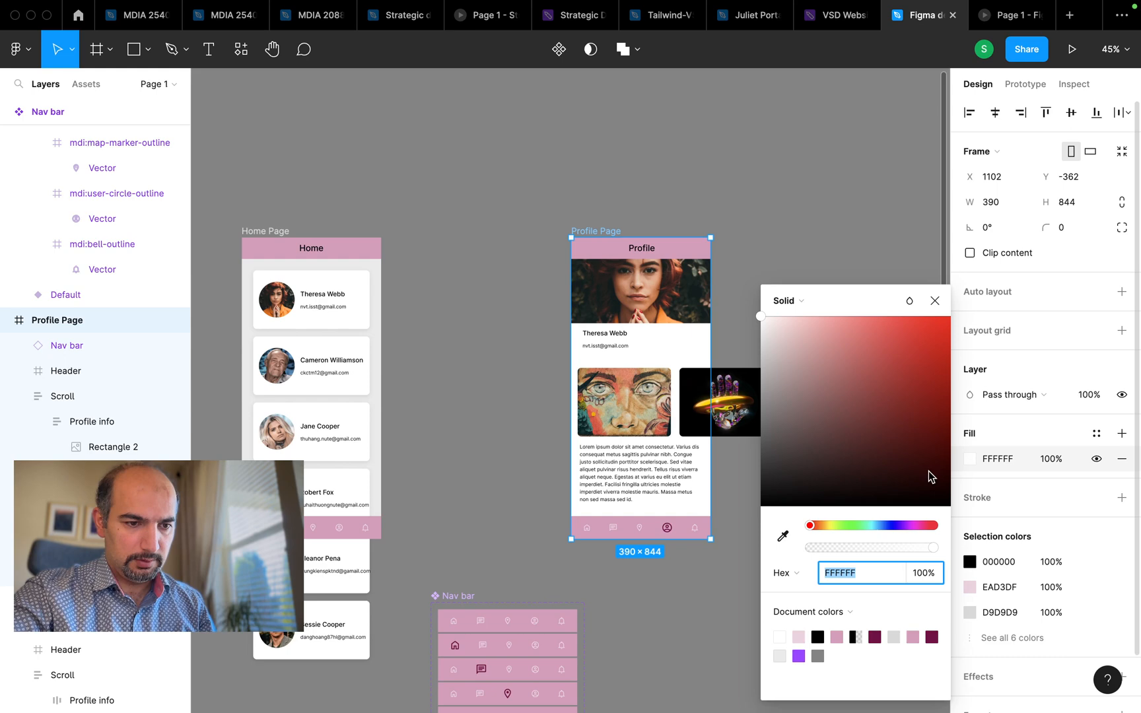
left_click(783, 536)
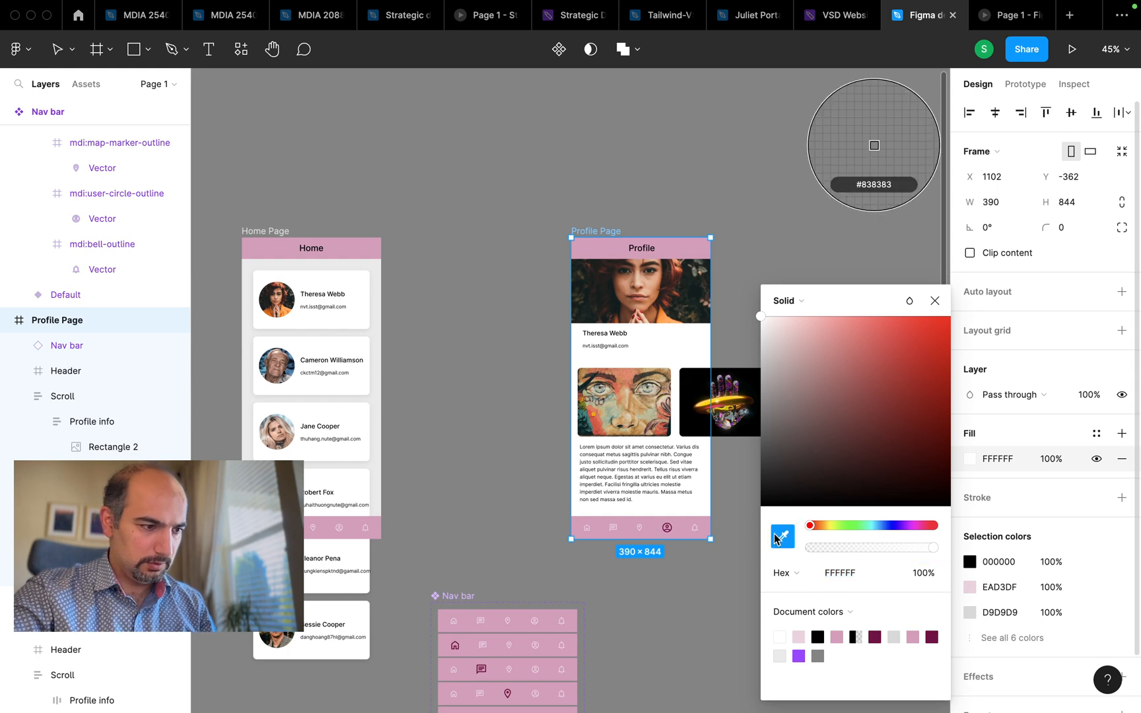
left_click(253, 389)
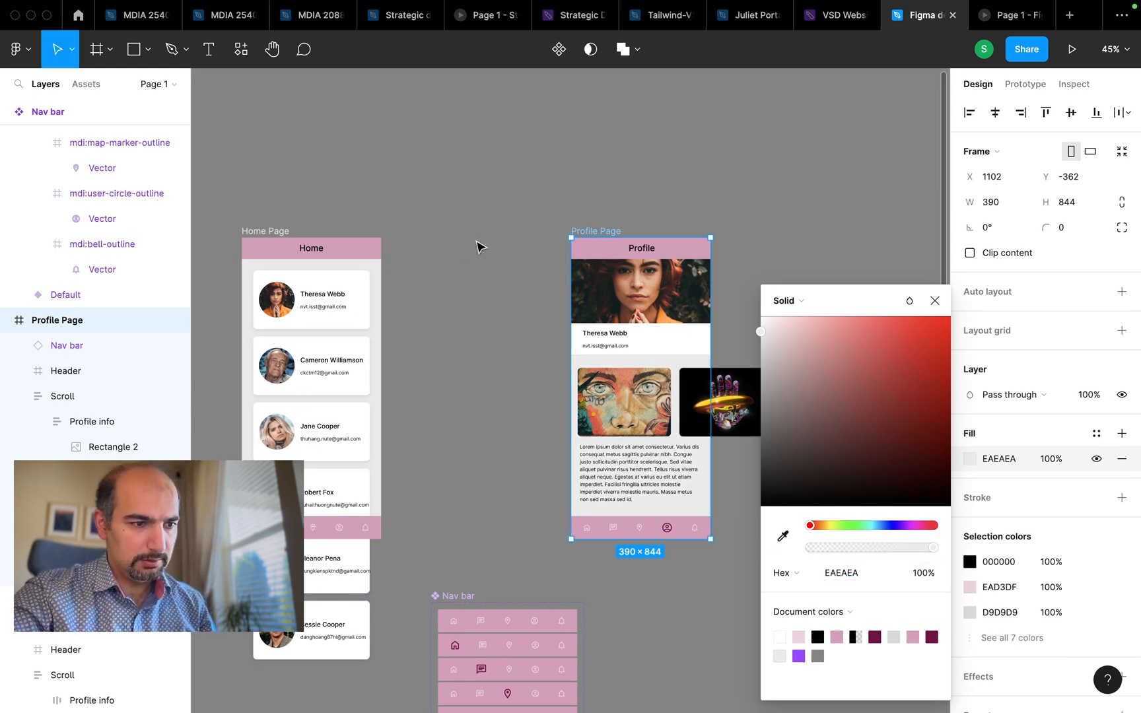
left_click(480, 247)
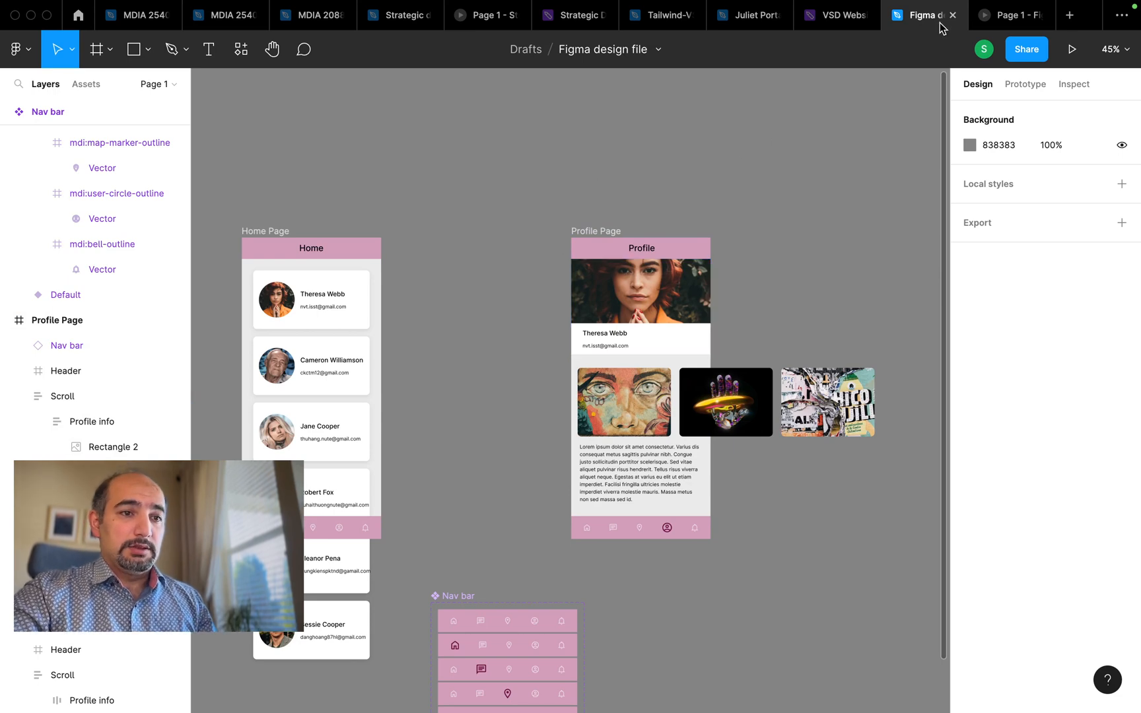
Preview the prototype and replay the transition from the first Home card to the Profile screen several times, restarting the flow between runs.
left_click(1004, 15)
key("r")
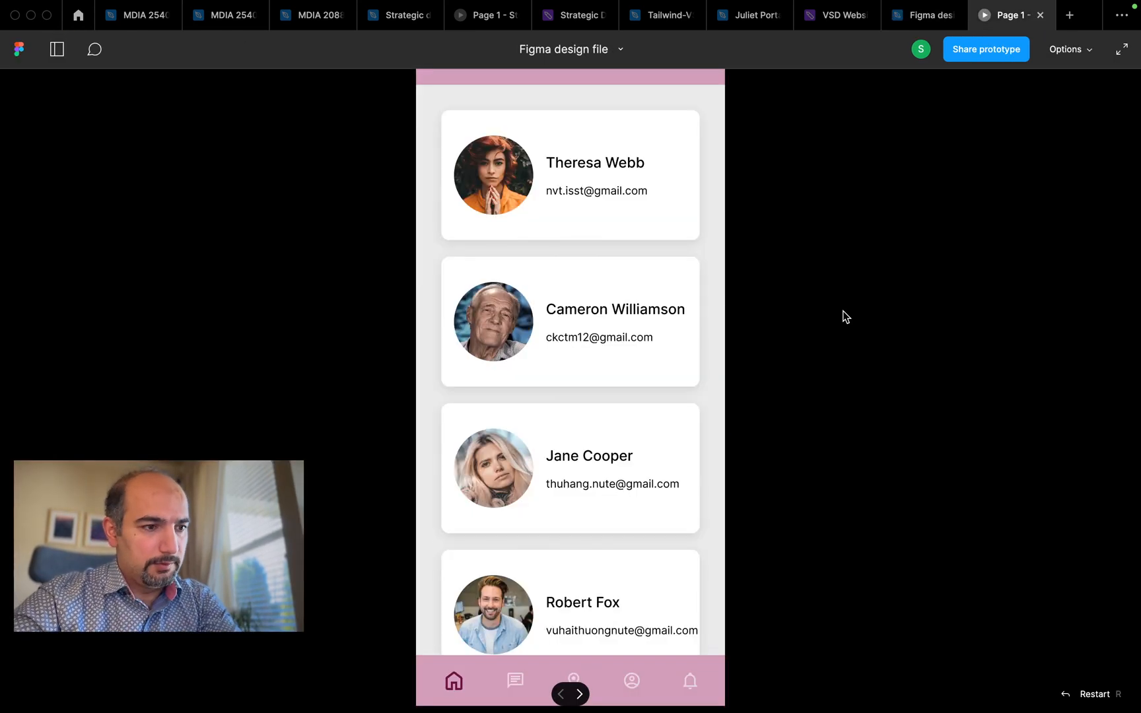
left_click(640, 222)
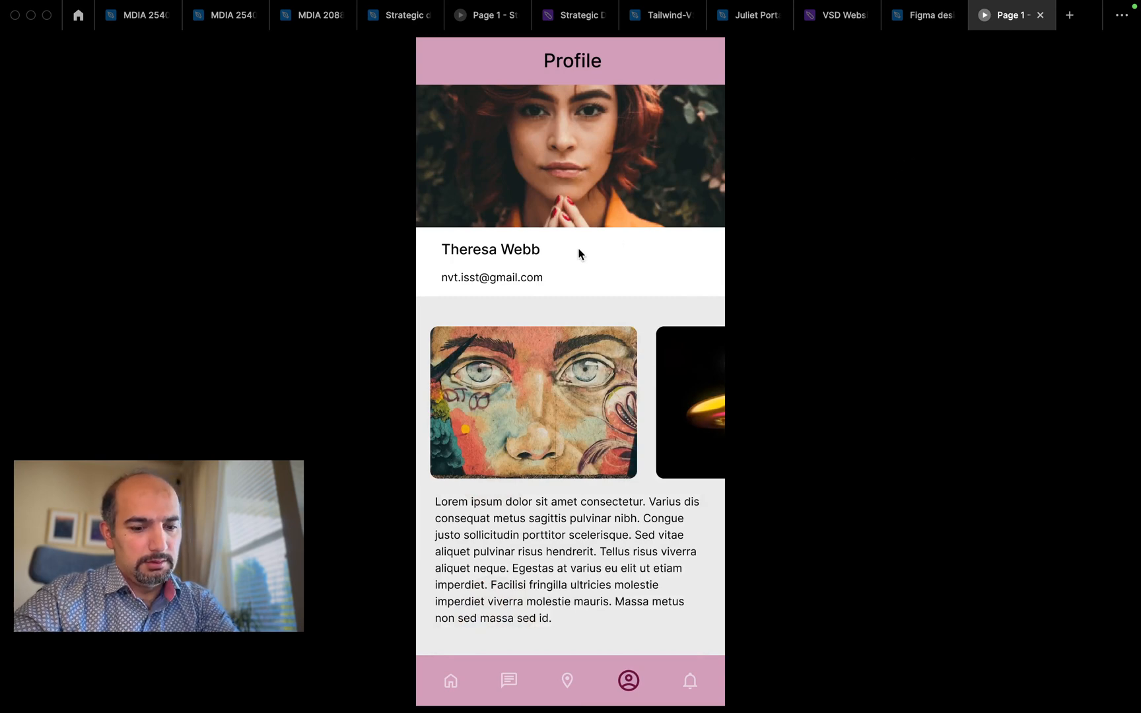
key("r")
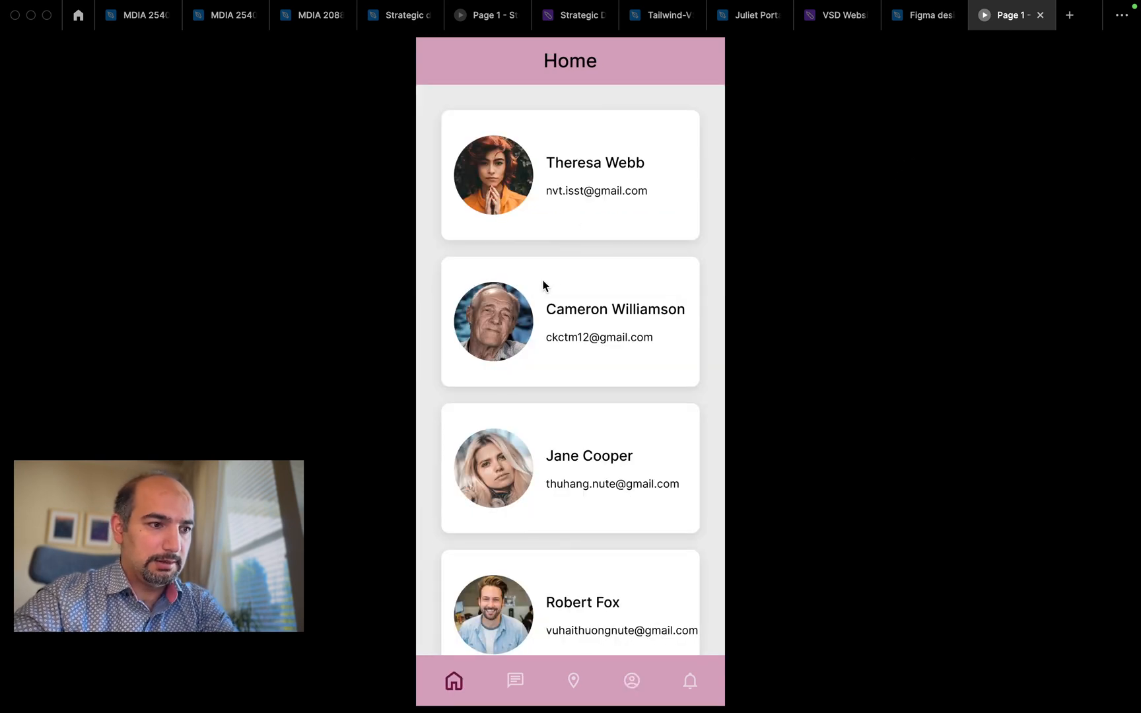
left_click(540, 231)
key("r")
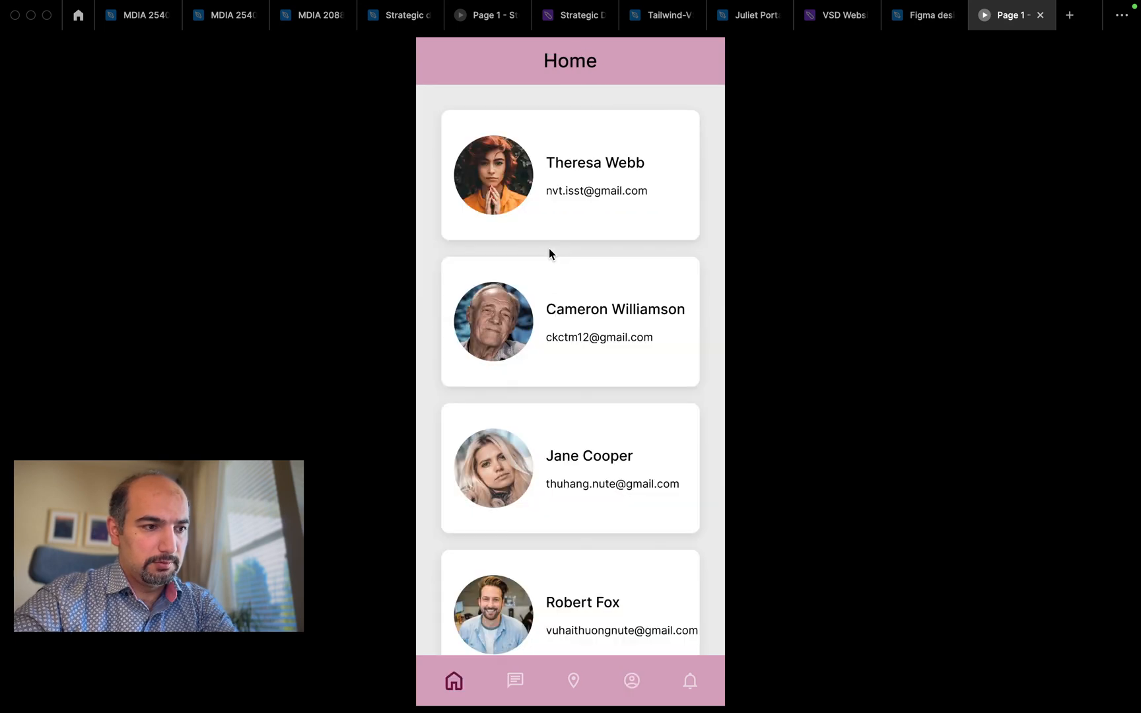
left_click(545, 237)
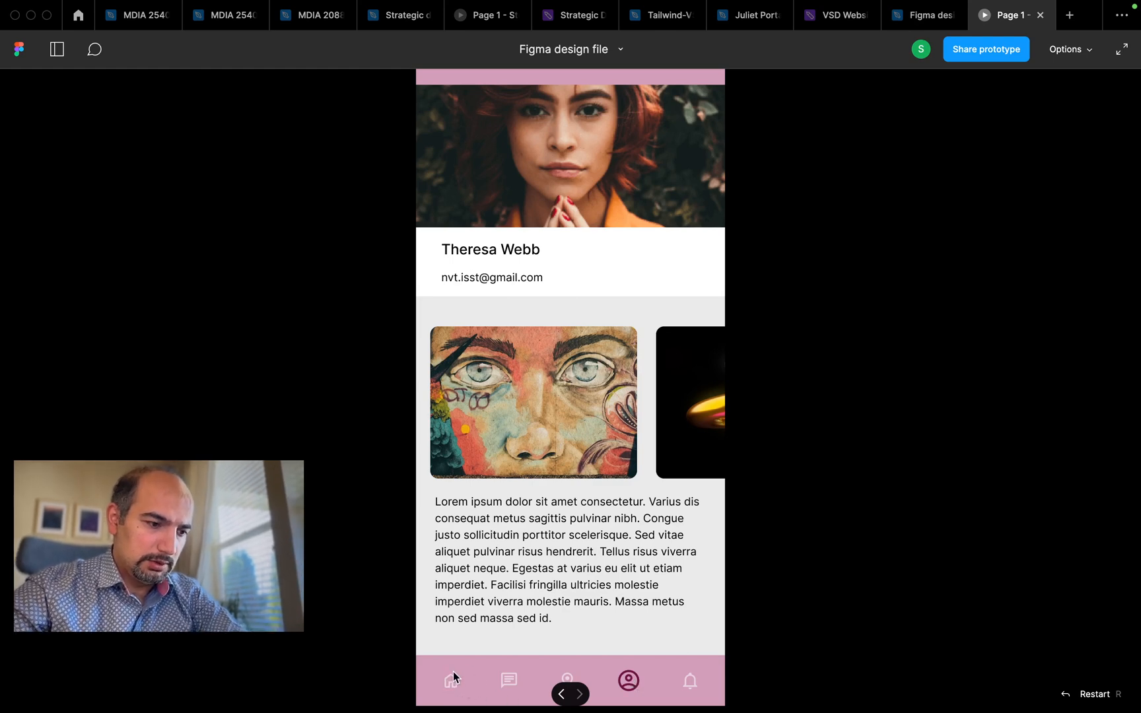
Link the home icon in the Profile Page nav bar to the Home Page on click, using Smart animate with ease out over 300ms.
left_click(919, 17)
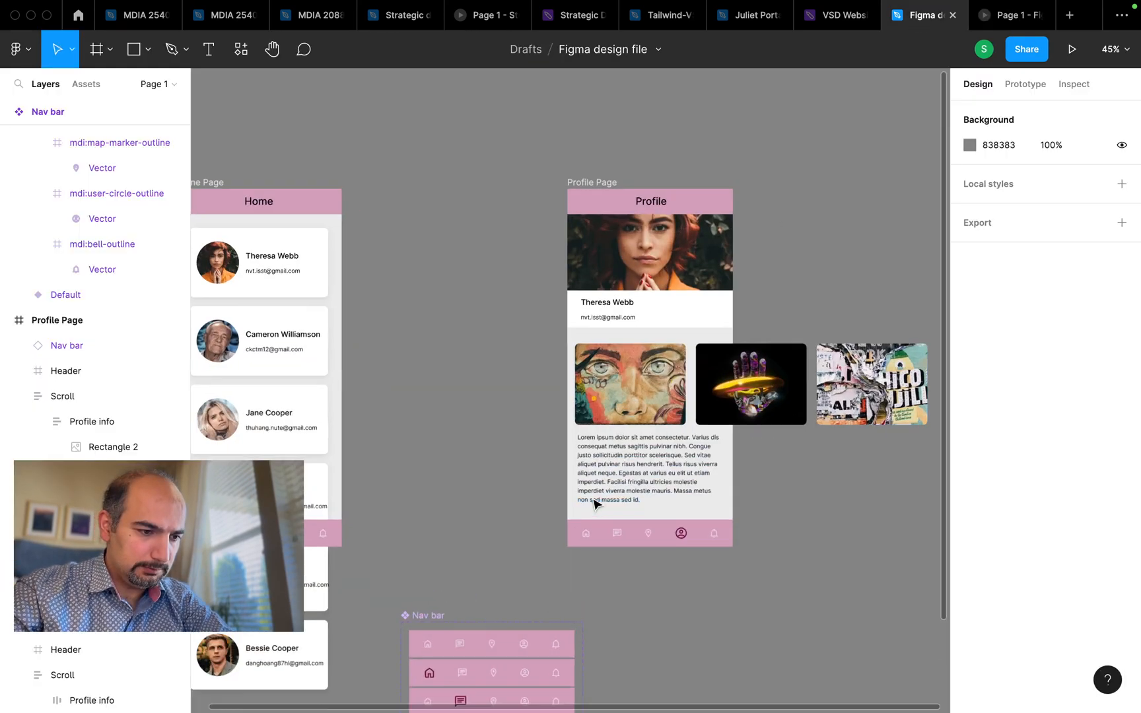
scroll(601, 525, "up", 5)
scroll(602, 525, "up", 5)
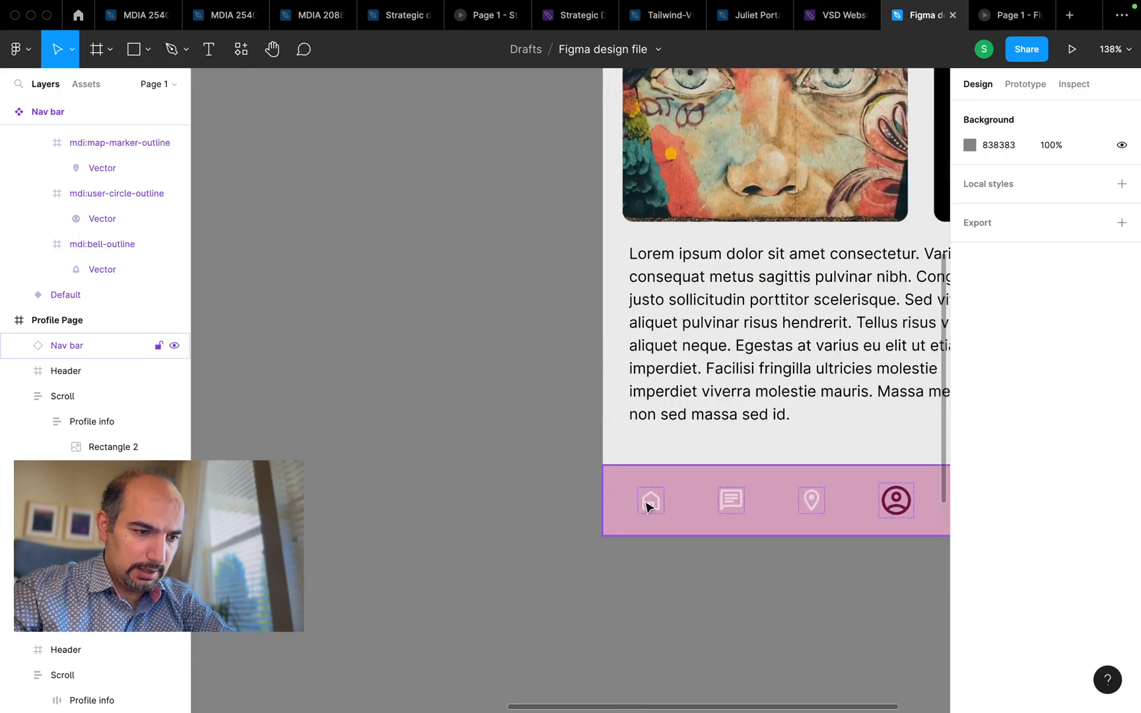
left_click(647, 505)
left_click(647, 506)
scroll(647, 506, "down", 10)
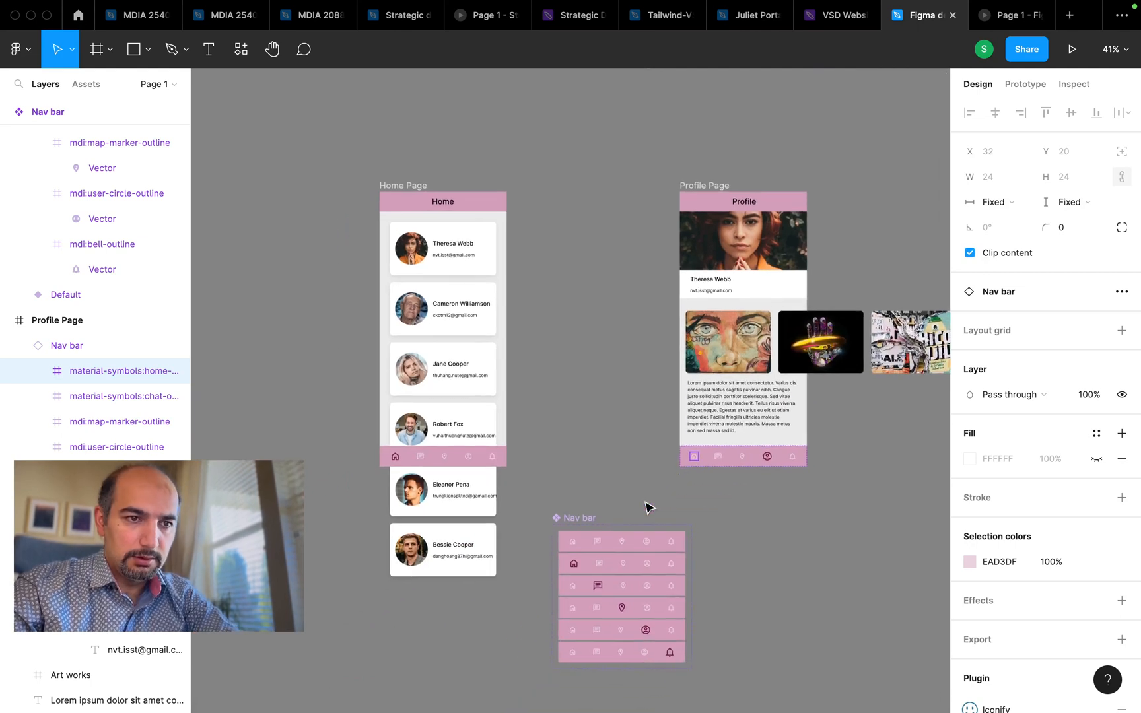
left_click(1027, 84)
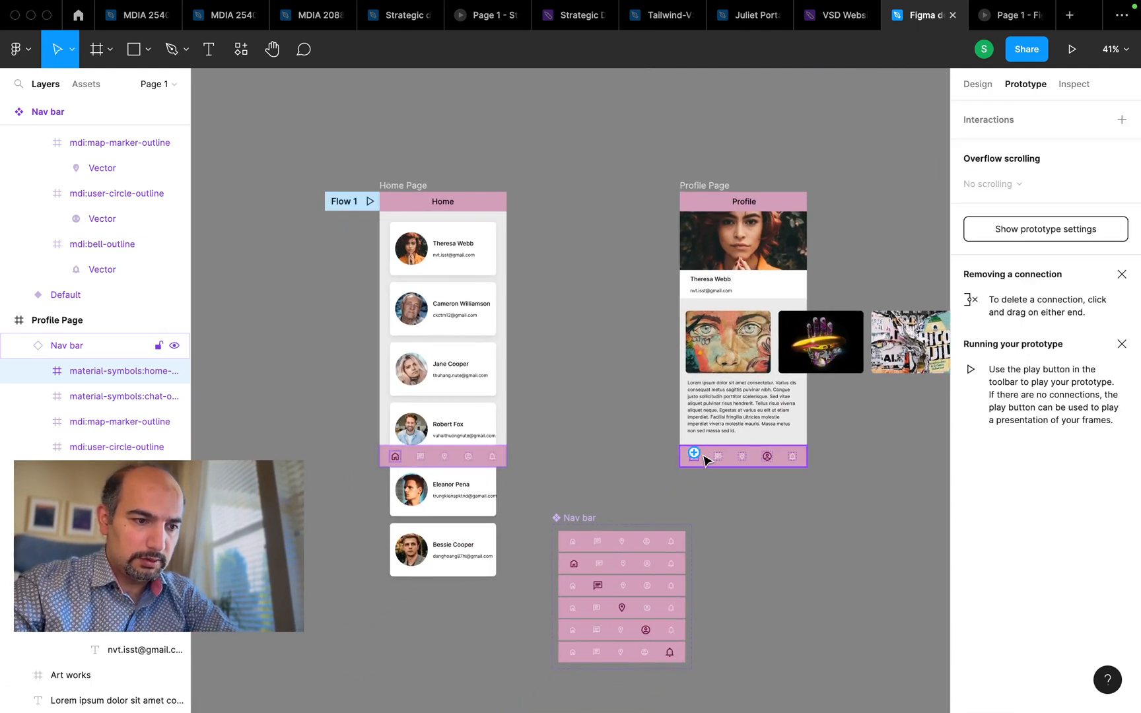
left_click_drag(699, 456, 457, 371)
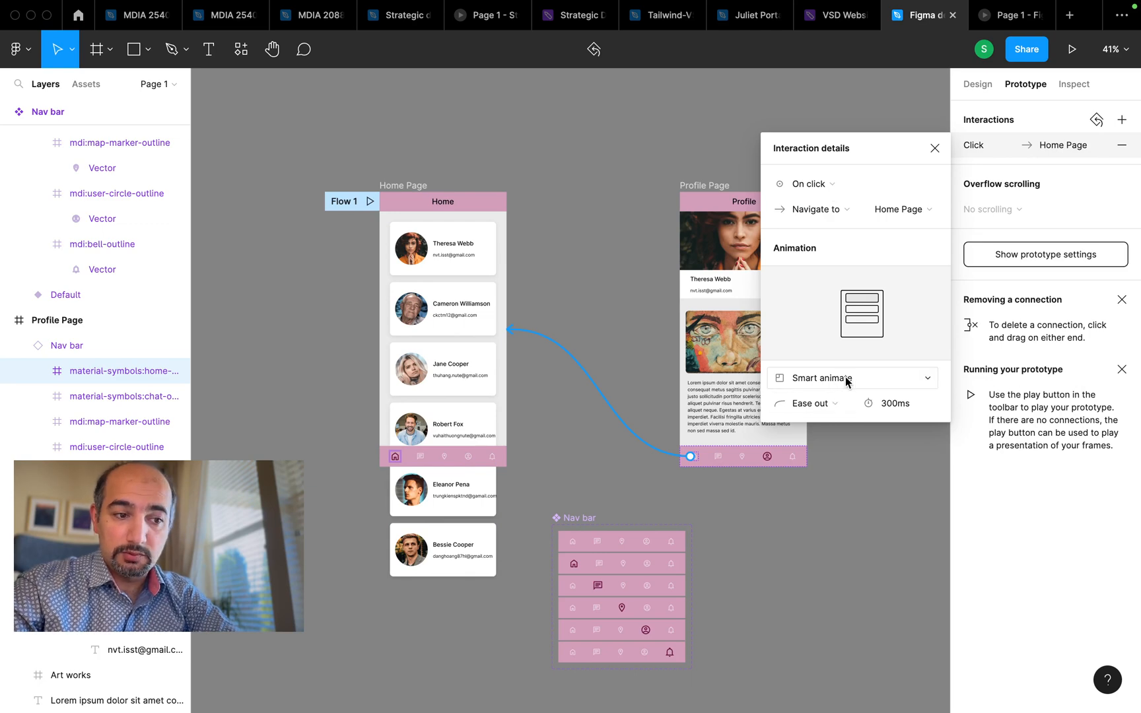
left_click(843, 524)
Set the prototype's device to iPhone 14.
left_click(1012, 16)
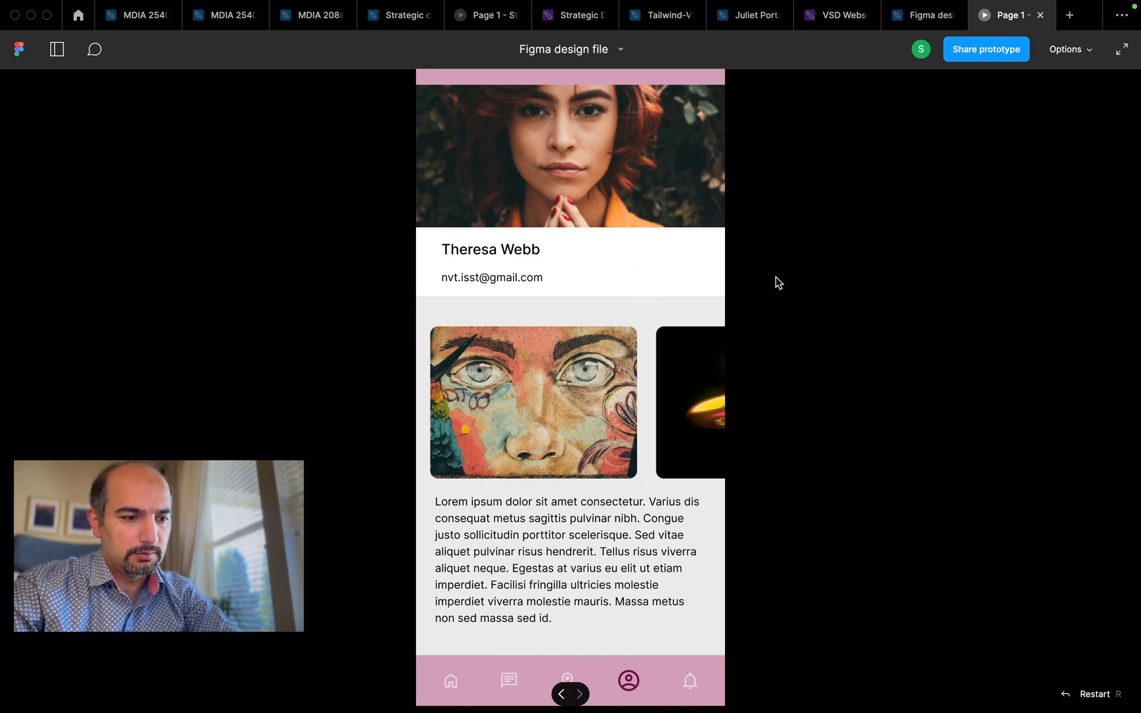
left_click(945, 15)
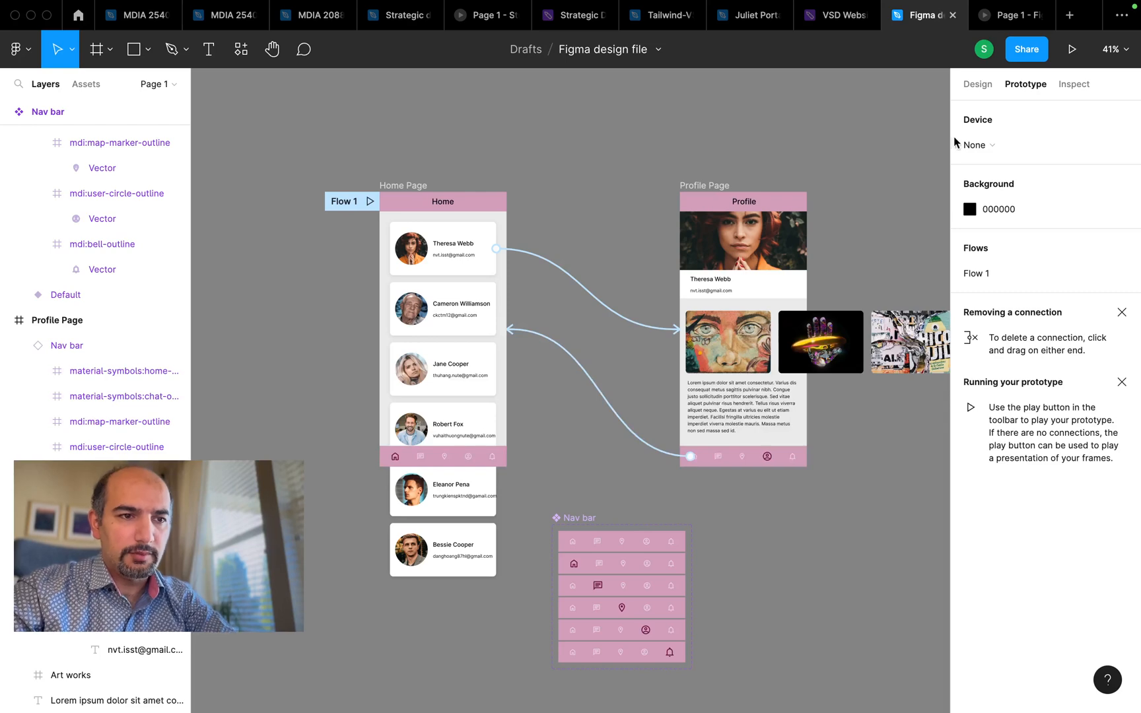
left_click(993, 146)
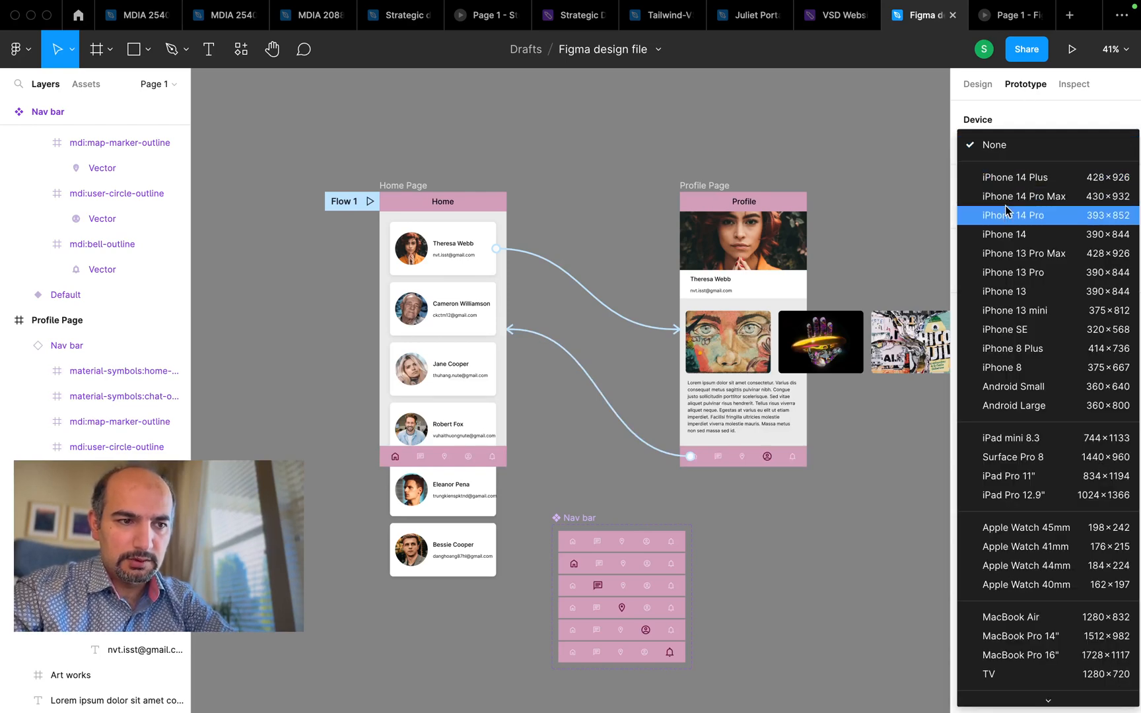
left_click(1023, 236)
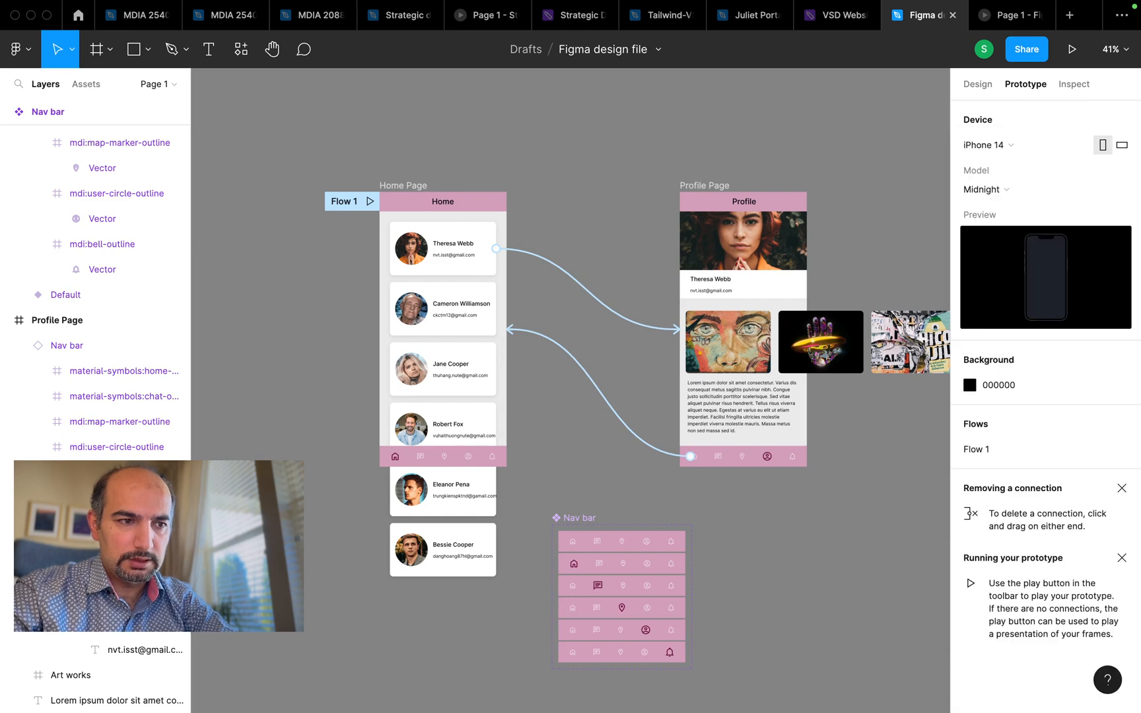
Show the prototype preview in the phone frame and scale it with Fit to screen.
left_click(1000, 20)
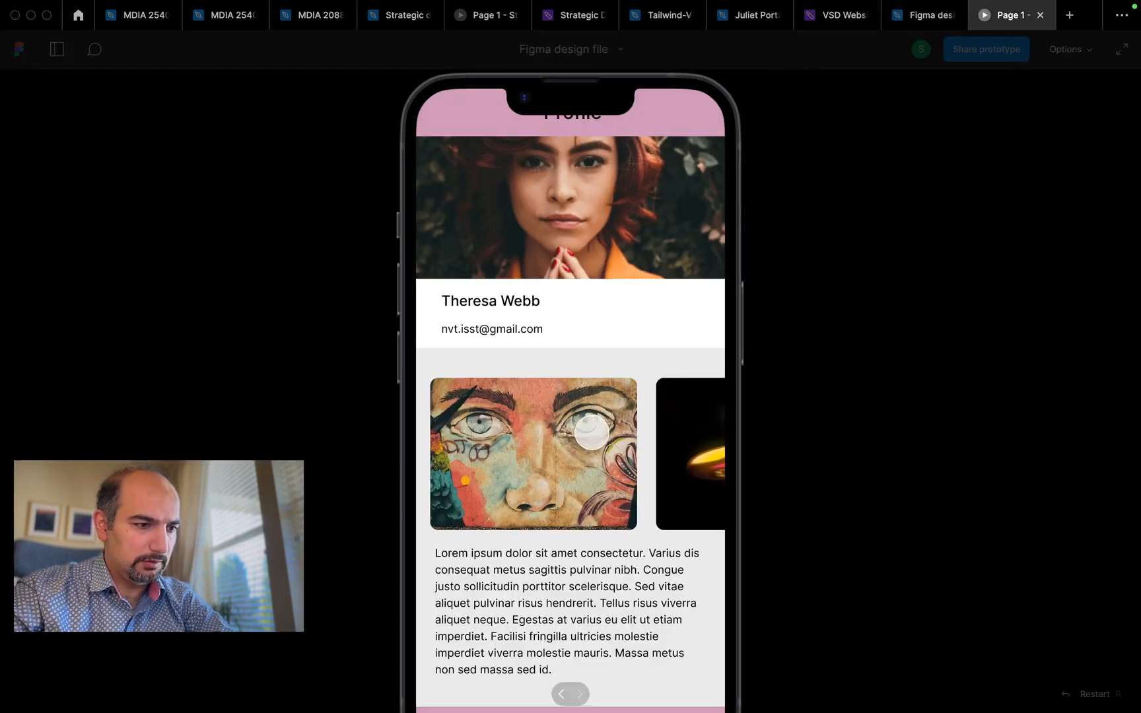
left_click(1076, 52)
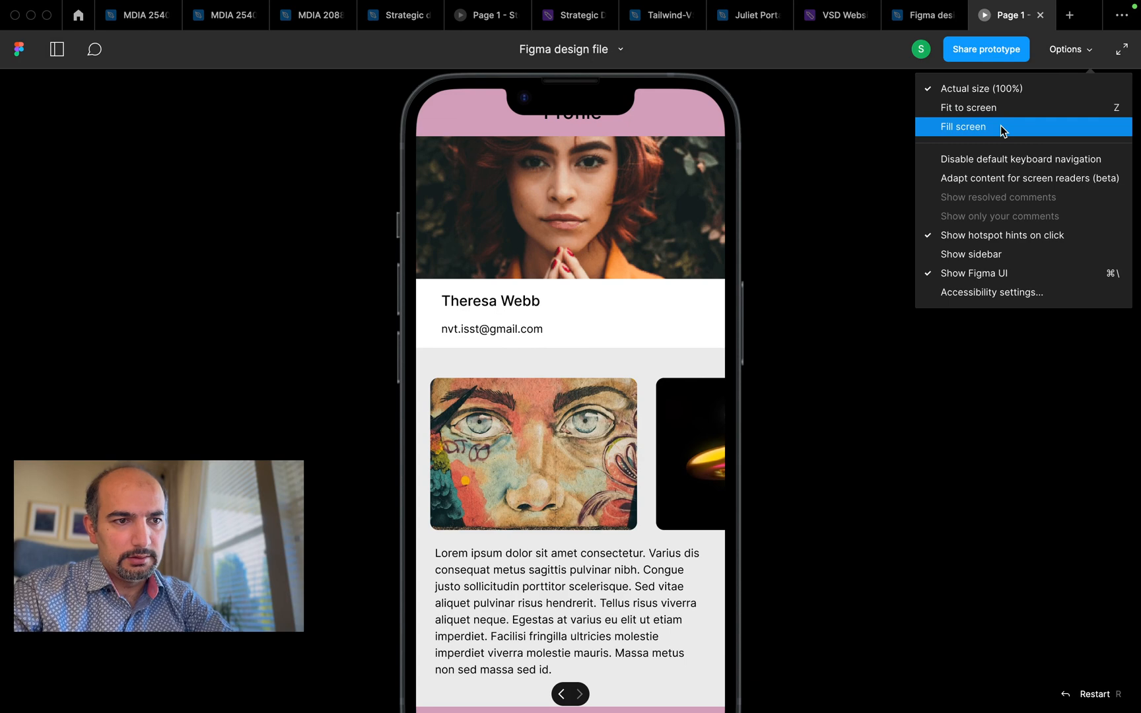
left_click(1002, 107)
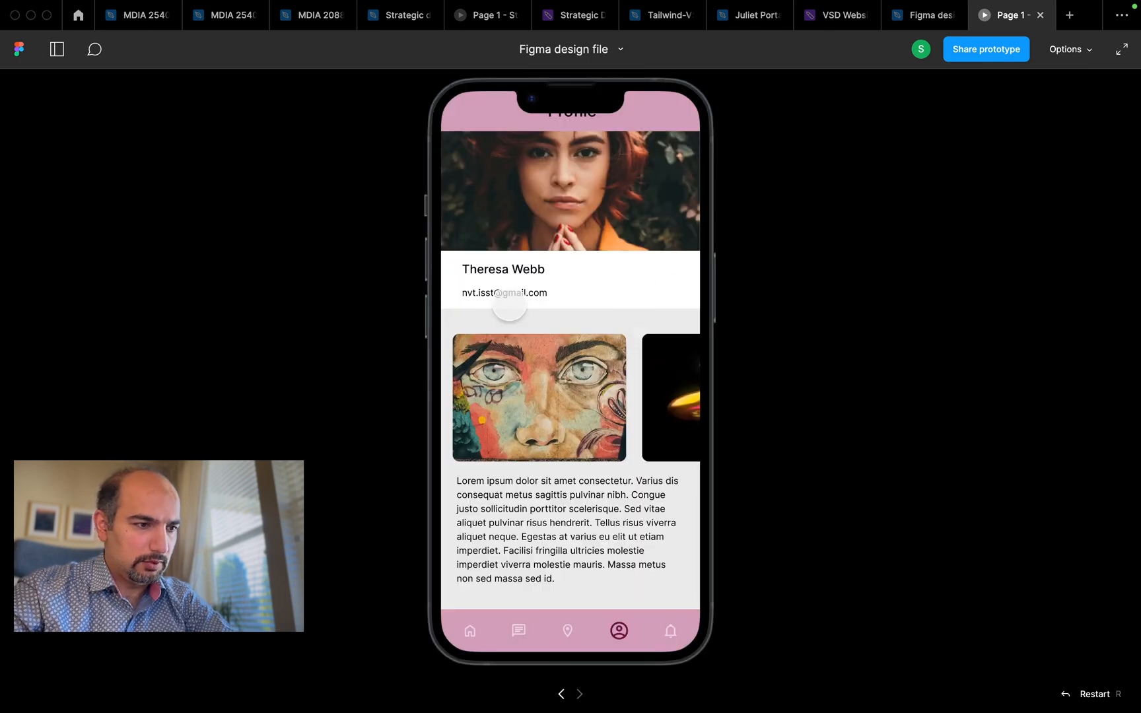
Test going from Profile to Home through the home icon and back to Profile through the first card.
left_click(472, 632)
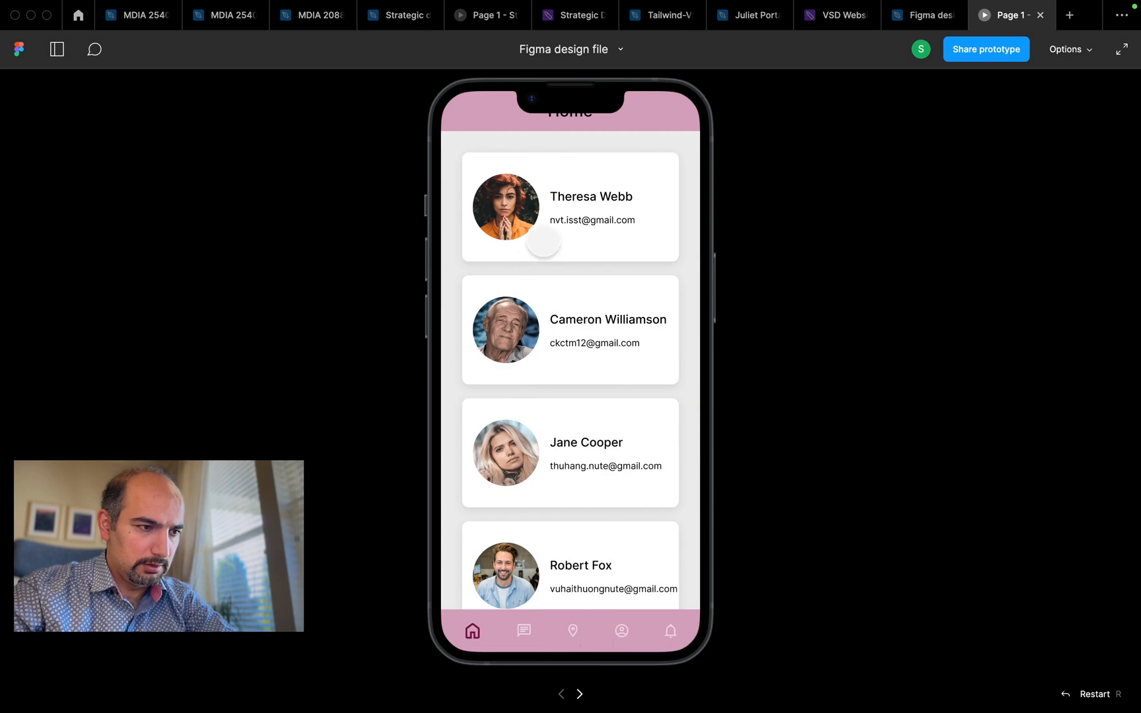
left_click(544, 241)
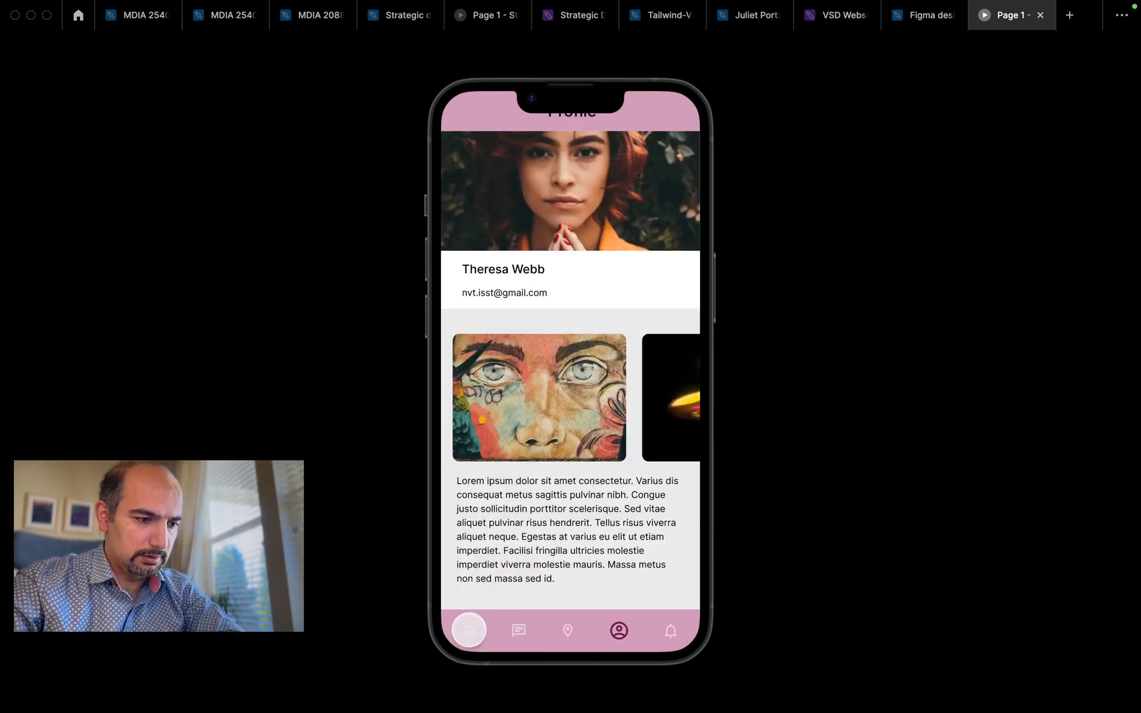
left_click(468, 630)
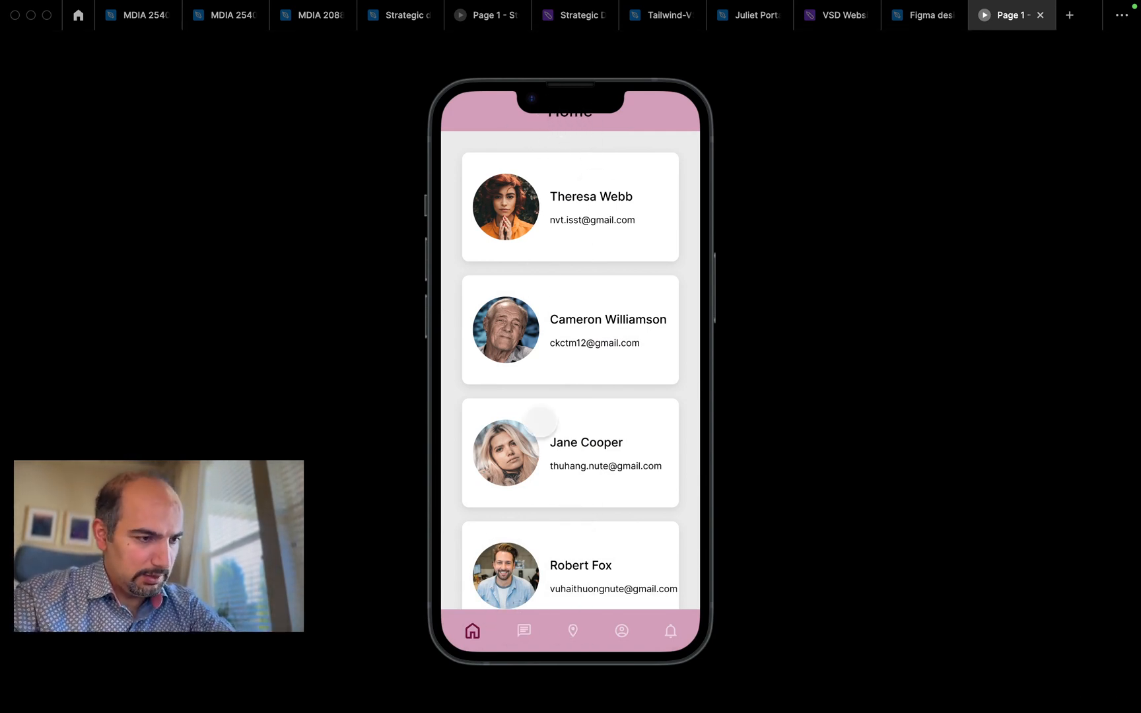
left_click(562, 235)
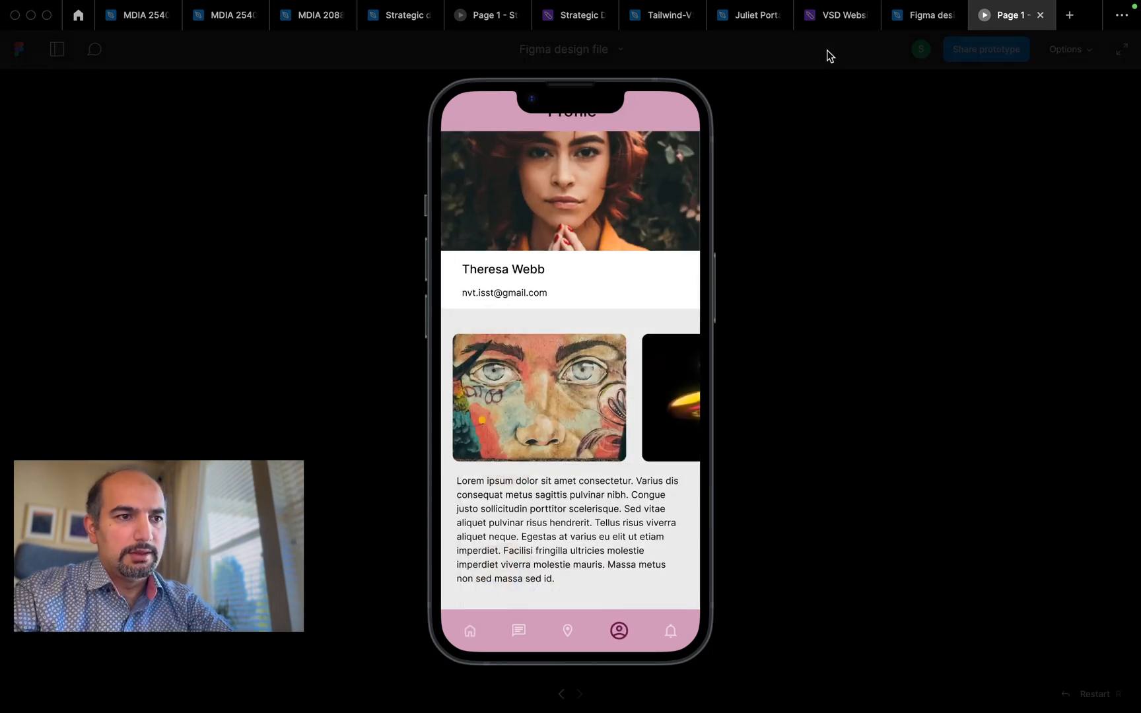
Return to the design file and stretch the Home Page header downward to a height of about 82.
left_click(918, 19)
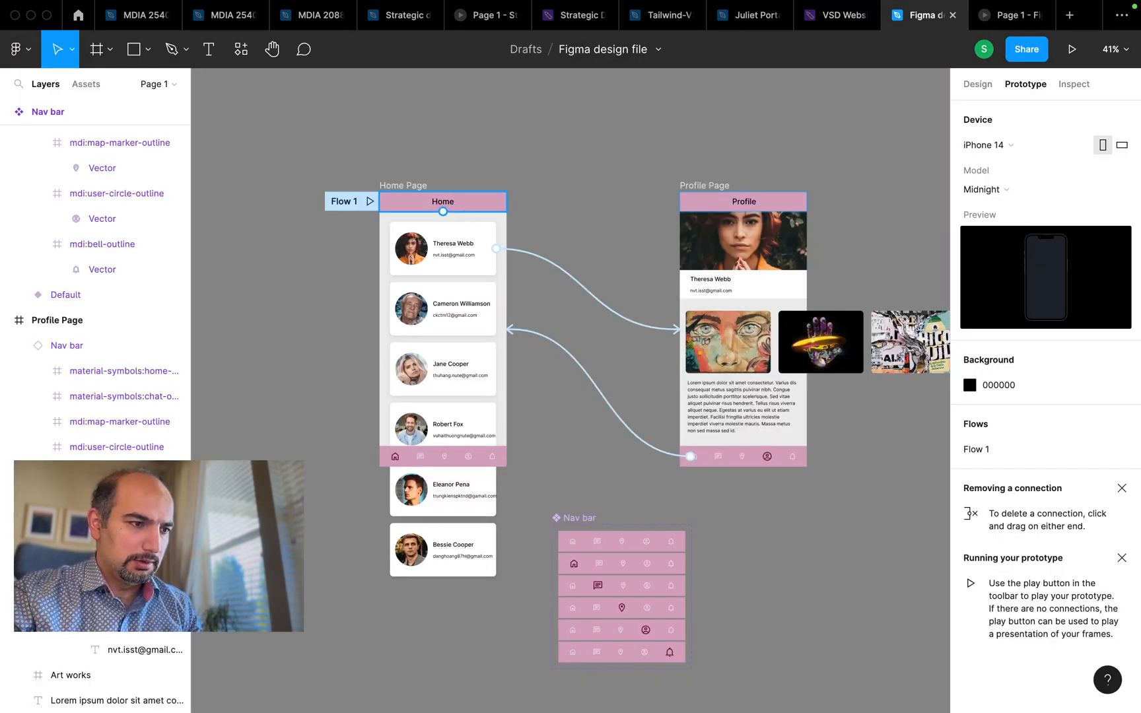
left_click(986, 85)
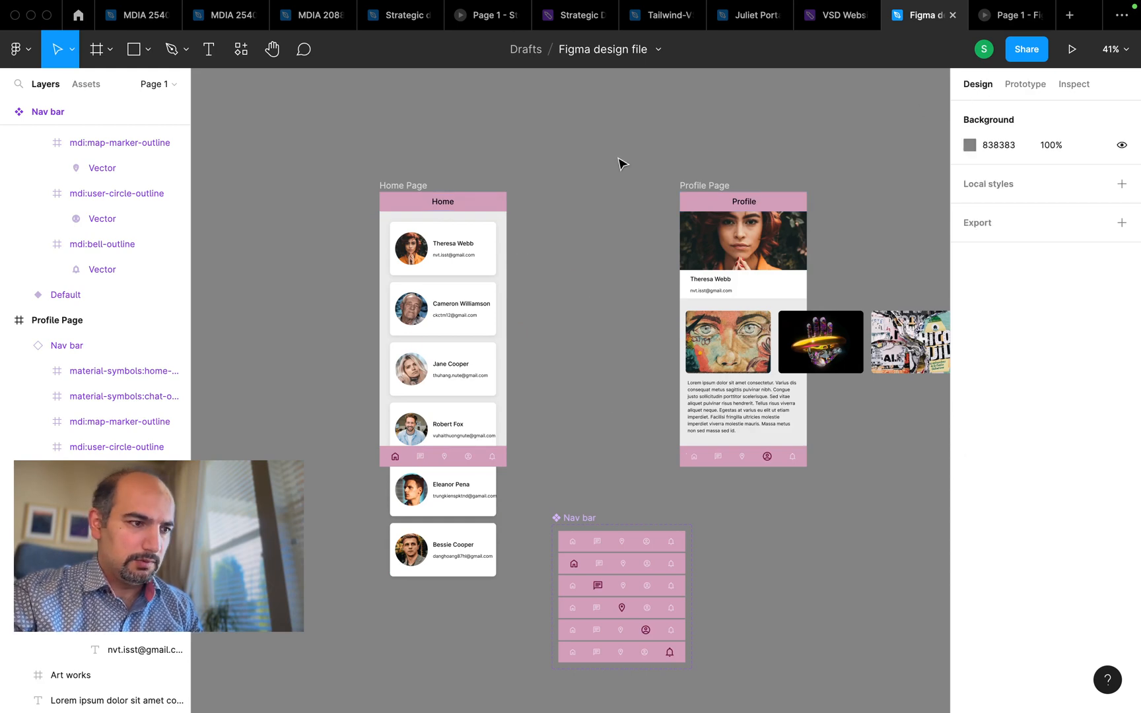
left_click(445, 204)
scroll(445, 203, "up", 5)
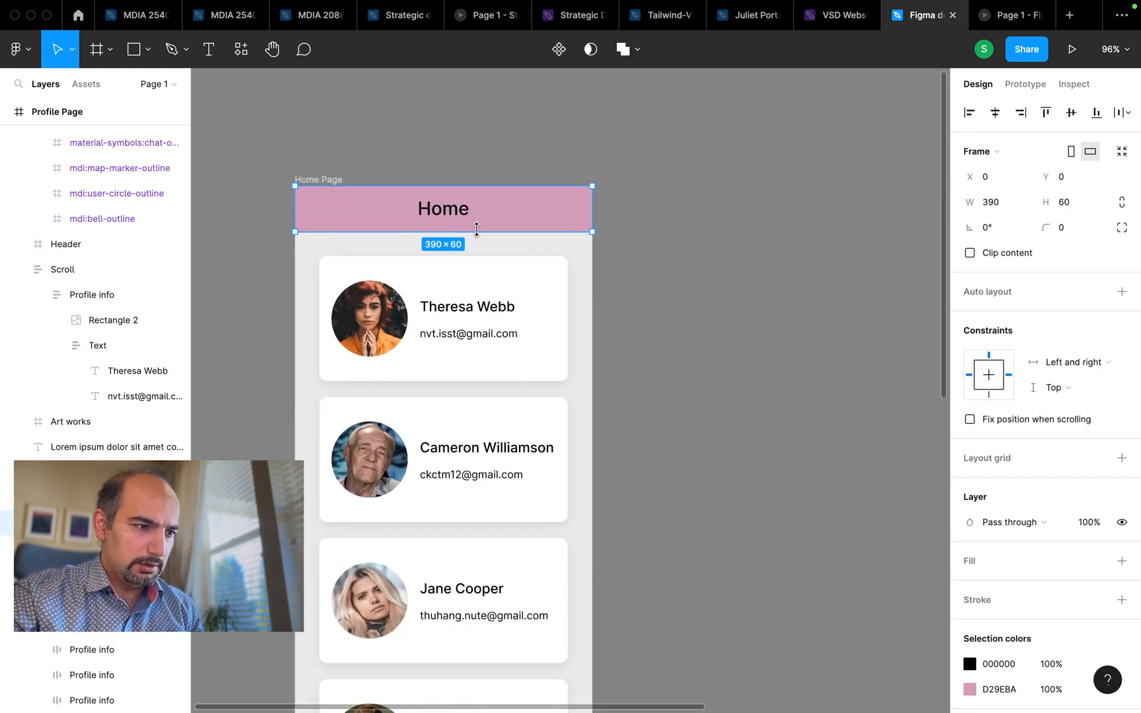
left_click_drag(477, 232, 477, 249)
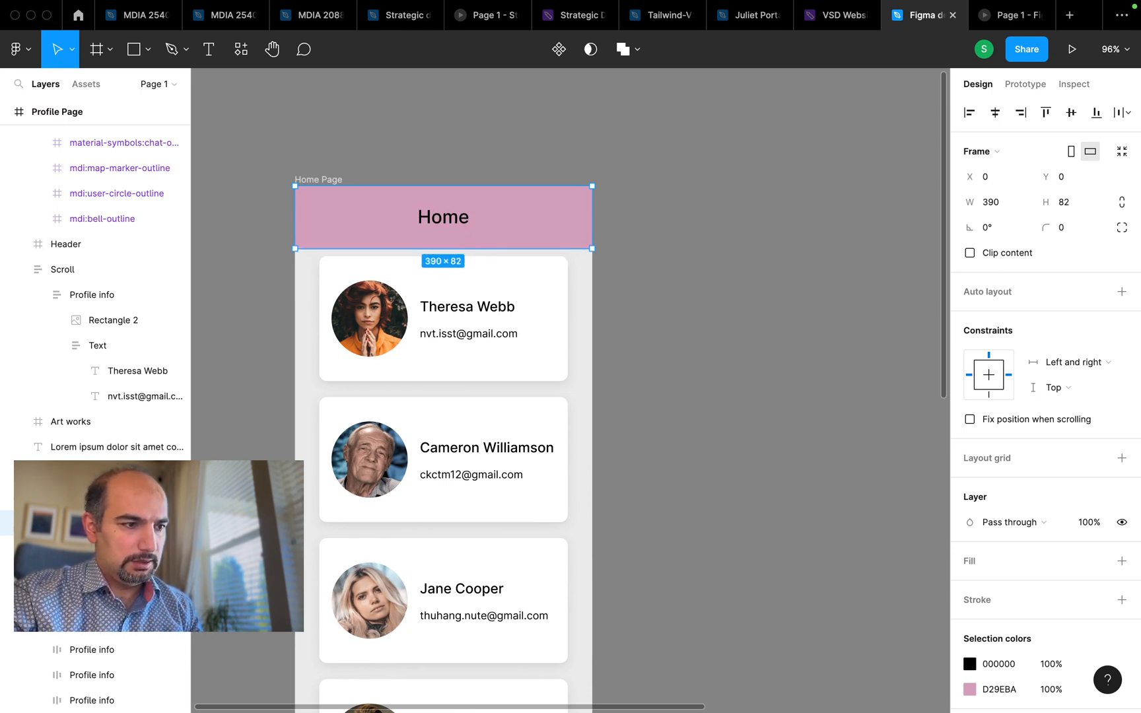
Move the Home title down 20 px within the header, to Y 46.
double_click(443, 216)
key("shift+Down")
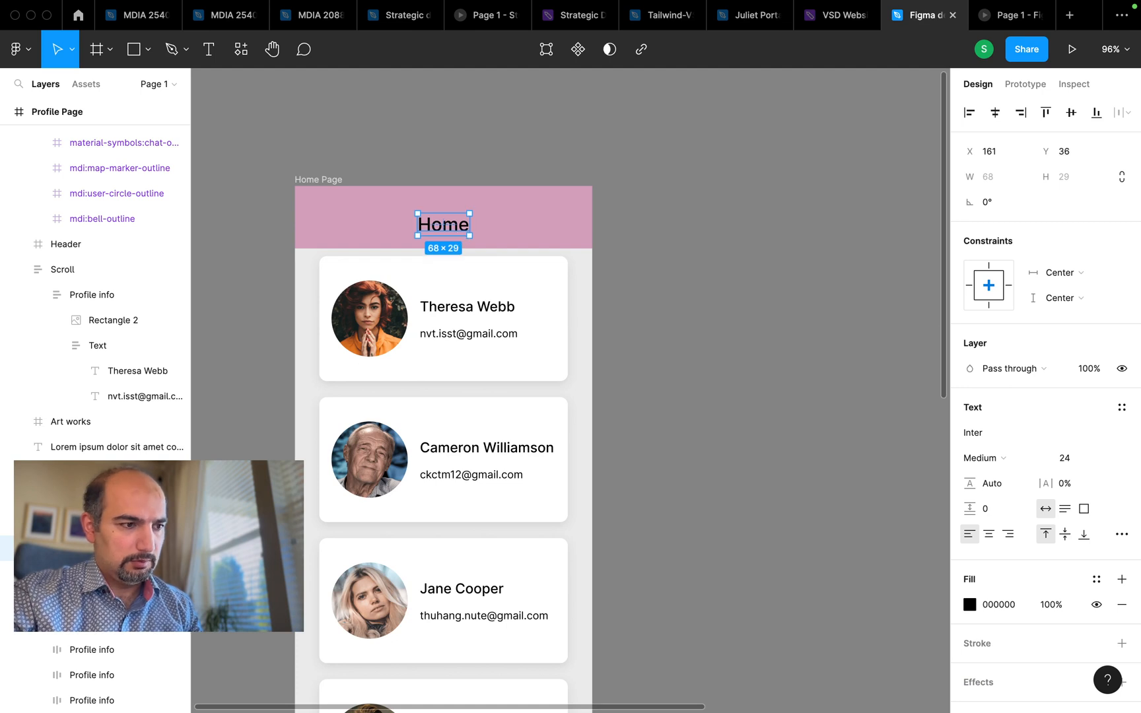
key("shift+Down")
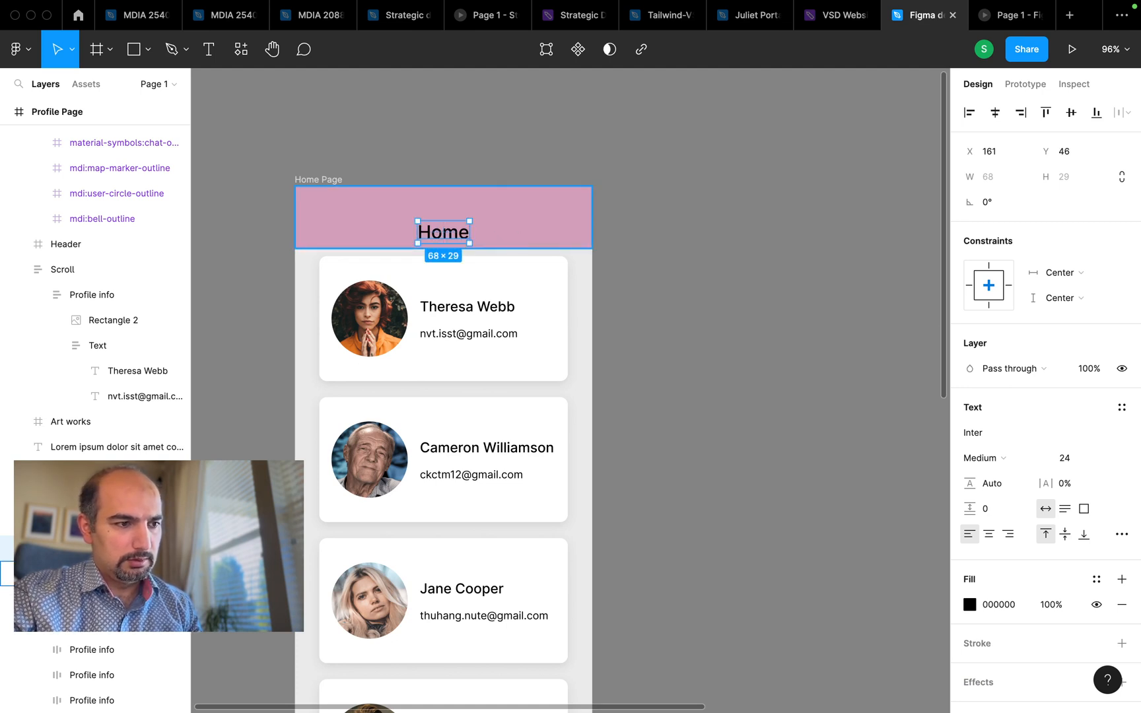
Set the Home Page header's height to 80.
left_click(555, 221)
left_click(1070, 202)
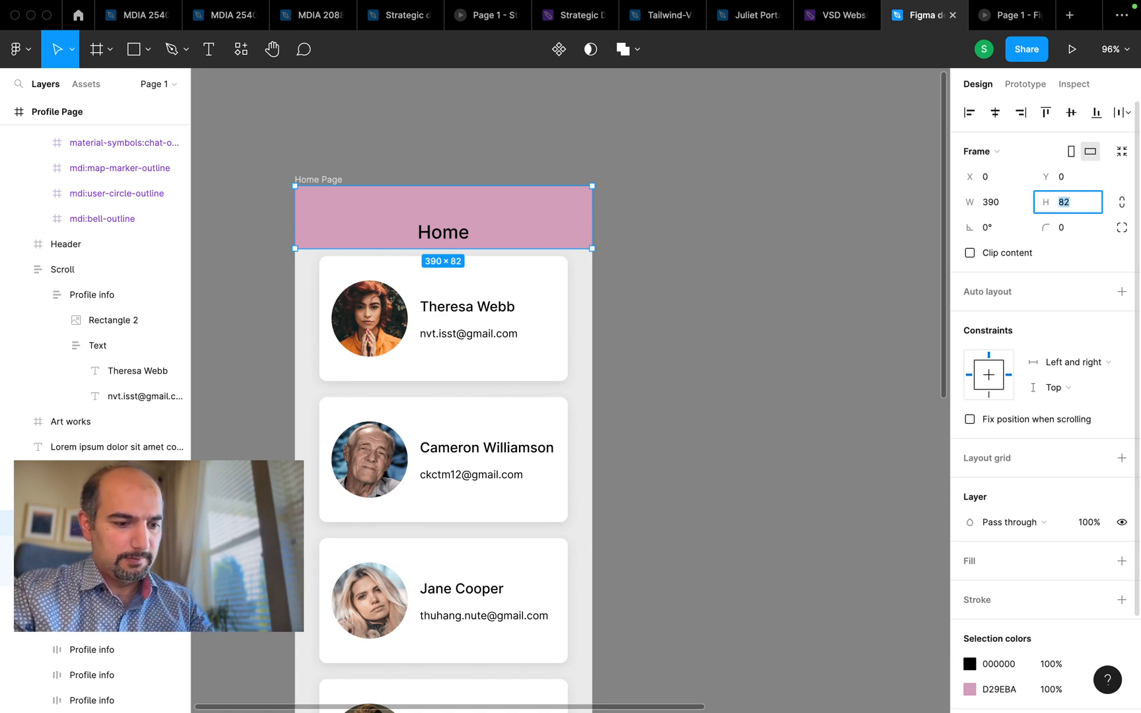
type("80")
key("Return")
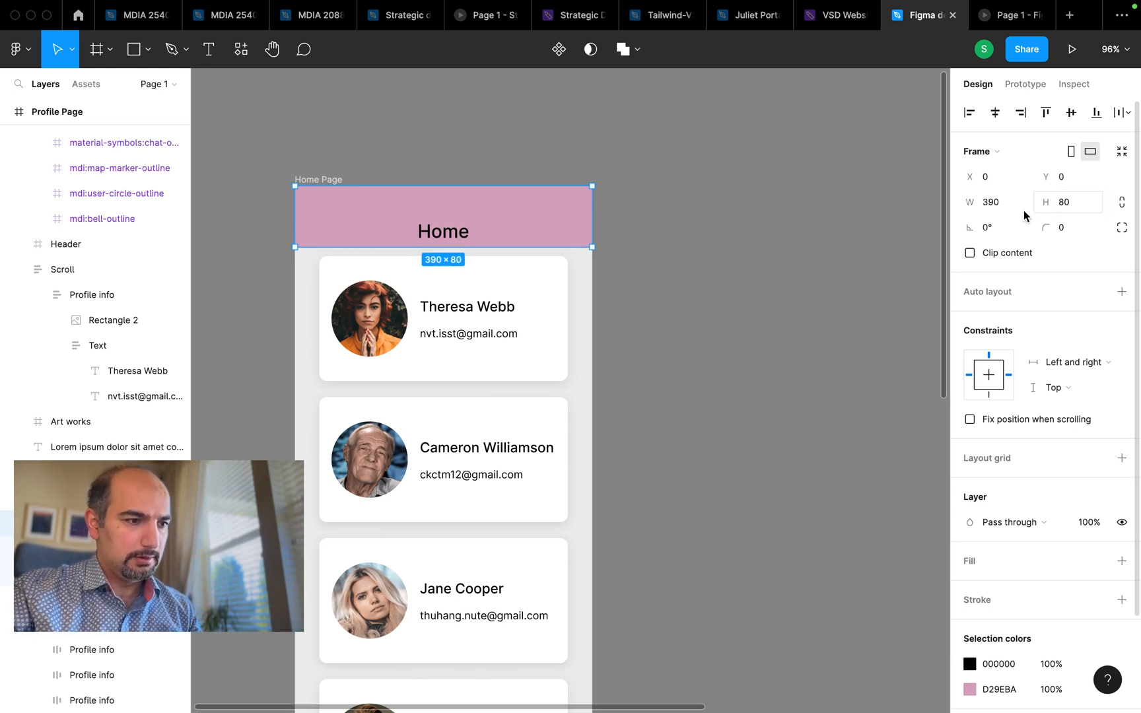
Move the Home Page's card list frame down 20 px to Y 80, directly beneath the taller header.
double_click(466, 230)
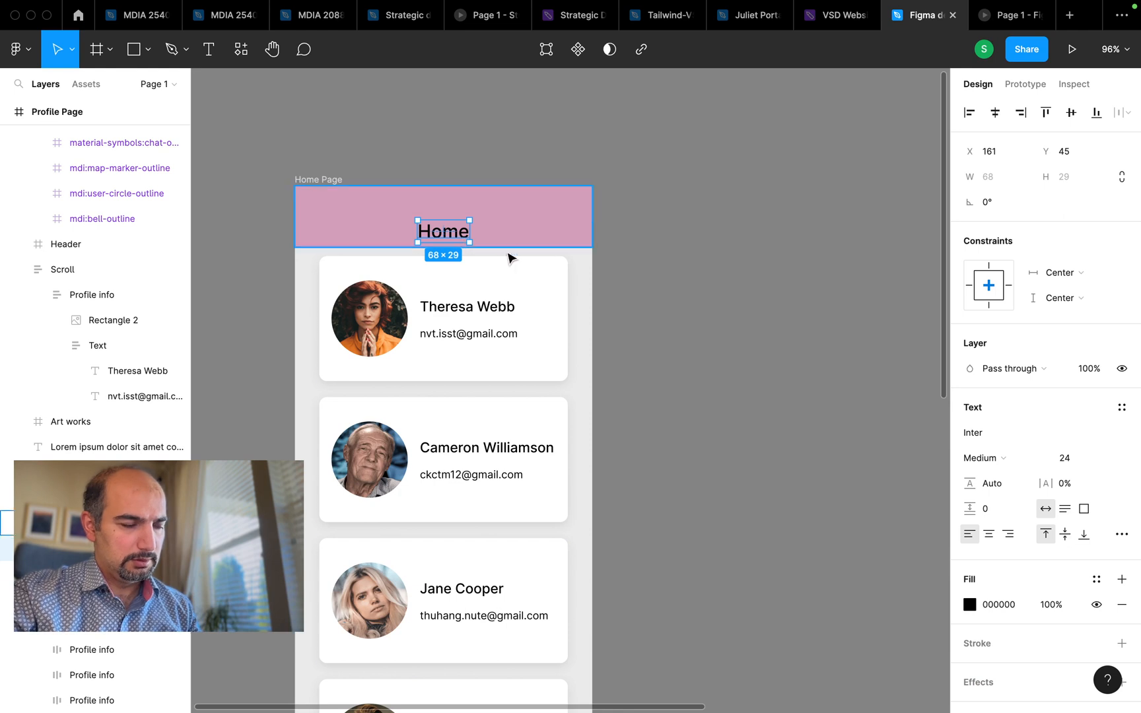
left_click(436, 301)
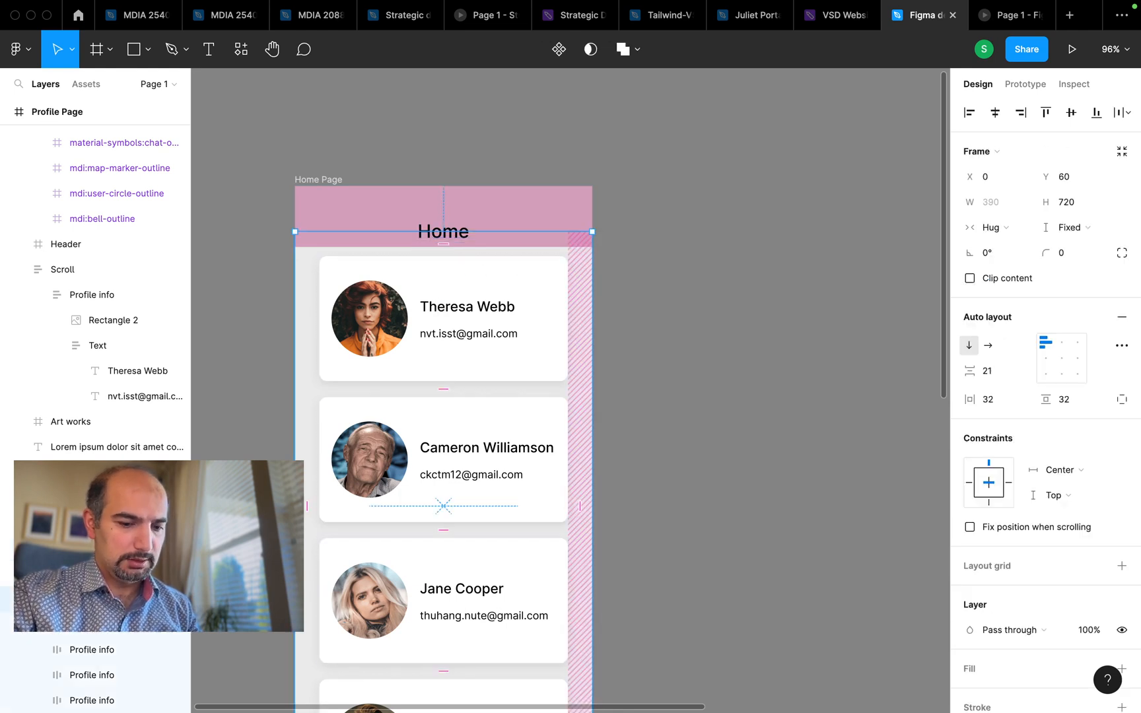
key("shift+Down")
key("shift+Down")
key("shift+Down")
key("shift+Up")
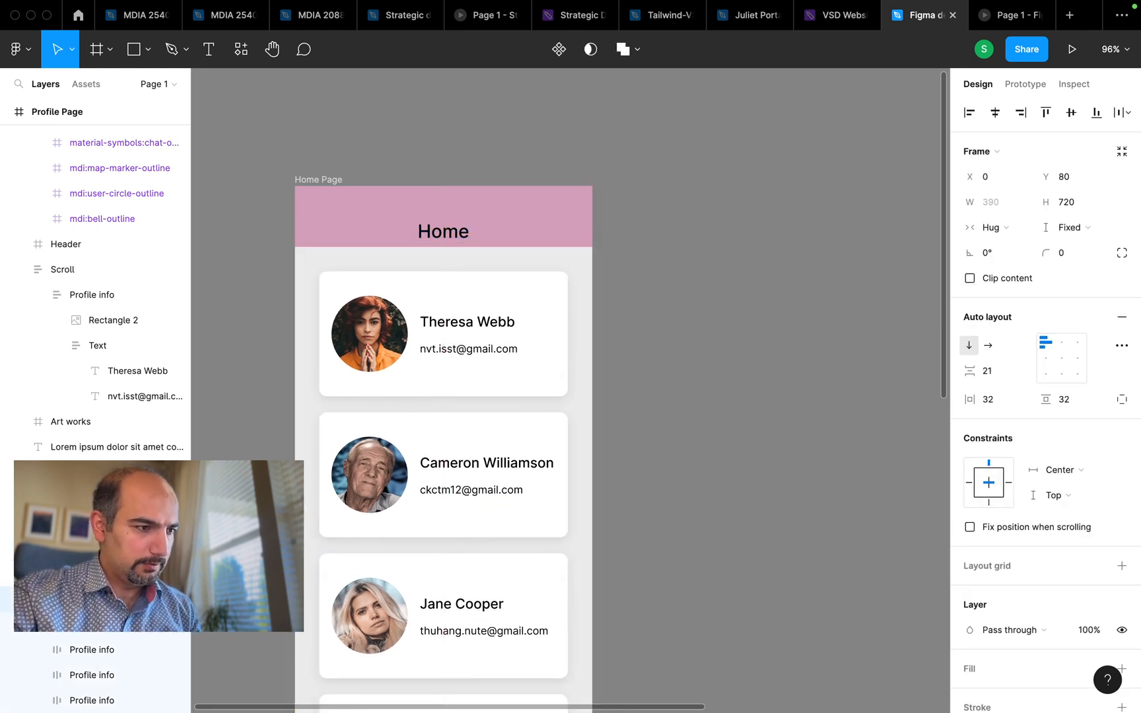
Set the height of the Profile Page's header background to 80.
left_click(558, 216)
scroll(558, 215, "down", 5)
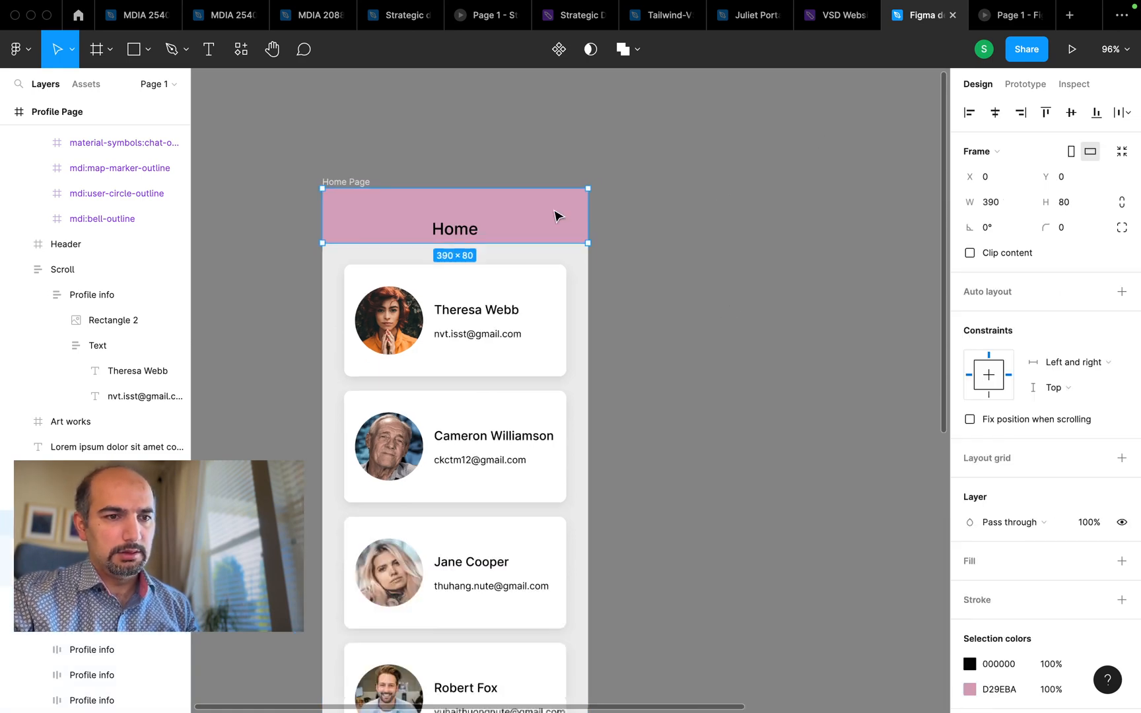
scroll(683, 291, "right", 3)
double_click(692, 275)
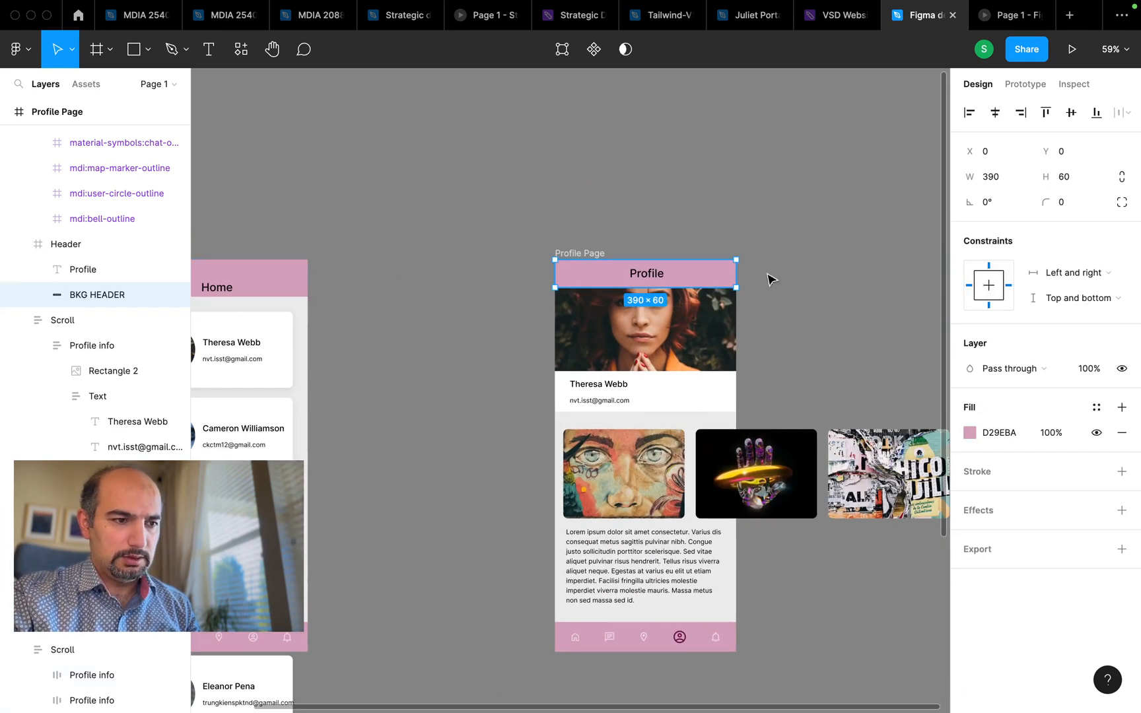
left_click(1047, 185)
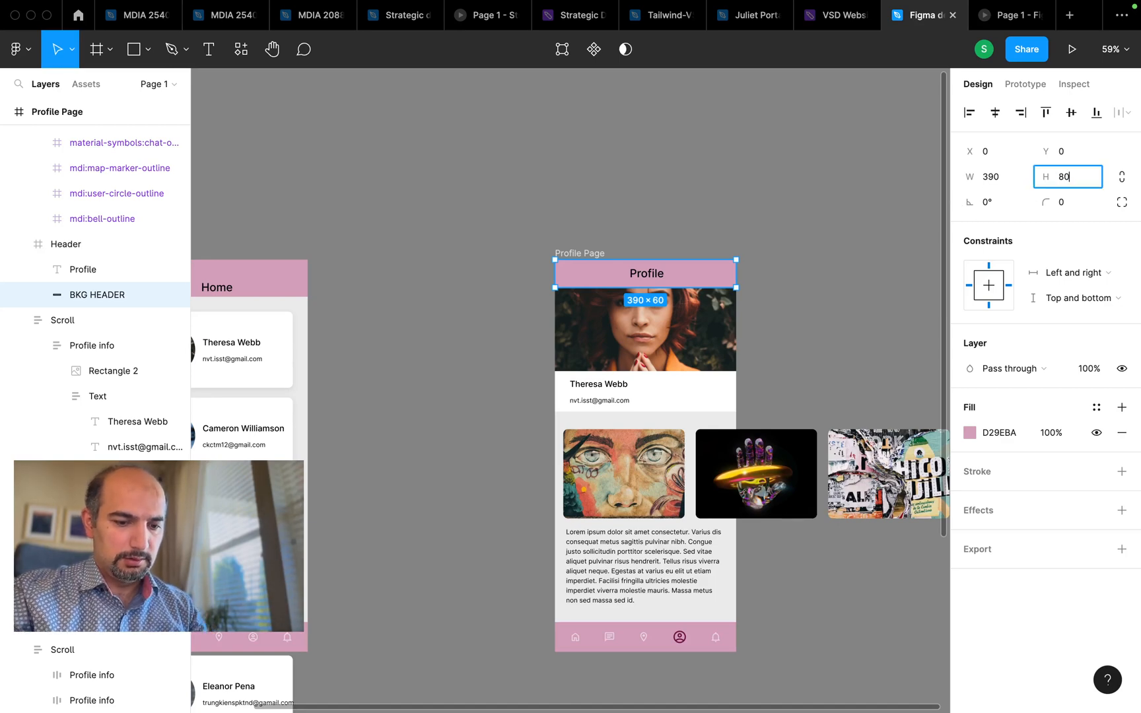
key("Return")
Move the Profile title down 20 px within its header and shift the Profile Page's Scroll frame down 20 px to Y 80.
left_click(650, 277)
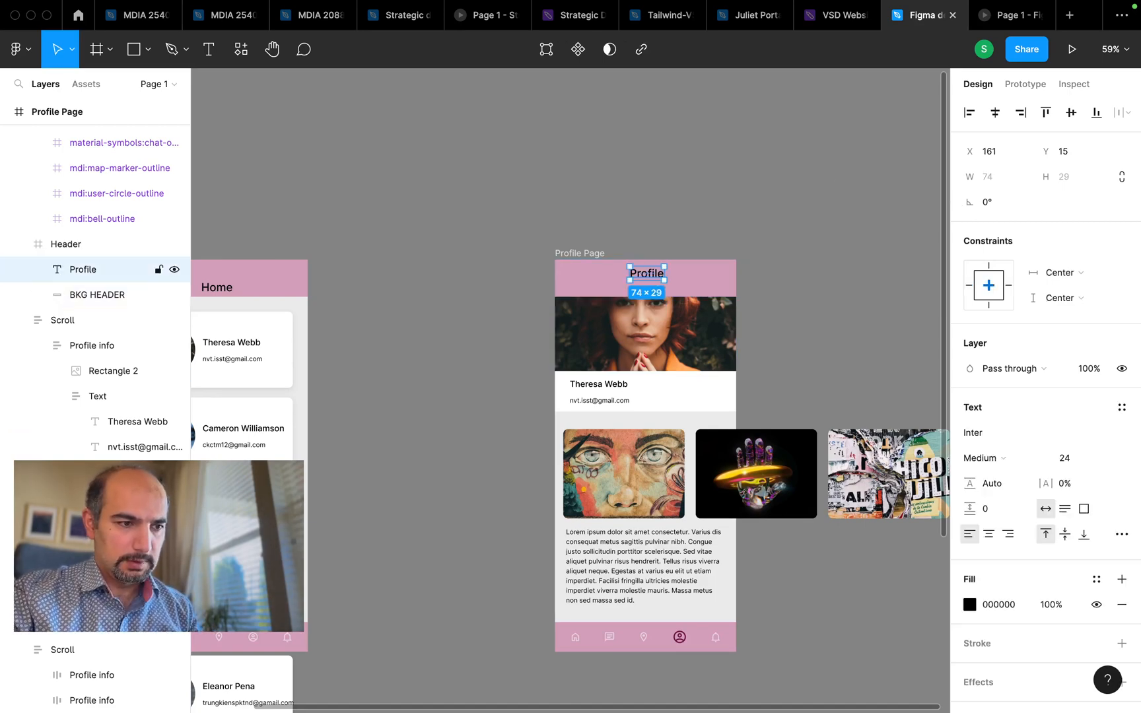
key("shift+Down")
left_click(666, 345)
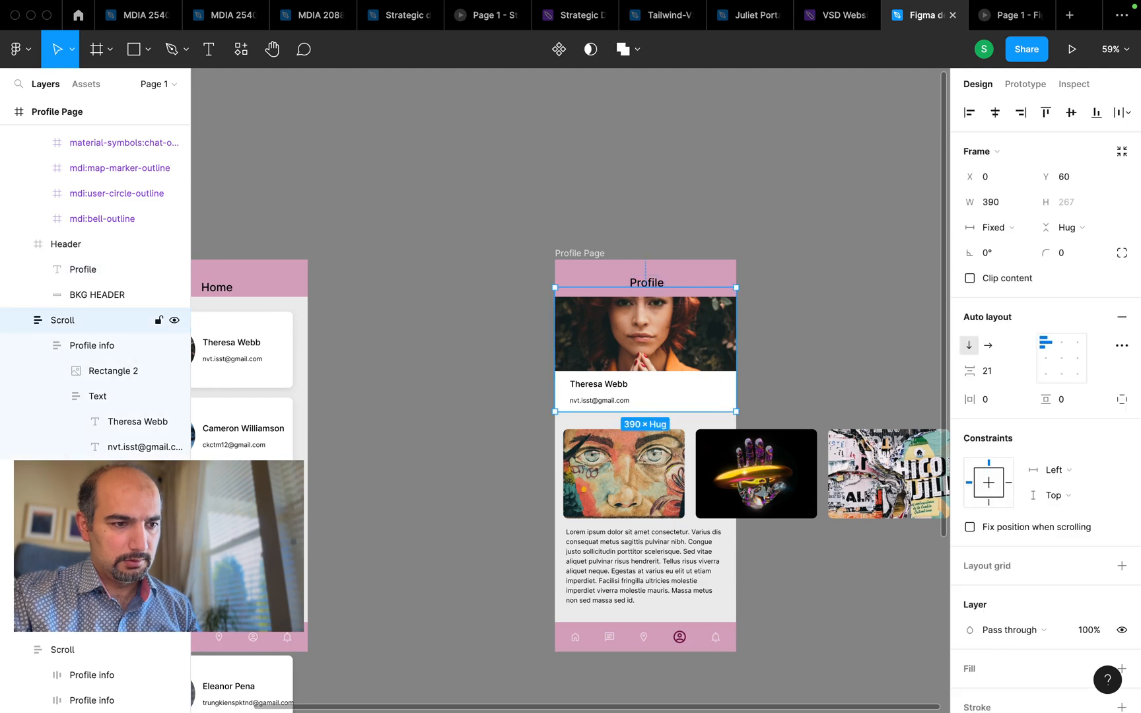
key("shift+Down")
key("shift+Down")
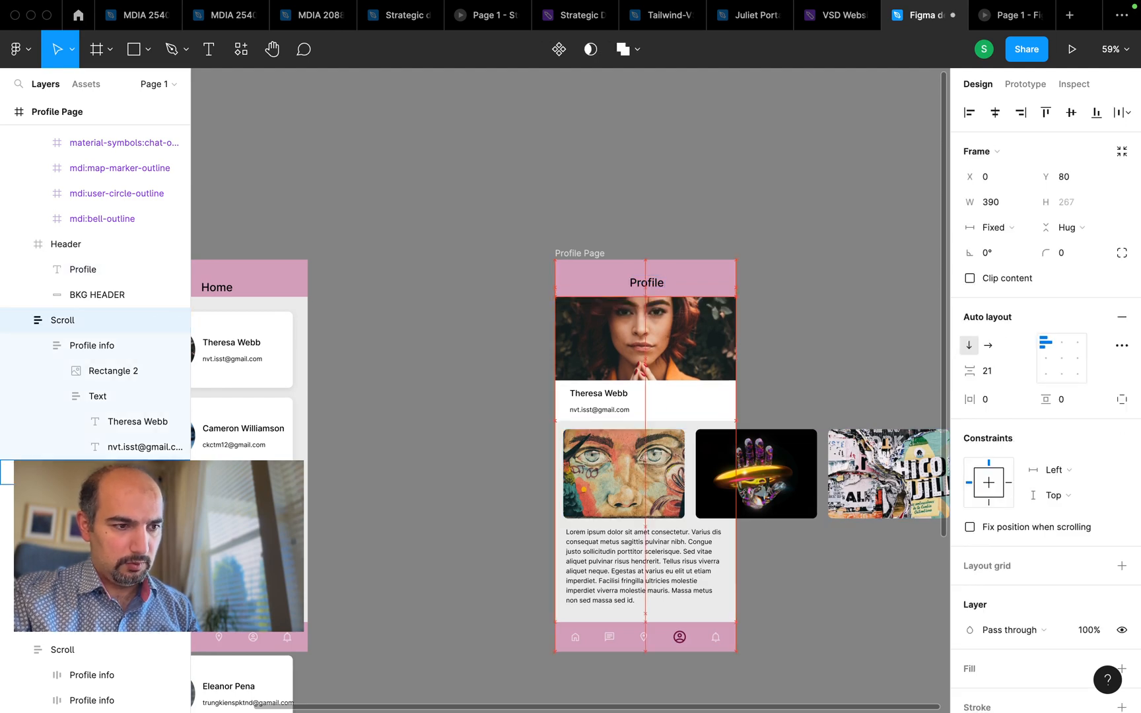
left_click(810, 330)
Test the adjusted screens in the prototype preview, moving between Profile and Home through the home icon and first card and scrolling the list.
left_click(1007, 14)
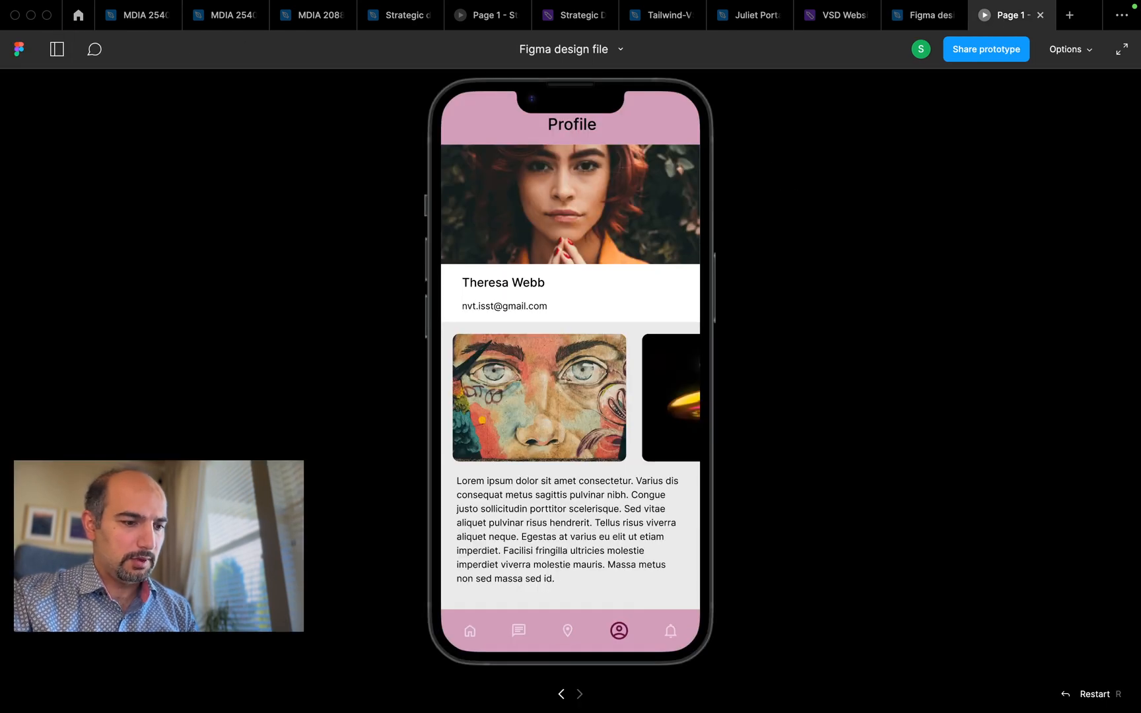
left_click(472, 634)
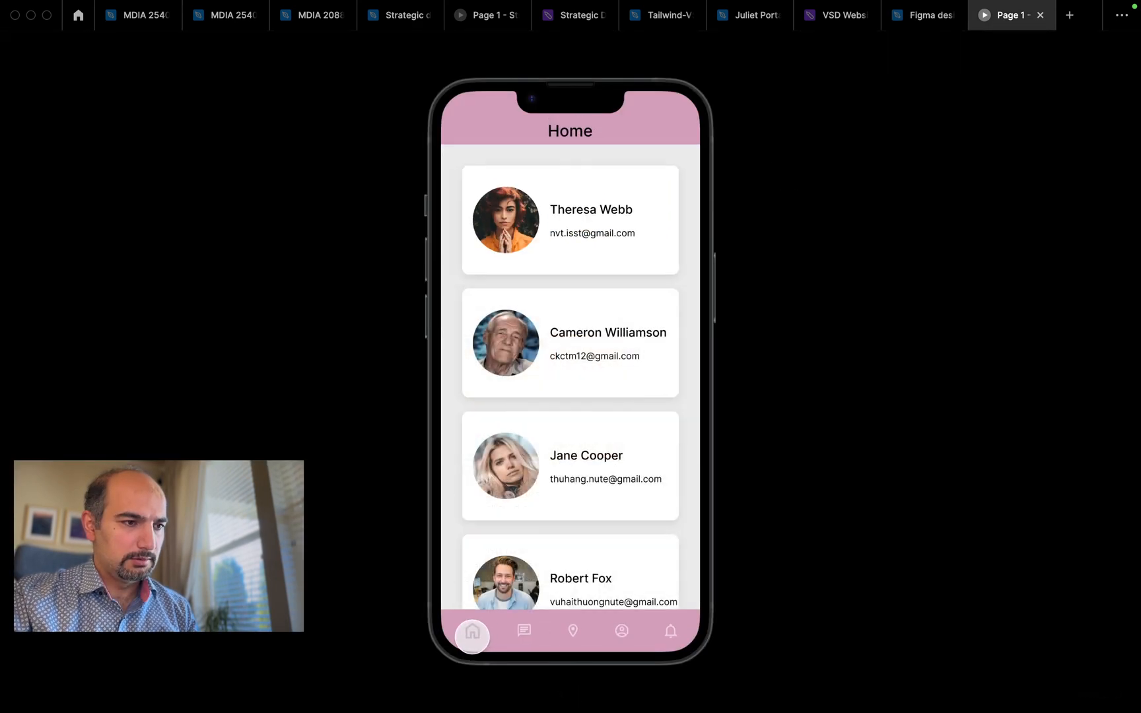
left_click(580, 260)
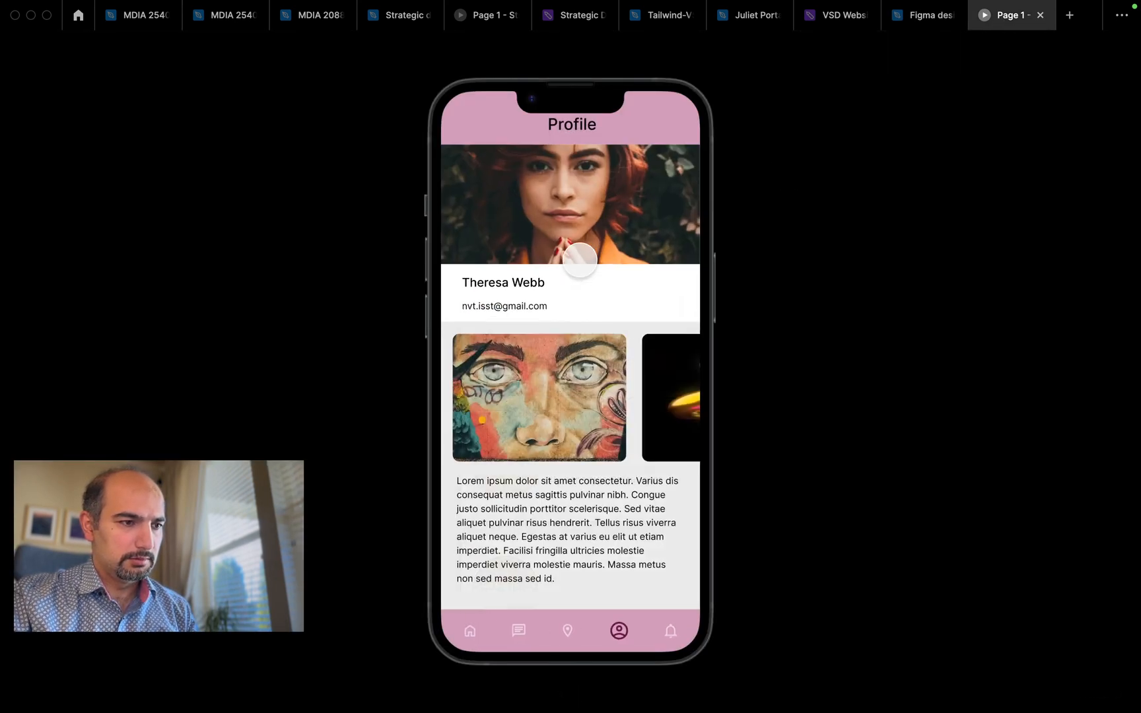
left_click(481, 626)
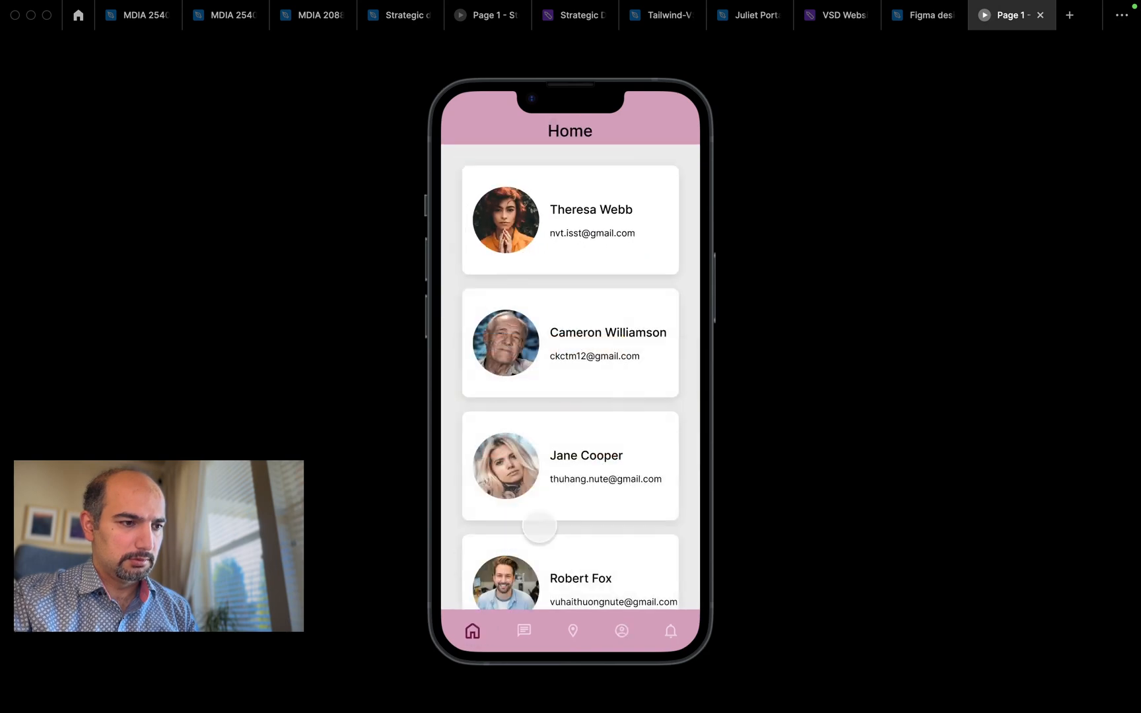
scroll(539, 526, "down", 5)
scroll(539, 526, "up", 5)
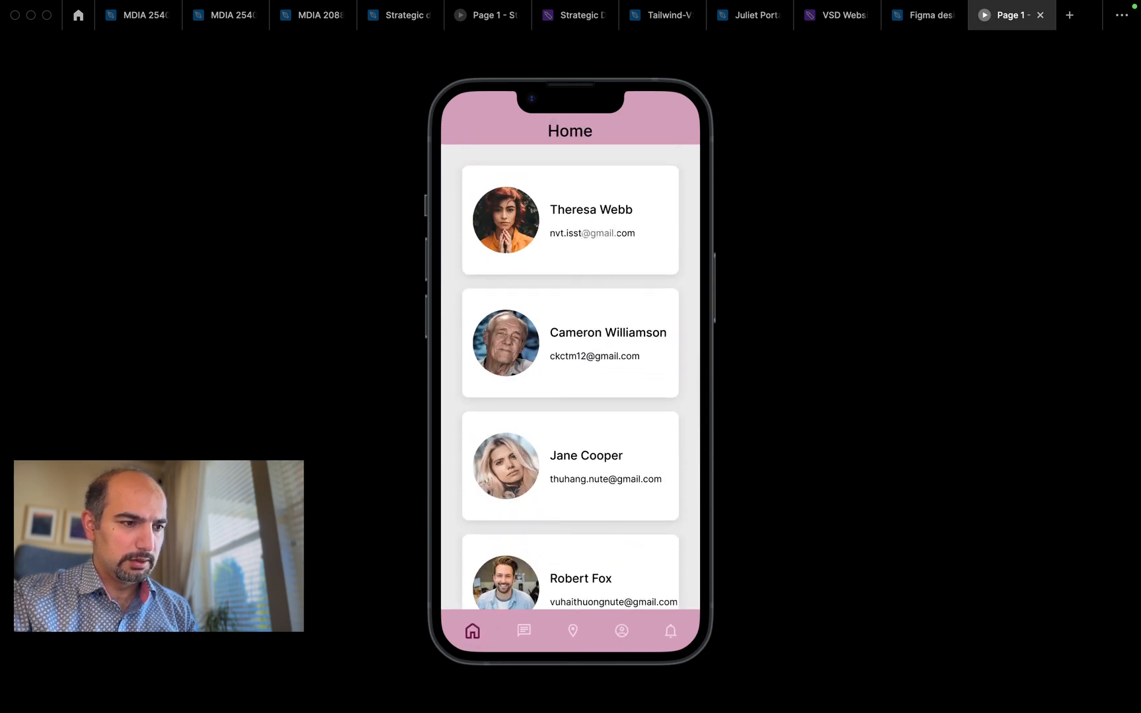
left_click(595, 238)
left_click(466, 629)
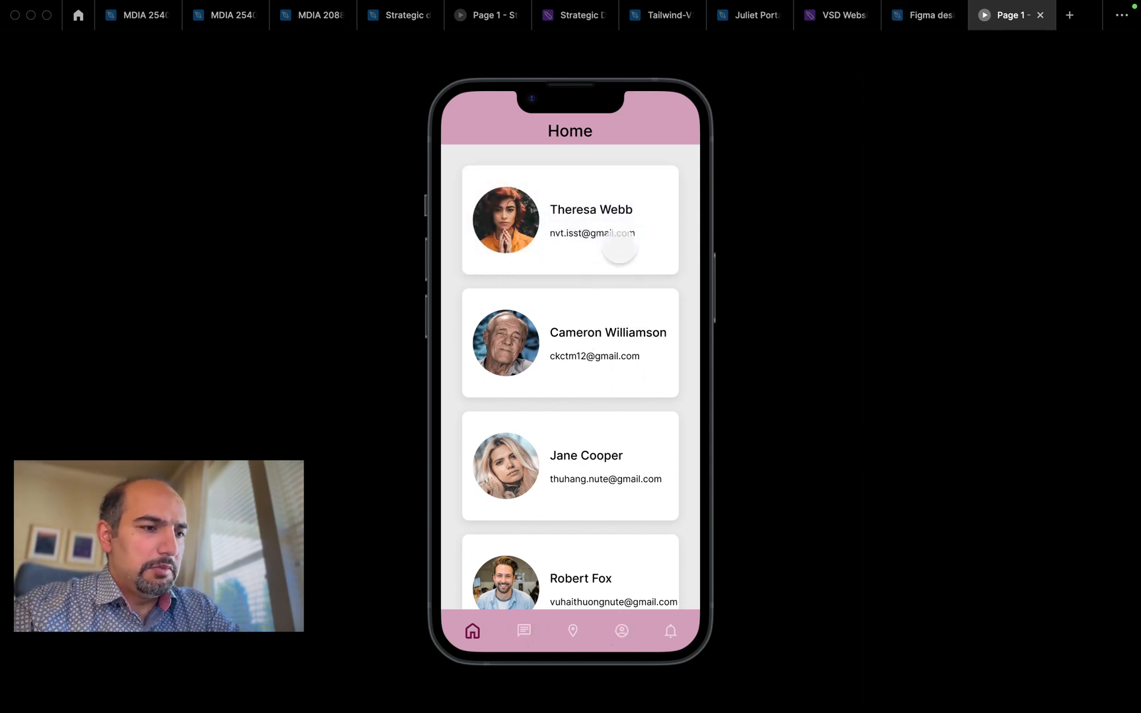
left_click(618, 247)
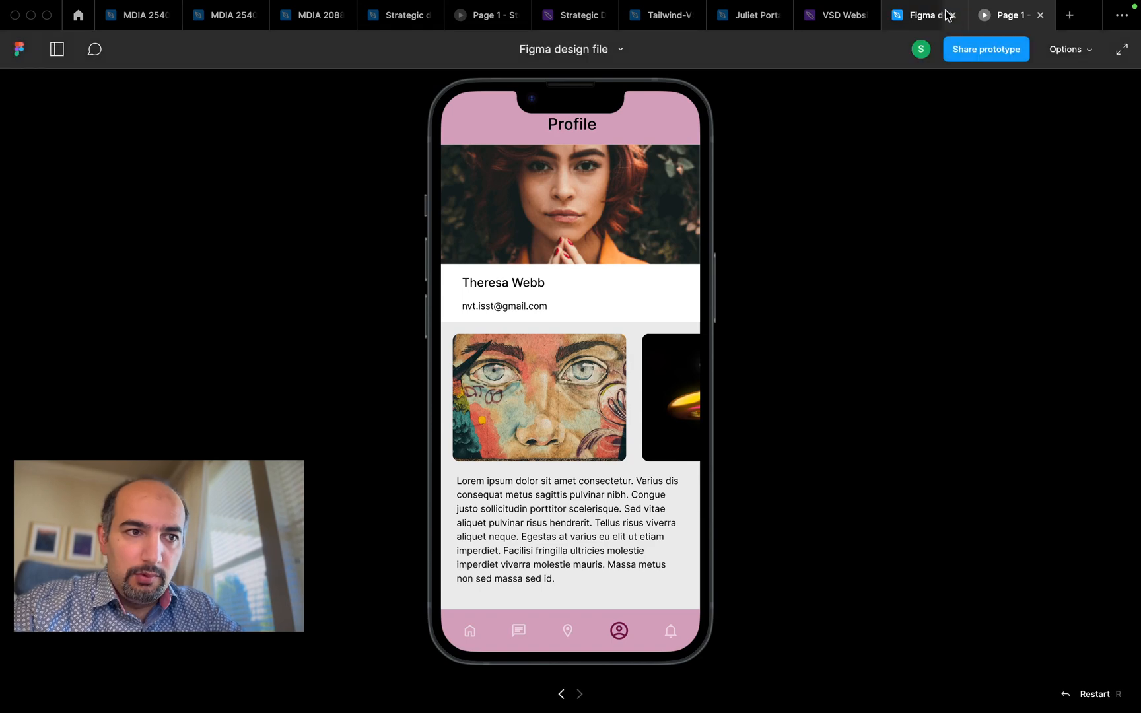
Copy the prototype's share link and close the prototype preview.
left_click(991, 51)
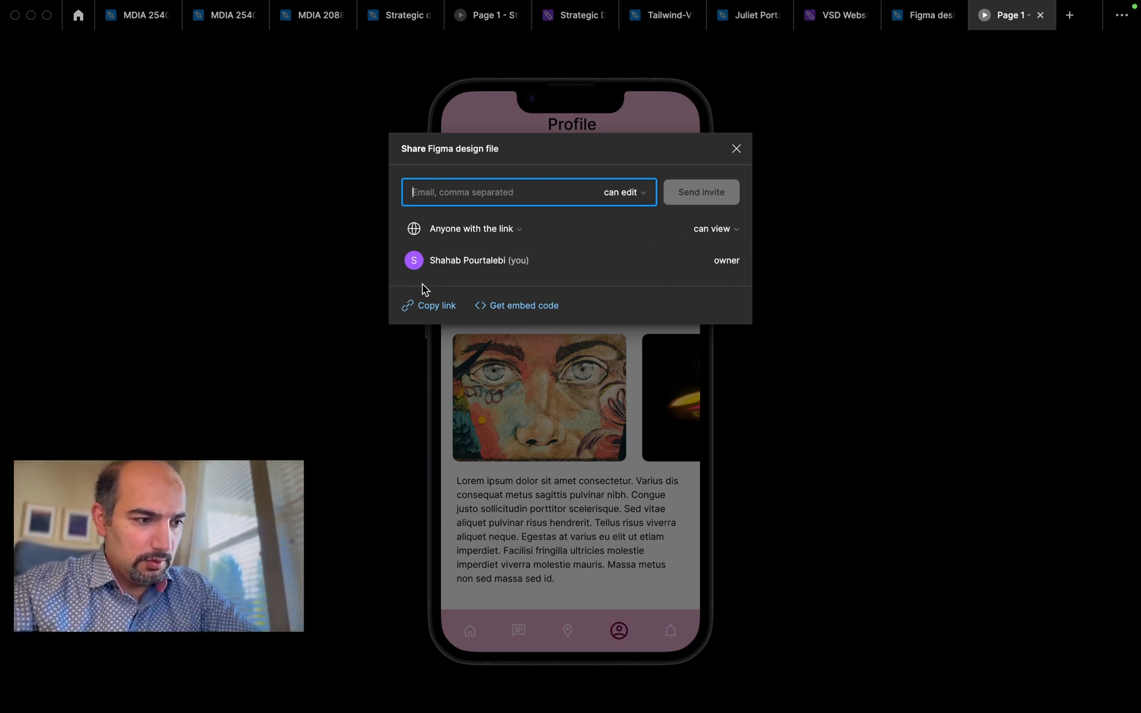
left_click(434, 307)
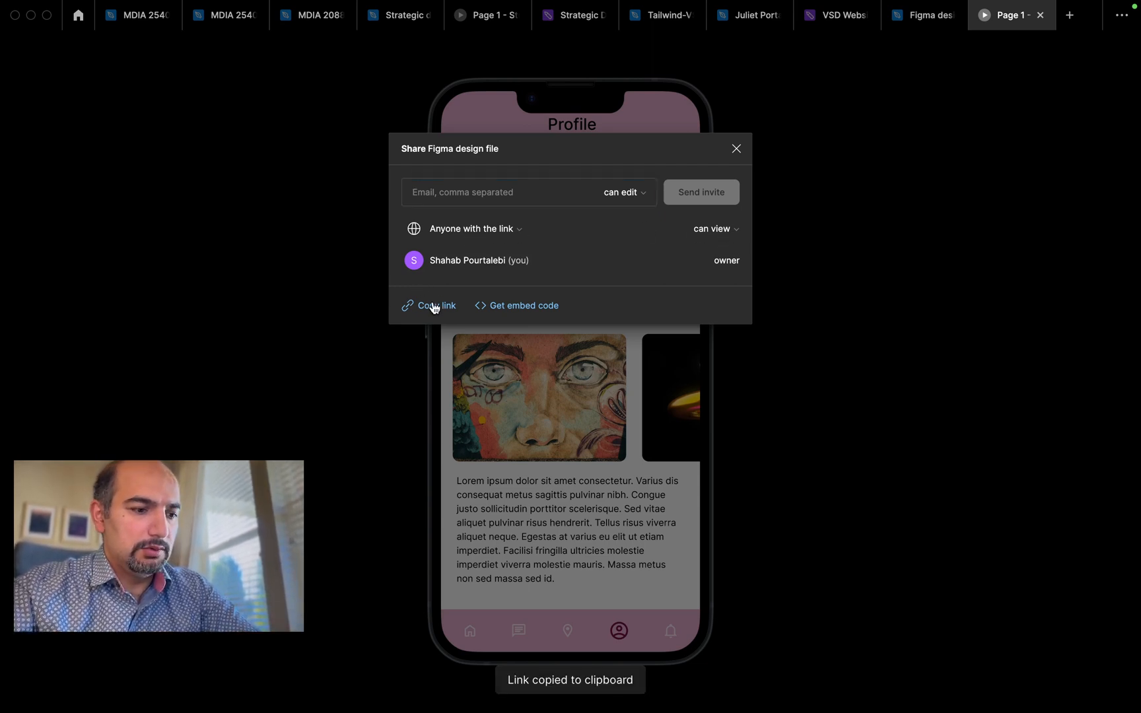
left_click(736, 149)
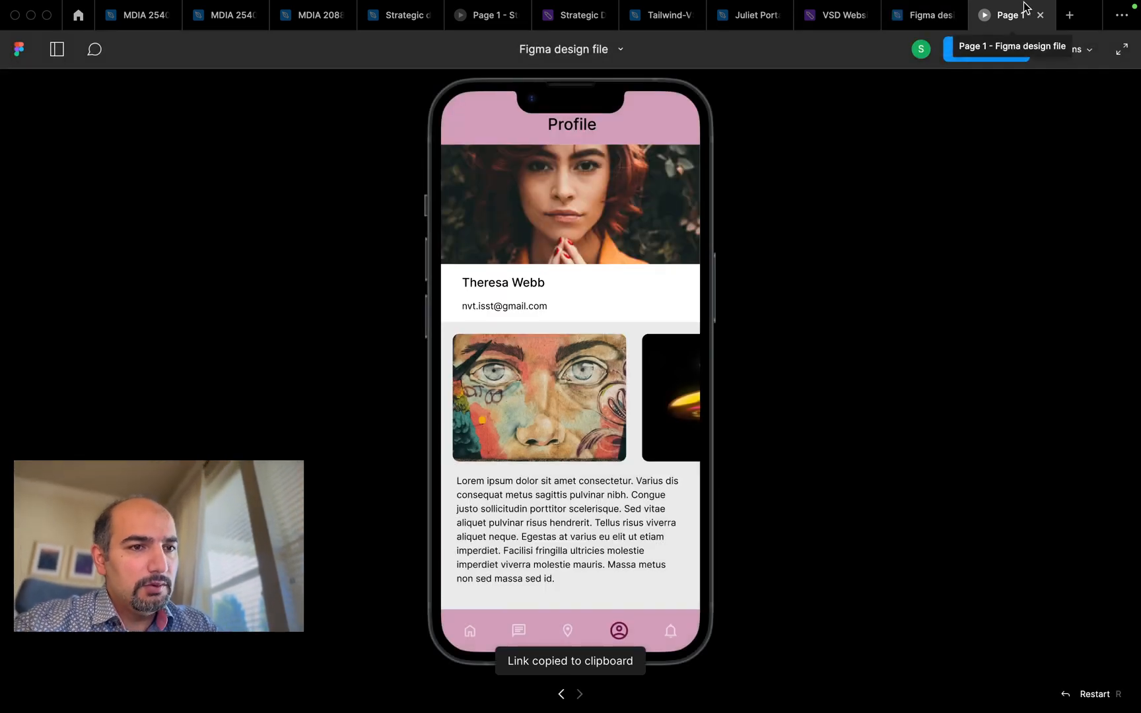
left_click(1040, 15)
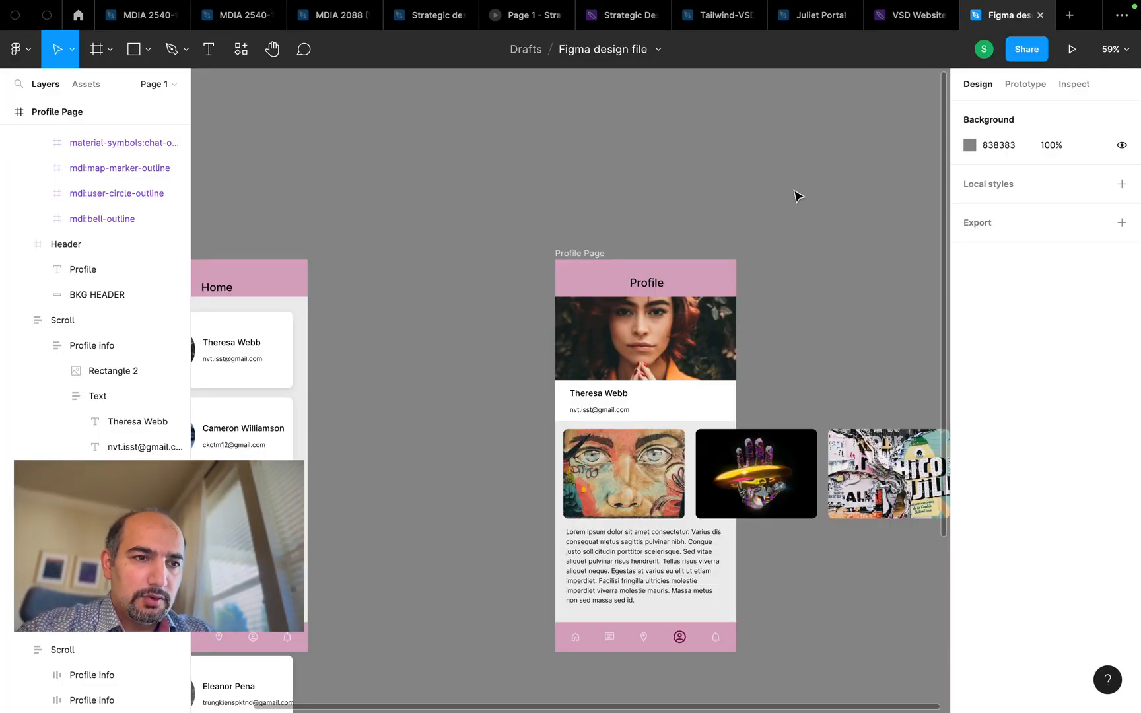
Open the design file's sharing settings and check which permission levels are available for anyone with the link.
left_click(1025, 51)
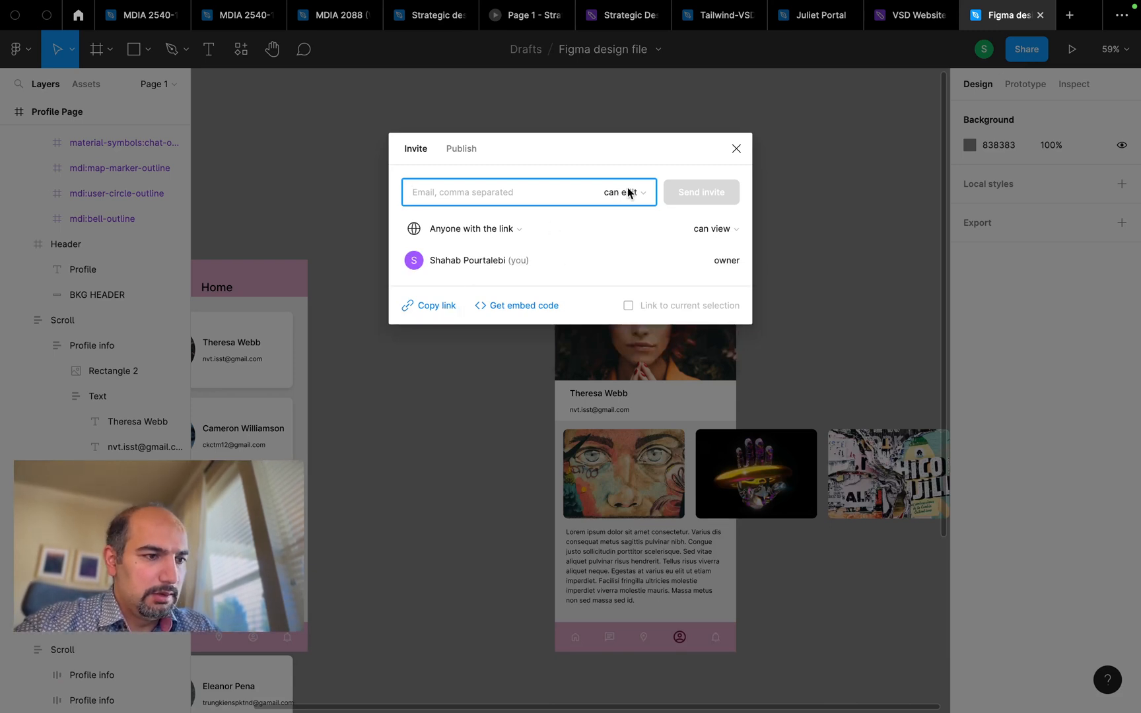
left_click(730, 231)
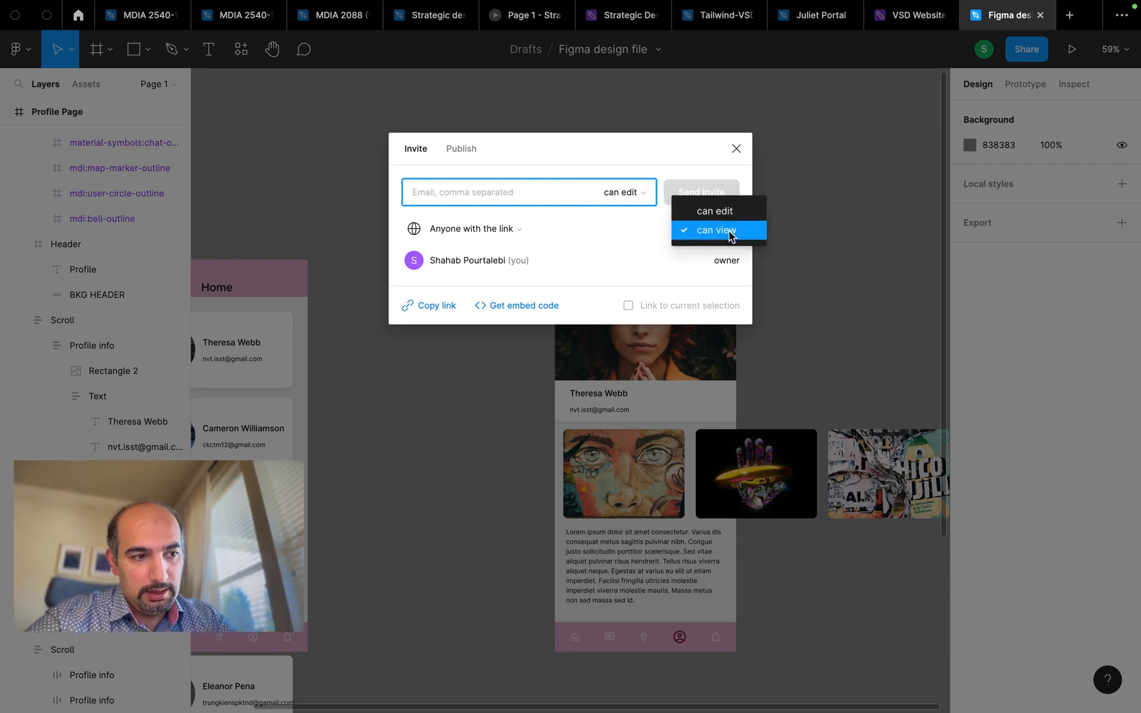
left_click(553, 227)
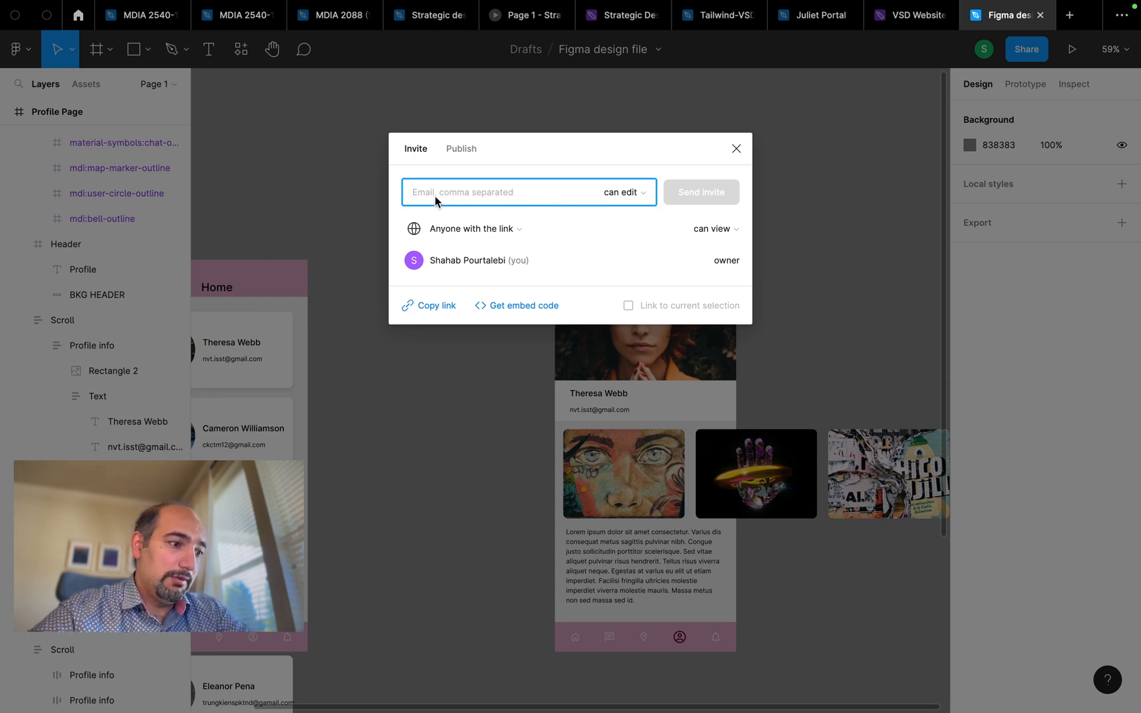
Try restricting access to only people invited to this file, then restore it to anyone with the link and close the sharing settings.
left_click(453, 230)
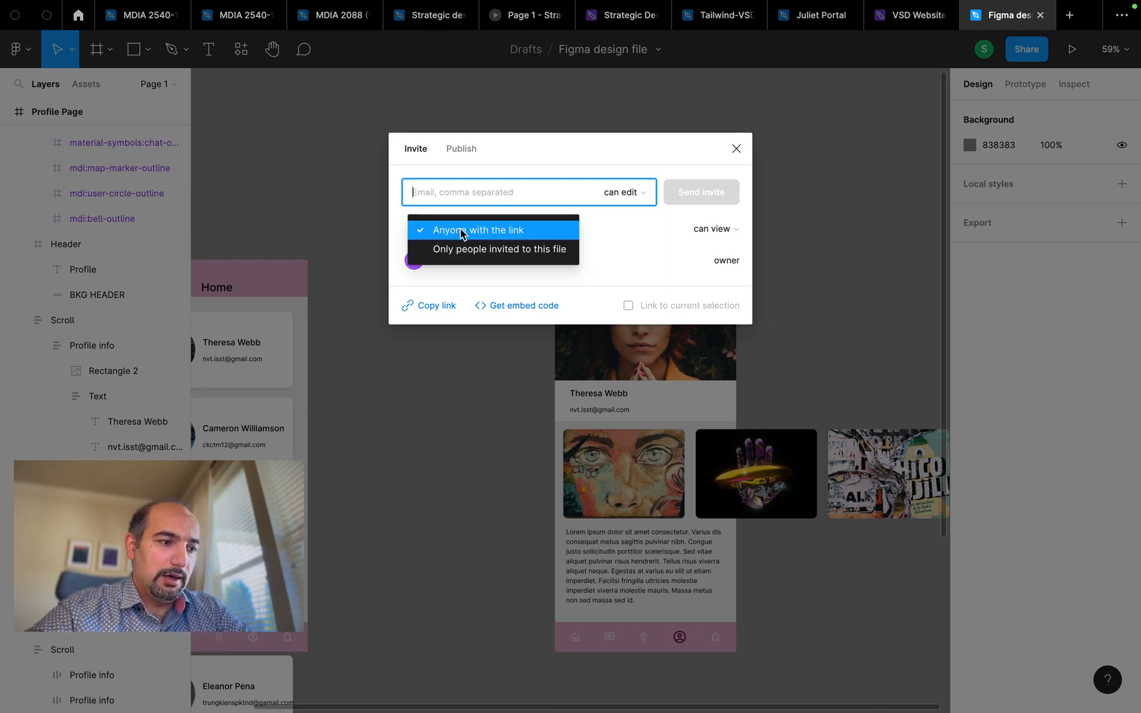
left_click(521, 249)
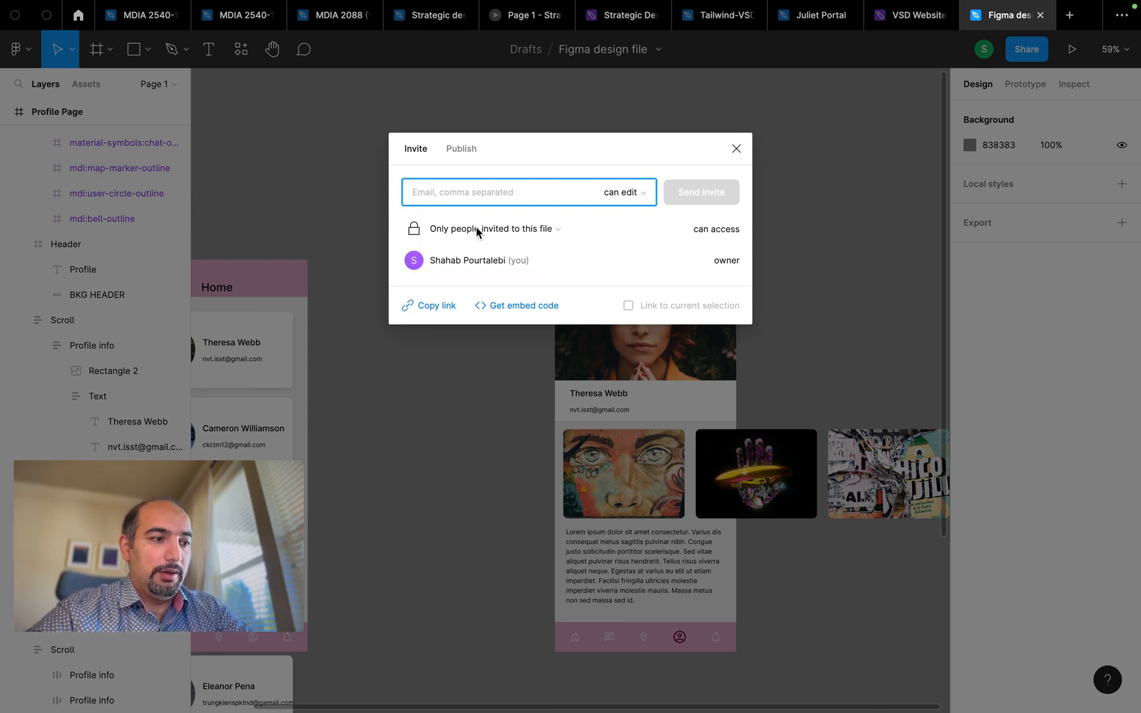
left_click(494, 230)
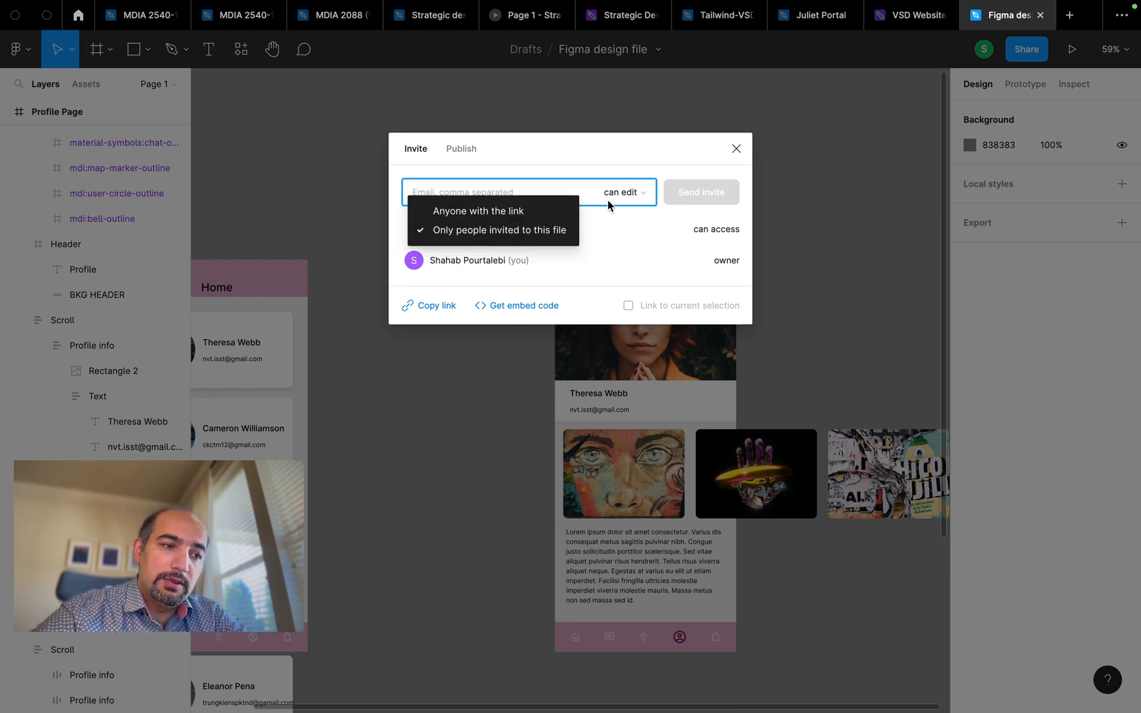
left_click(525, 209)
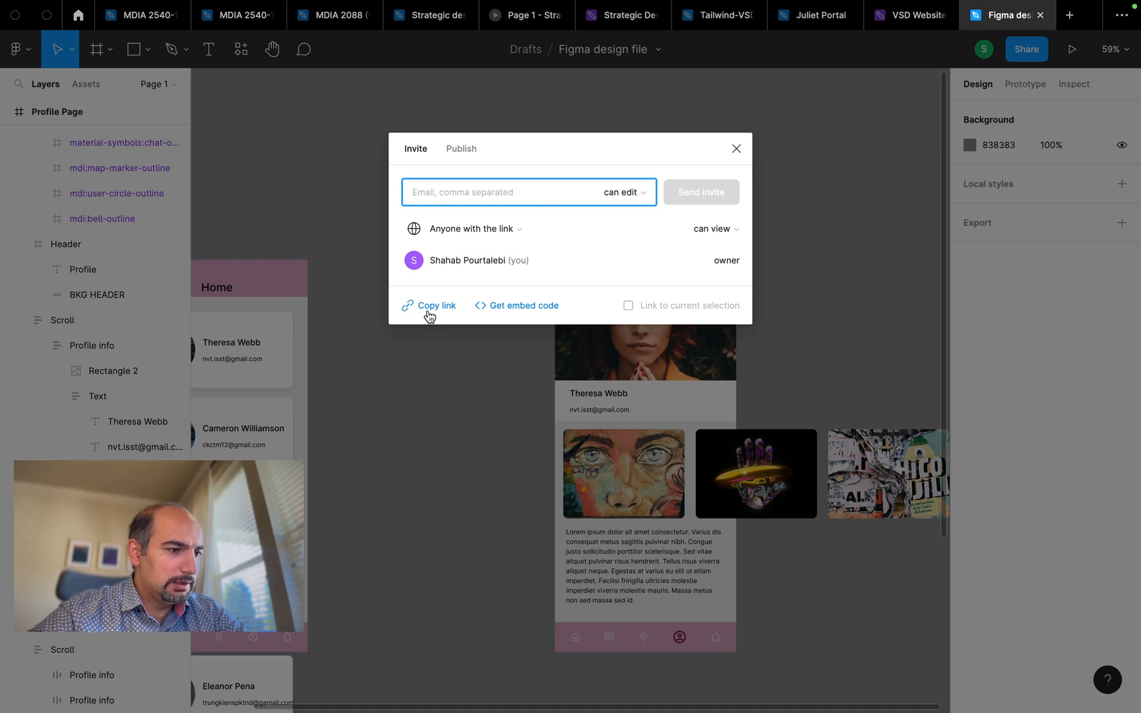
left_click(737, 150)
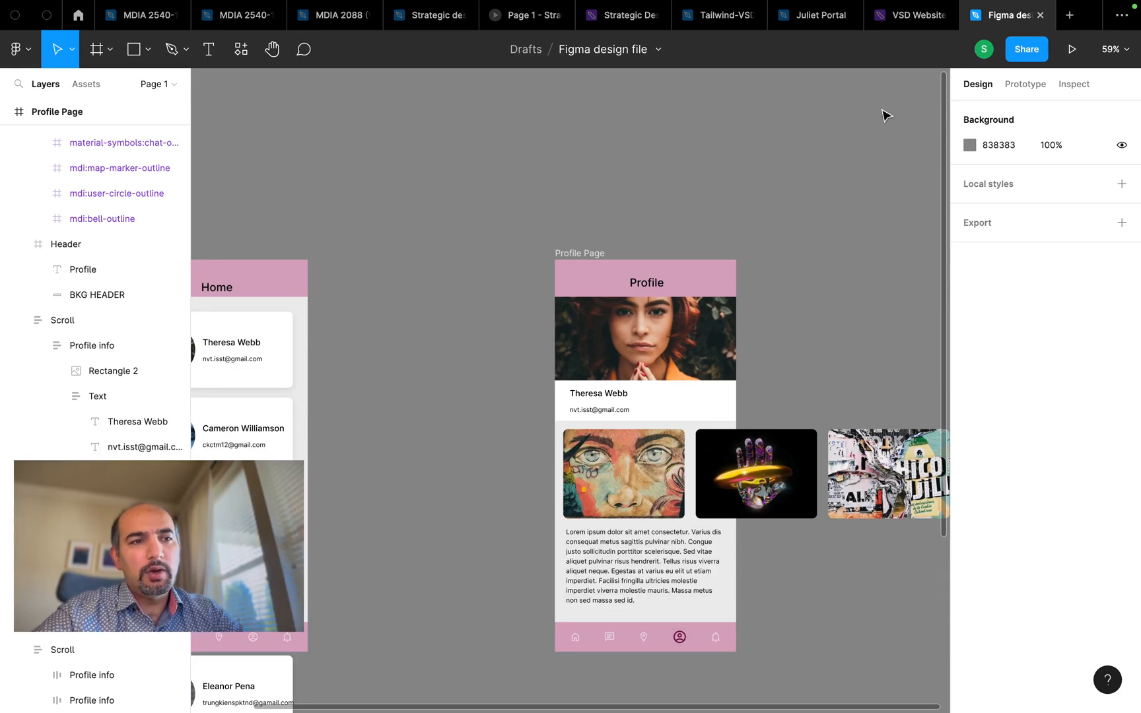